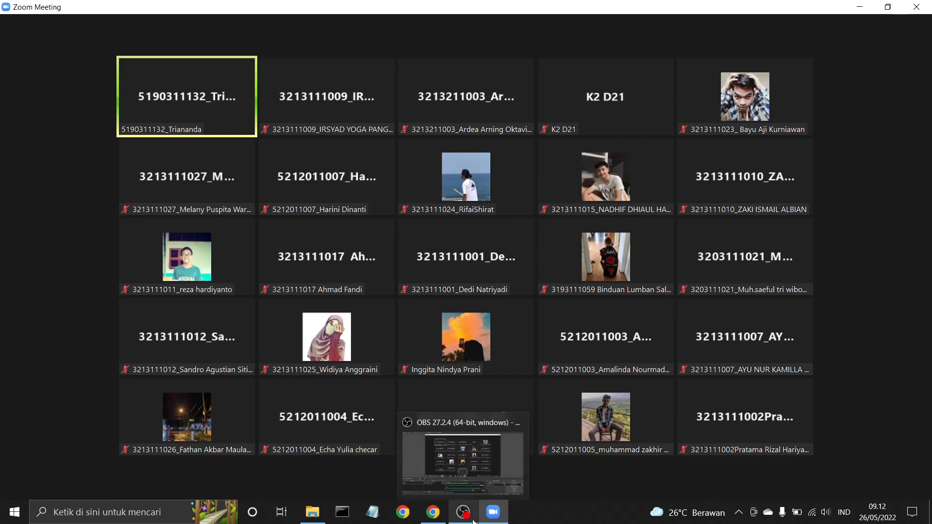
# - Switch to the SIMULASI 02 folder window and open 'Objective Trial 1 - Krakatoa' in Word
pyautogui.moveTo(433, 514)
pyautogui.click(312, 512)
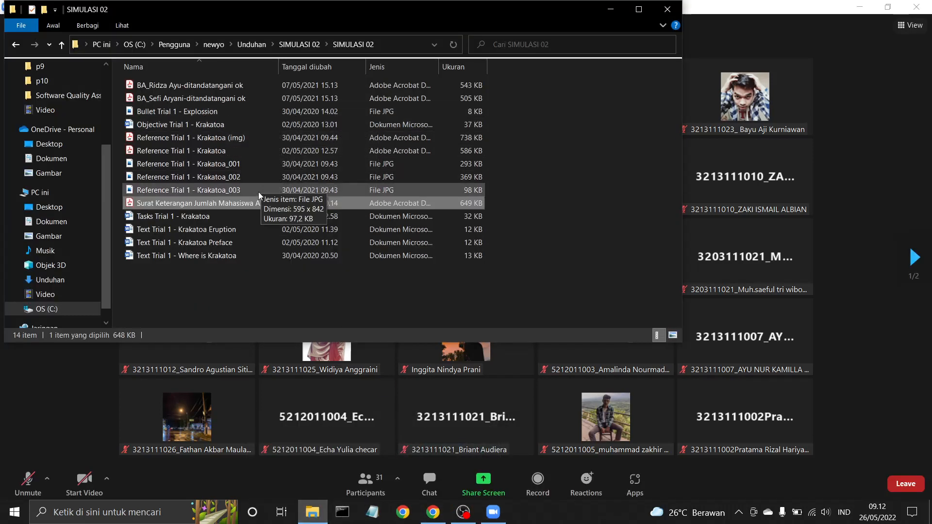
pyautogui.click(250, 215)
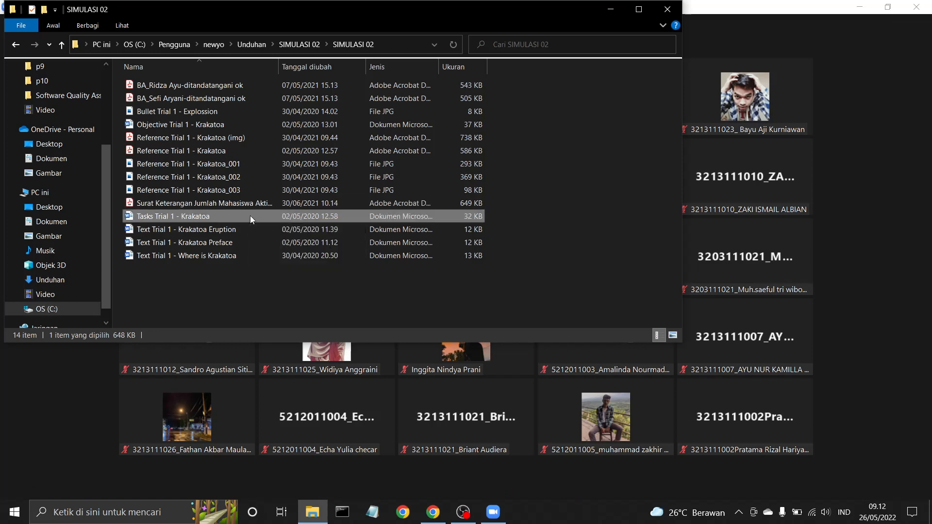
pyautogui.doubleClick(240, 127)
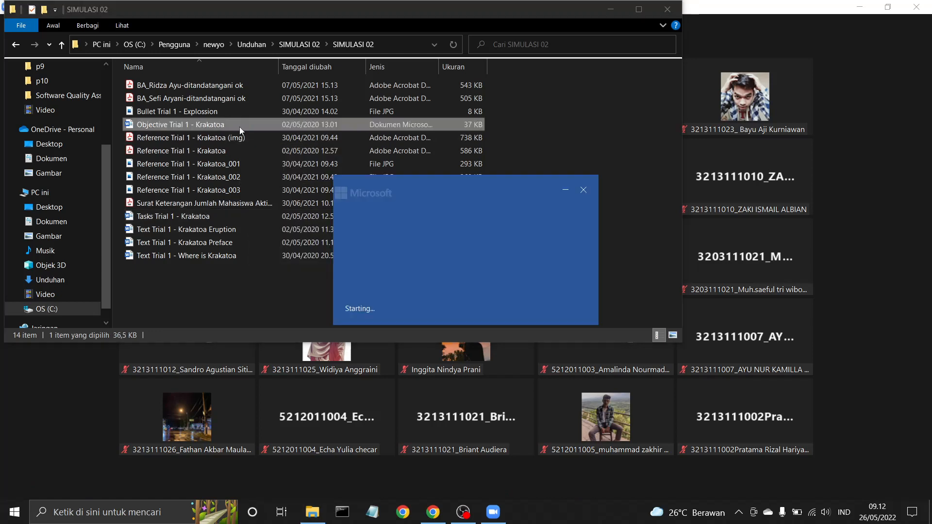
# - Open 'Tasks Trial 1 - Krakatoa' in Protected View, then return to the Zoom meeting
pyautogui.click(190, 220)
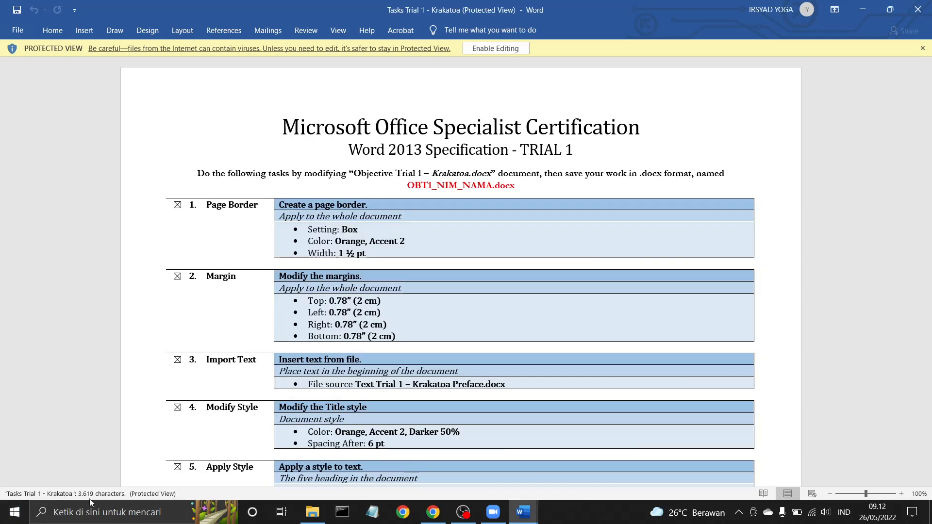
pyautogui.click(500, 514)
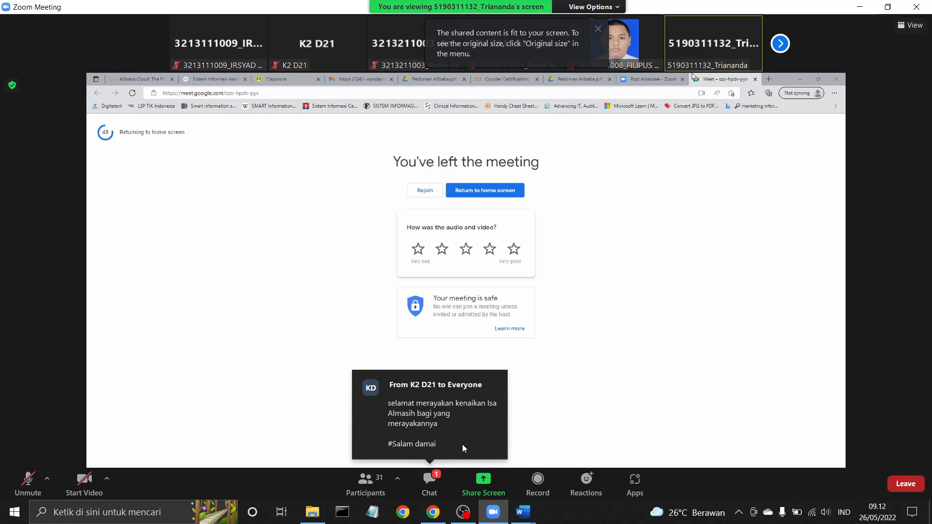
# - Open and close the Zoom chat, then view the presenter's shared screen full screen
pyautogui.click(437, 481)
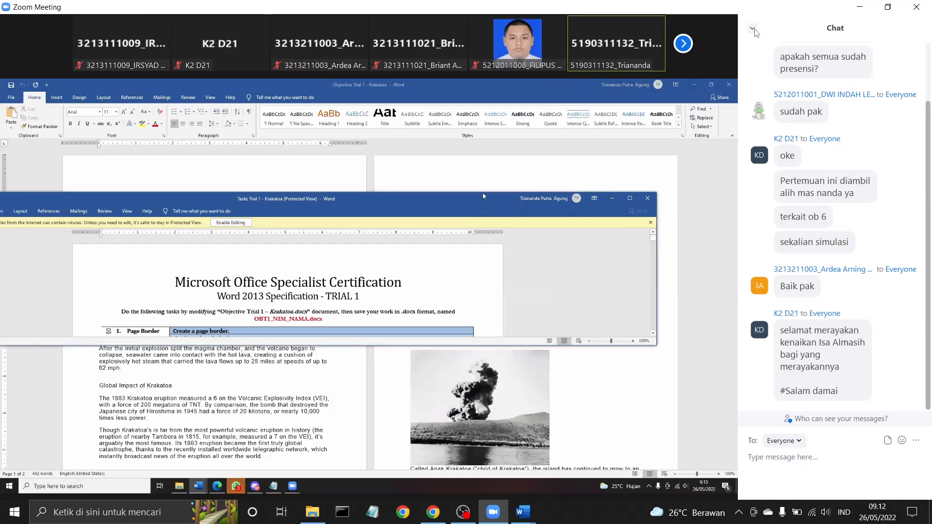
pyautogui.click(755, 32)
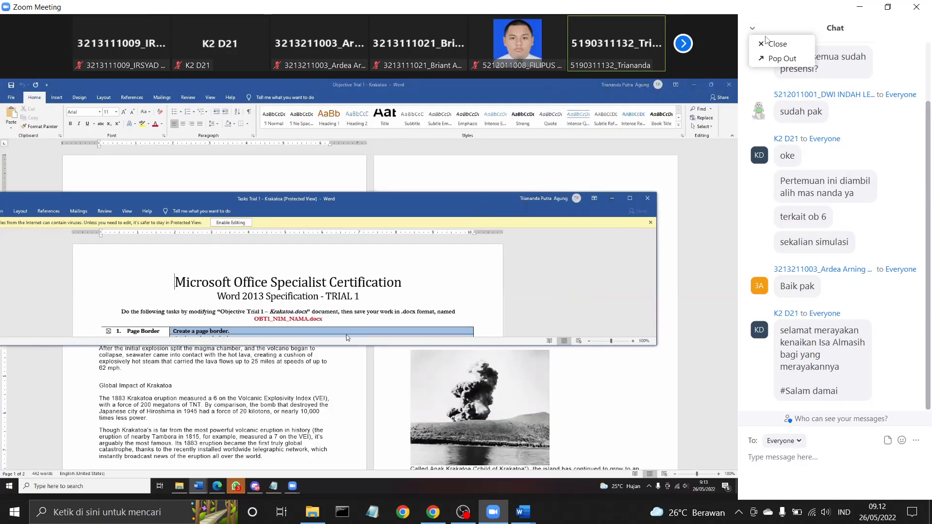
pyautogui.click(775, 41)
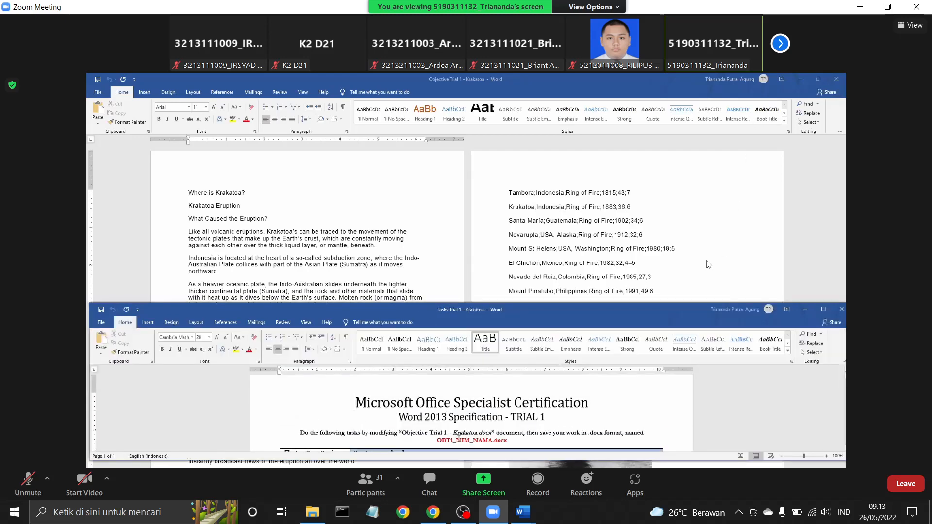
pyautogui.doubleClick(784, 212)
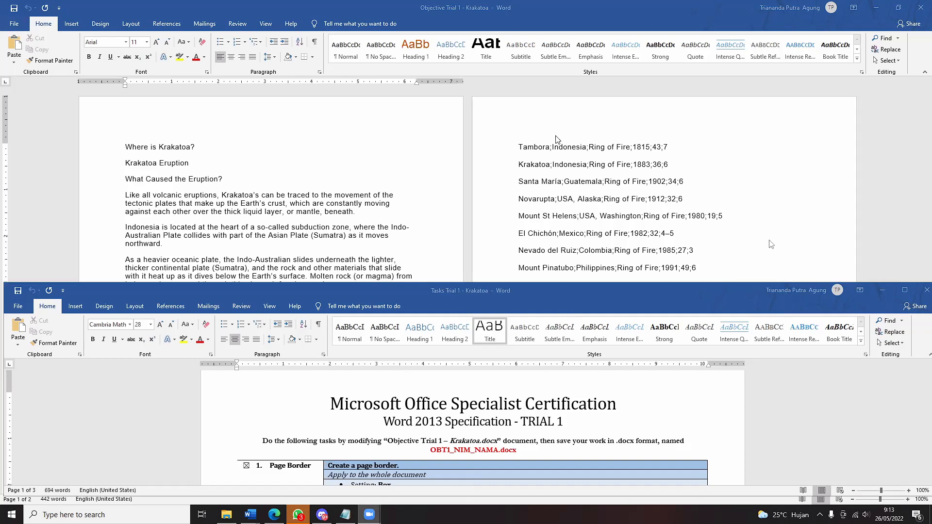
# - Place the Tasks Trial 1 list below the Krakatoa document, scrolled to the Page Border task
pyautogui.click(655, 210)
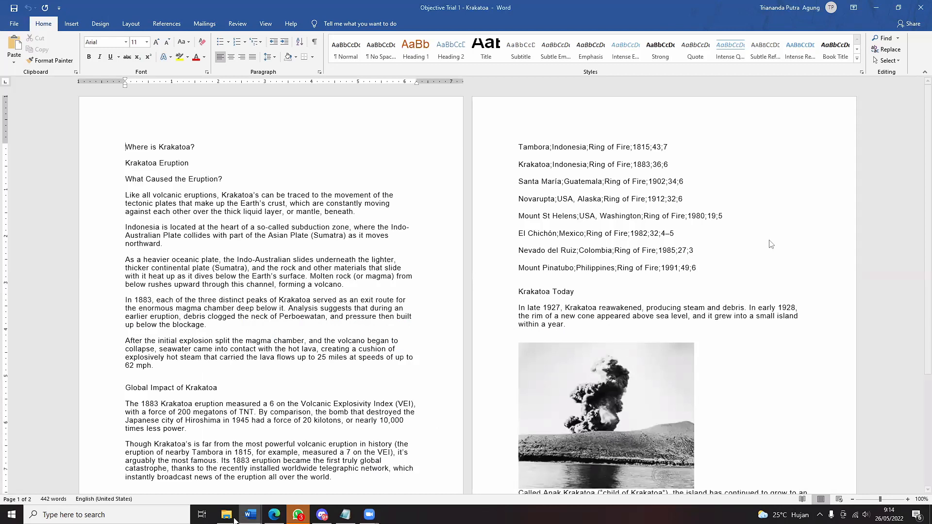
pyautogui.click(226, 515)
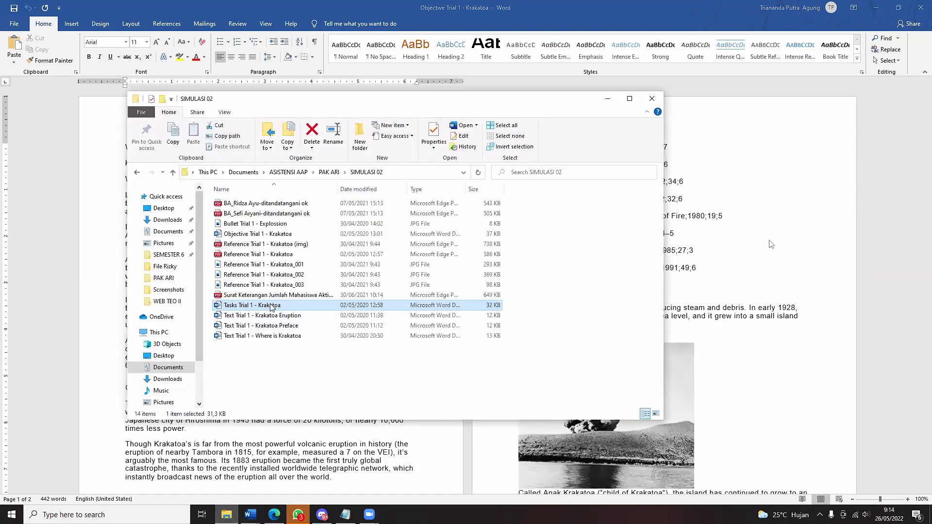
pyautogui.click(250, 515)
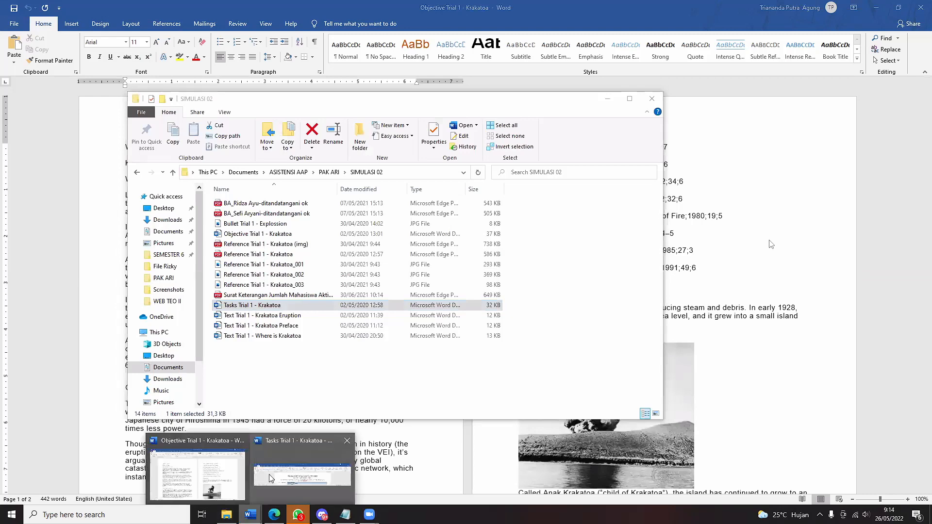
pyautogui.click(287, 478)
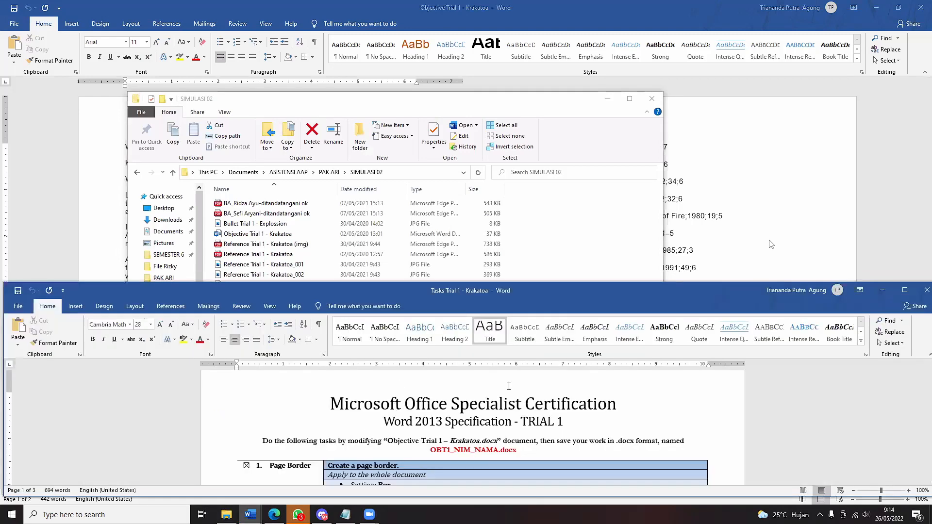
pyautogui.click(607, 99)
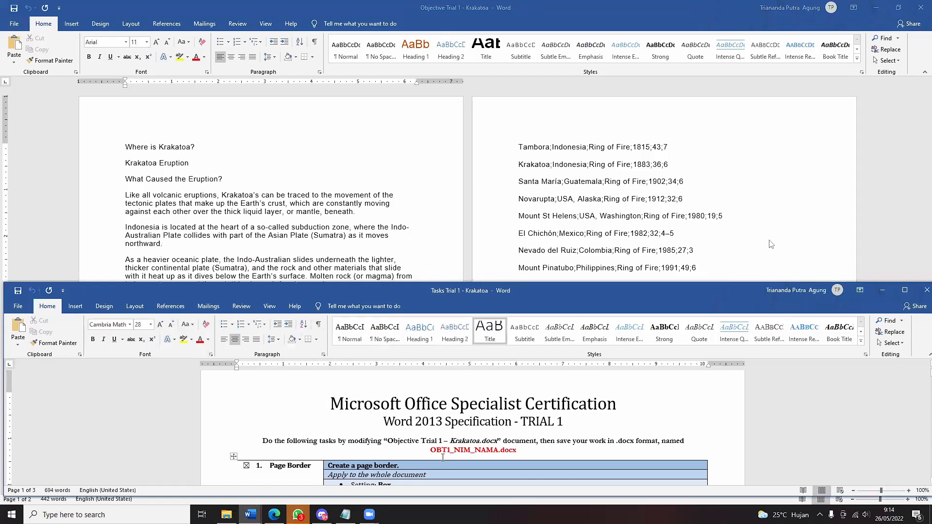
pyautogui.click(764, 400)
pyautogui.scroll(-2, 874, 392)
pyautogui.scroll(-1, 806, 432)
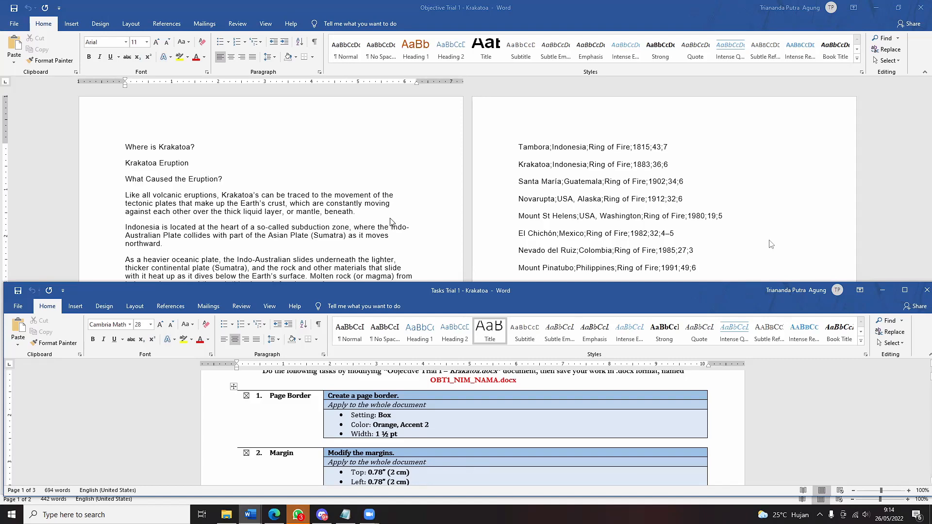
# - Open Design > Page Borders for the Krakatoa document, then cancel without adding a border
pyautogui.click(107, 28)
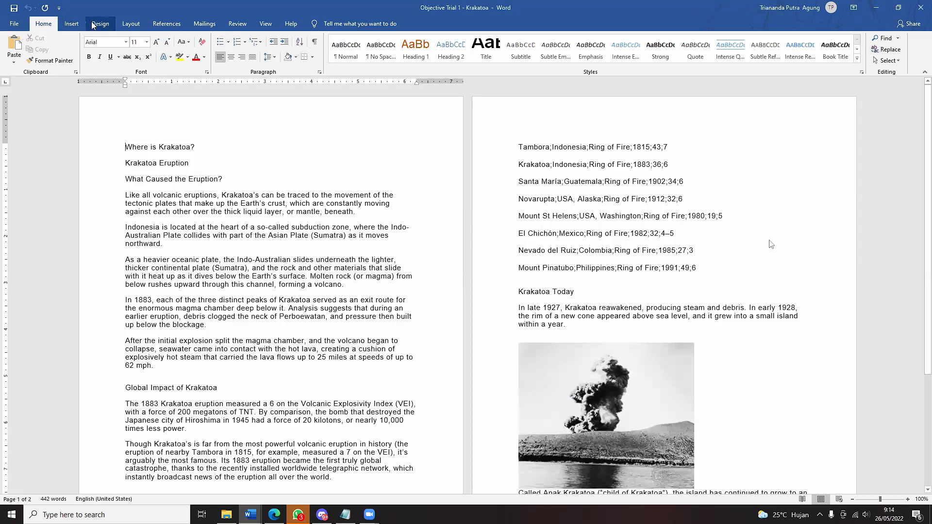
pyautogui.click(93, 25)
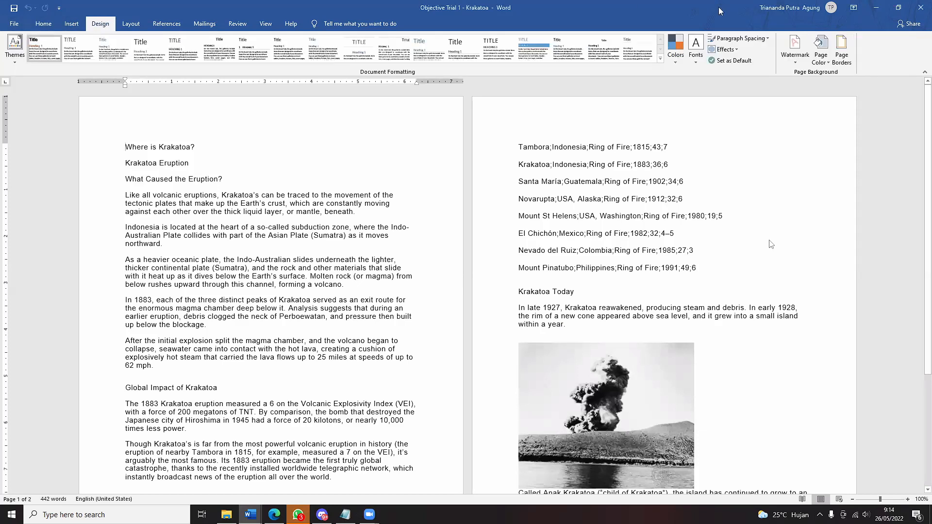
pyautogui.click(843, 51)
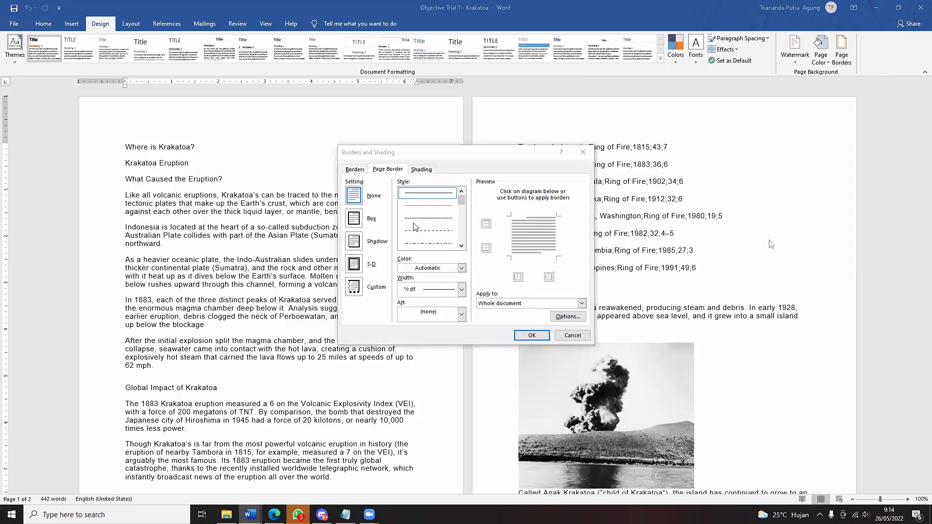
pyautogui.moveTo(251, 515)
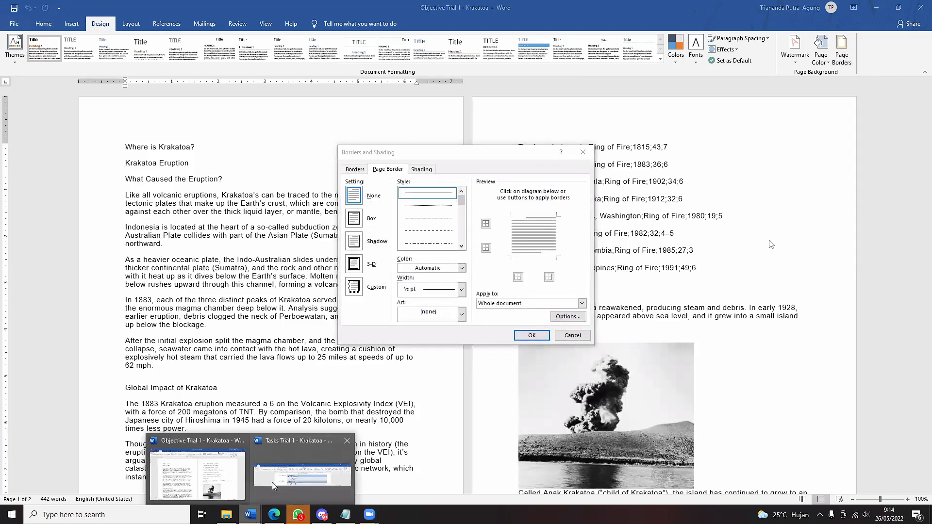
pyautogui.click(287, 454)
pyautogui.click(572, 336)
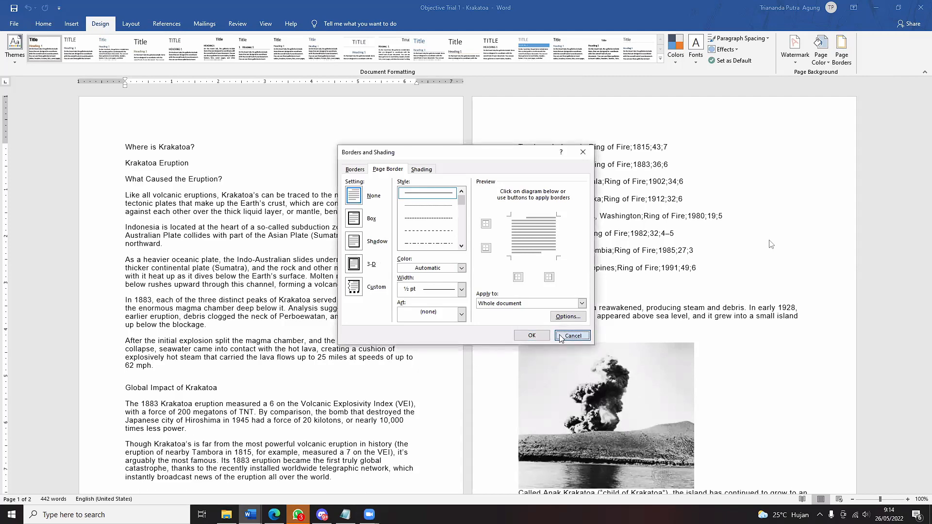
pyautogui.click(685, 181)
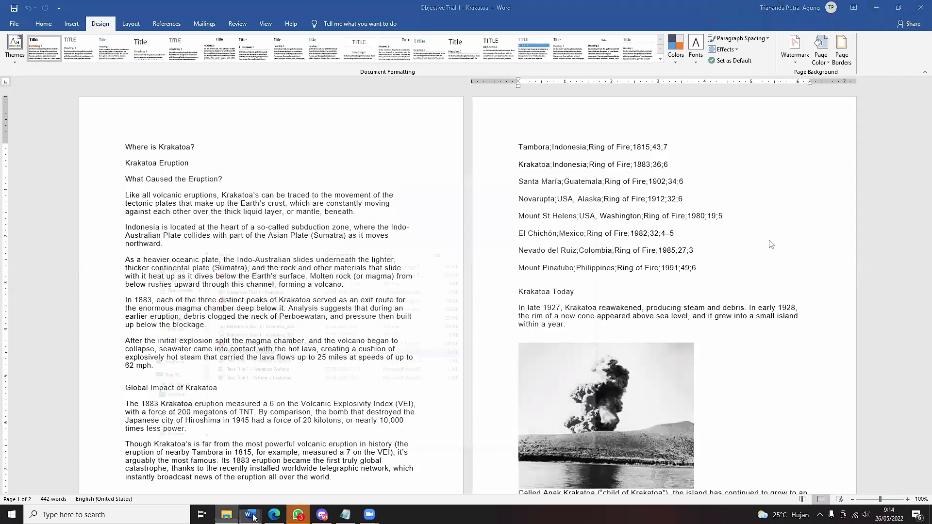
pyautogui.click(226, 514)
pyautogui.click(252, 515)
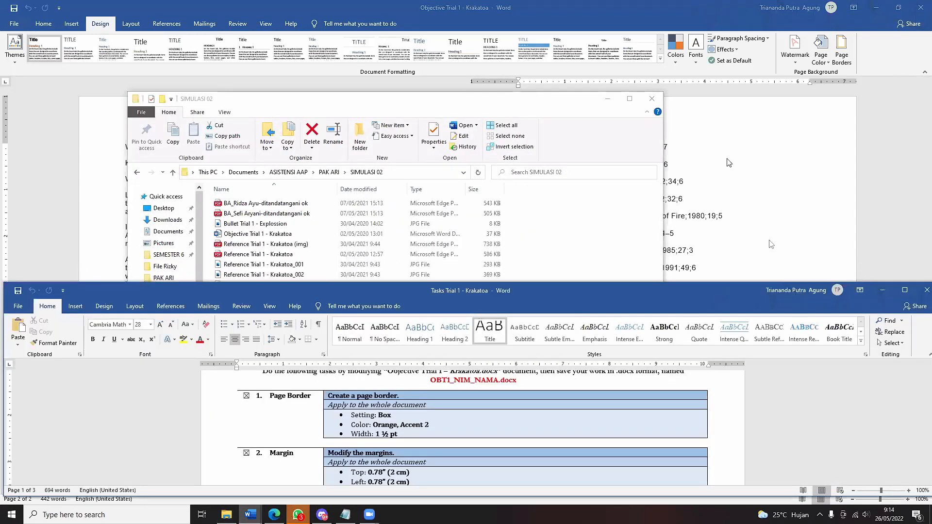
pyautogui.click(729, 162)
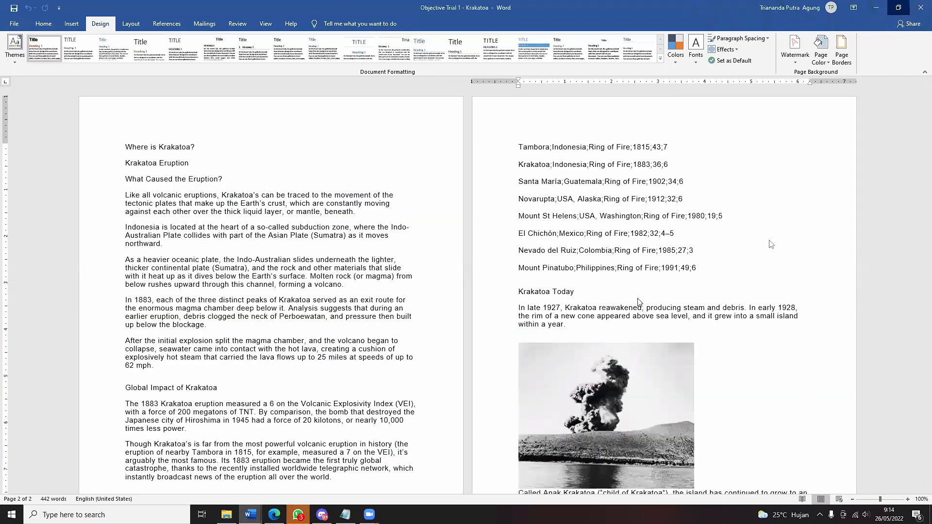
pyautogui.click(899, 7)
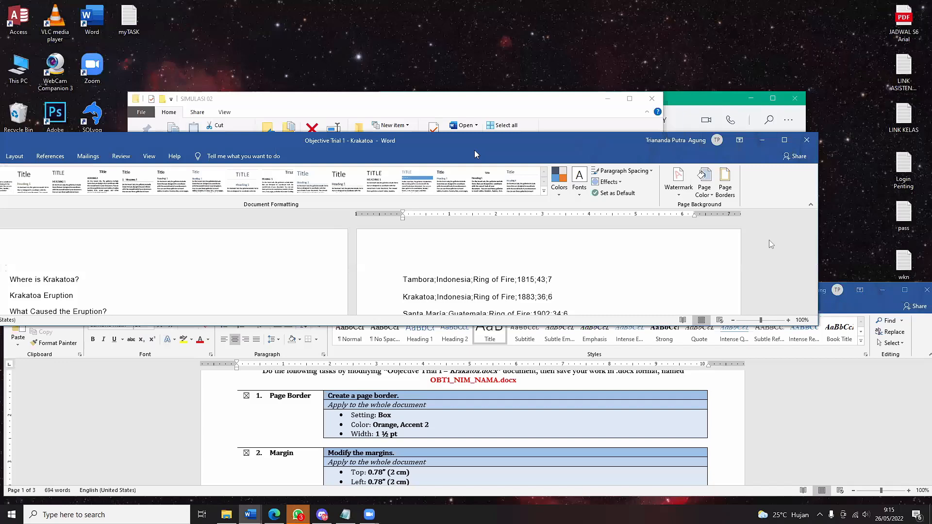
pyautogui.moveTo(474, 152); pyautogui.dragTo(553, 21)
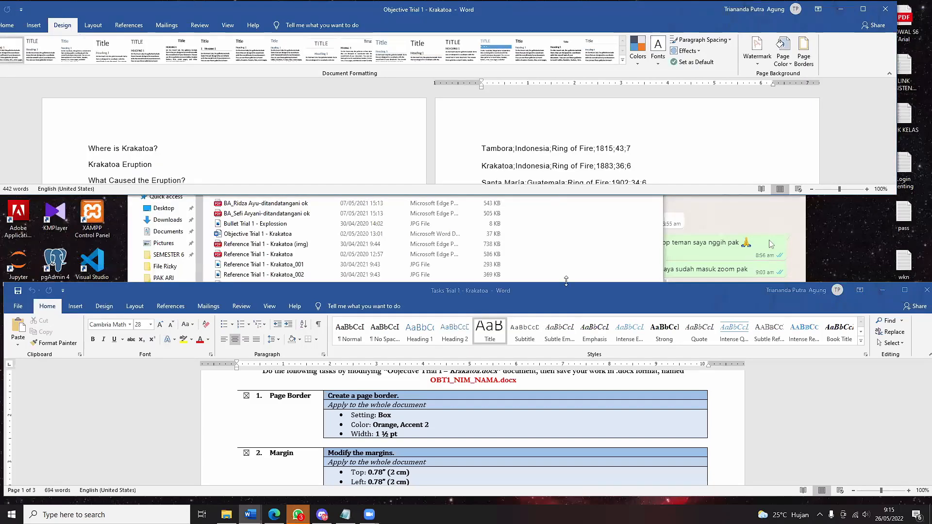
pyautogui.moveTo(565, 195); pyautogui.dragTo(566, 281)
pyautogui.moveTo(571, 288); pyautogui.dragTo(565, 358)
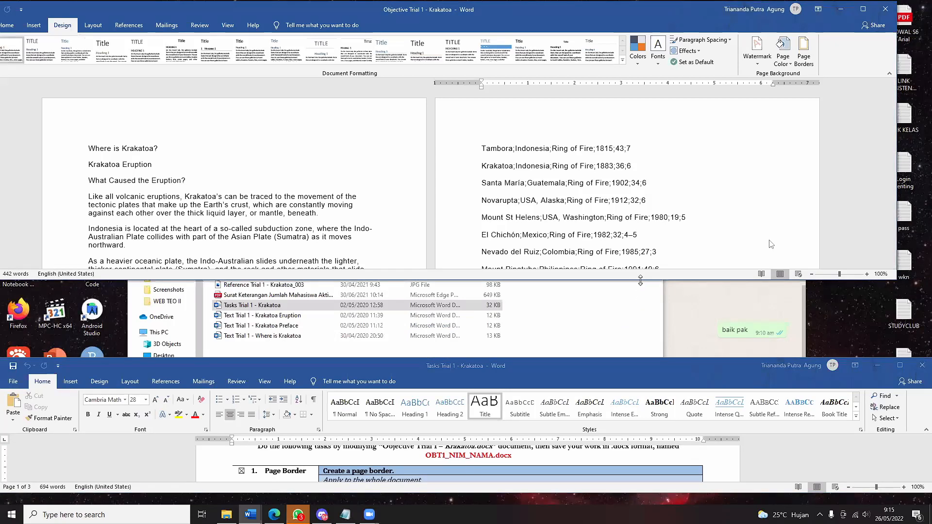
pyautogui.moveTo(640, 281); pyautogui.dragTo(641, 357)
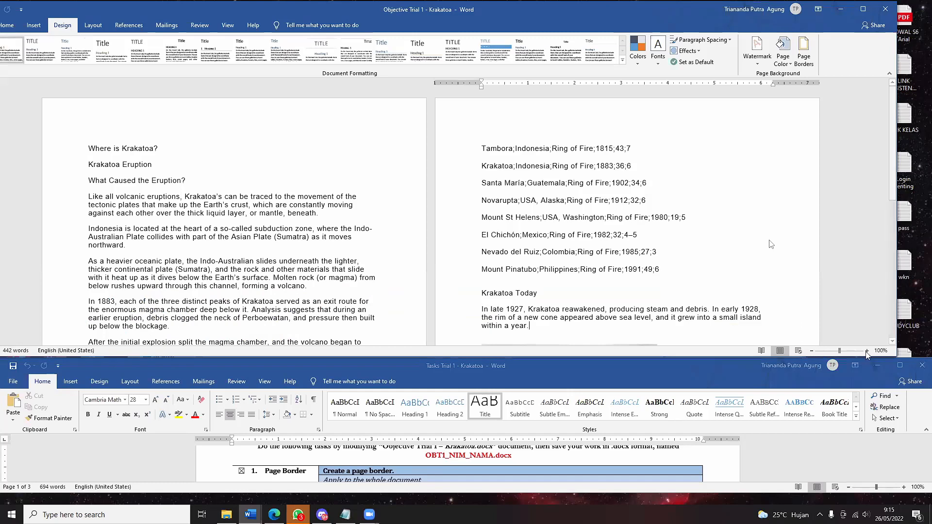
pyautogui.click(866, 351)
pyautogui.click(867, 351)
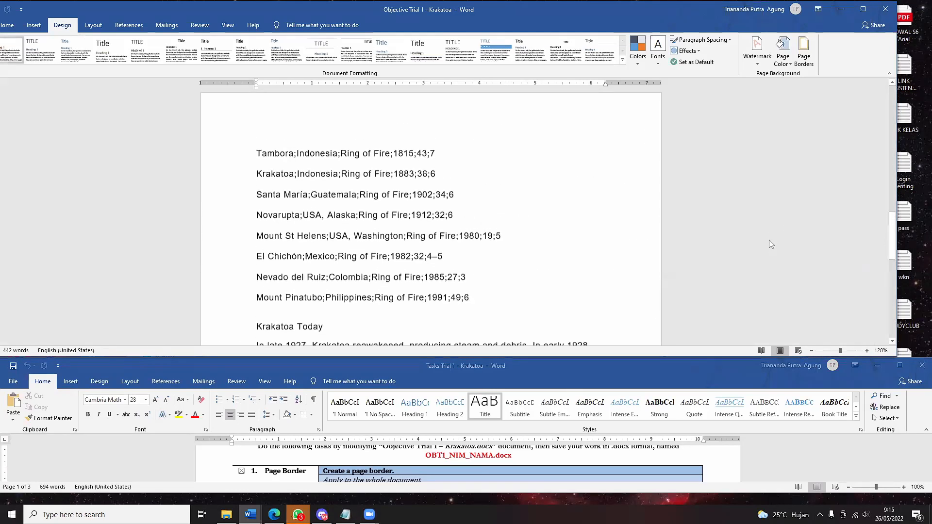
pyautogui.moveTo(891, 235); pyautogui.dragTo(869, 84)
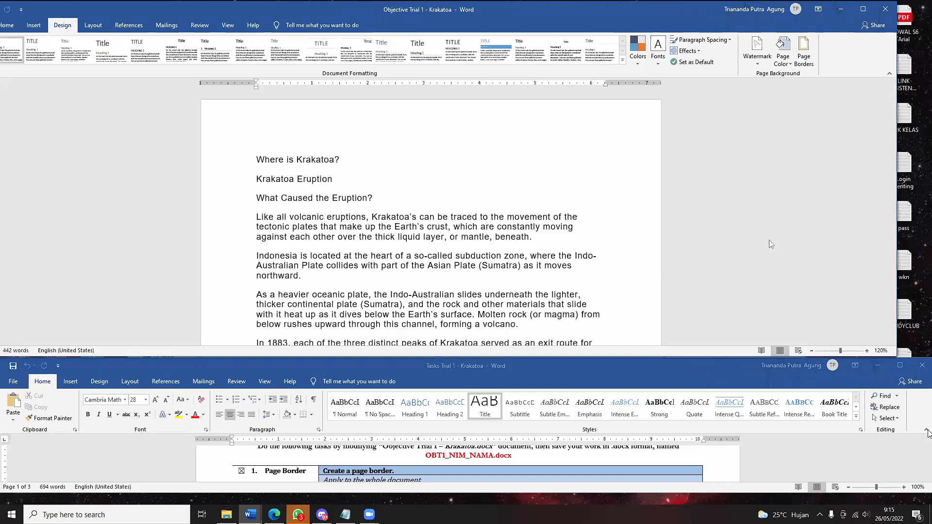
pyautogui.click(926, 430)
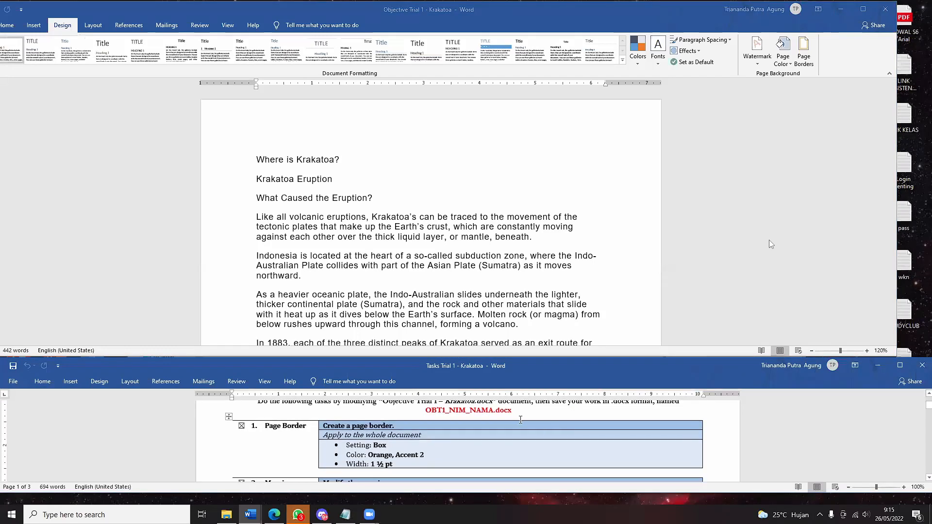
pyautogui.scroll(-1, 474, 434)
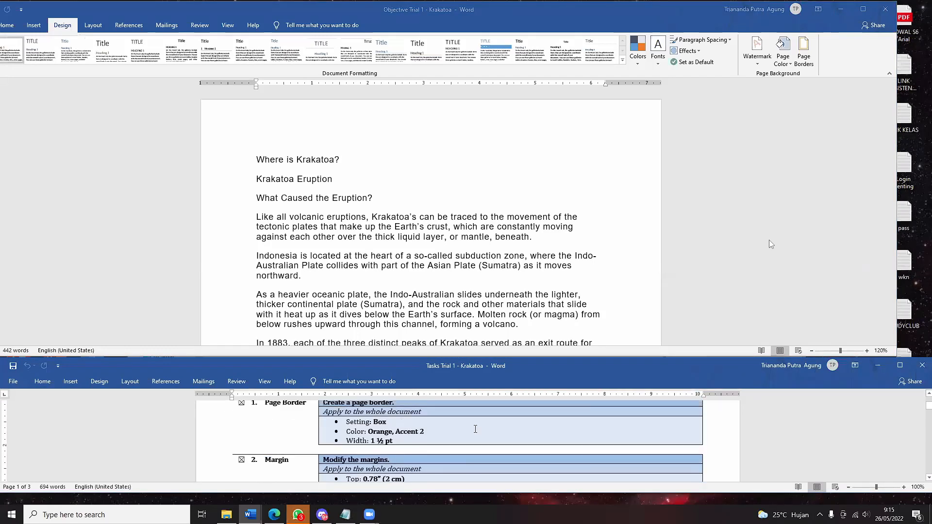
pyautogui.scroll(1, 474, 429)
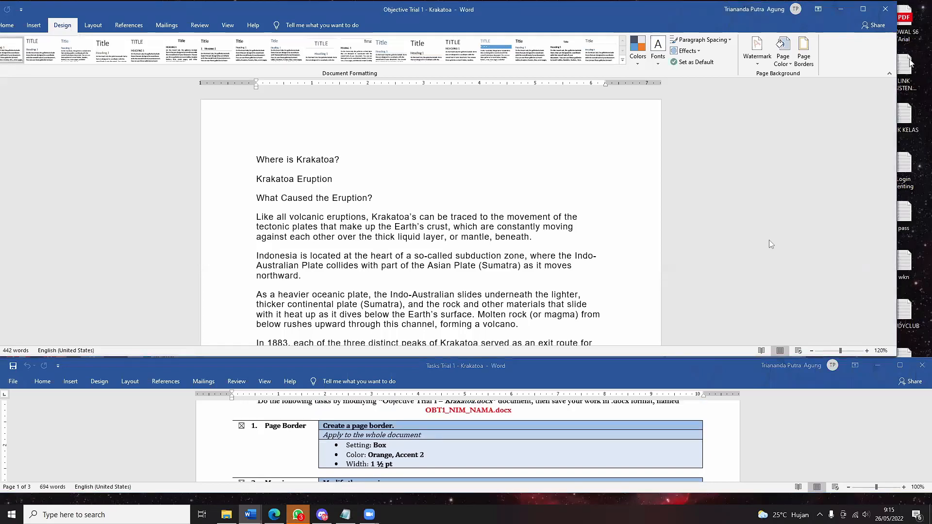
# - Apply a Box page border, Orange, Accent 2, 1½ pt wide, to the whole document
pyautogui.click(806, 60)
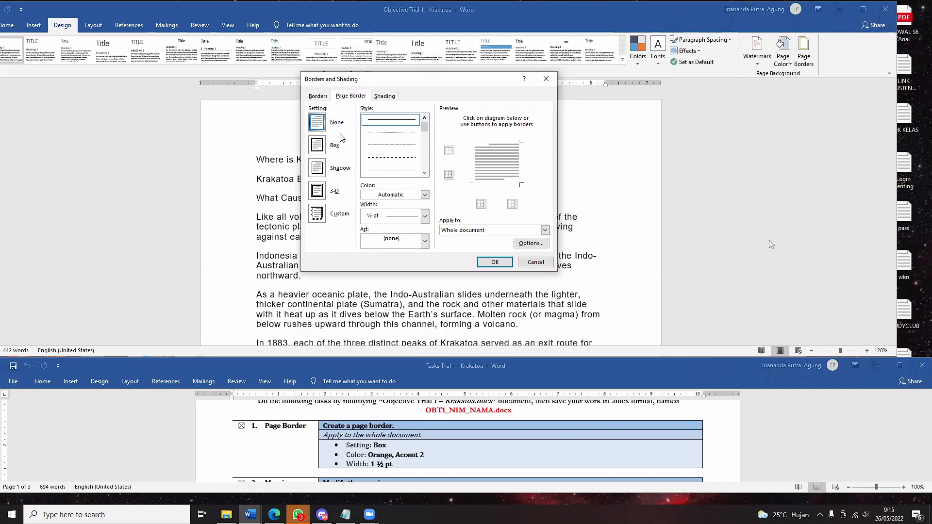
pyautogui.click(320, 171)
pyautogui.click(320, 195)
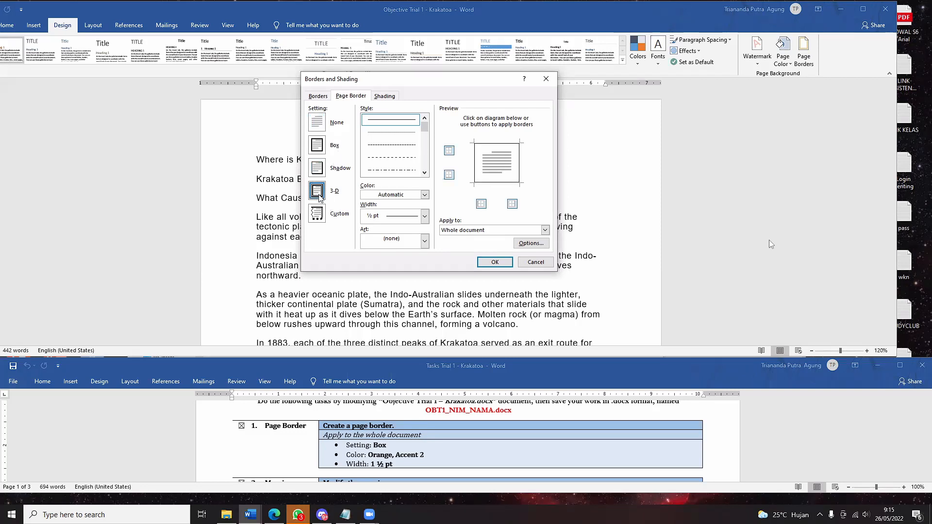
pyautogui.click(321, 147)
pyautogui.click(424, 195)
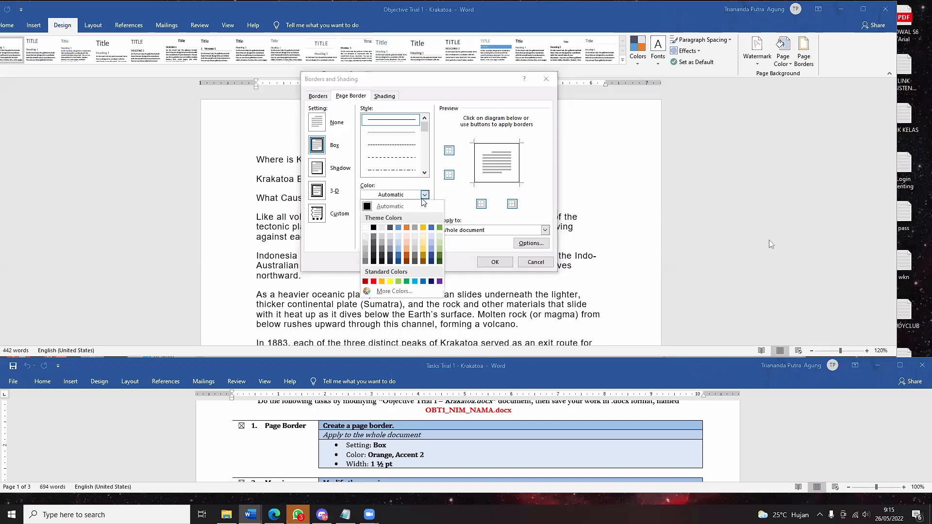
pyautogui.click(405, 228)
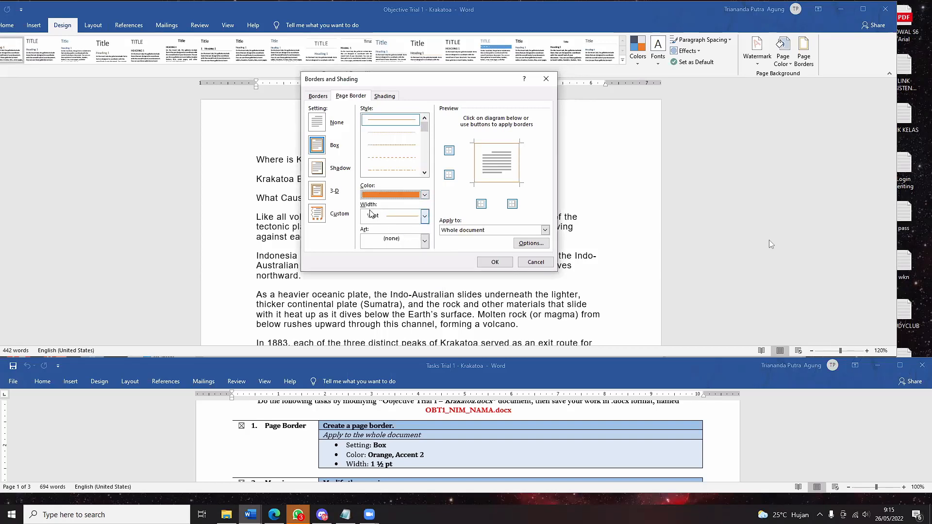
pyautogui.click(379, 223)
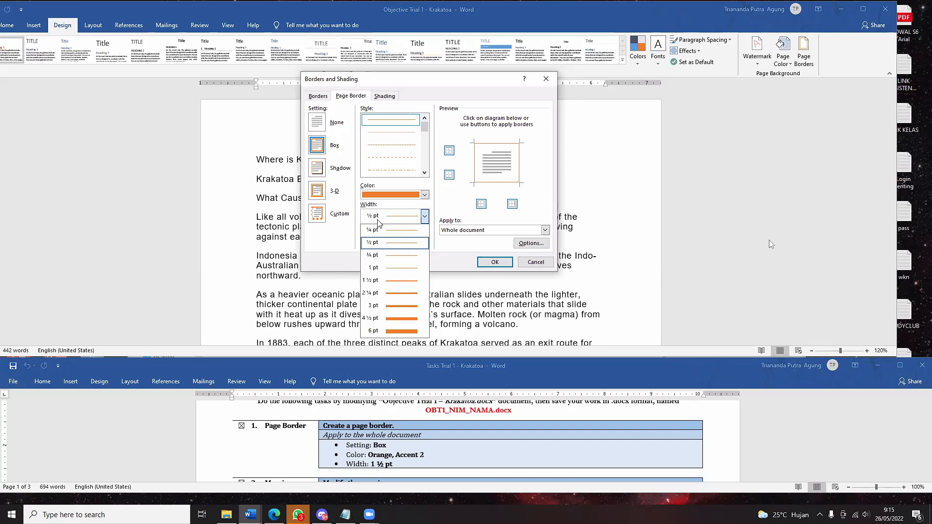
pyautogui.click(384, 281)
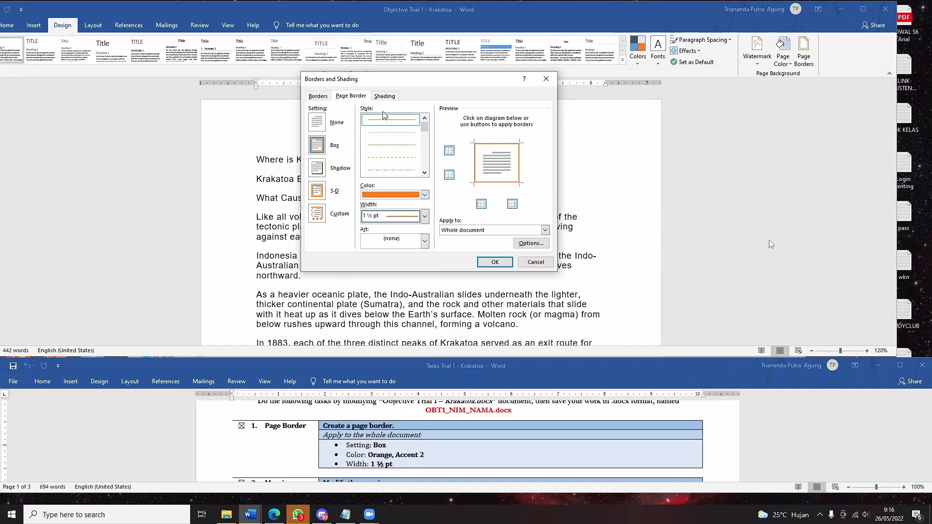
pyautogui.click(474, 232)
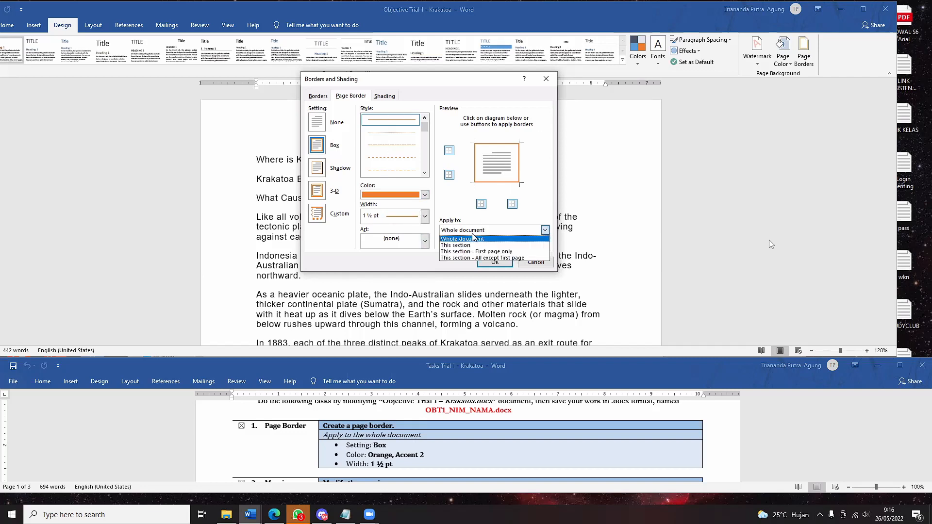
pyautogui.click(473, 239)
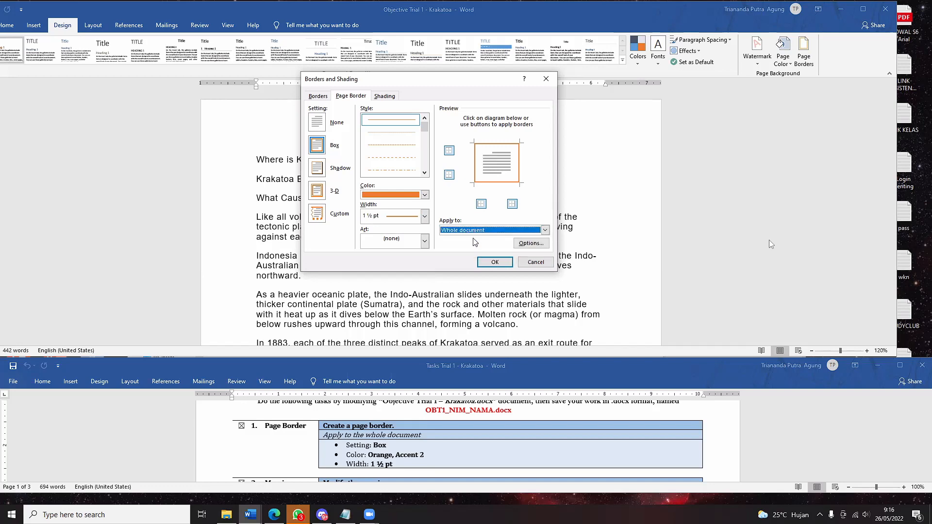
pyautogui.click(495, 262)
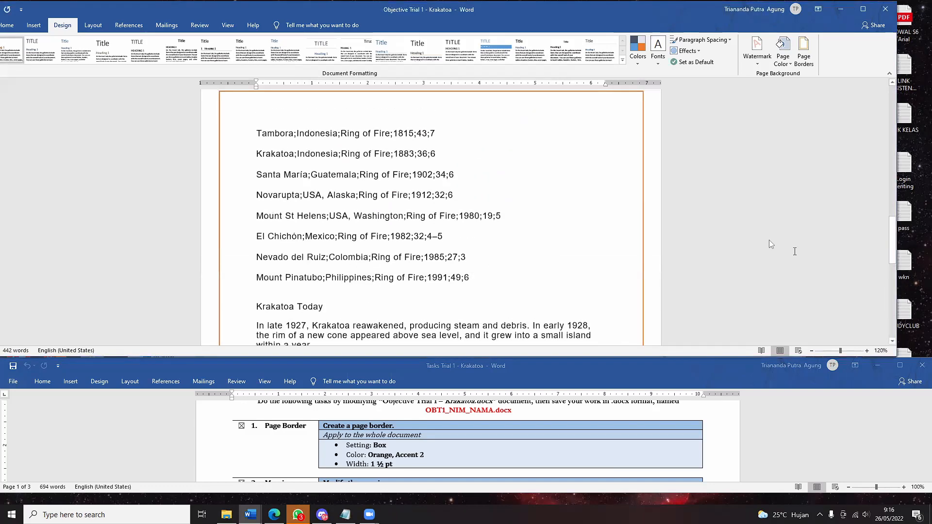
pyautogui.scroll(15, 794, 251)
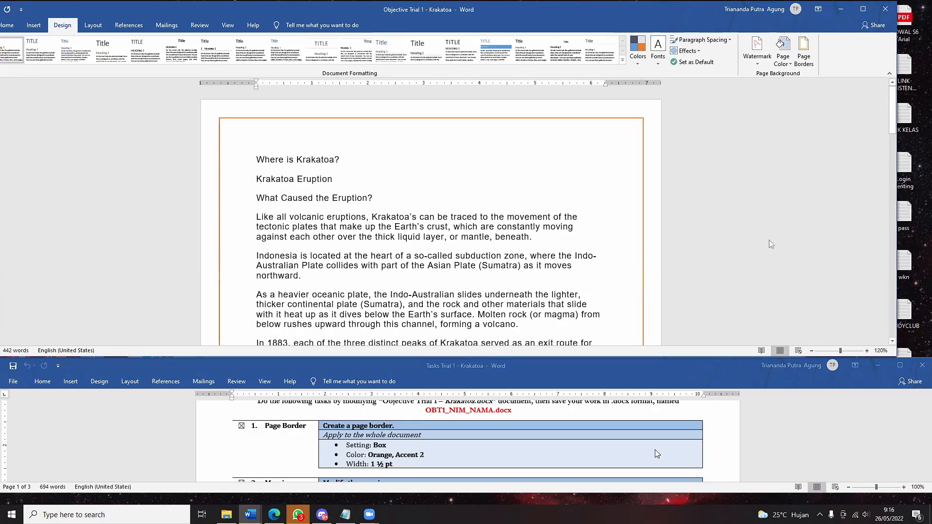
pyautogui.scroll(-2, 657, 454)
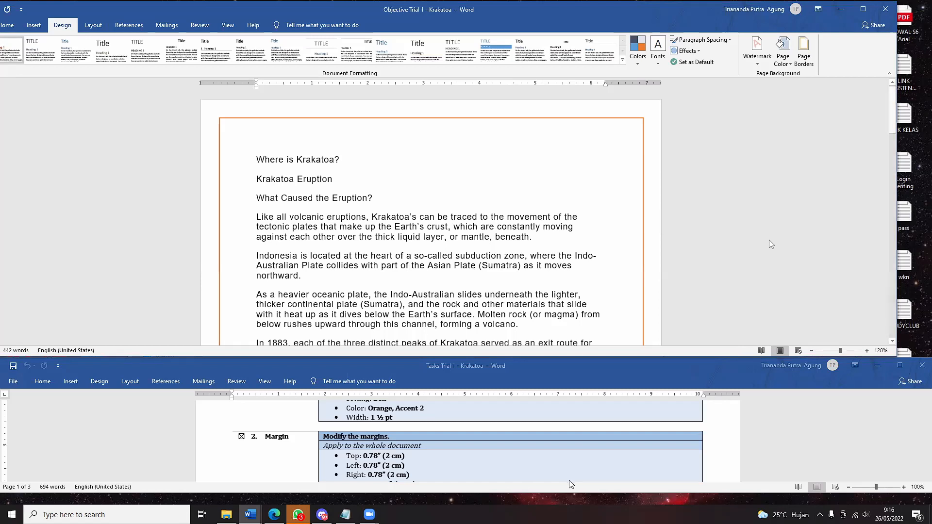
# - From the Layout tab's Margins menu, choose Custom Margins to open Page Setup
pyautogui.click(92, 28)
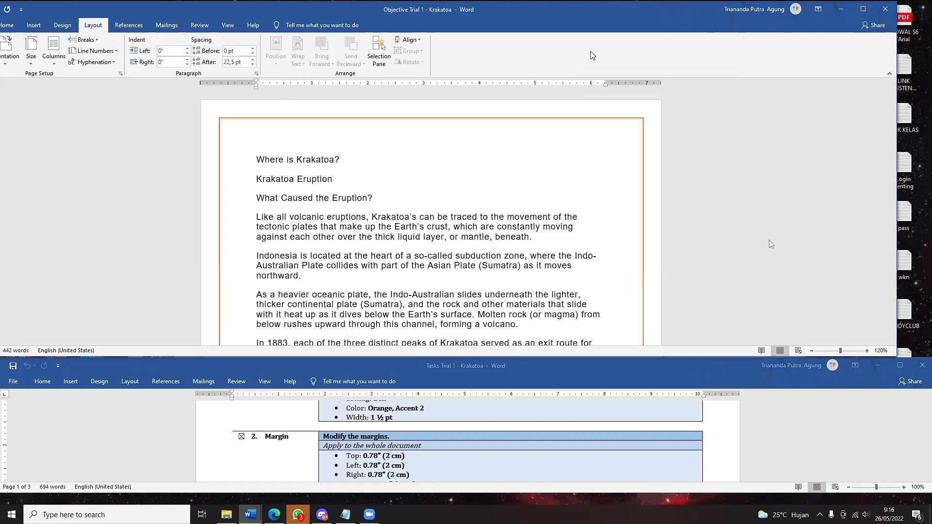
pyautogui.moveTo(563, 20); pyautogui.dragTo(601, 20)
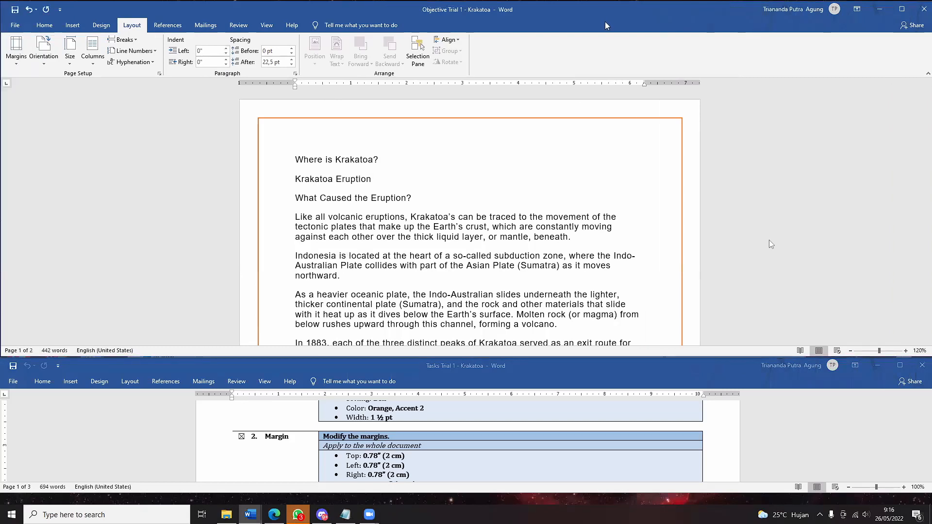
pyautogui.click(16, 61)
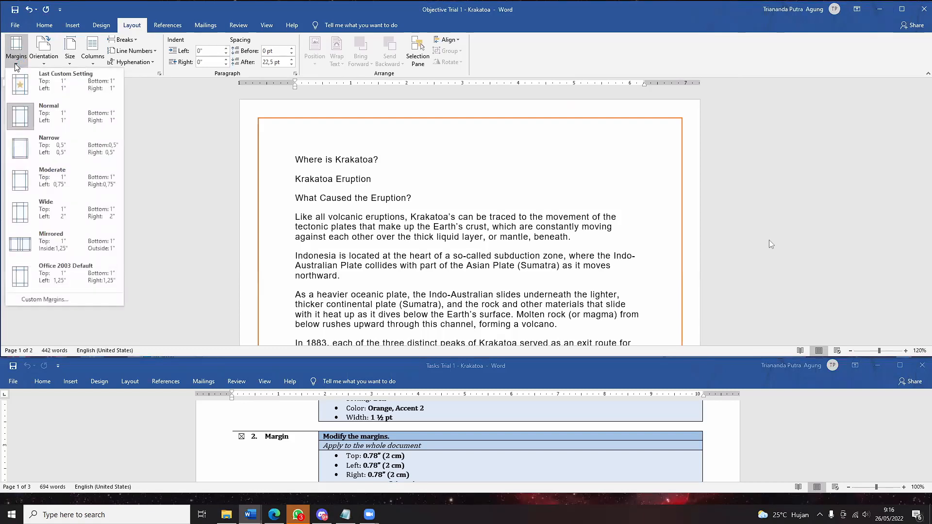
pyautogui.click(190, 90)
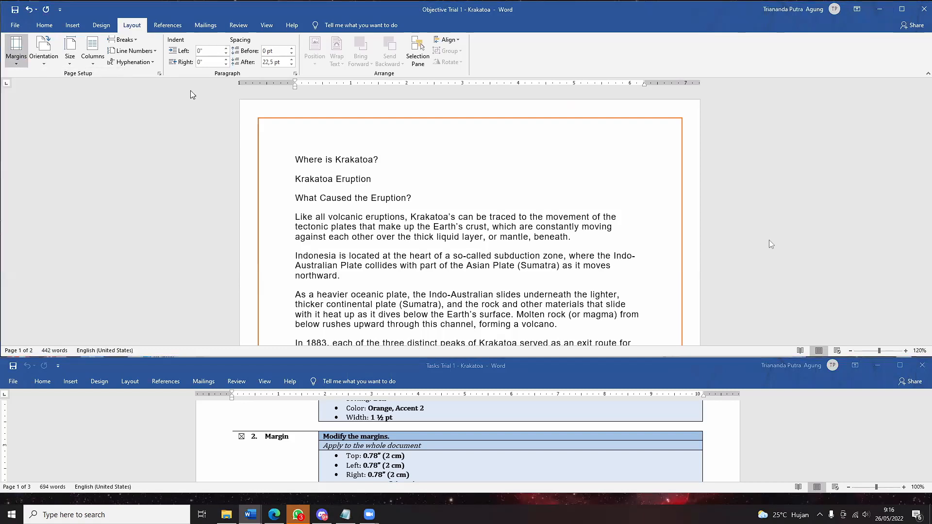
pyautogui.click(16, 57)
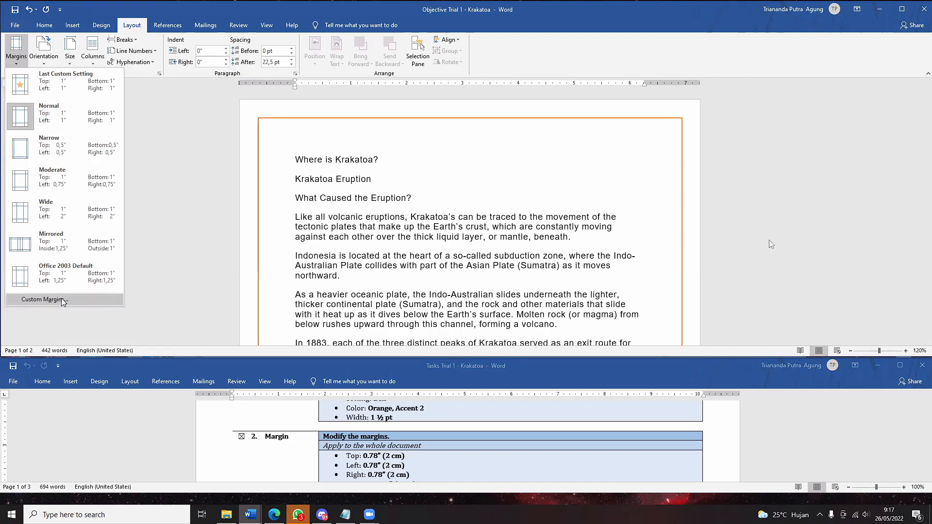
pyautogui.scroll(-1, 564, 448)
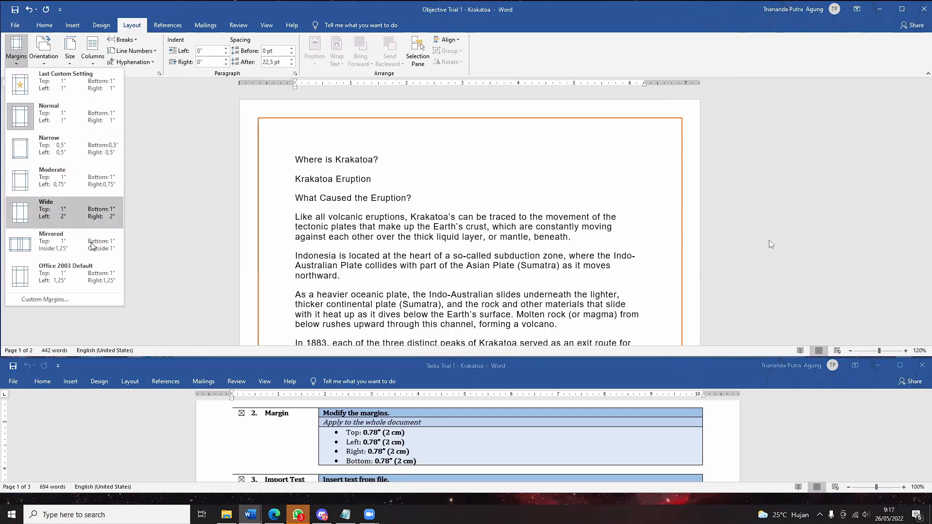
pyautogui.click(86, 297)
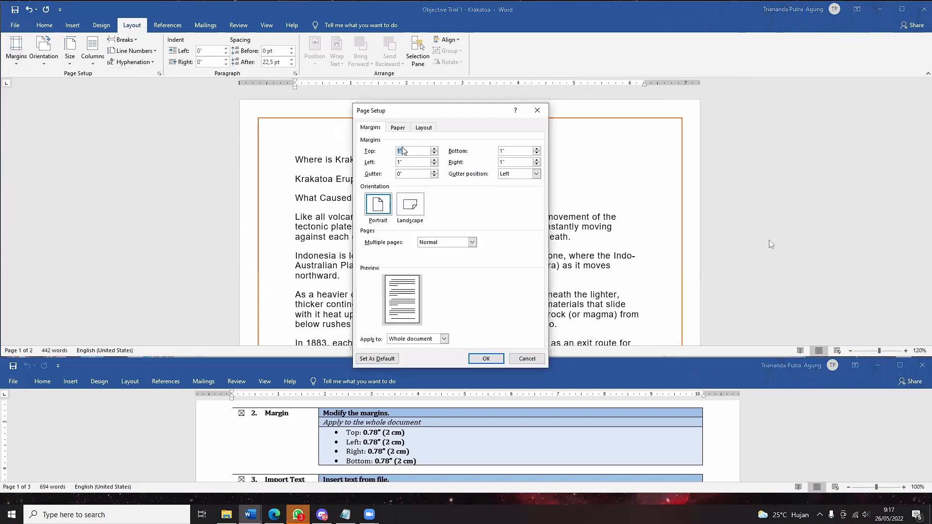
# - Change the top margin from 1" to 0,78"
pyautogui.click(408, 150)
pyautogui.moveTo(404, 153); pyautogui.dragTo(393, 164)
pyautogui.moveTo(506, 151); pyautogui.dragTo(499, 151)
pyautogui.moveTo(408, 152)
pyautogui.mouseDown()
pyautogui.moveTo(392, 154)
pyautogui.moveTo(394, 164)
pyautogui.mouseUp()
pyautogui.doubleClick(408, 150)
pyautogui.click(406, 151)
pyautogui.moveTo(401, 151); pyautogui.dragTo(389, 154)
pyautogui.write('0.78')
pyautogui.click(399, 151)
pyautogui.moveTo(416, 152); pyautogui.dragTo(383, 160)
pyautogui.hotkey('ctrl', 'c')
# - Paste 0,78" into the left, bottom and right margins
pyautogui.press('Tab')
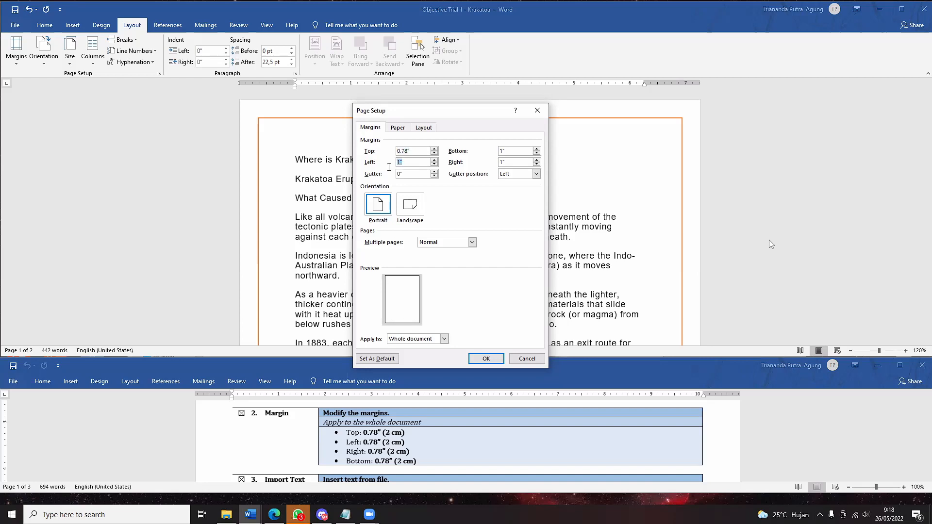
pyautogui.hotkey('ctrl', 'v')
pyautogui.moveTo(519, 154); pyautogui.dragTo(490, 166)
pyautogui.hotkey('ctrl', 'v')
pyautogui.hotkey('ctrl', 'v')
# - Clear the invalid-measurement alert by fixing the decimal separators in the top, bottom and right margins
pyautogui.click(484, 358)
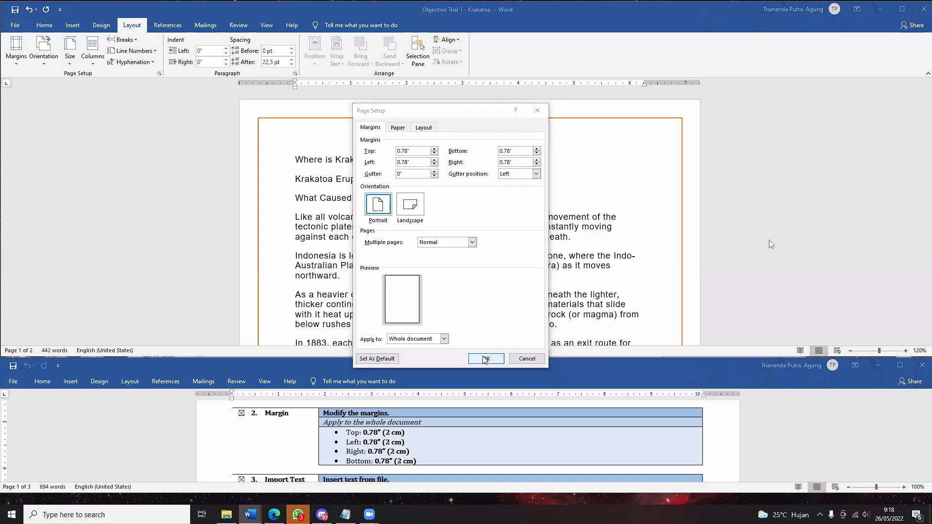
pyautogui.click(479, 286)
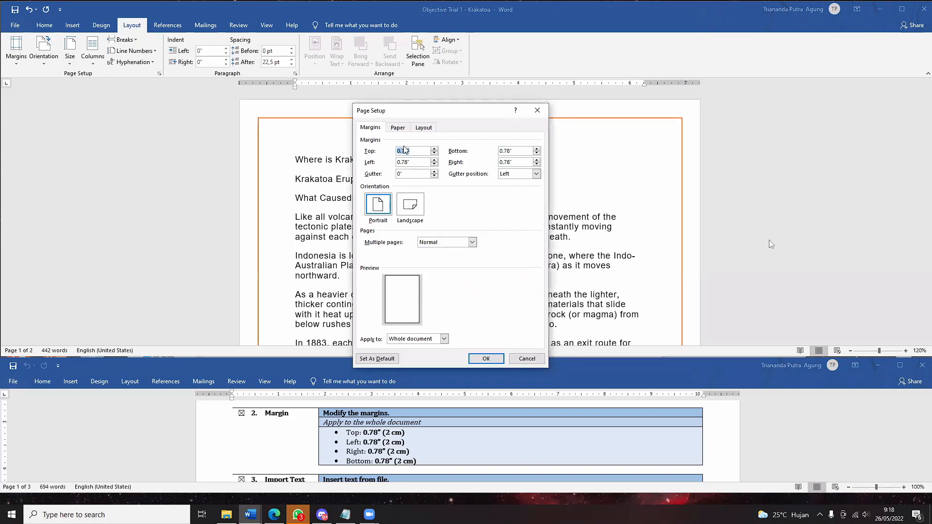
pyautogui.press('BackSpace')
pyautogui.click(504, 150)
pyautogui.press('BackSpace')
pyautogui.click(504, 162)
pyautogui.press('BackSpace')
pyautogui.press('BackSpace')
pyautogui.click(486, 359)
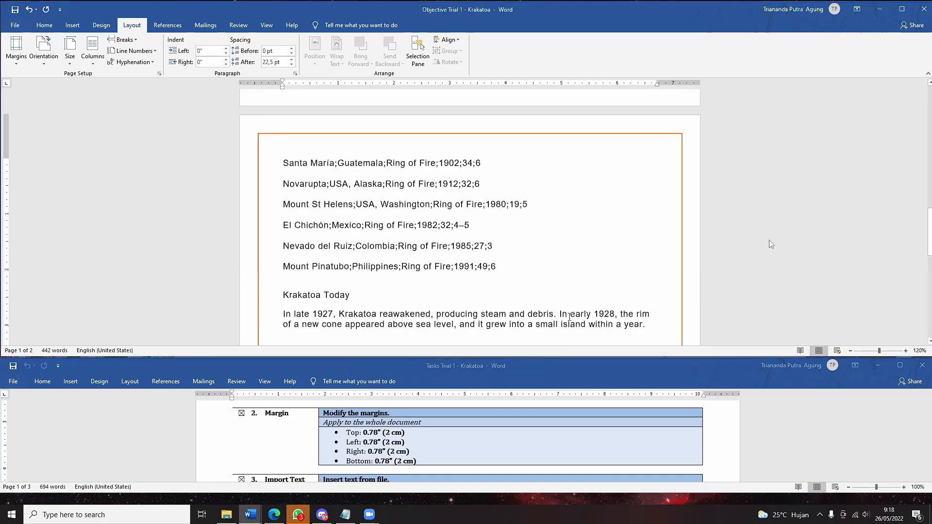
pyautogui.scroll(10, 598, 243)
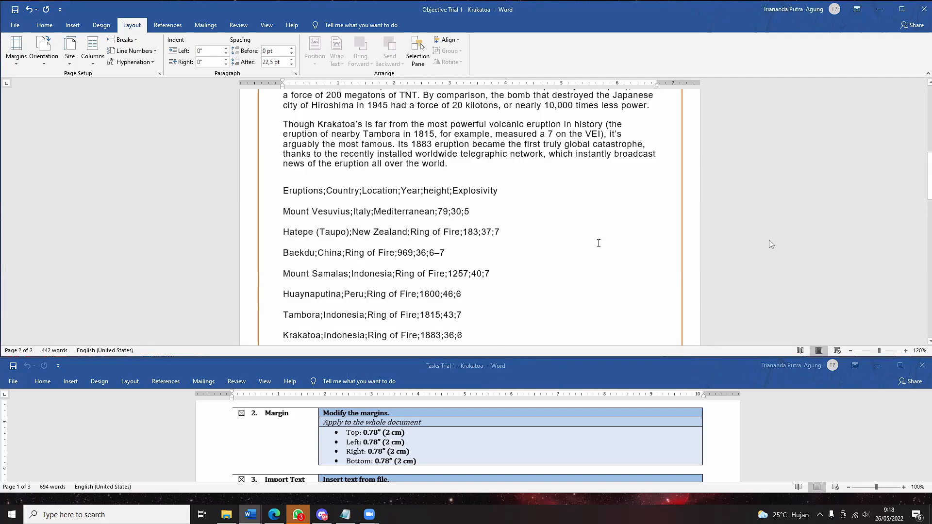
pyautogui.scroll(5, 599, 242)
pyautogui.scroll(1, 598, 243)
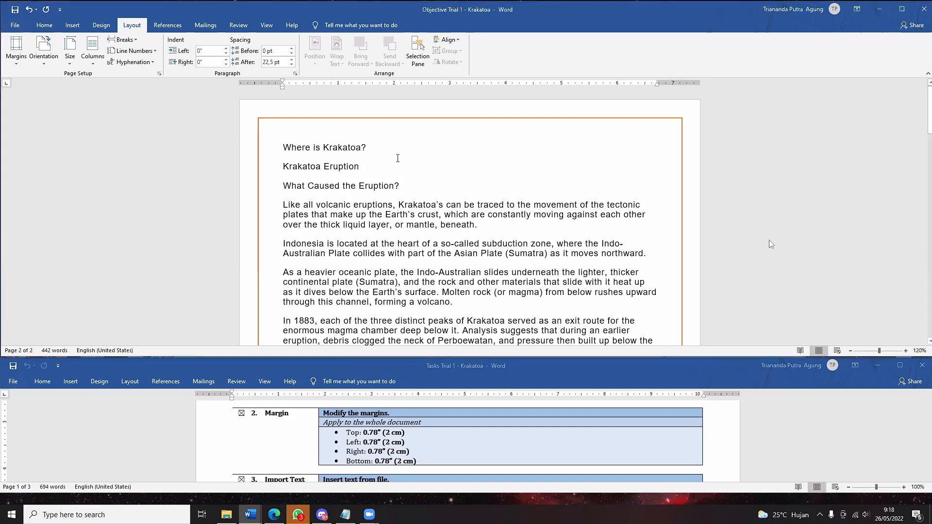
pyautogui.click(16, 48)
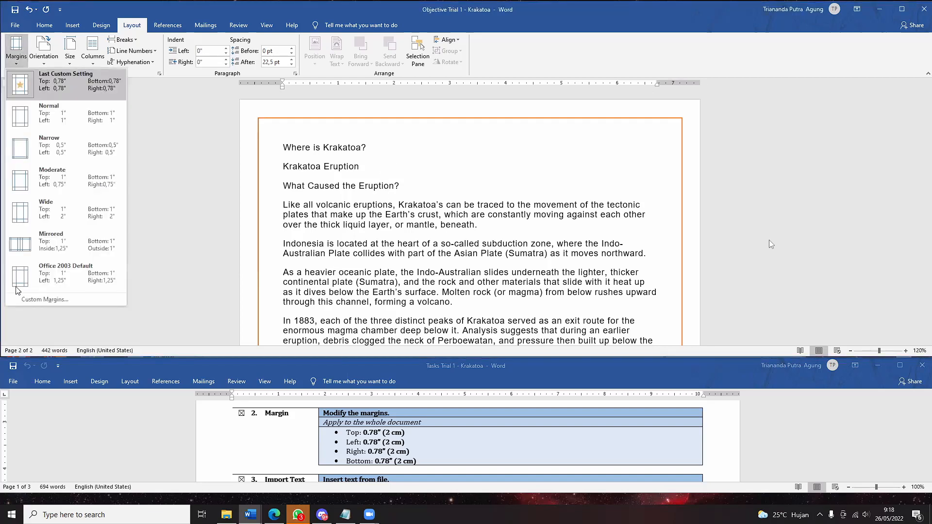
pyautogui.click(28, 301)
pyautogui.click(402, 151)
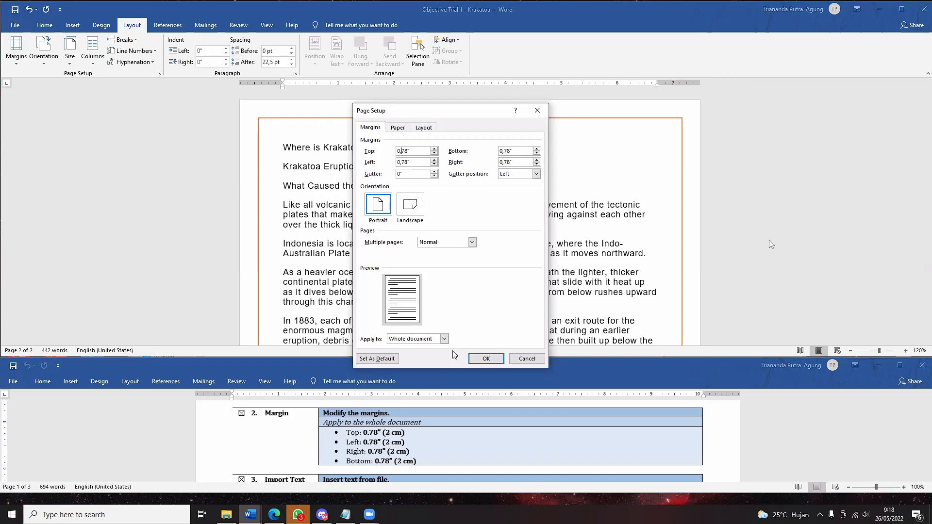
pyautogui.click(479, 364)
pyautogui.scroll(-1, 420, 456)
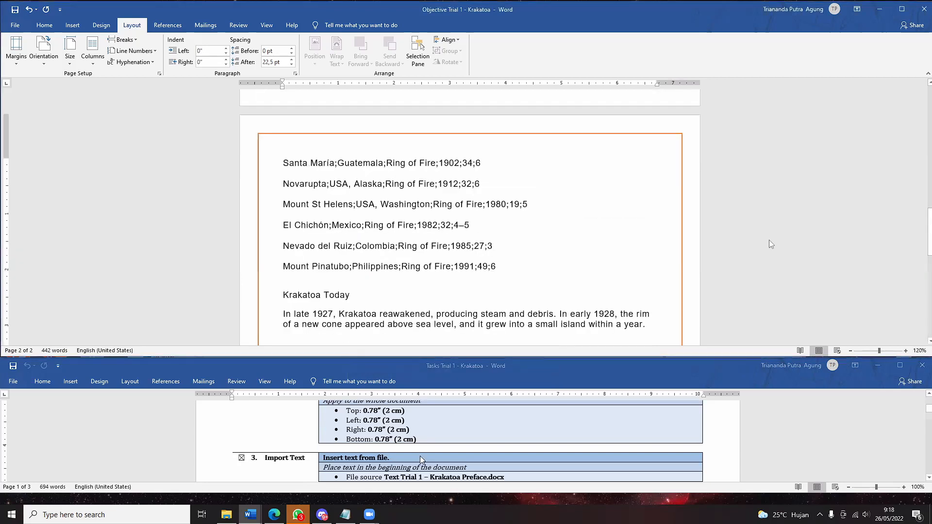
pyautogui.scroll(-1, 417, 453)
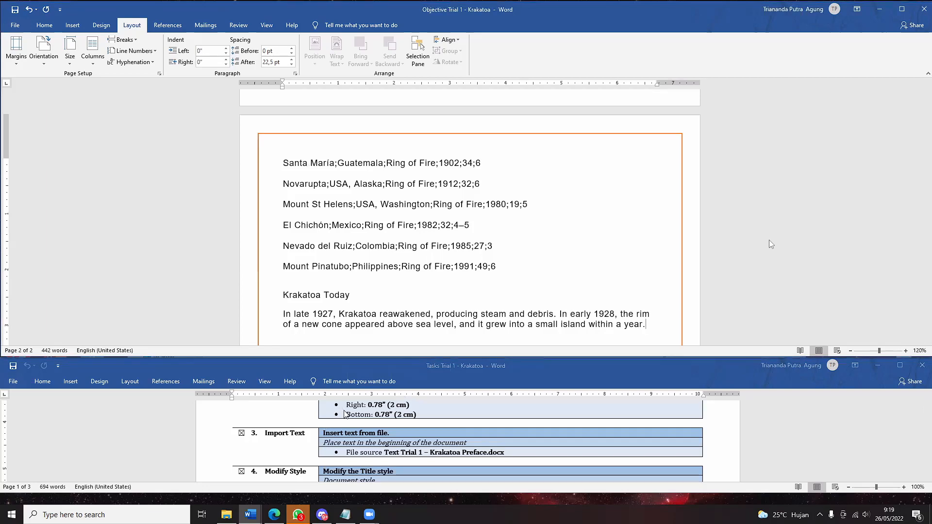
pyautogui.scroll(-3, 480, 300)
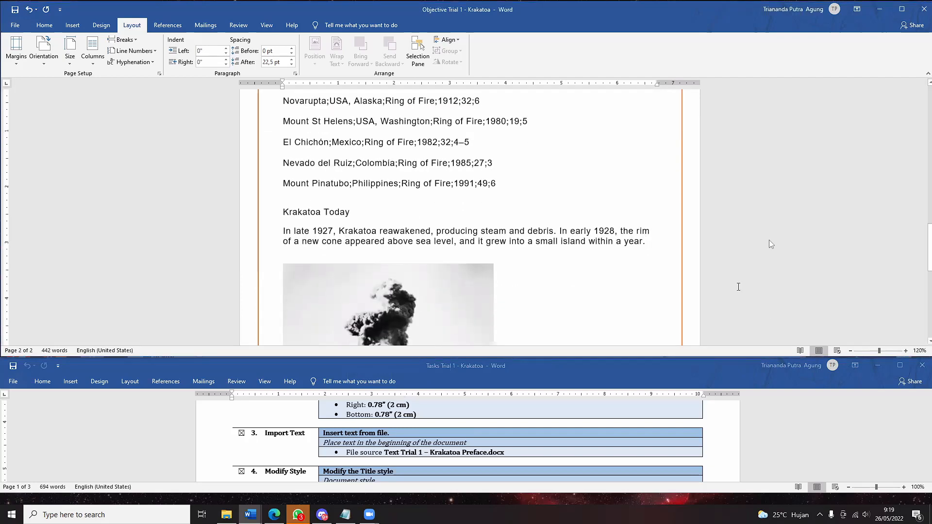
pyautogui.scroll(10, 660, 253)
pyautogui.scroll(15, 660, 253)
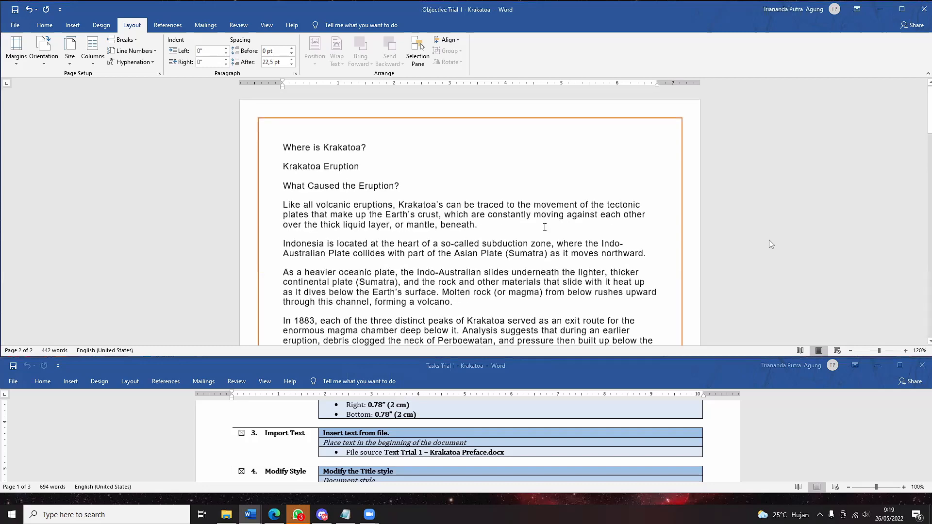
pyautogui.scroll(-5, 537, 245)
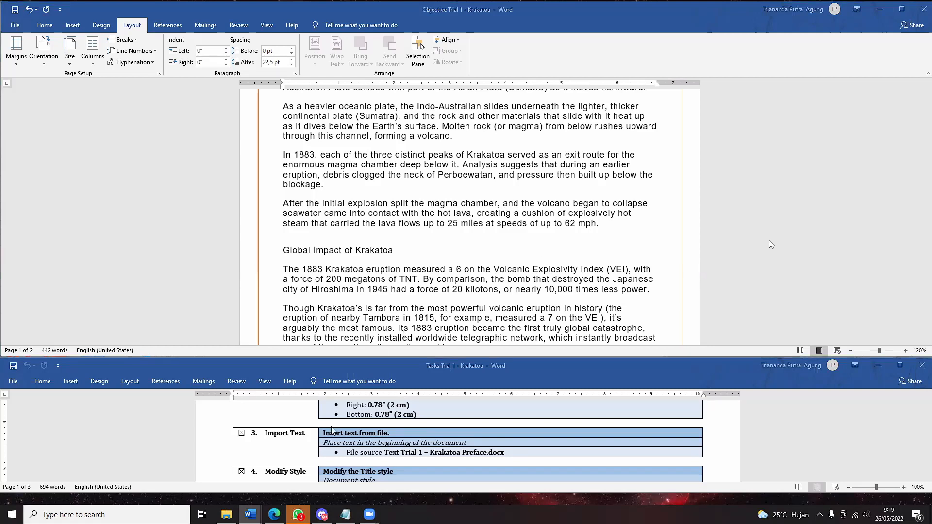
pyautogui.scroll(6, 331, 431)
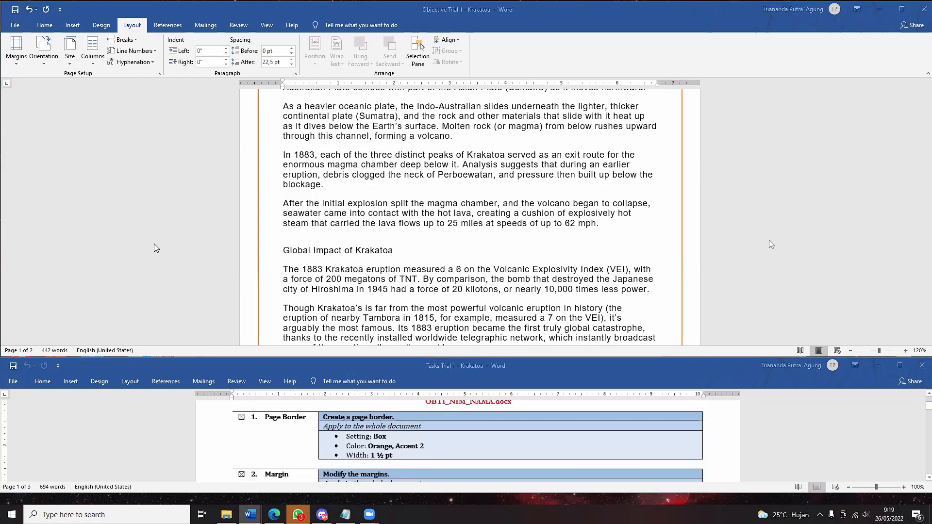
# - Browse the Insert tab, File backstage and Text Box gallery without inserting anything
pyautogui.click(72, 26)
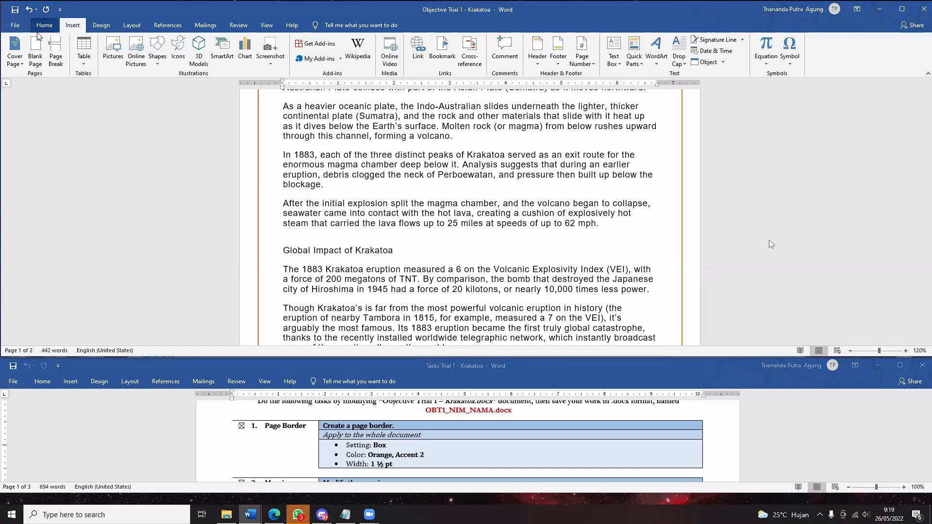
pyautogui.click(15, 27)
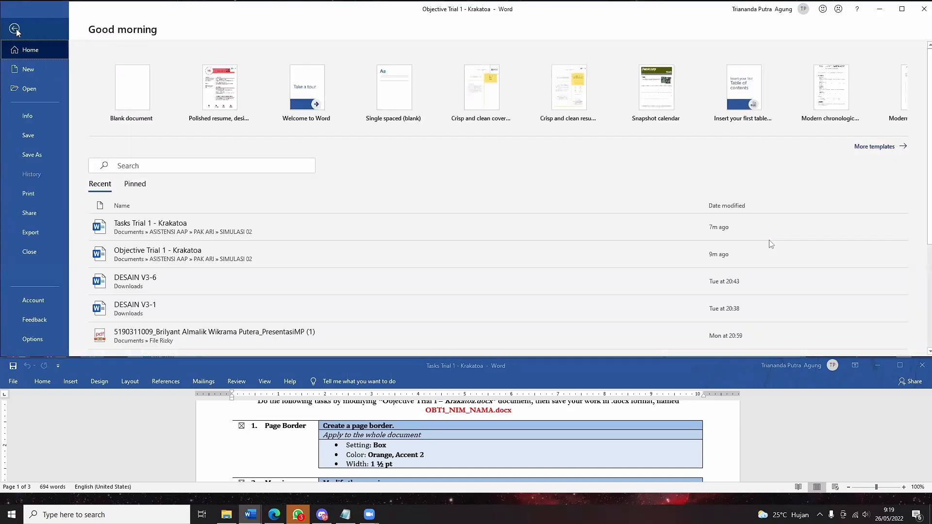
pyautogui.click(17, 27)
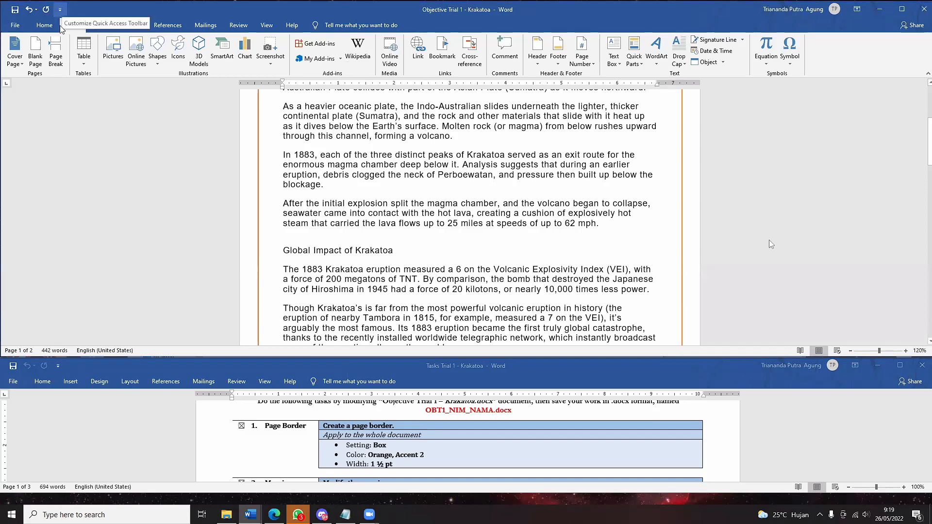
pyautogui.scroll(-3, 538, 453)
pyautogui.scroll(-2, 538, 453)
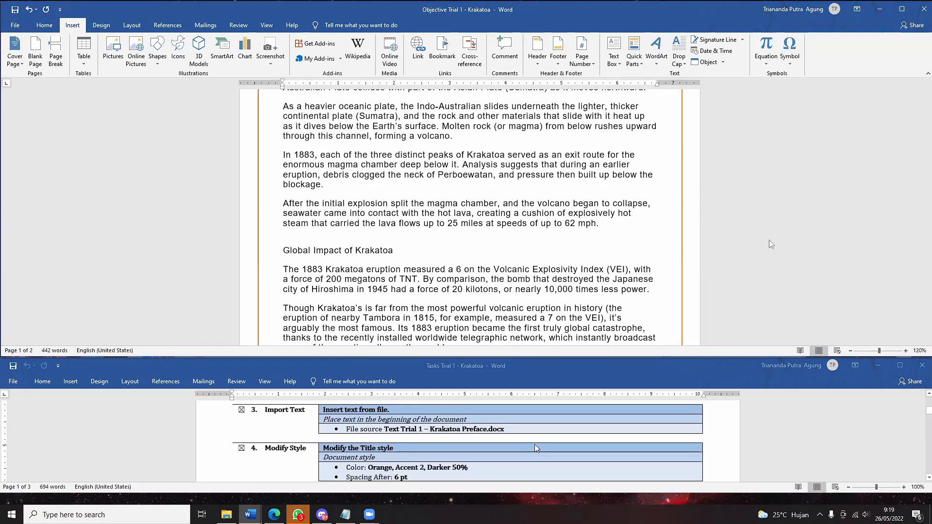
pyautogui.scroll(-4, 469, 111)
pyautogui.scroll(-5, 469, 110)
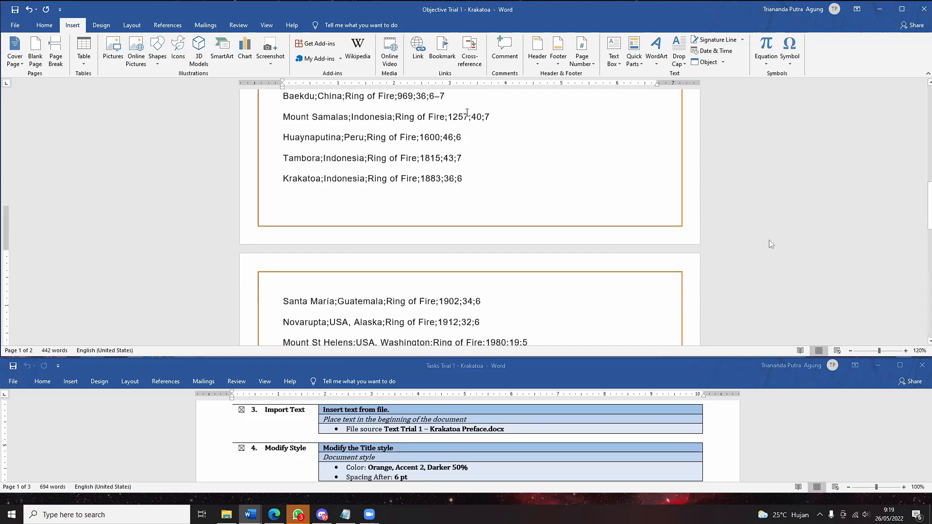
pyautogui.click(612, 63)
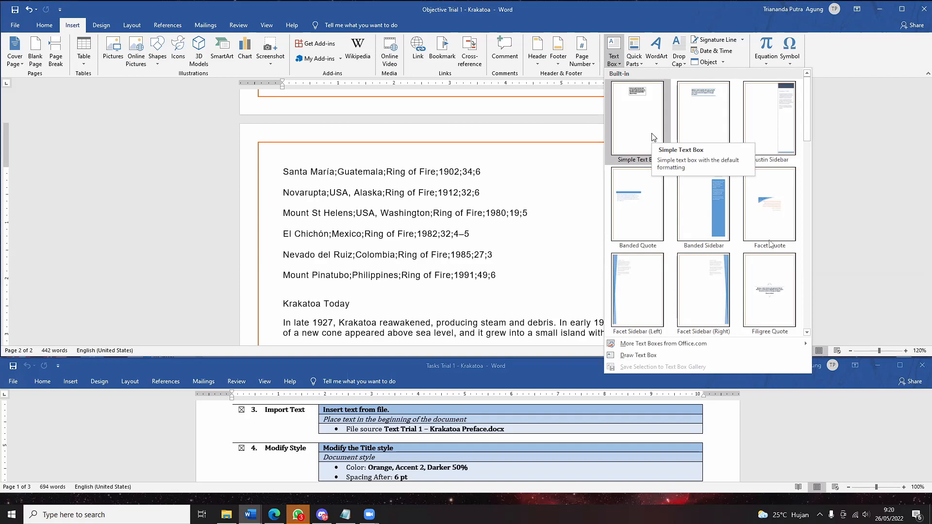
pyautogui.click(243, 71)
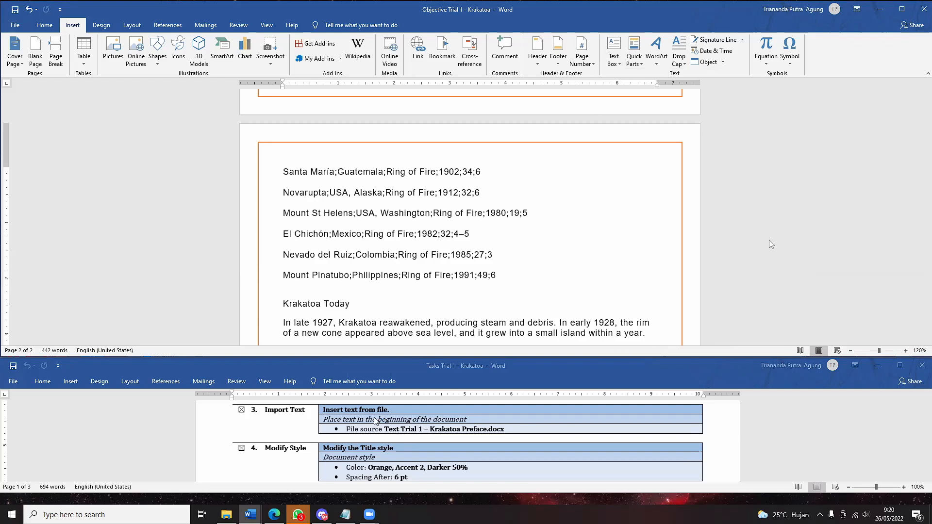
pyautogui.click(14, 27)
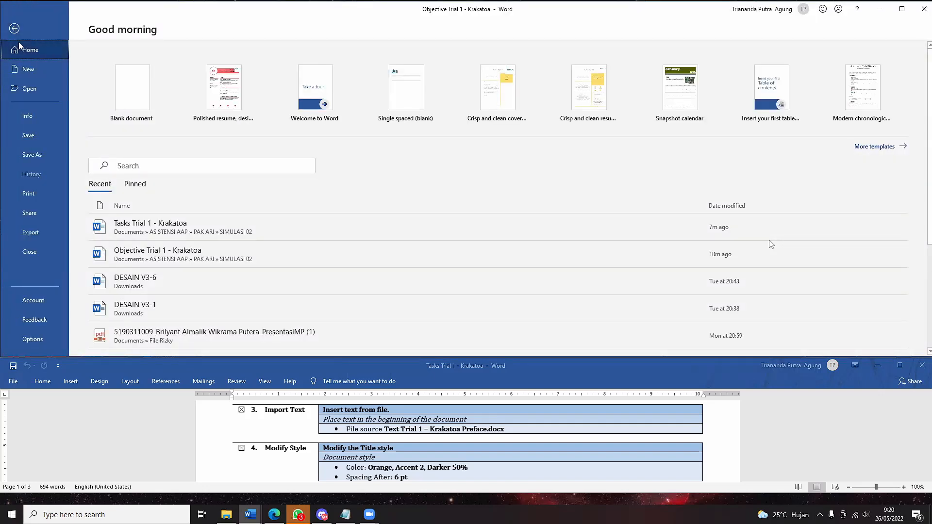
pyautogui.click(65, 119)
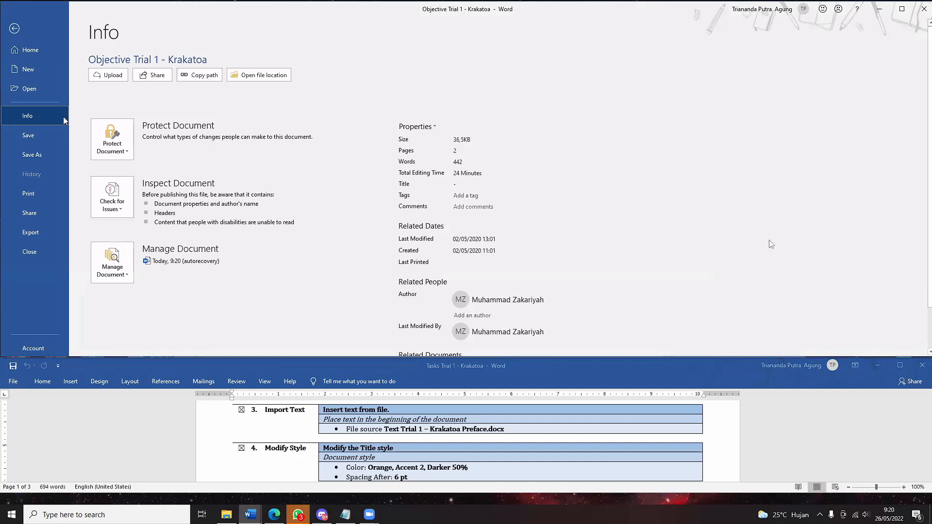
pyautogui.scroll(-1, 69, 300)
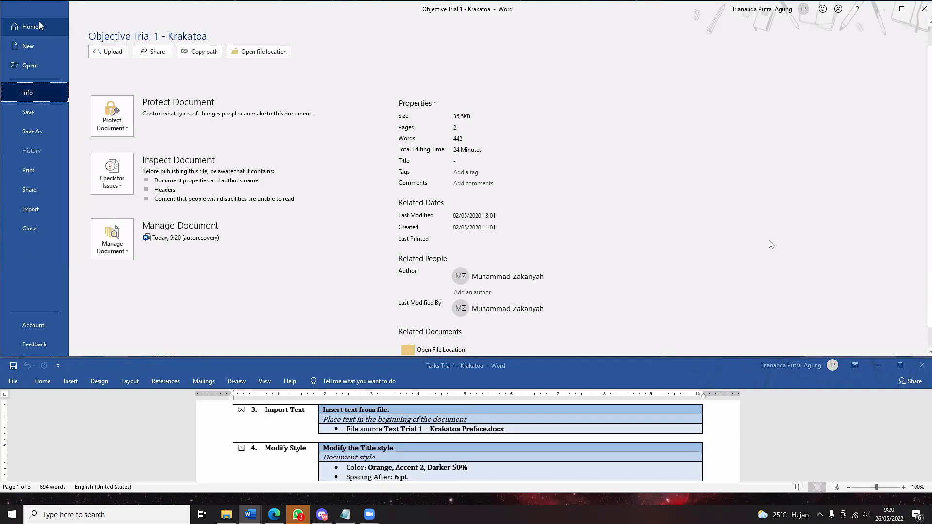
pyautogui.scroll(1, 39, 24)
pyautogui.click(40, 34)
pyautogui.scroll(10, 712, 243)
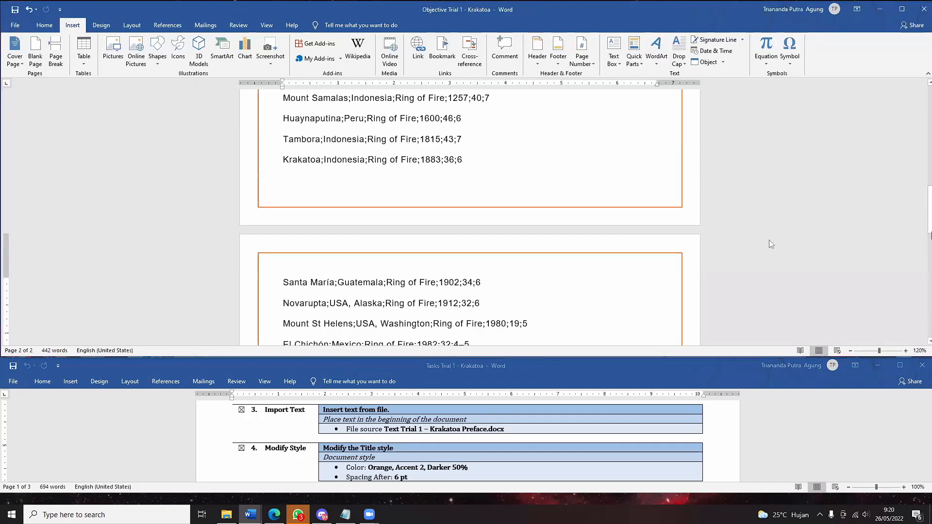
pyautogui.scroll(10, 771, 244)
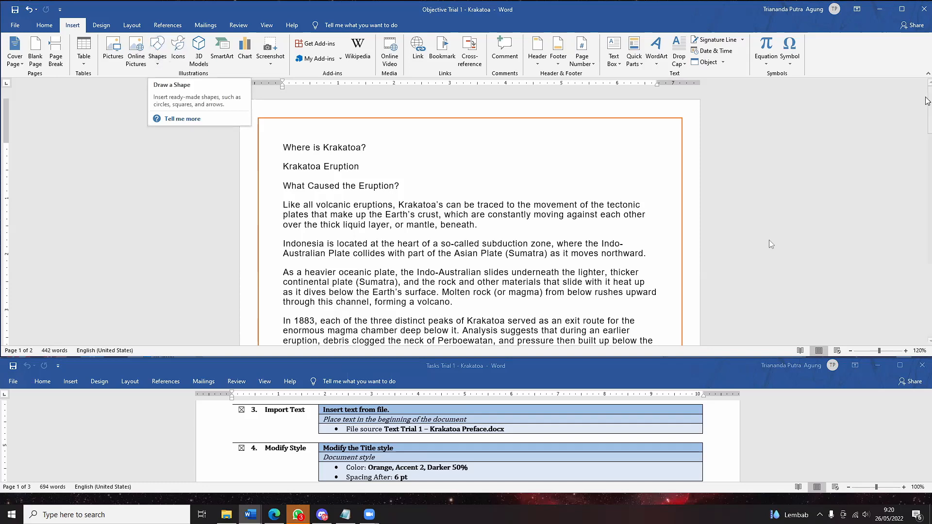
# - Use Object > Text from File to select 'Text Trial 1 - Krakatoa Preface' in SIMULASI 02
pyautogui.click(723, 62)
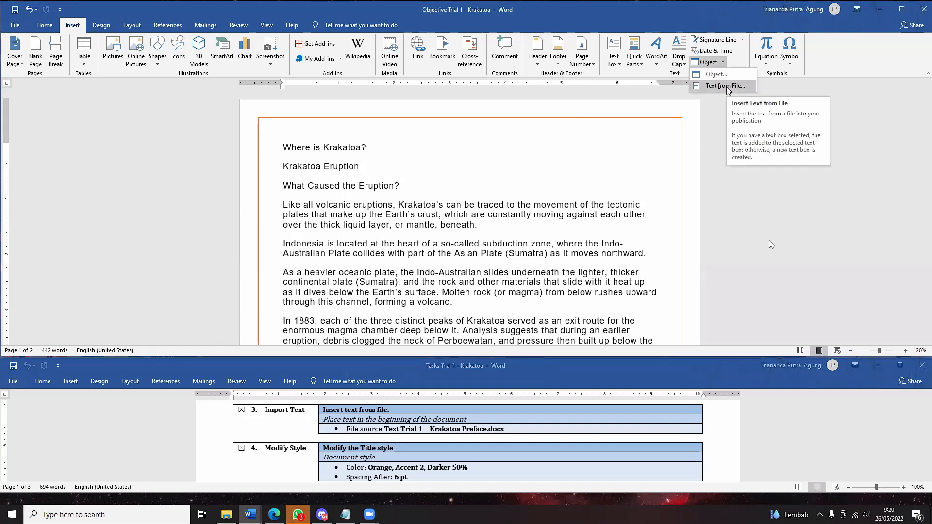
pyautogui.click(726, 87)
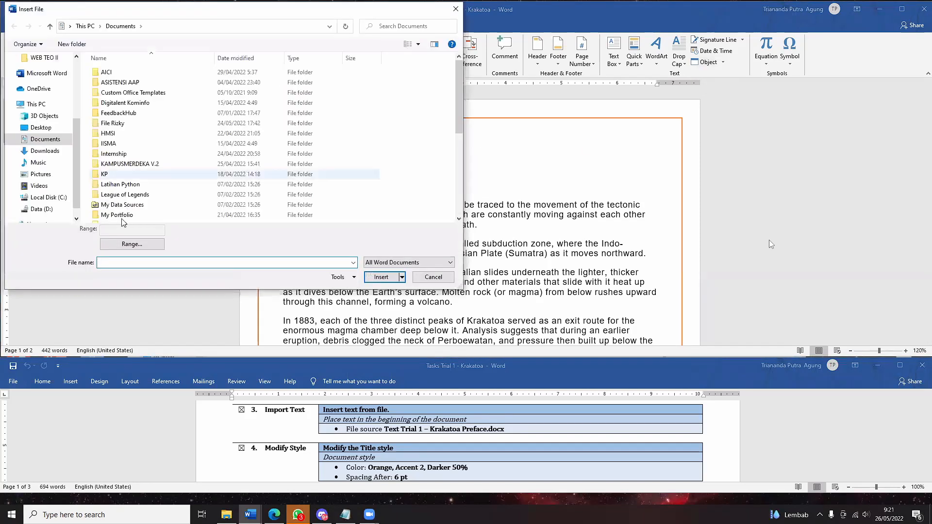
pyautogui.doubleClick(126, 85)
pyautogui.doubleClick(122, 82)
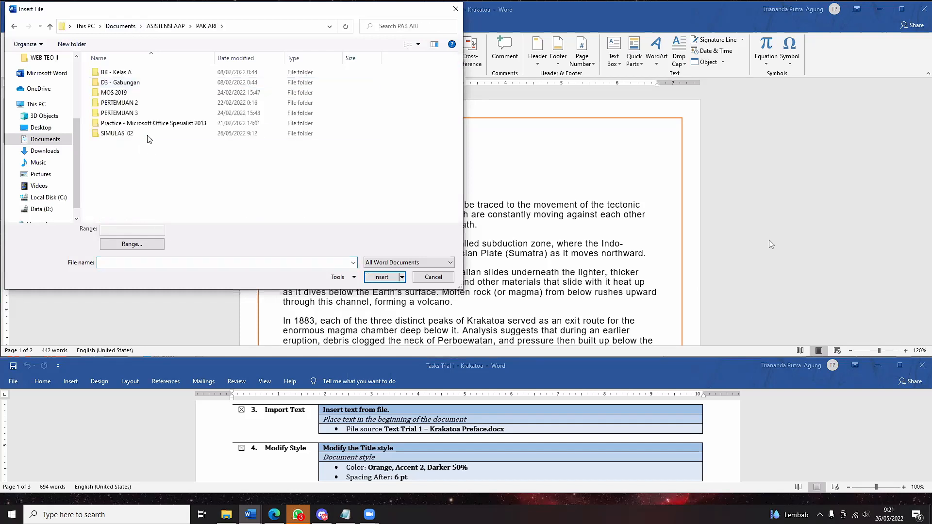
pyautogui.doubleClick(148, 135)
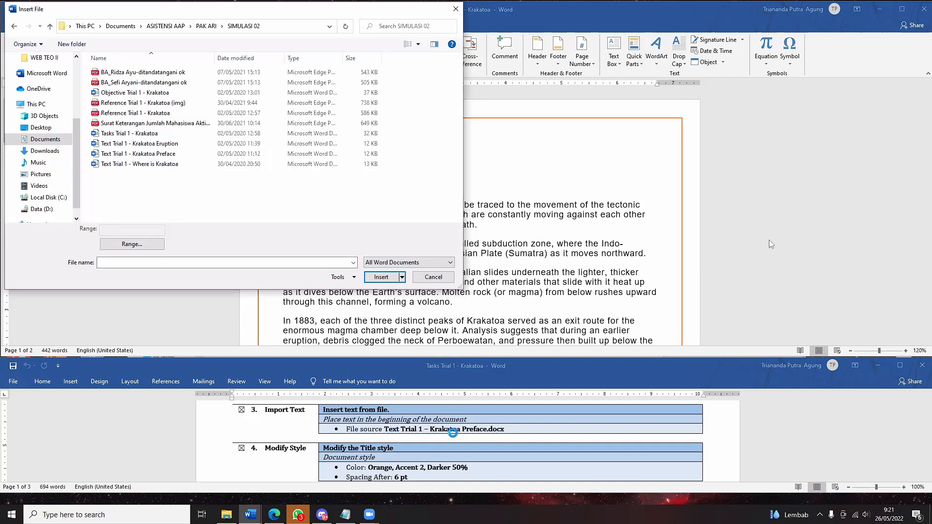
pyautogui.click(119, 154)
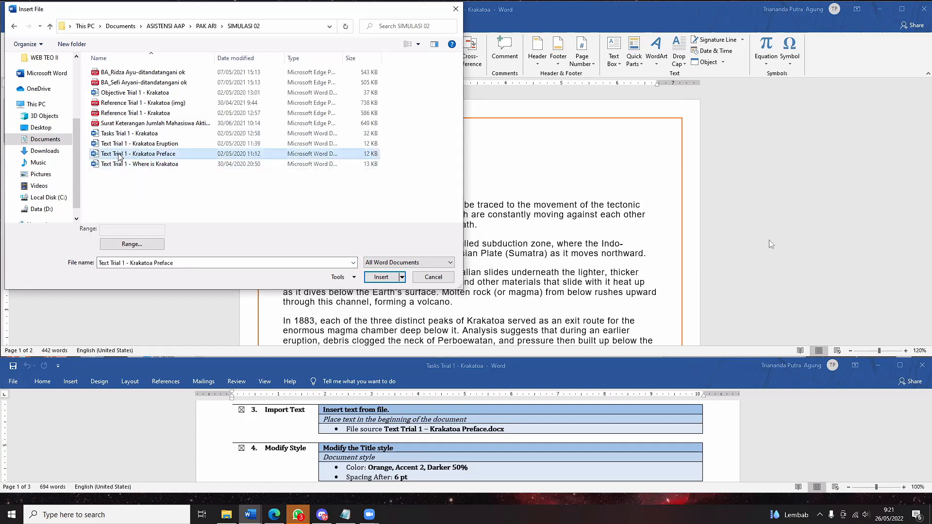
# - Insert the Krakatoa Preface text at the top, then open 'Text Trial 1 - Krakatoa Preface' from SIMULASI 02
pyautogui.click(380, 277)
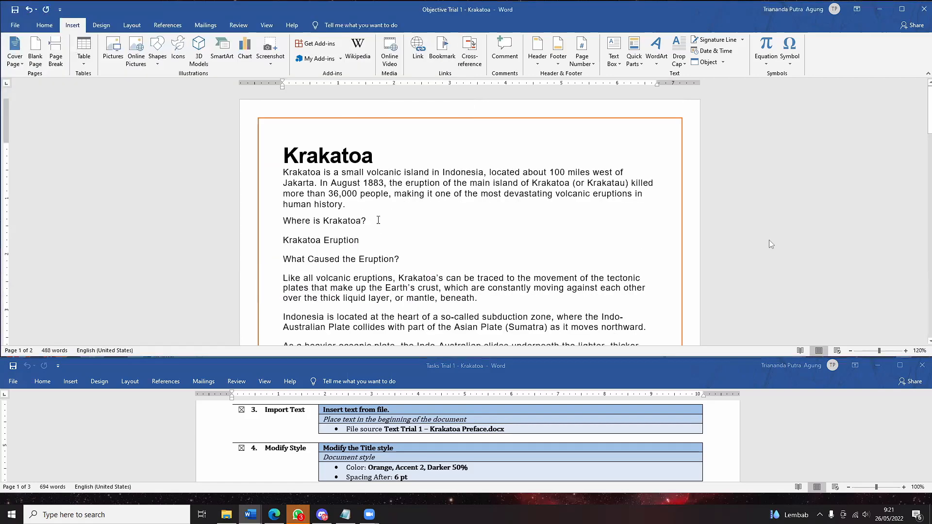
pyautogui.click(226, 515)
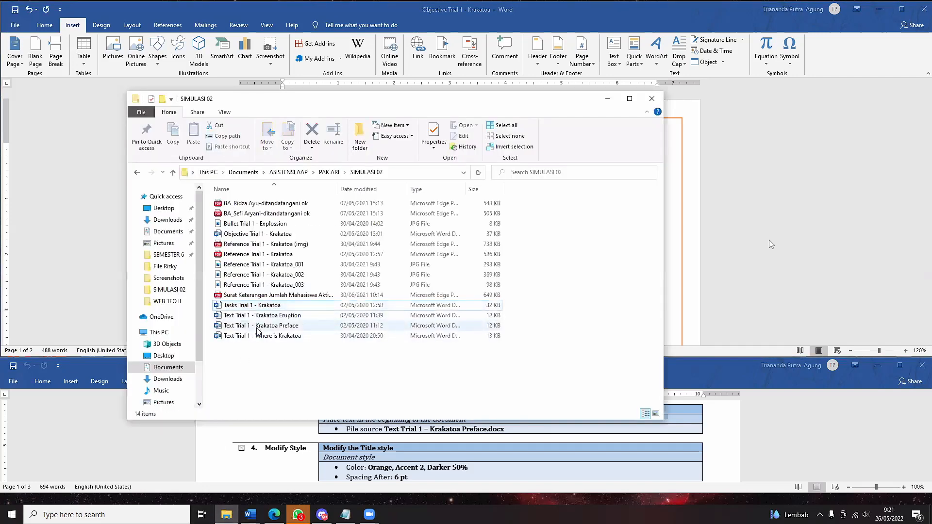
pyautogui.doubleClick(258, 329)
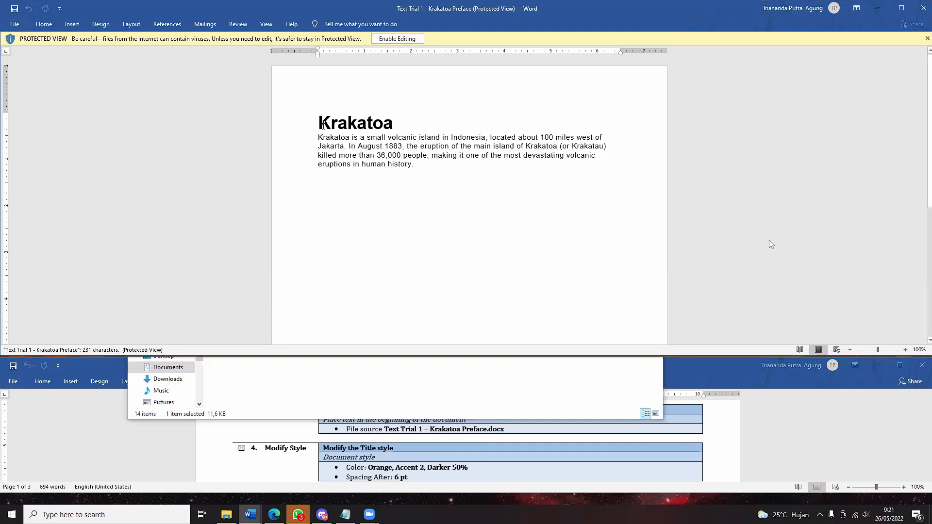
# - Check the Preface's Krakatoa title and paragraph by selecting them, then close the Preface window
pyautogui.moveTo(320, 125); pyautogui.dragTo(407, 115)
pyautogui.click(401, 164)
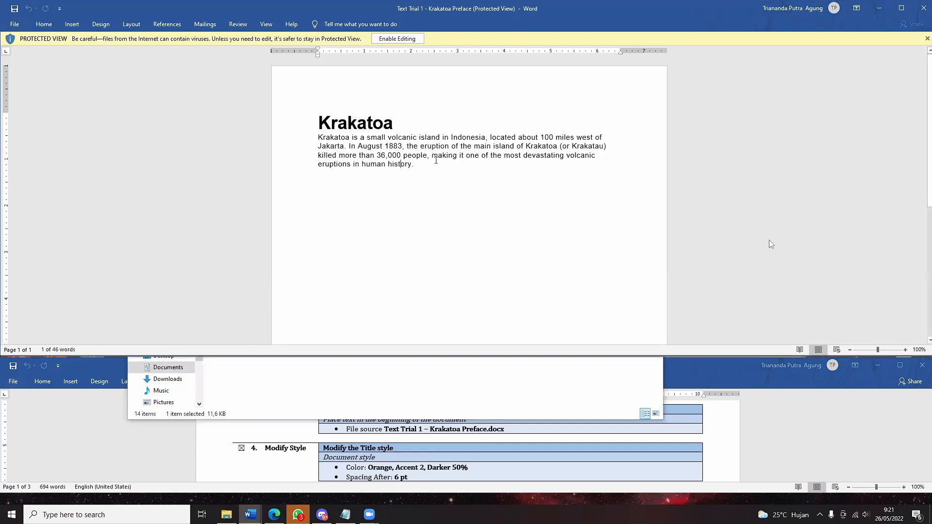
pyautogui.moveTo(418, 165); pyautogui.dragTo(319, 138)
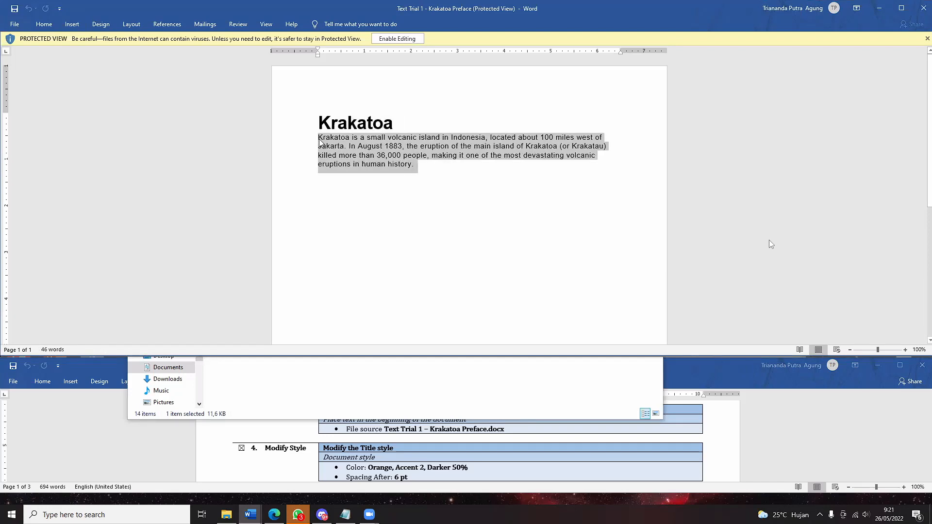
pyautogui.click(921, 7)
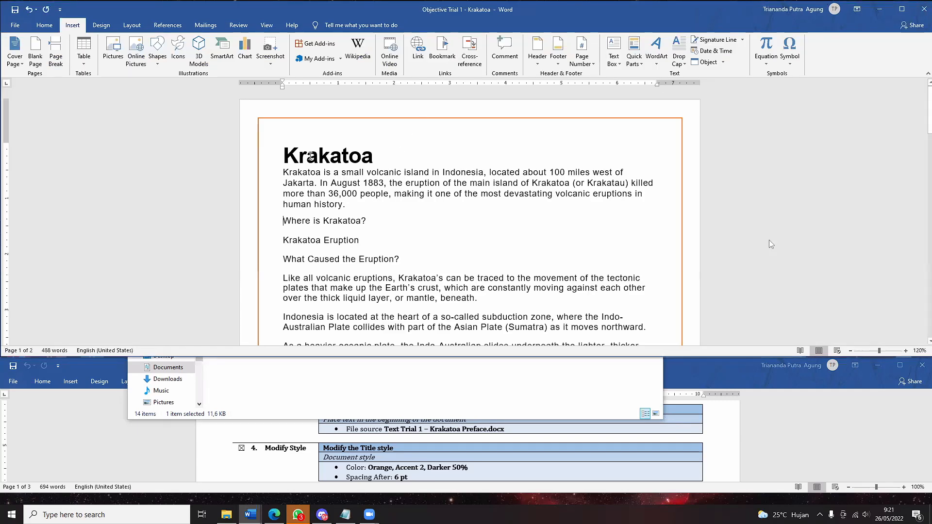
# - Select the inserted Krakatoa title and paragraph, review the document, then deselect them
pyautogui.moveTo(284, 156); pyautogui.dragTo(348, 212)
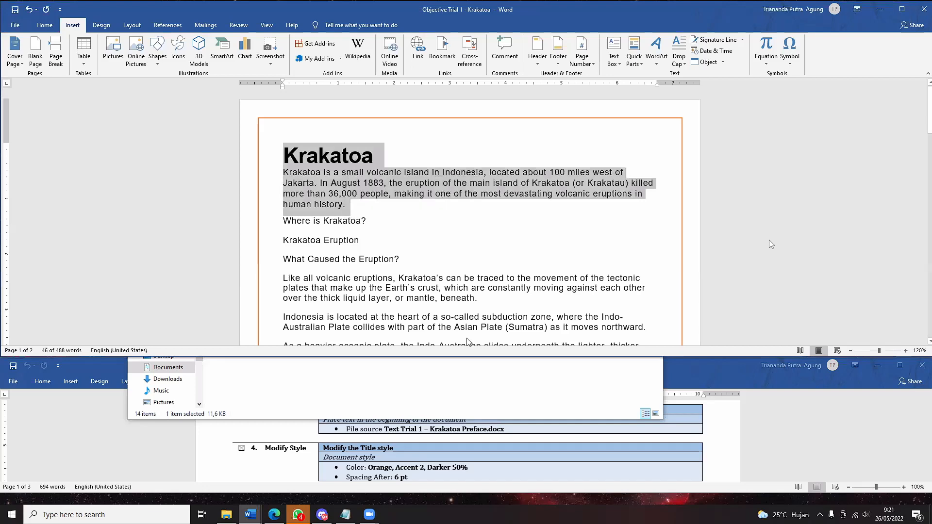
pyautogui.click(759, 440)
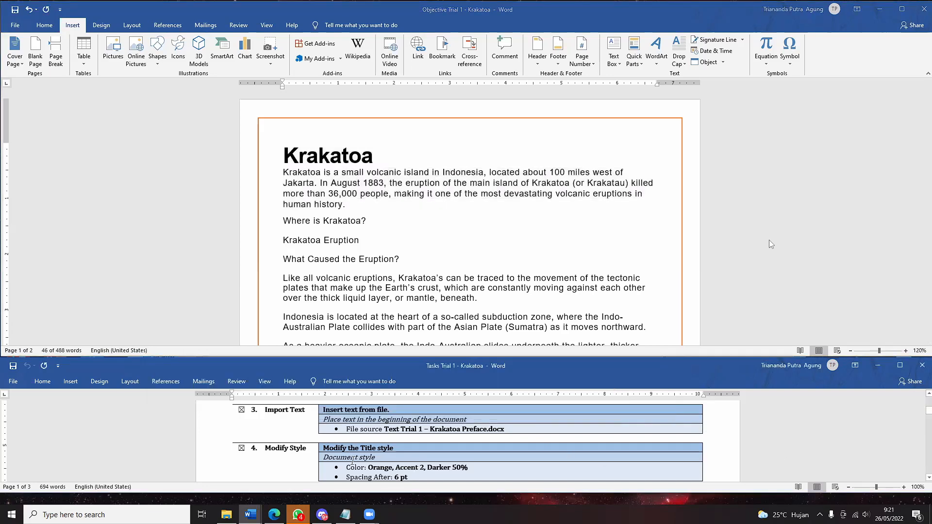
pyautogui.scroll(1, 664, 459)
pyautogui.scroll(4, 664, 459)
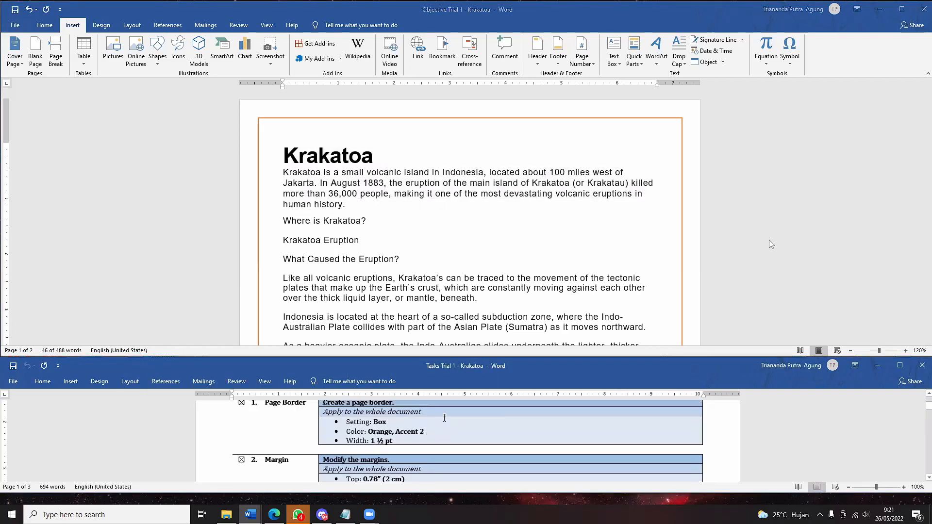
pyautogui.scroll(-2, 443, 418)
pyautogui.scroll(-2, 443, 419)
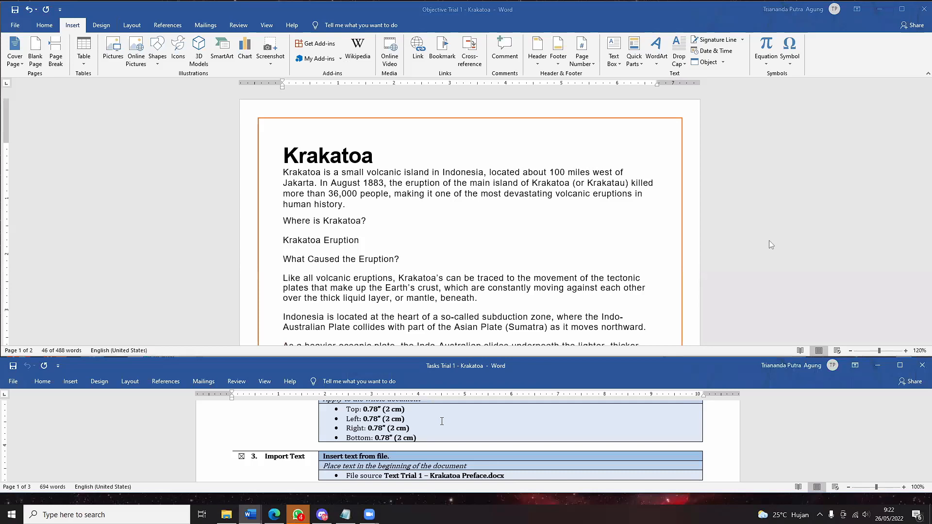
pyautogui.scroll(-3, 441, 421)
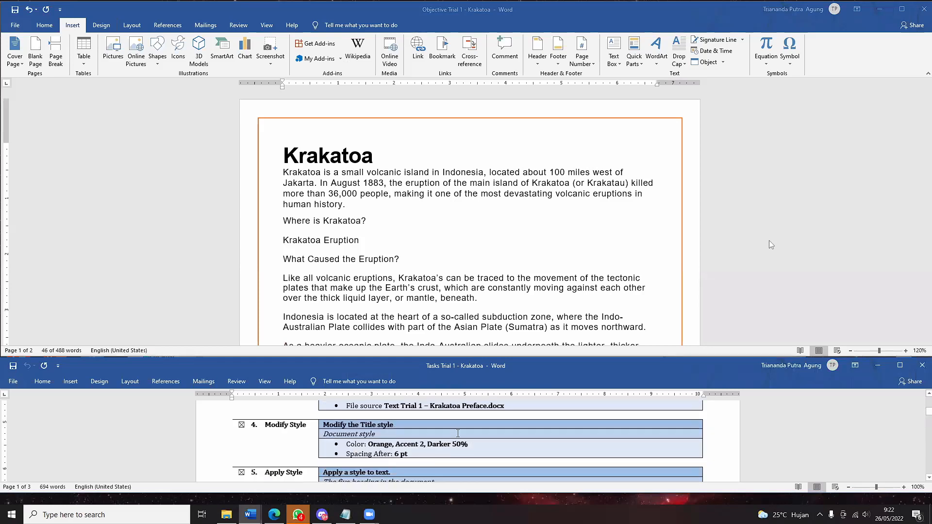
pyautogui.click(437, 240)
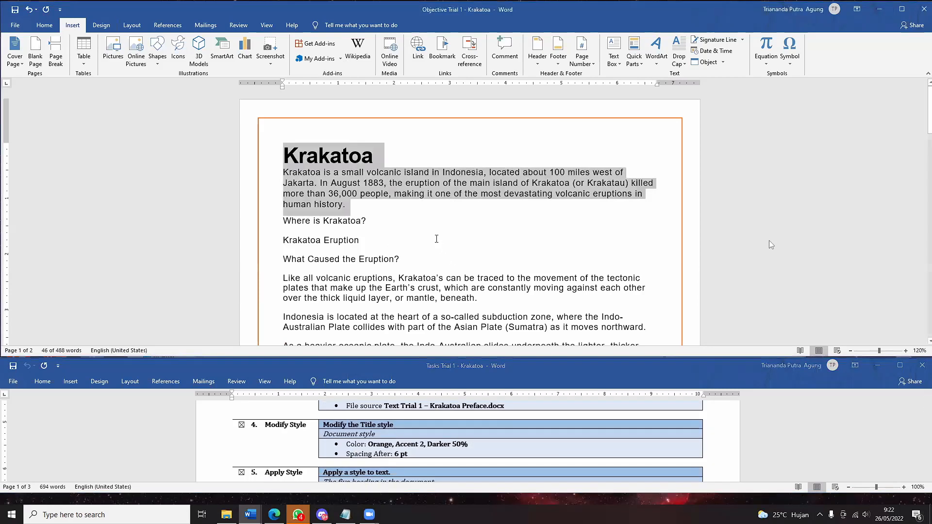
pyautogui.click(436, 239)
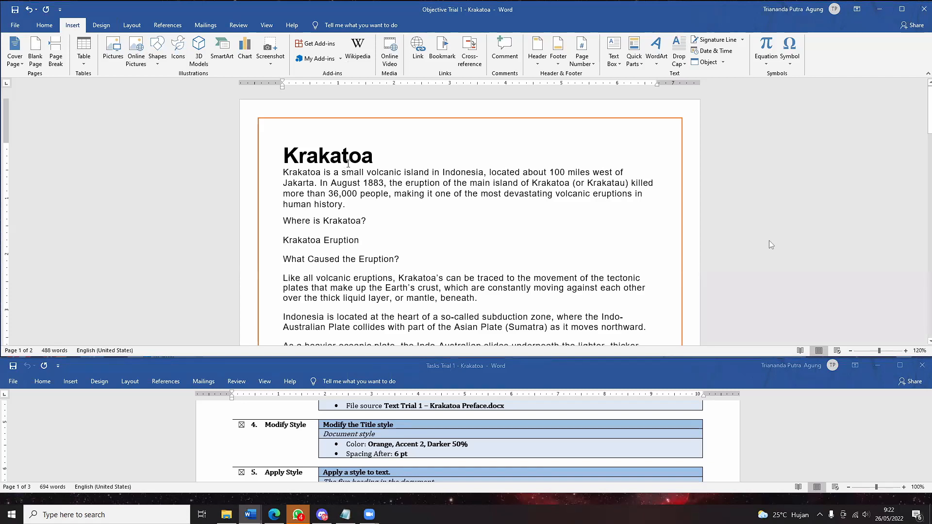
# - Select and deselect the Krakatoa title, then switch the ribbon to Home
pyautogui.moveTo(382, 161); pyautogui.dragTo(274, 157)
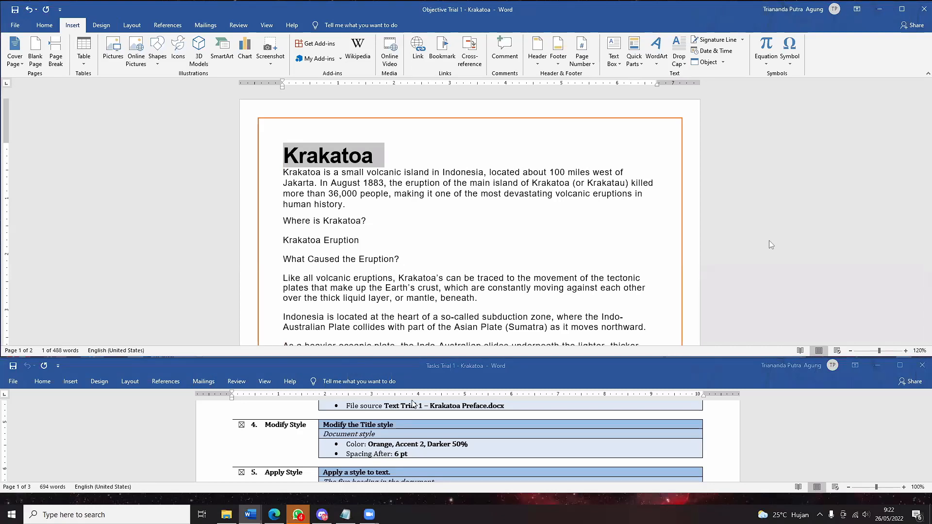
pyautogui.scroll(-1, 377, 468)
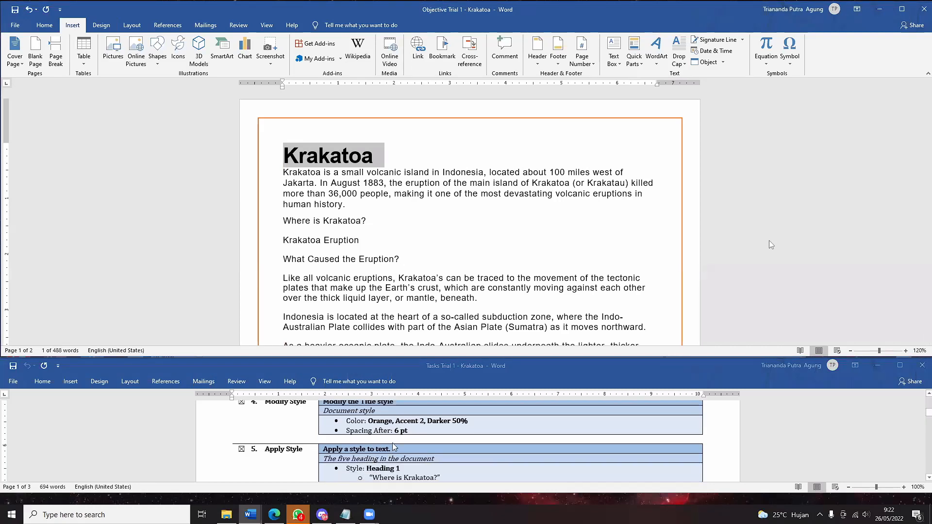
pyautogui.scroll(1, 394, 447)
pyautogui.click(413, 223)
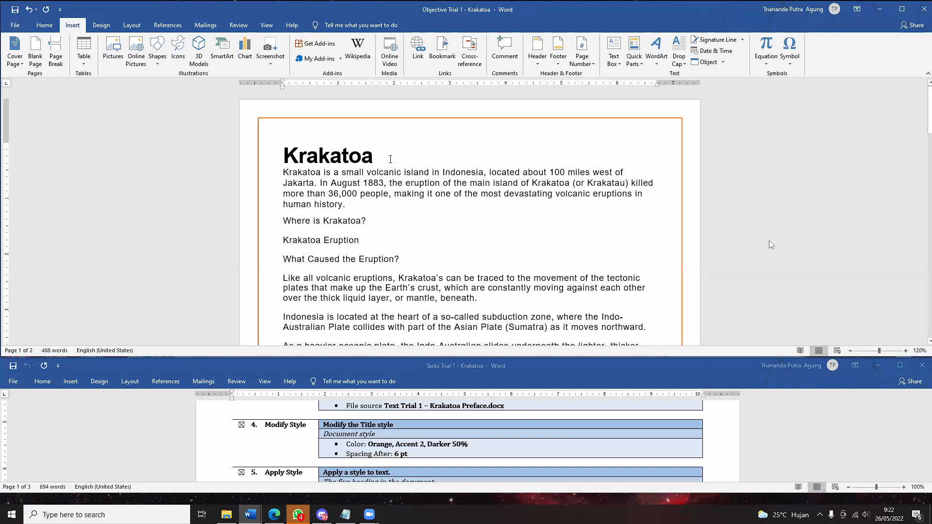
pyautogui.click(47, 28)
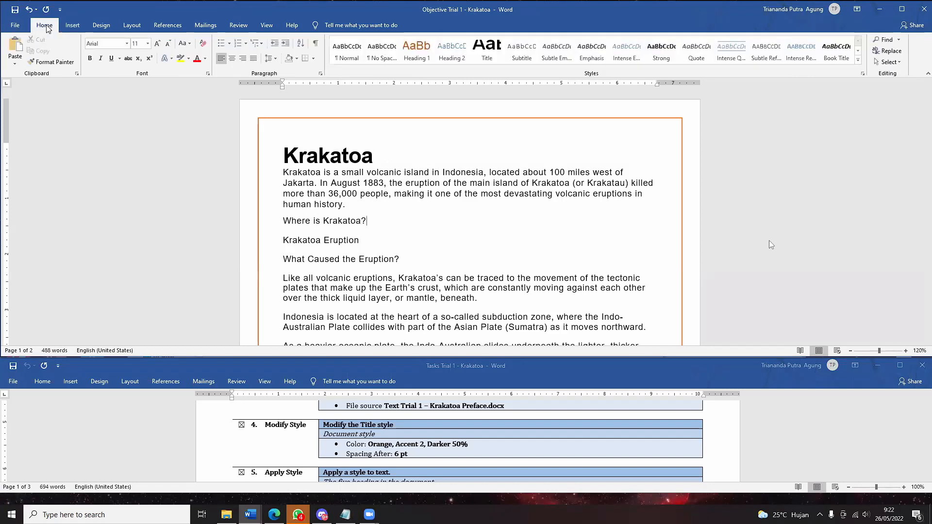
pyautogui.click(859, 62)
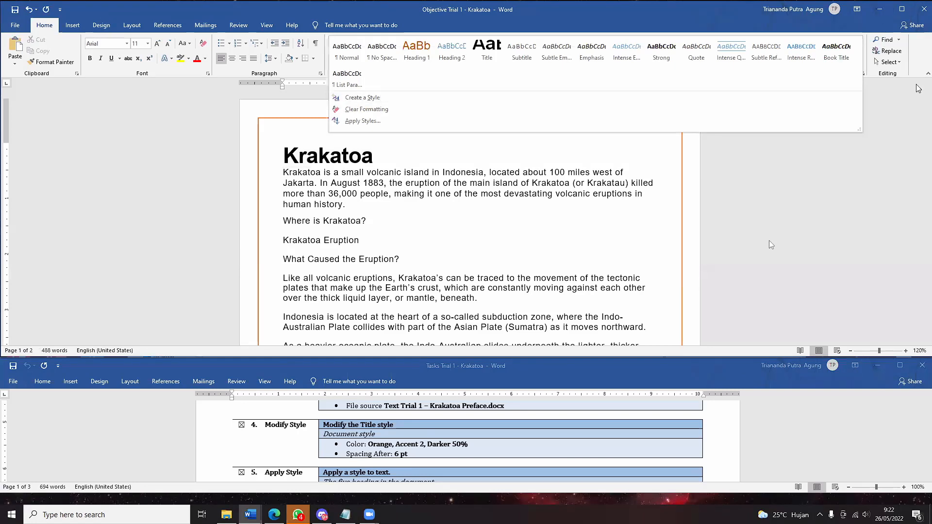
pyautogui.click(915, 108)
pyautogui.click(103, 27)
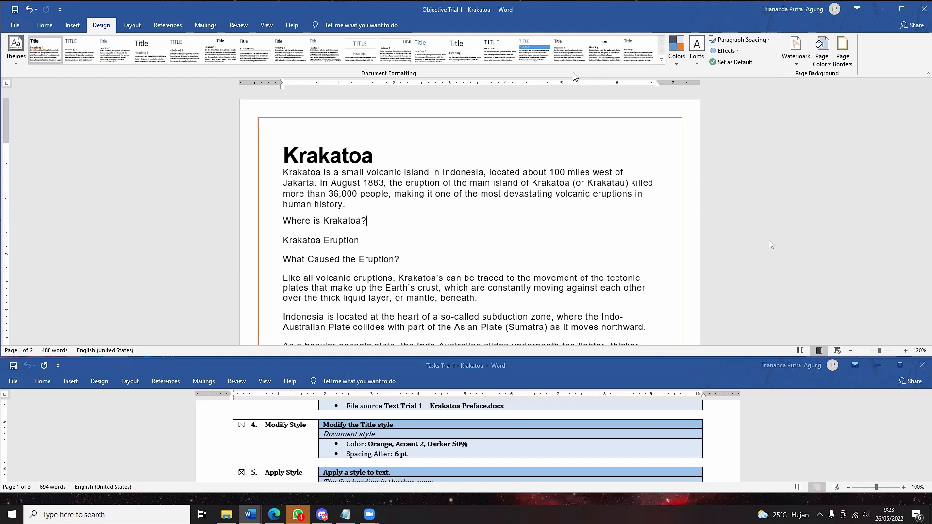
pyautogui.moveTo(374, 161); pyautogui.dragTo(284, 156)
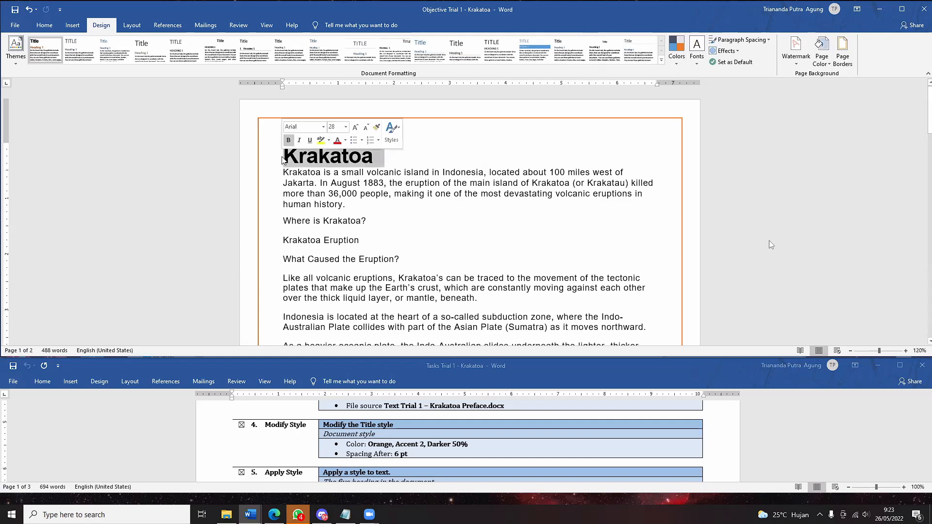
pyautogui.click(44, 25)
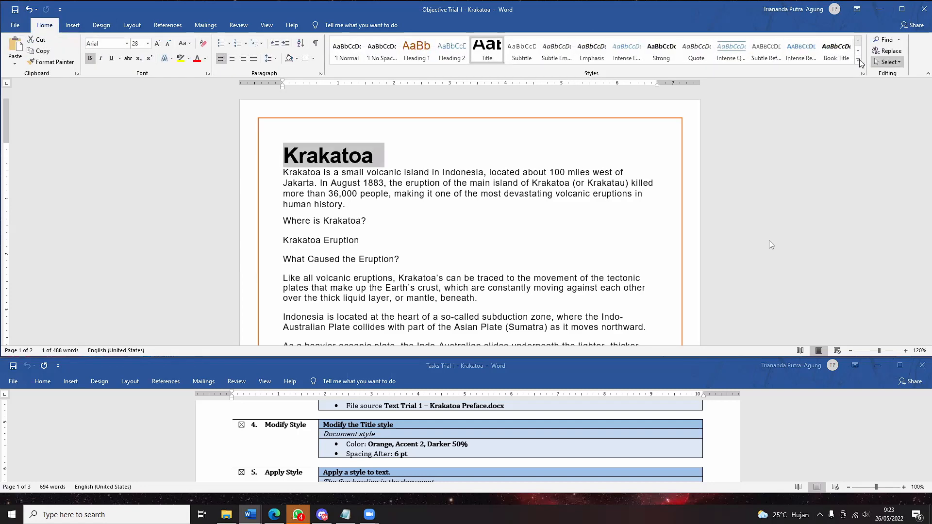
pyautogui.click(858, 60)
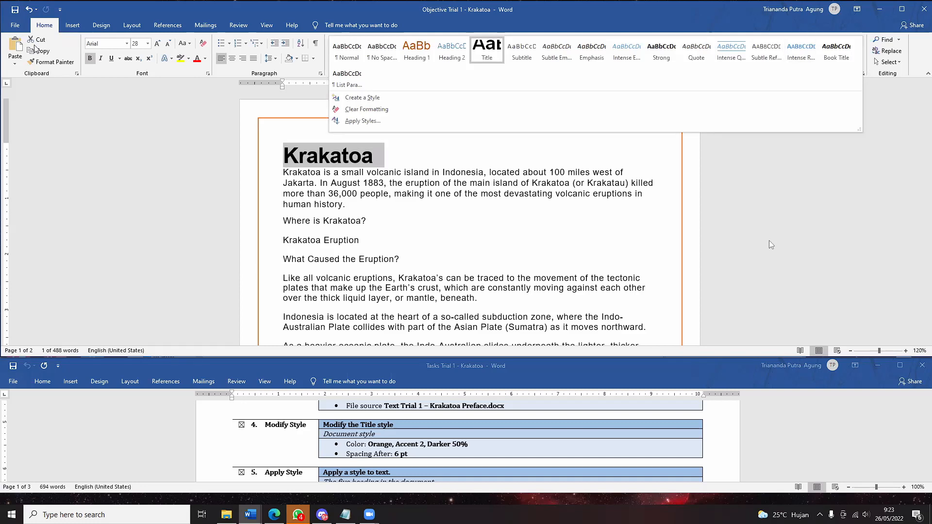
pyautogui.click(100, 26)
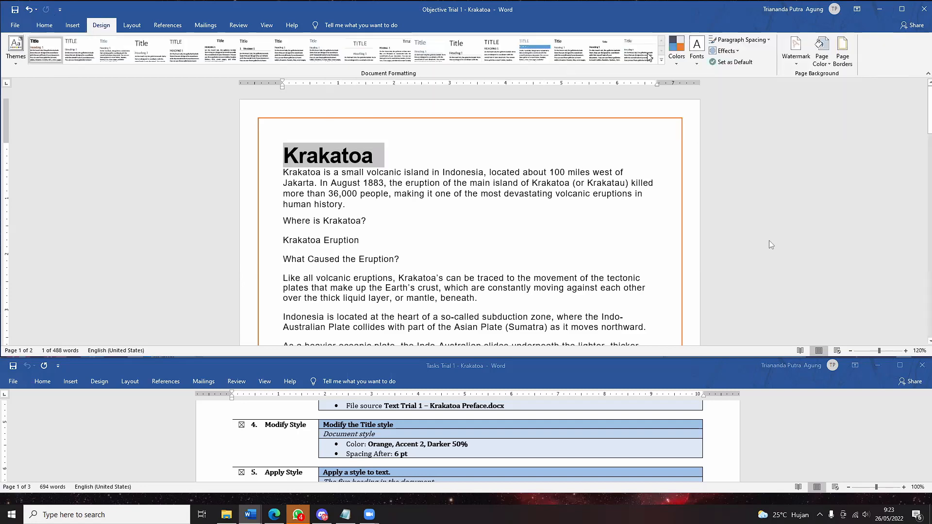
pyautogui.click(661, 60)
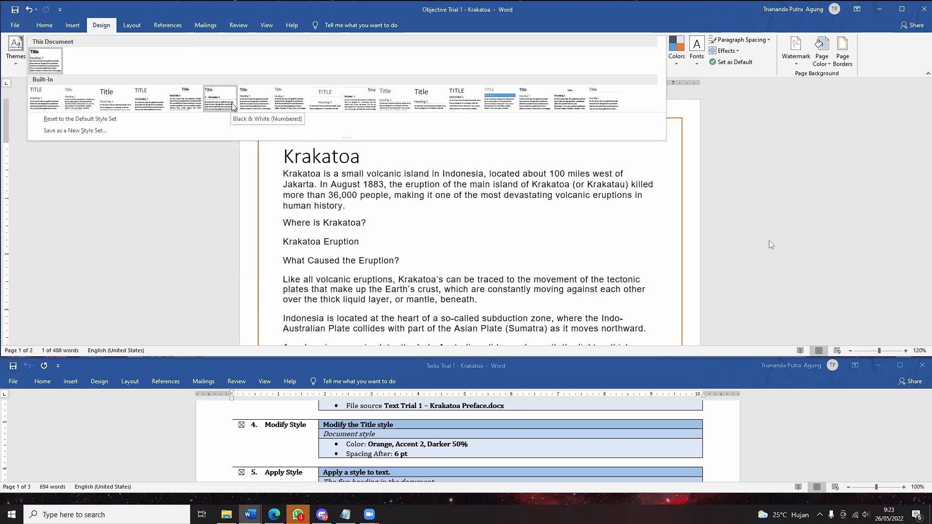
pyautogui.click(54, 27)
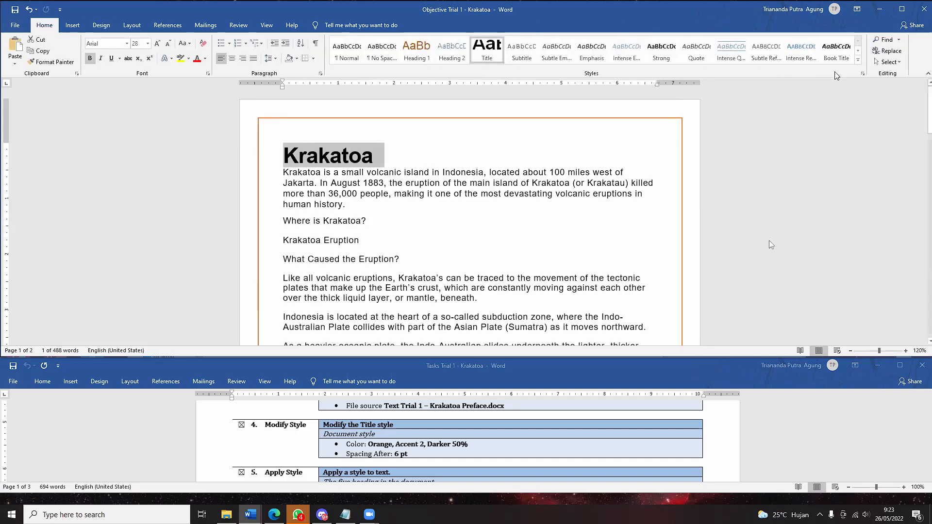
# - Open the Styles pane and briefly show then close the Apply Styles box
pyautogui.click(863, 74)
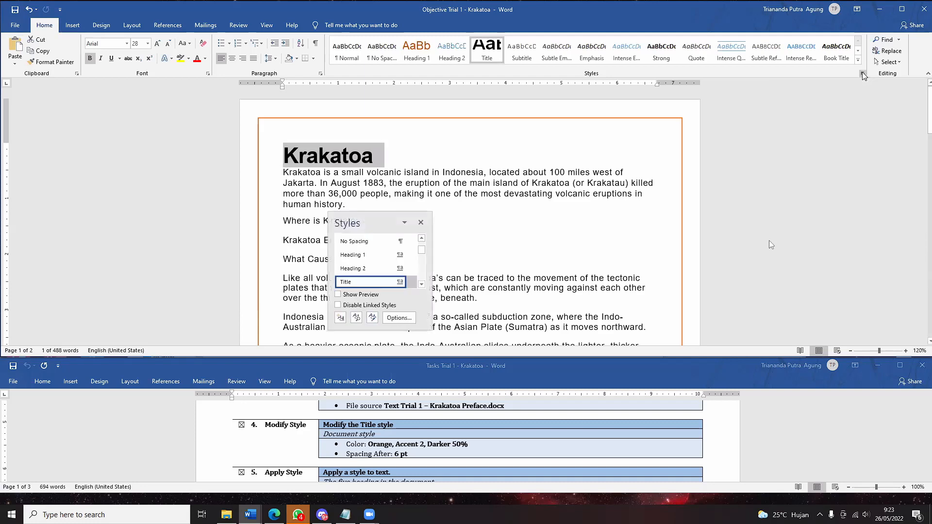
pyautogui.click(858, 59)
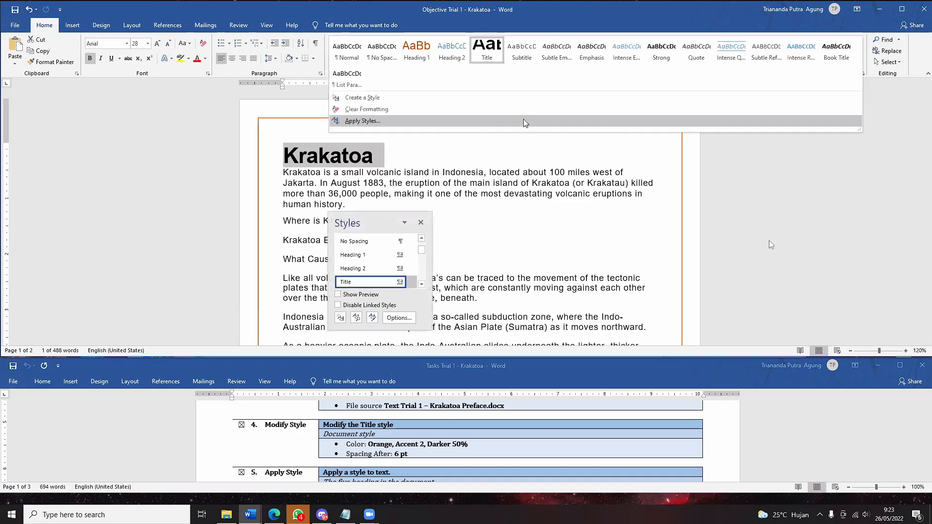
pyautogui.click(484, 121)
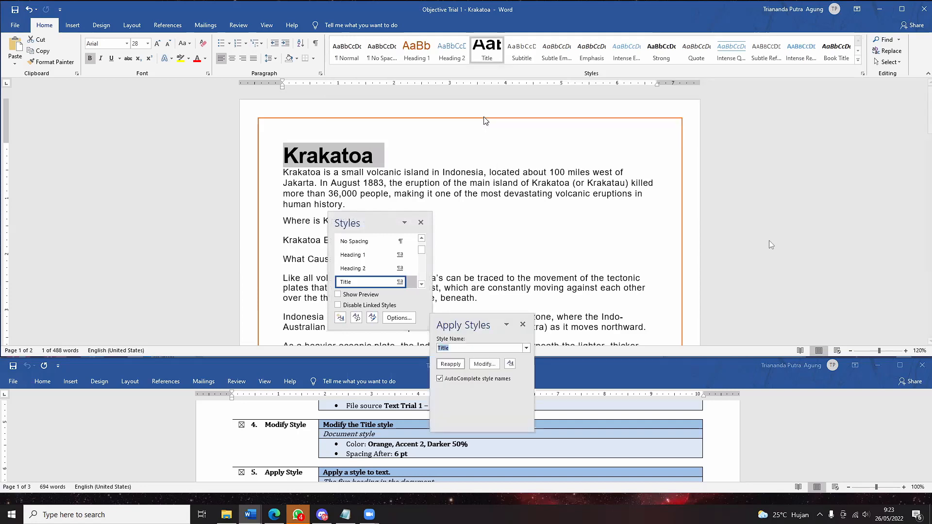
pyautogui.click(523, 324)
# - In Style Pane Options keep only Recommended styles shown, confirm, and close the Styles pane
pyautogui.click(399, 318)
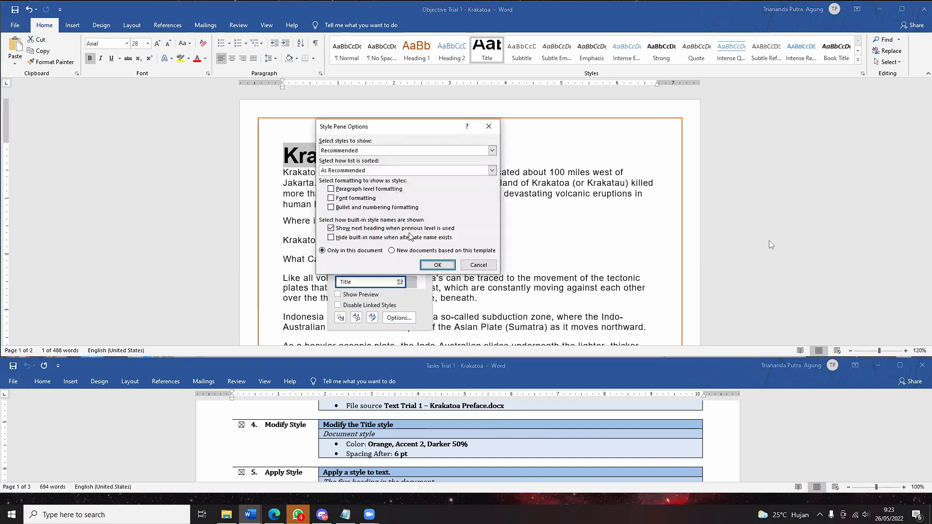
pyautogui.moveTo(414, 127); pyautogui.dragTo(526, 92)
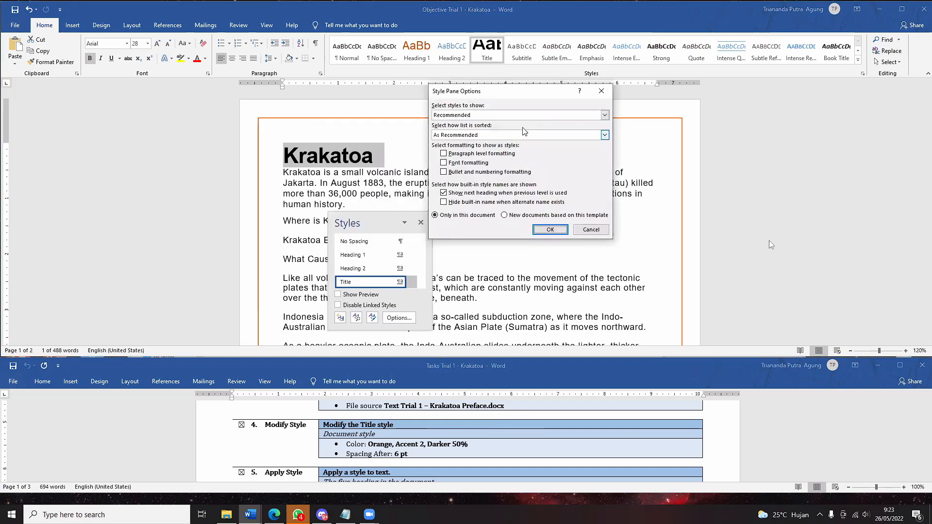
pyautogui.click(532, 114)
pyautogui.click(532, 112)
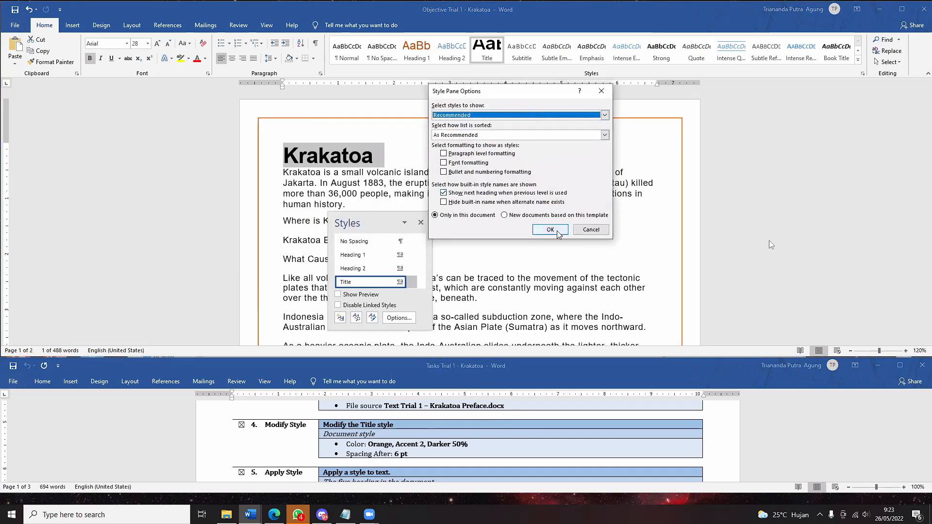
pyautogui.click(589, 231)
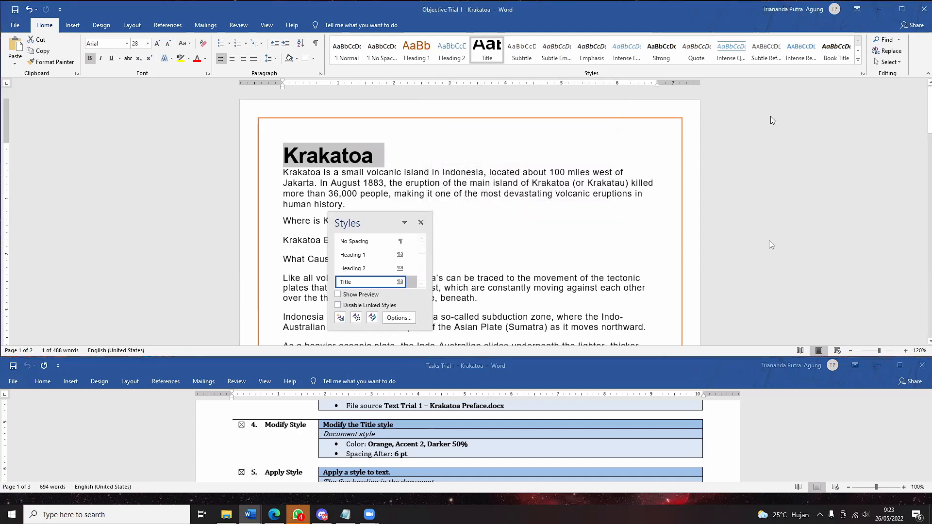
pyautogui.click(420, 223)
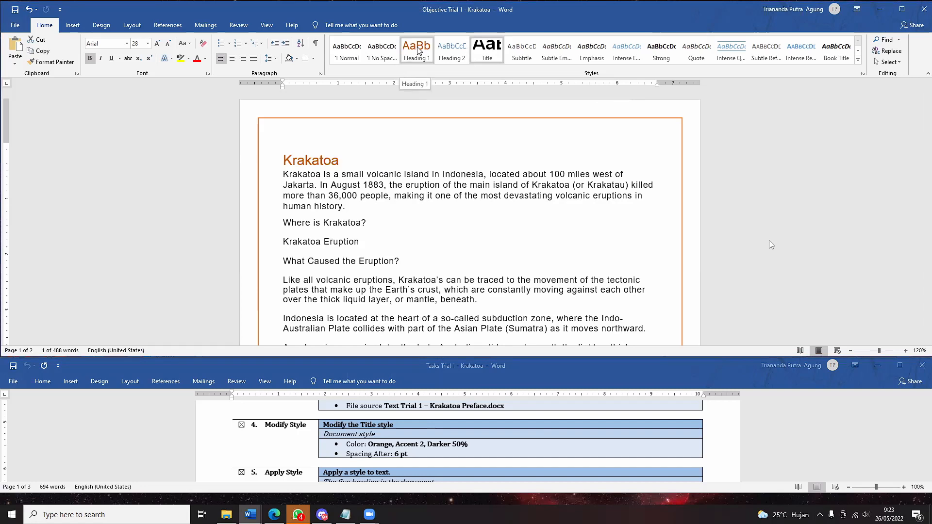
# - Reopen the Styles pane, dismiss Manage Styles, and cancel a paragraph-formatting option change
pyautogui.click(862, 73)
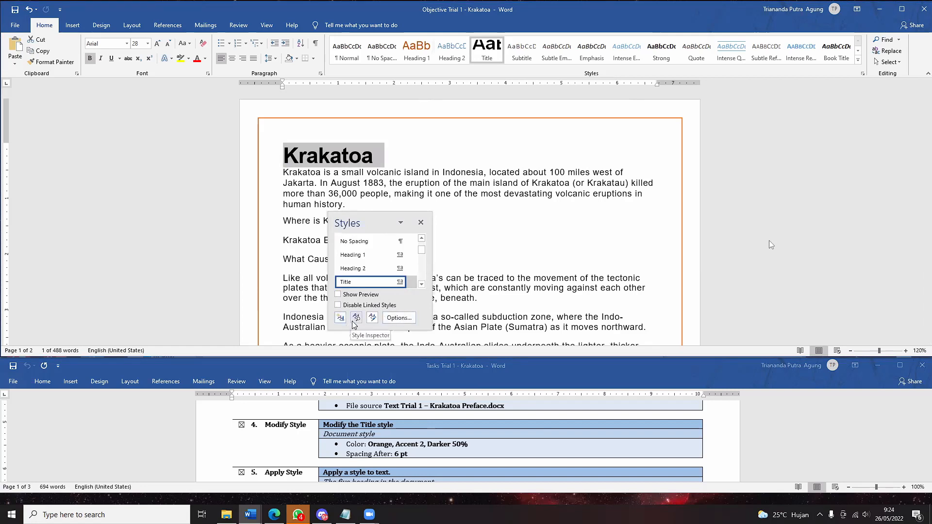
pyautogui.click(373, 318)
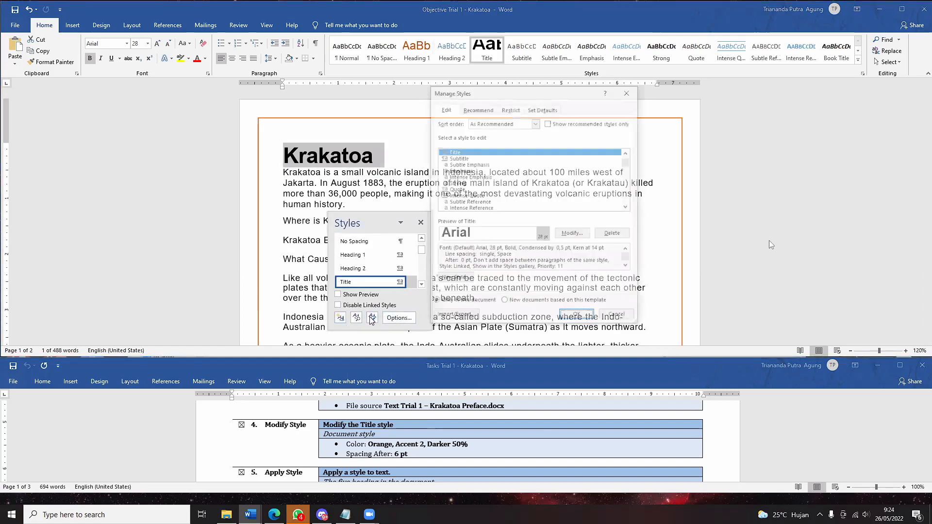
pyautogui.click(619, 318)
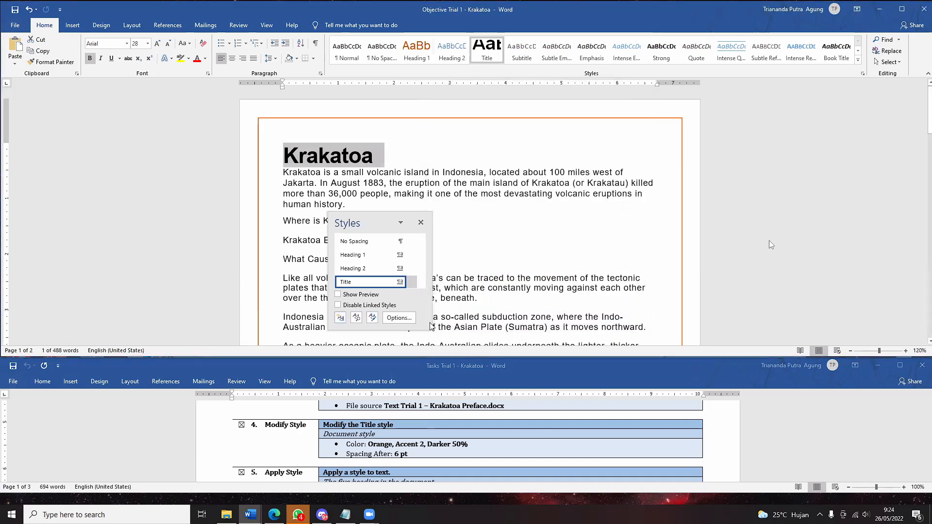
pyautogui.click(399, 318)
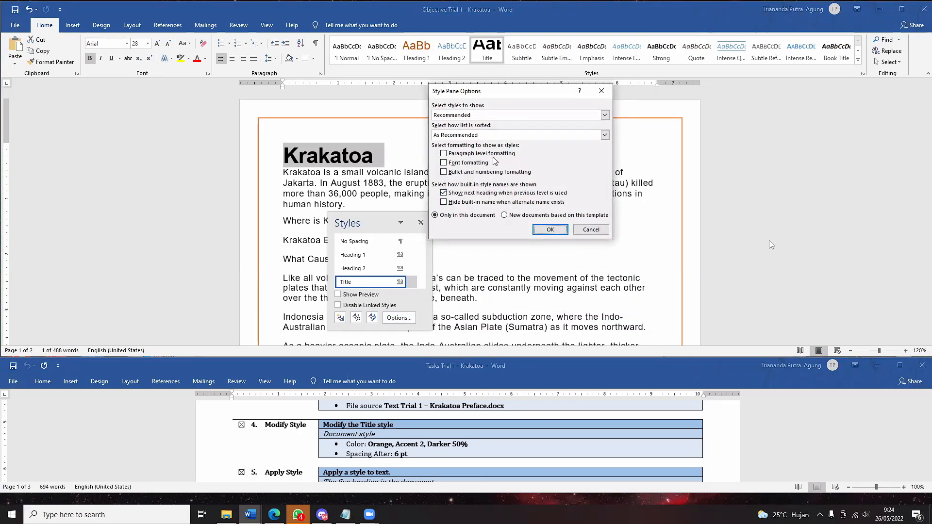
pyautogui.click(472, 154)
pyautogui.click(590, 230)
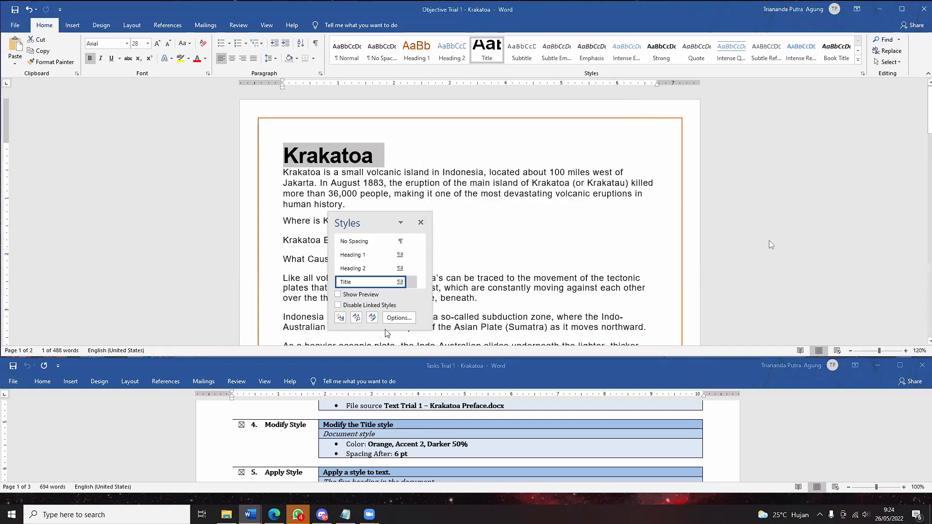
# - Dismiss Manage Styles again and start a new style 'Style1' based on Title
pyautogui.click(373, 318)
pyautogui.click(625, 317)
pyautogui.click(341, 318)
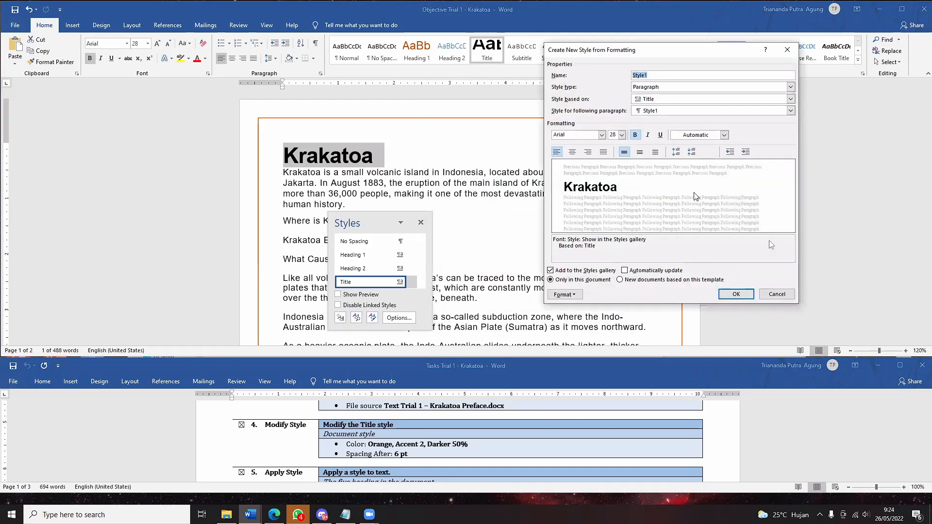
pyautogui.moveTo(701, 48); pyautogui.dragTo(672, 45)
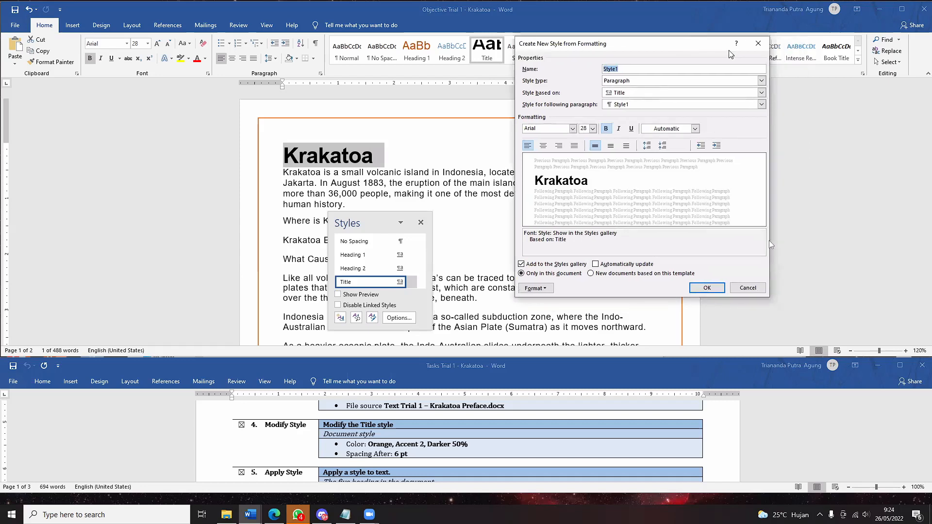
pyautogui.click(758, 47)
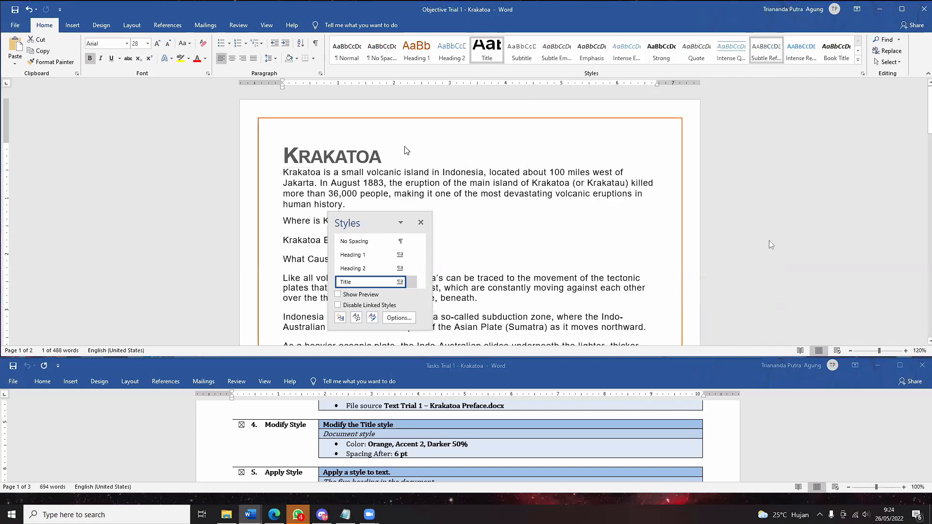
# - Apply Strong to the Krakatoa title, reselect it, and open the Styles gallery from the mini toolbar
pyautogui.click(420, 222)
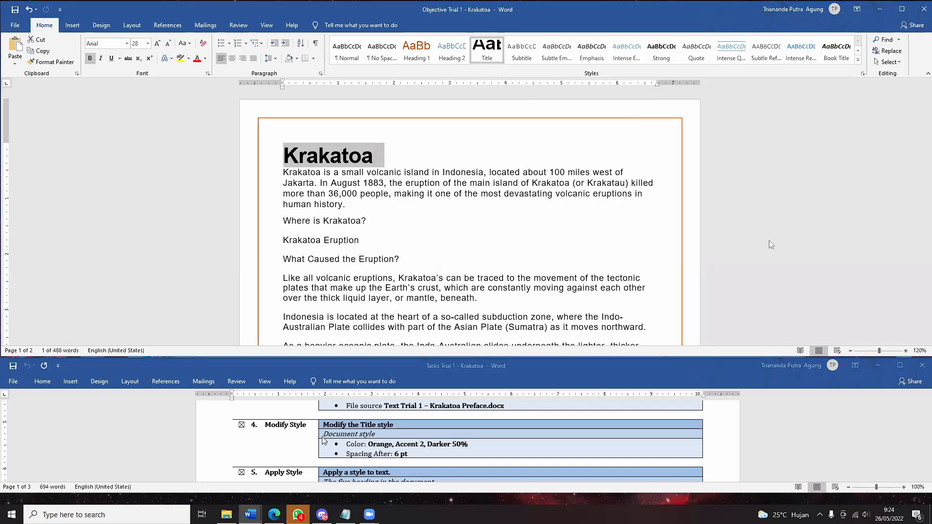
pyautogui.click(647, 62)
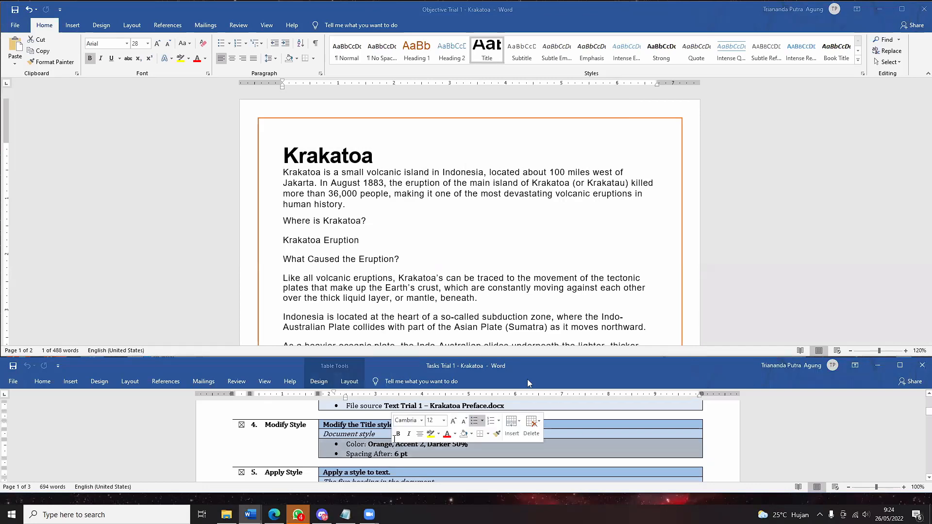
pyautogui.click(347, 164)
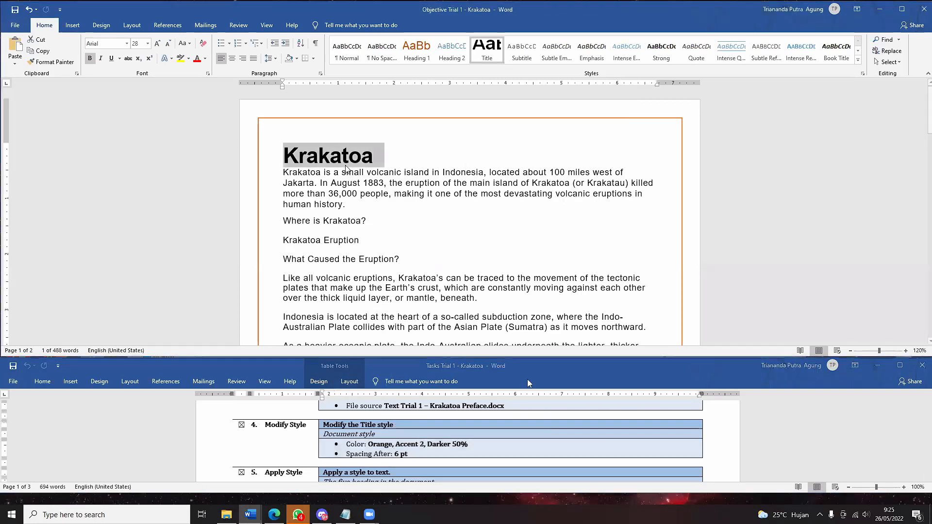
pyautogui.click(372, 161)
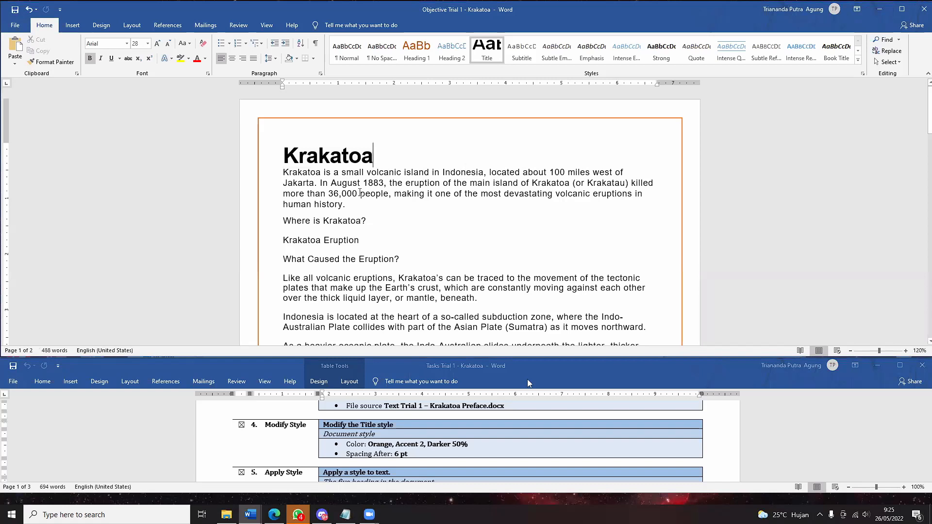
pyautogui.moveTo(372, 162); pyautogui.dragTo(272, 161)
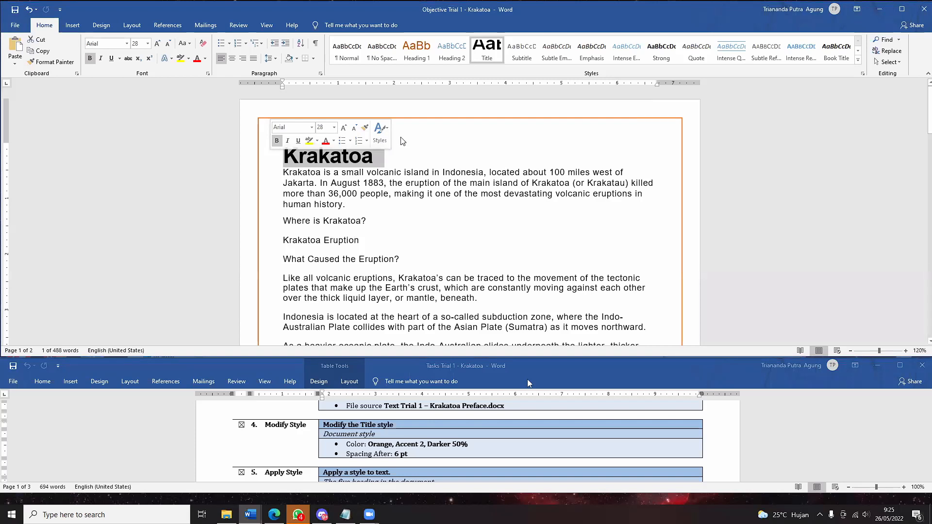
pyautogui.click(382, 138)
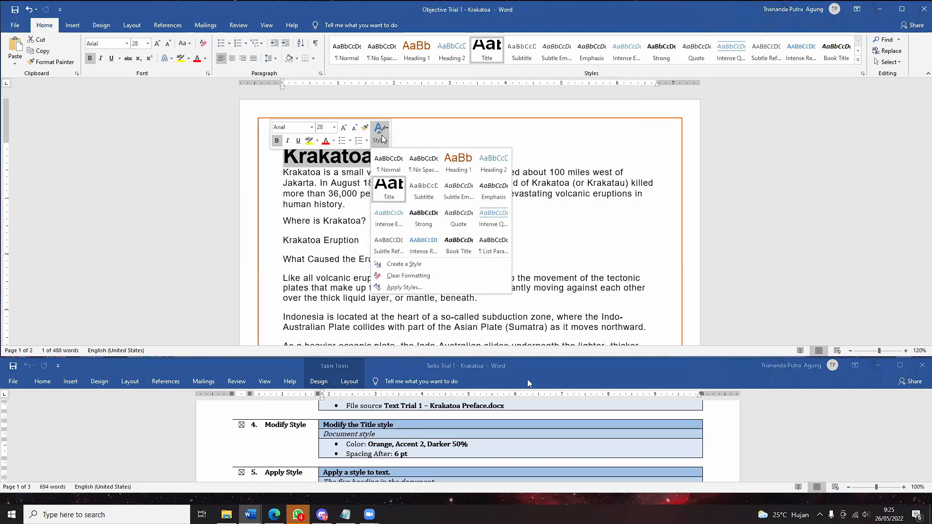
pyautogui.rightClick(396, 196)
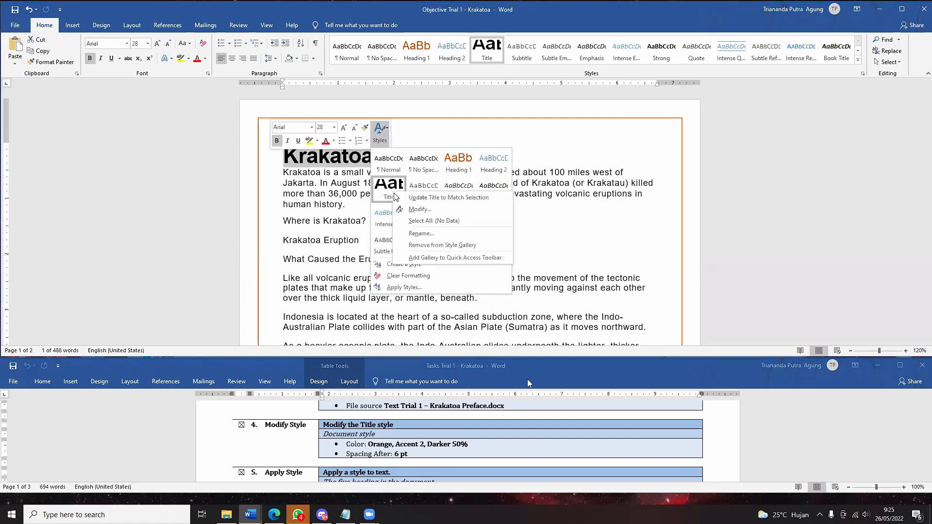
pyautogui.click(420, 210)
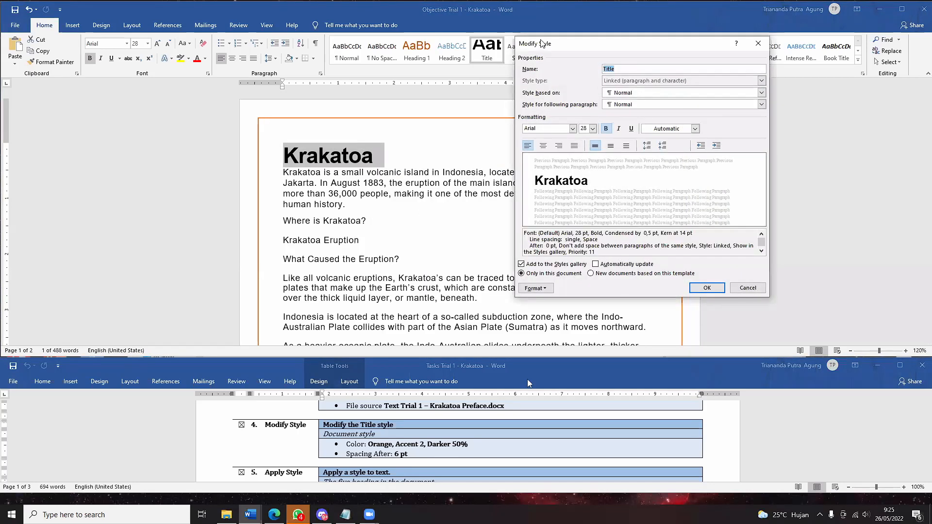
pyautogui.moveTo(539, 44); pyautogui.dragTo(484, 30)
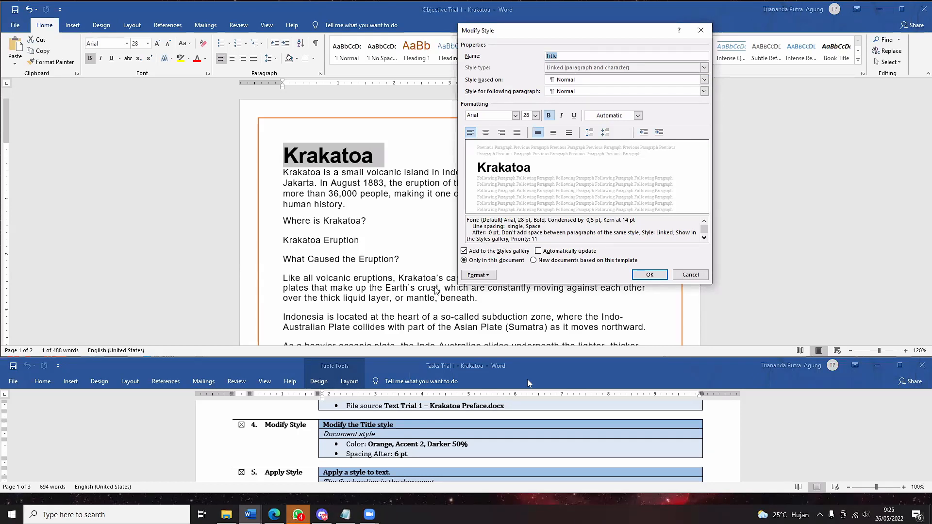
pyautogui.click(478, 275)
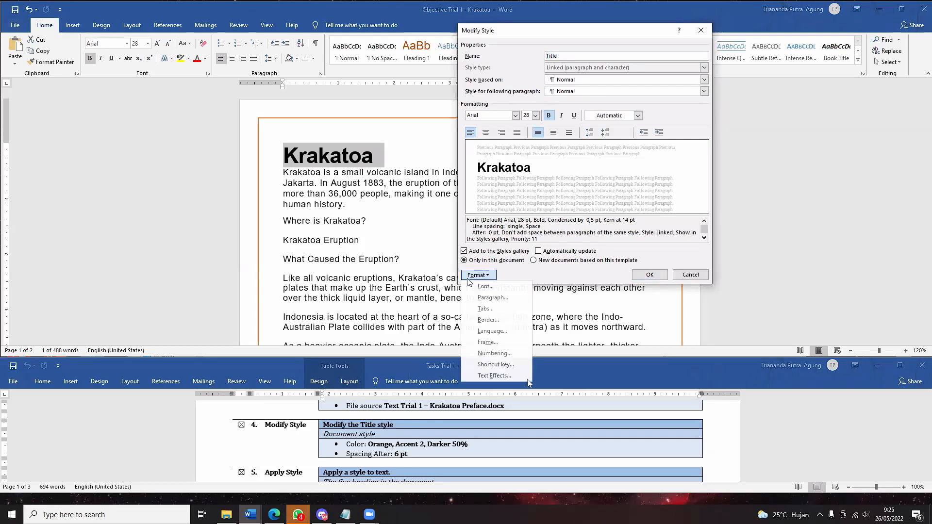
pyautogui.click(488, 298)
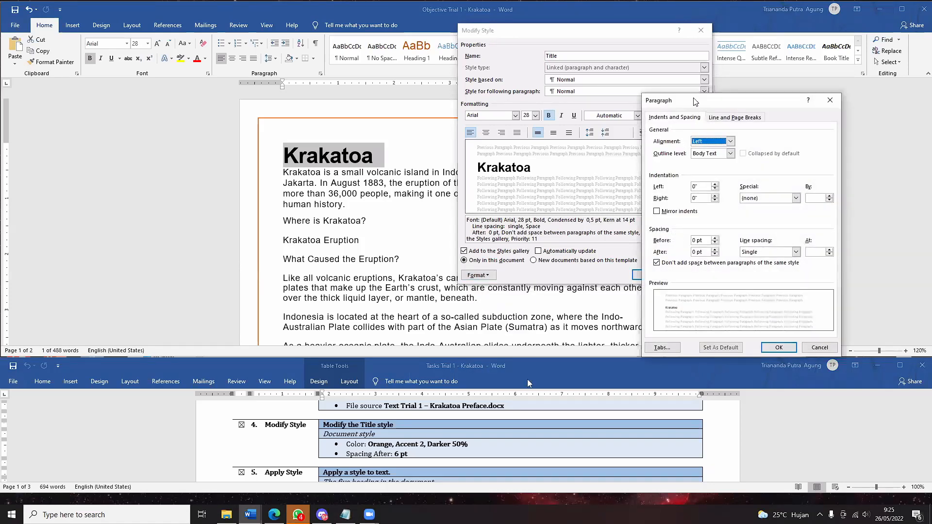
pyautogui.moveTo(694, 102); pyautogui.dragTo(557, 51)
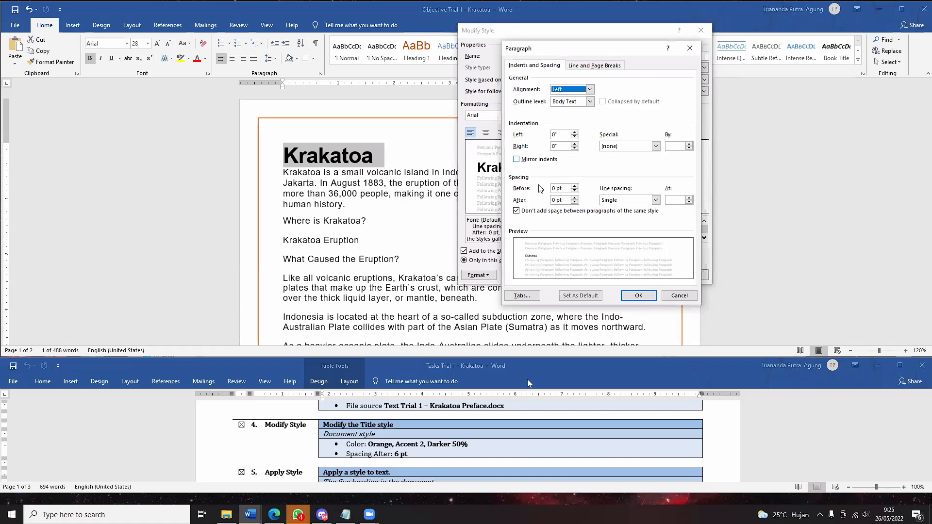
pyautogui.moveTo(556, 200); pyautogui.dragTo(546, 201)
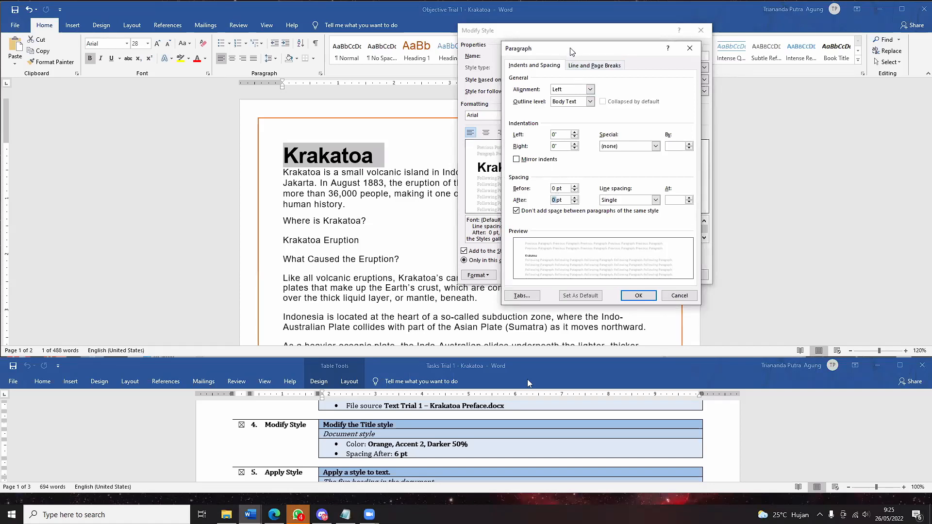
pyautogui.moveTo(572, 51); pyautogui.dragTo(620, 82)
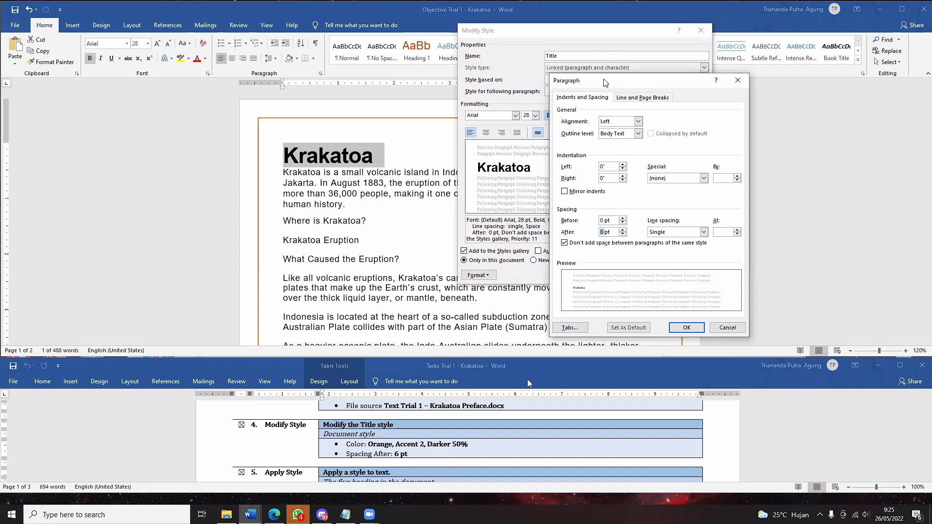
pyautogui.moveTo(607, 81); pyautogui.dragTo(602, 34)
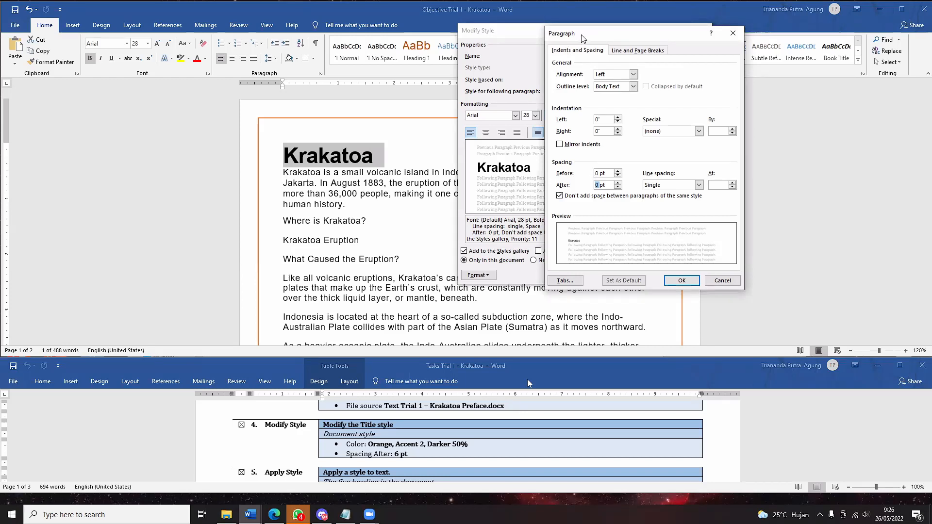
pyautogui.moveTo(579, 33); pyautogui.dragTo(591, 62)
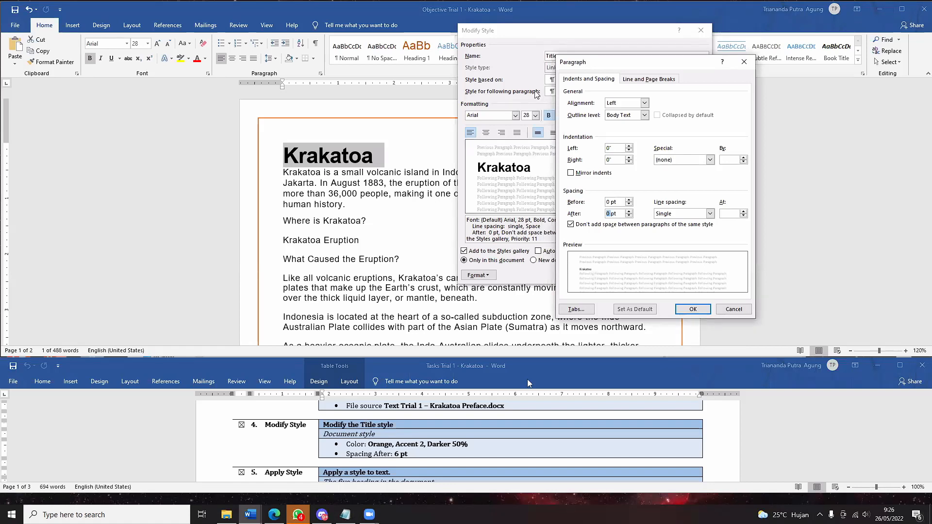
pyautogui.click(704, 53)
pyautogui.moveTo(573, 63); pyautogui.dragTo(513, 43)
pyautogui.click(665, 291)
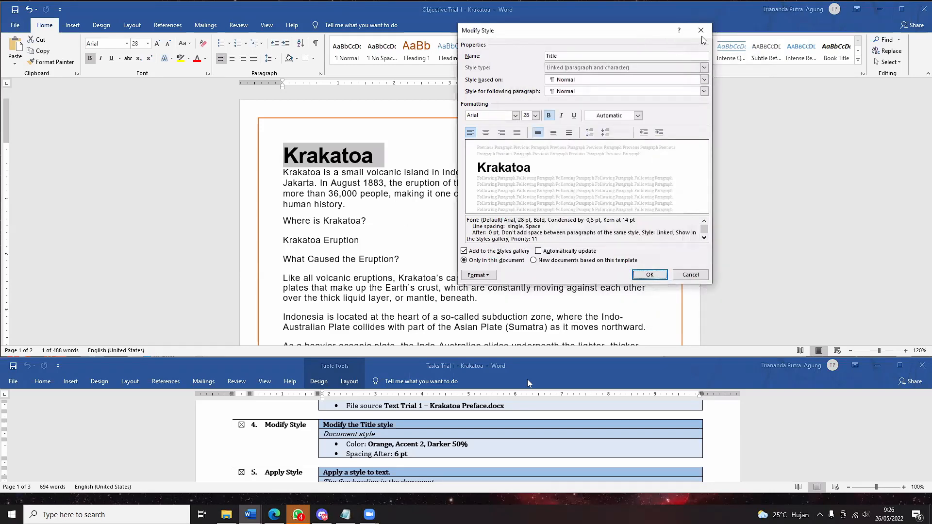
pyautogui.click(702, 32)
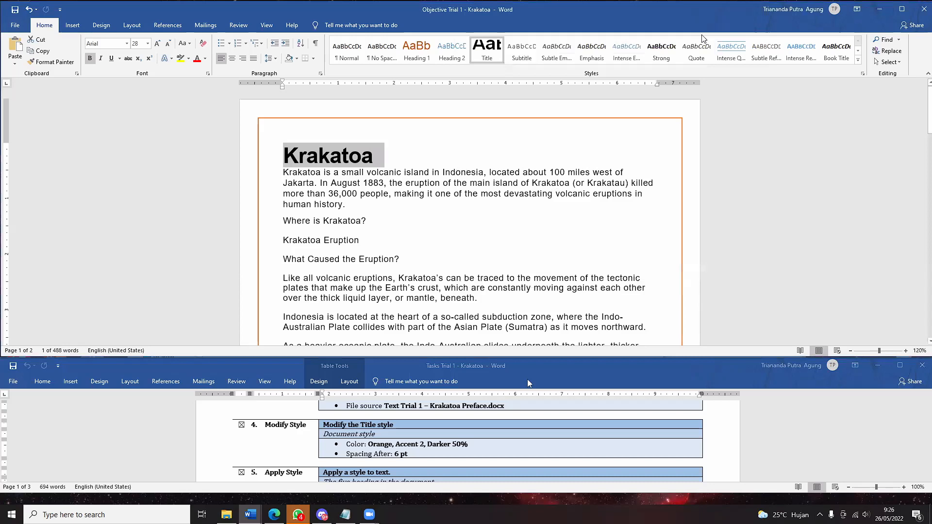
# - Open the Modify Style dialog for the Title style from the Styles gallery
pyautogui.rightClick(346, 155)
pyautogui.click(456, 128)
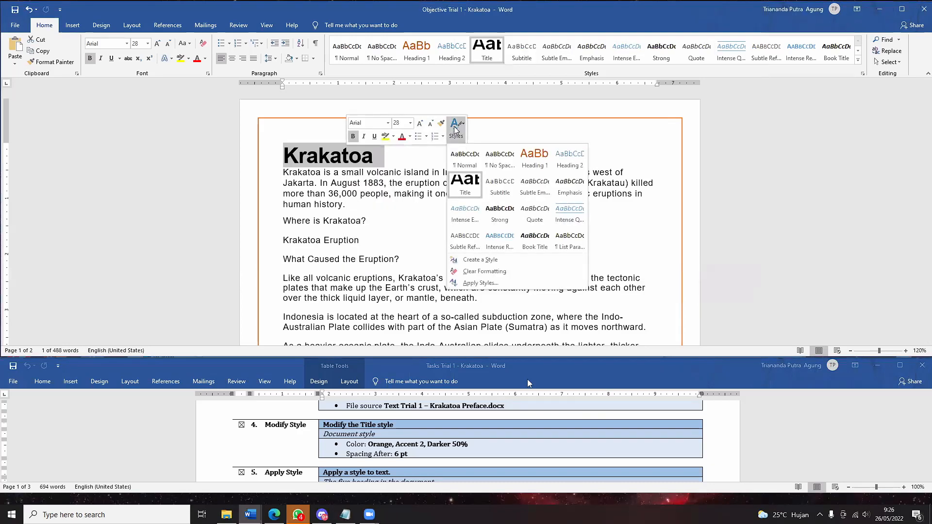
pyautogui.click(543, 106)
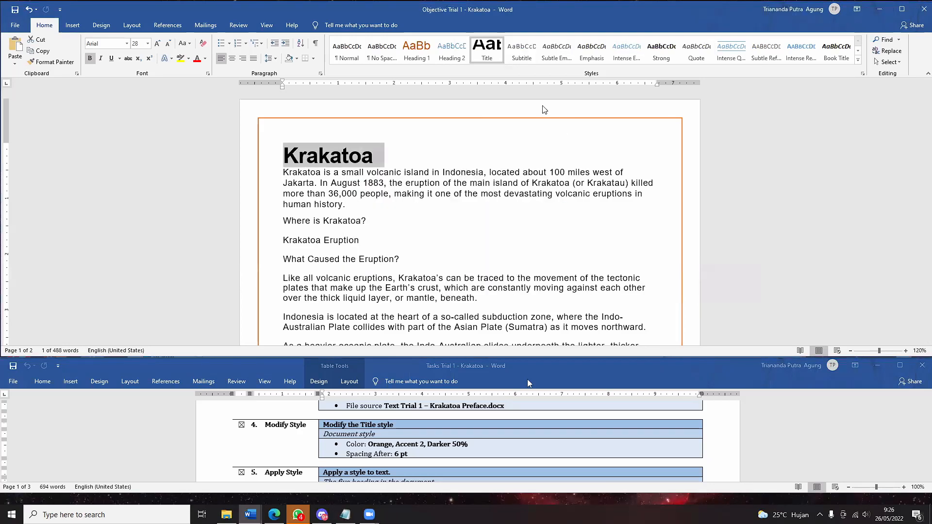
pyautogui.rightClick(495, 51)
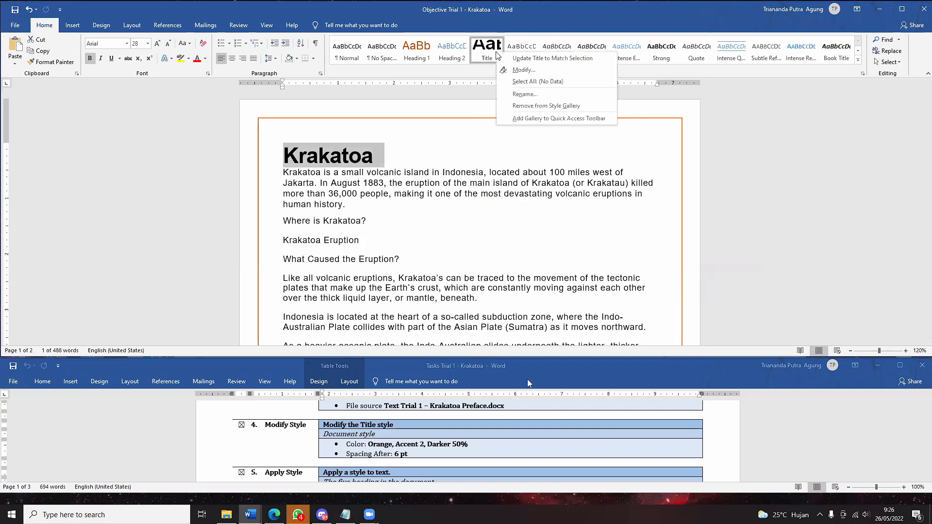
pyautogui.click(523, 70)
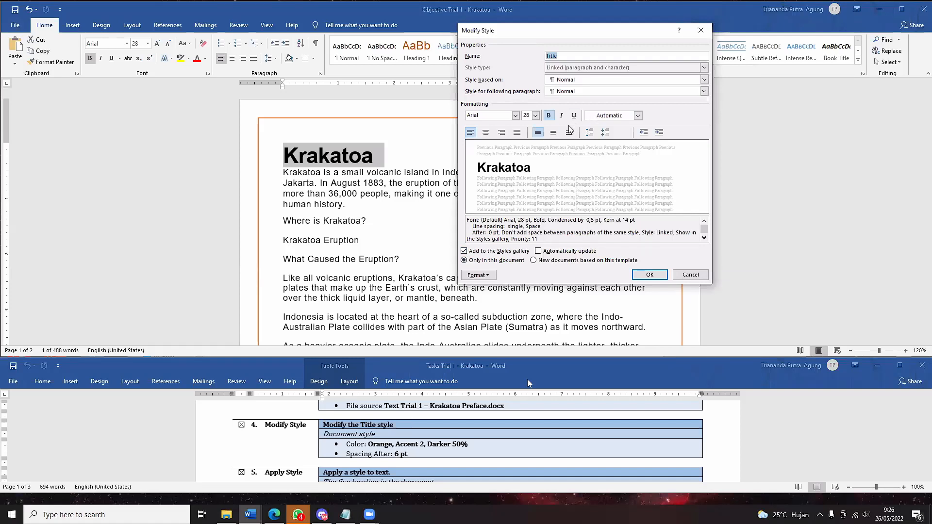
# - Set Title to Orange, Accent 2, Darker 50% with 6 pt spacing after, and save
pyautogui.click(612, 118)
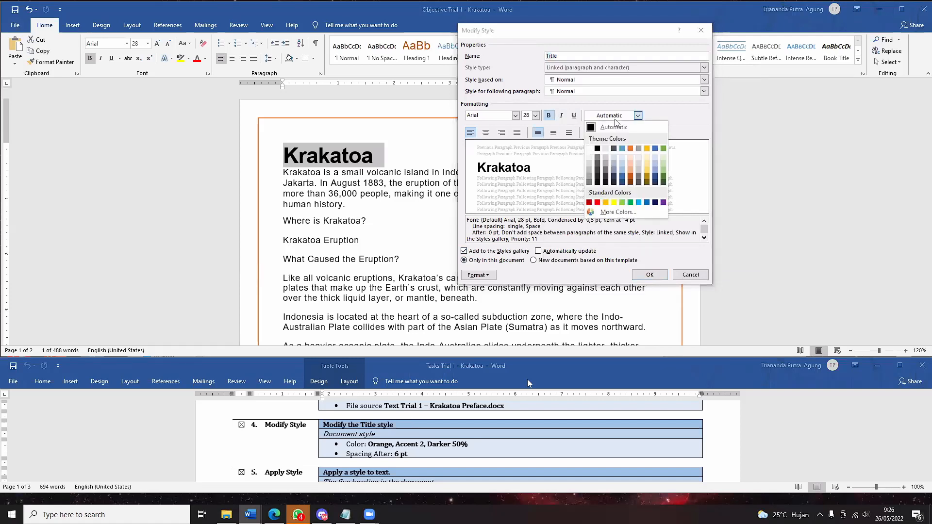
pyautogui.click(630, 183)
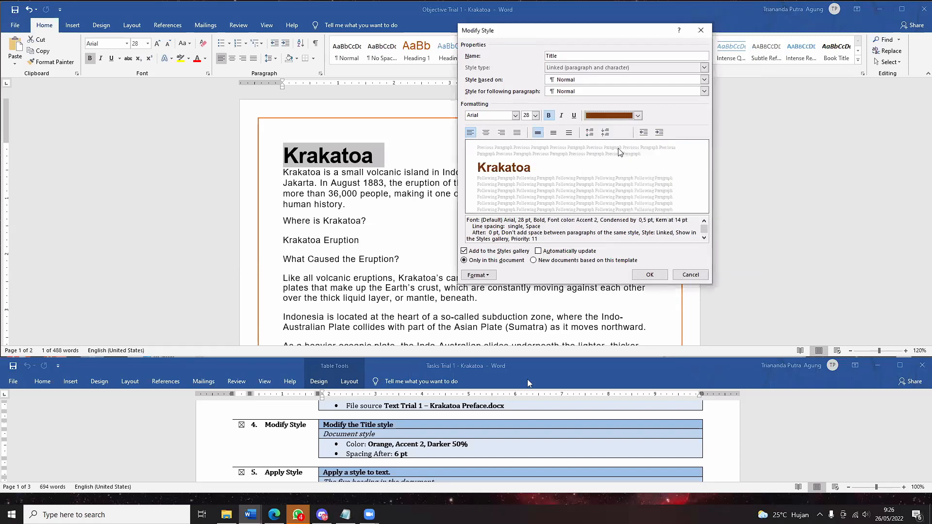
pyautogui.click(478, 276)
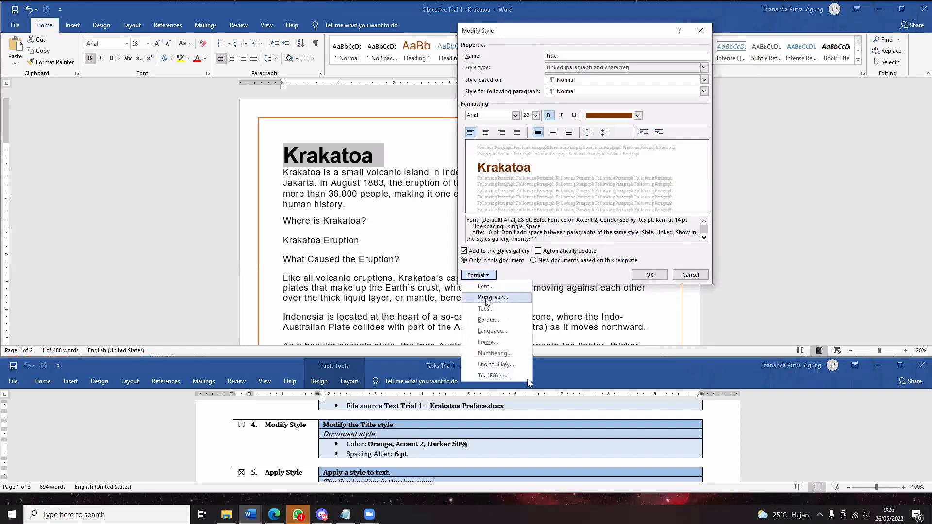
pyautogui.click(487, 298)
pyautogui.click(549, 196)
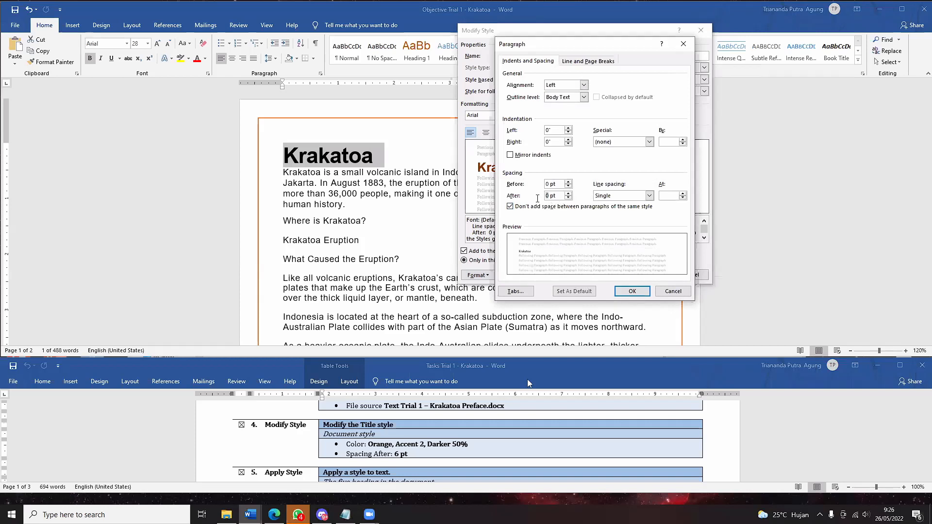
pyautogui.write('6')
pyautogui.click(632, 291)
pyautogui.click(649, 274)
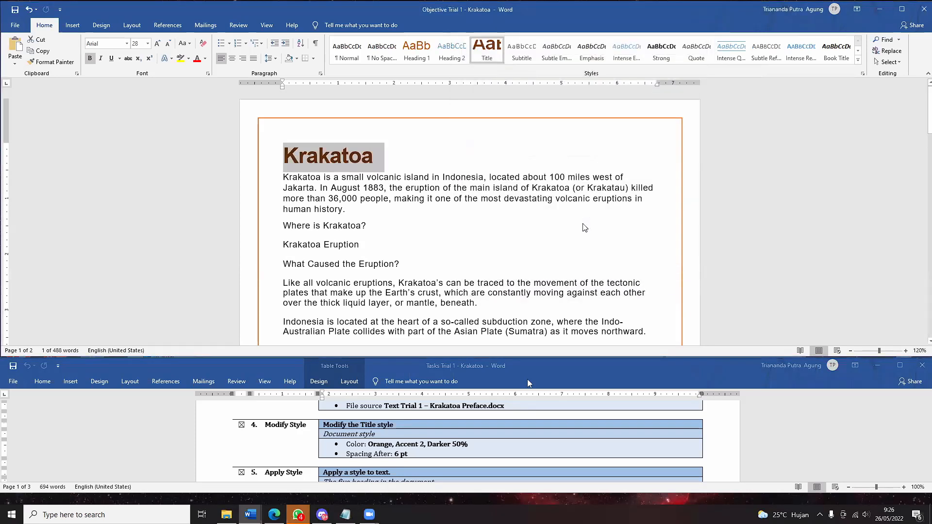
pyautogui.click(366, 181)
pyautogui.click(379, 159)
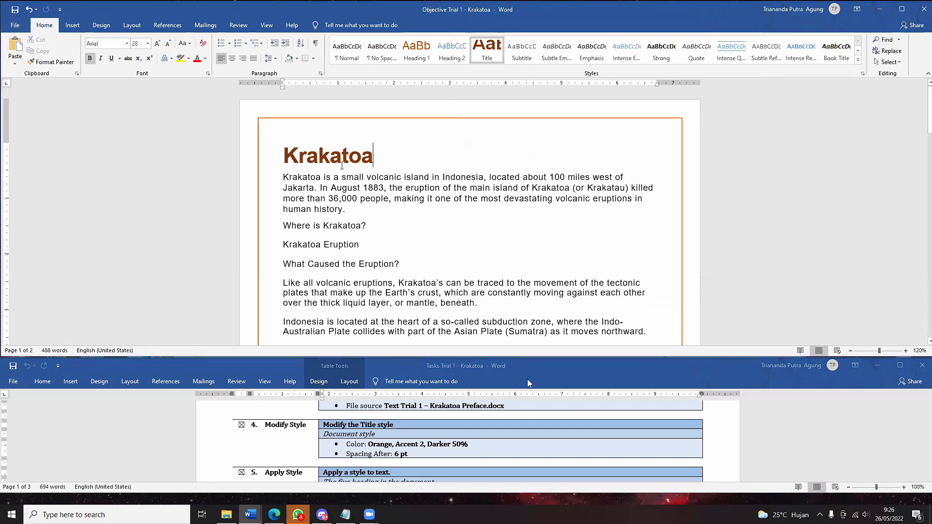
pyautogui.click(341, 162)
pyautogui.tripleClick(350, 154)
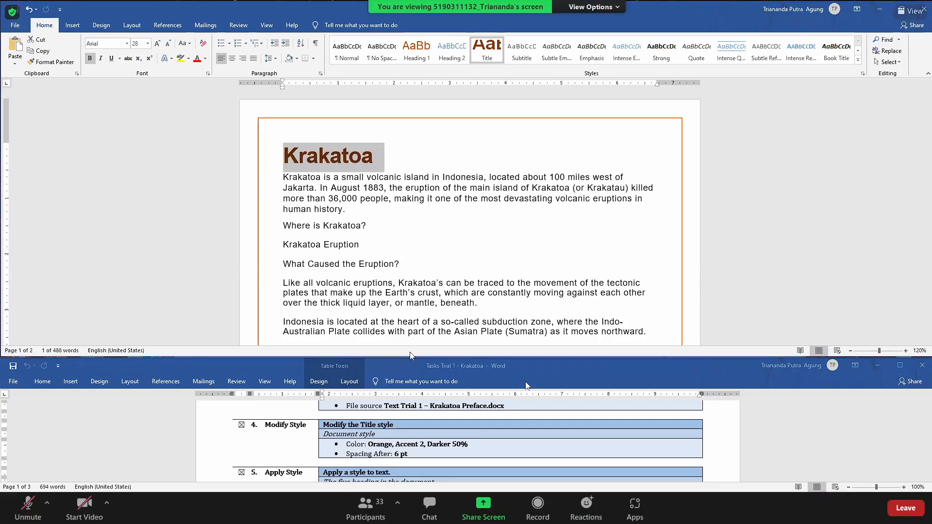
pyautogui.scroll(-1, 410, 444)
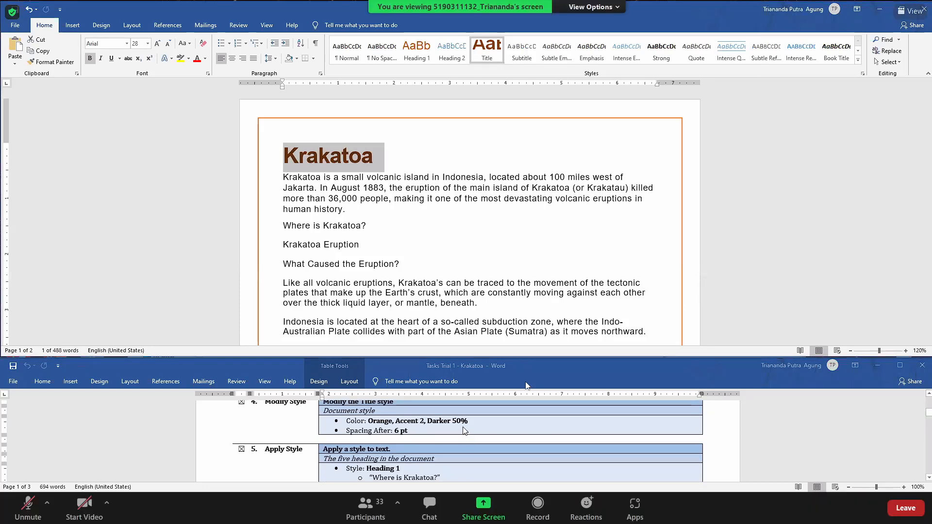
pyautogui.scroll(-2, 464, 432)
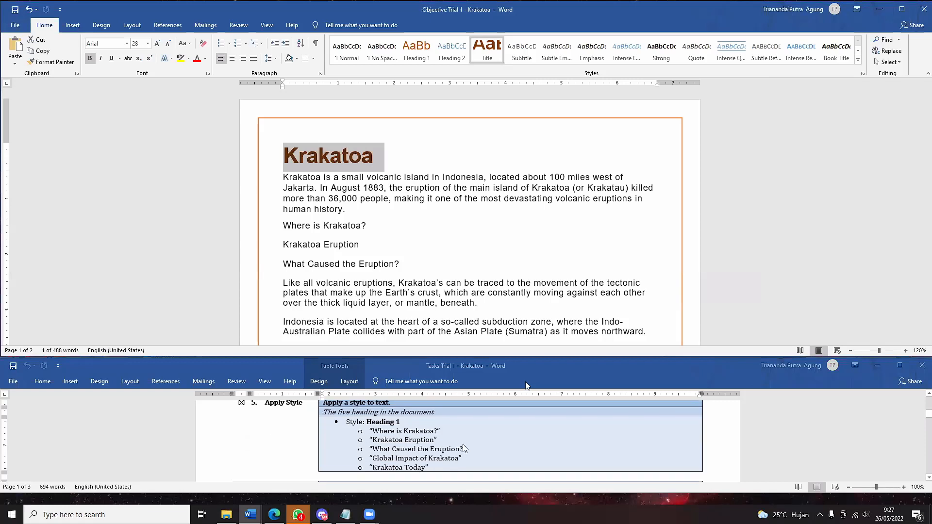
pyautogui.scroll(1, 464, 444)
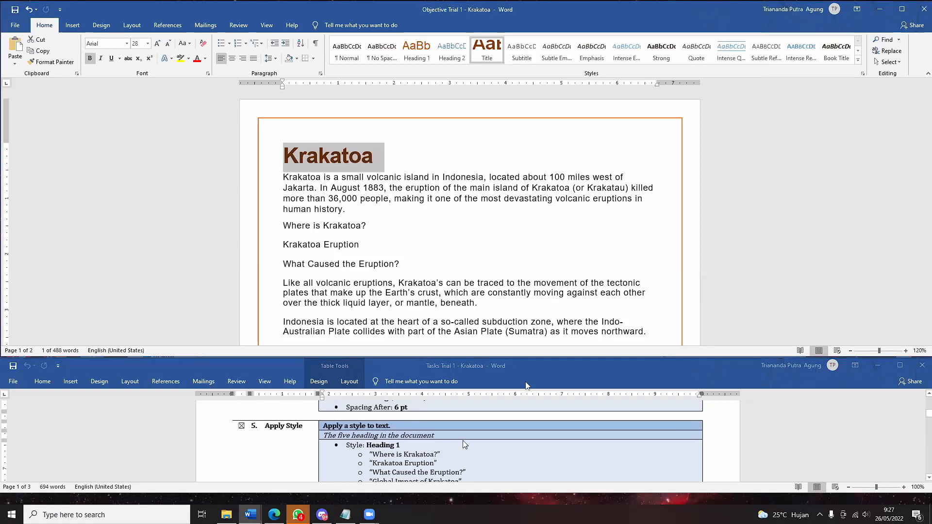
pyautogui.click(400, 214)
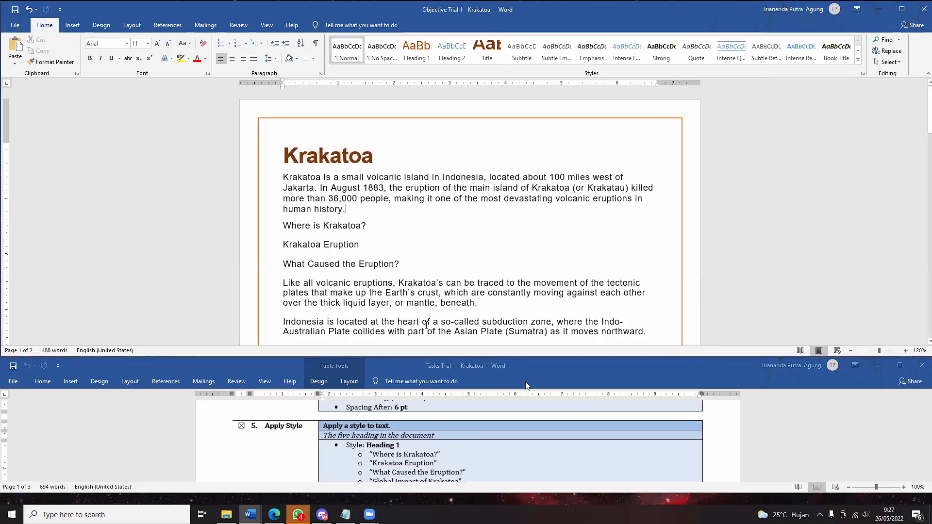
pyautogui.scroll(-2, 401, 217)
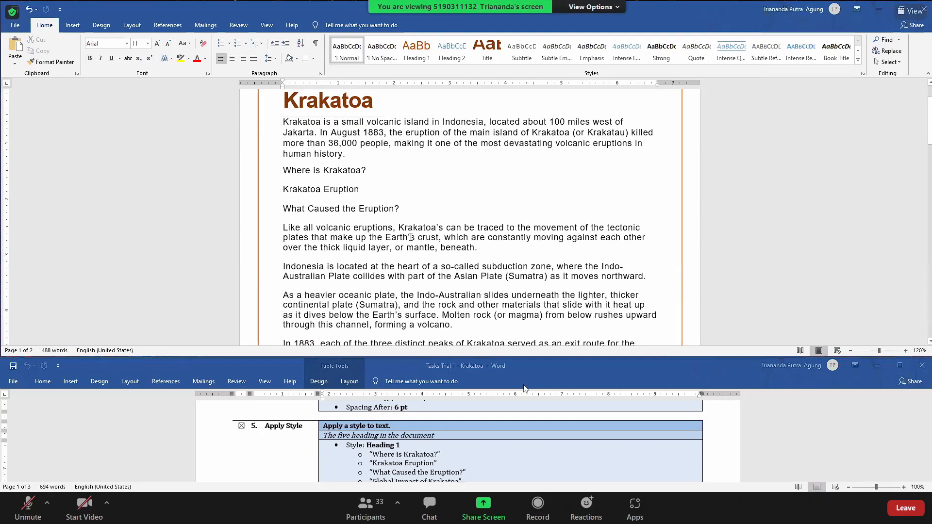
# - Turn on the Navigation Pane from the View tab and show its Headings list
pyautogui.click(240, 25)
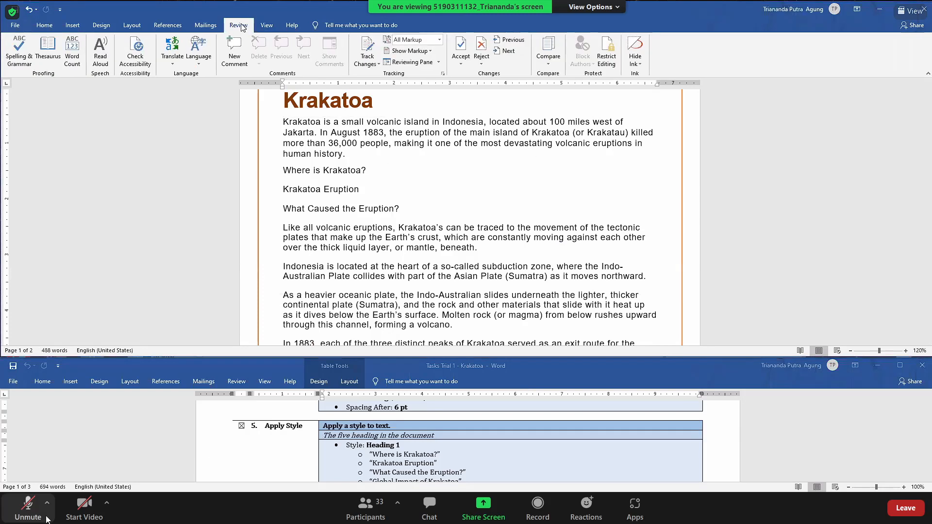
pyautogui.click(269, 29)
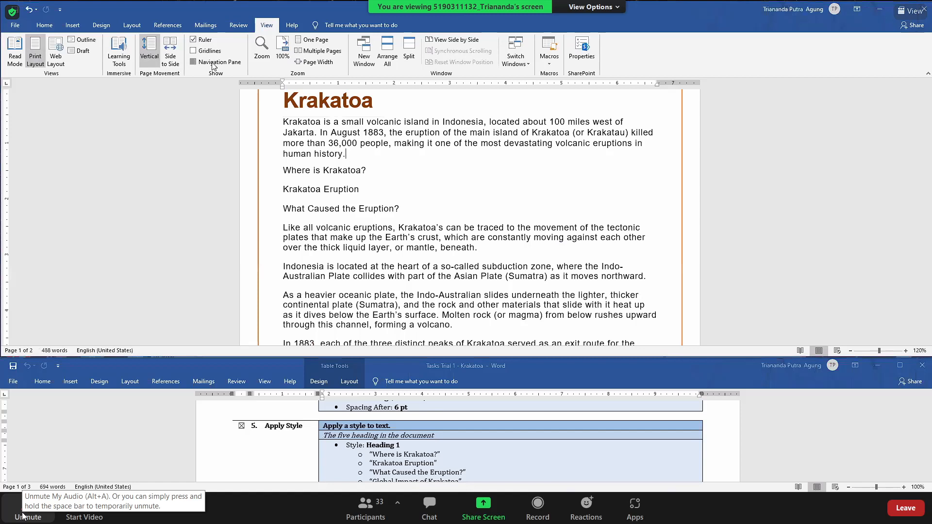
pyautogui.click(215, 66)
pyautogui.click(53, 128)
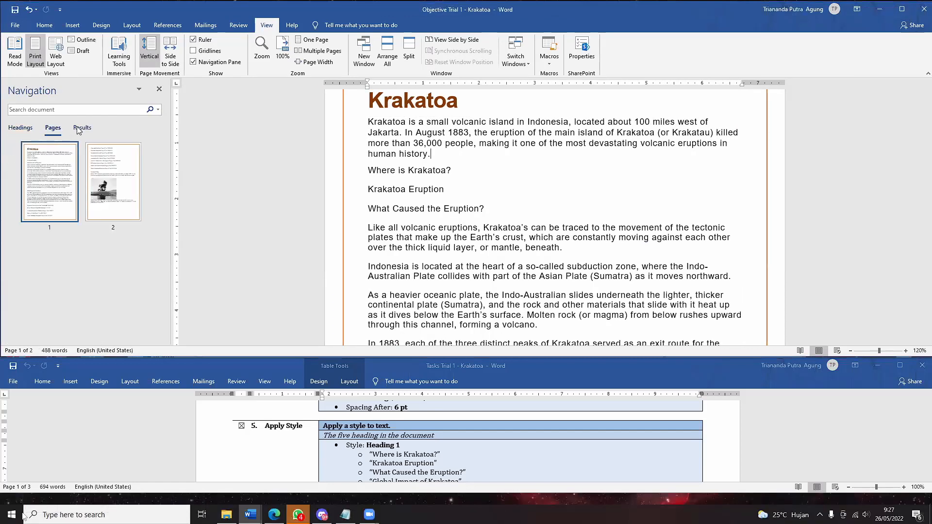
pyautogui.click(78, 130)
pyautogui.click(31, 129)
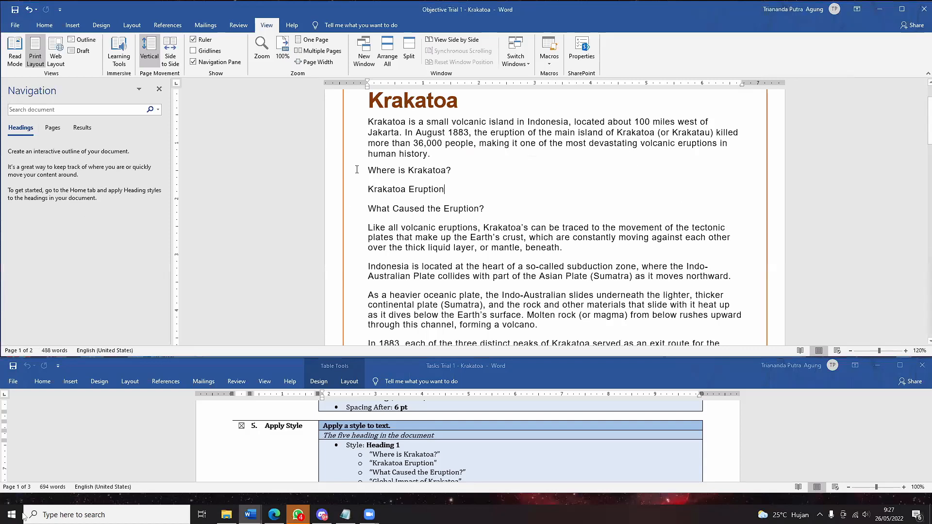
# - Select the 'Where is Krakatoa?' and 'Krakatoa Eruption' lines in turn
pyautogui.moveTo(454, 172); pyautogui.dragTo(369, 162)
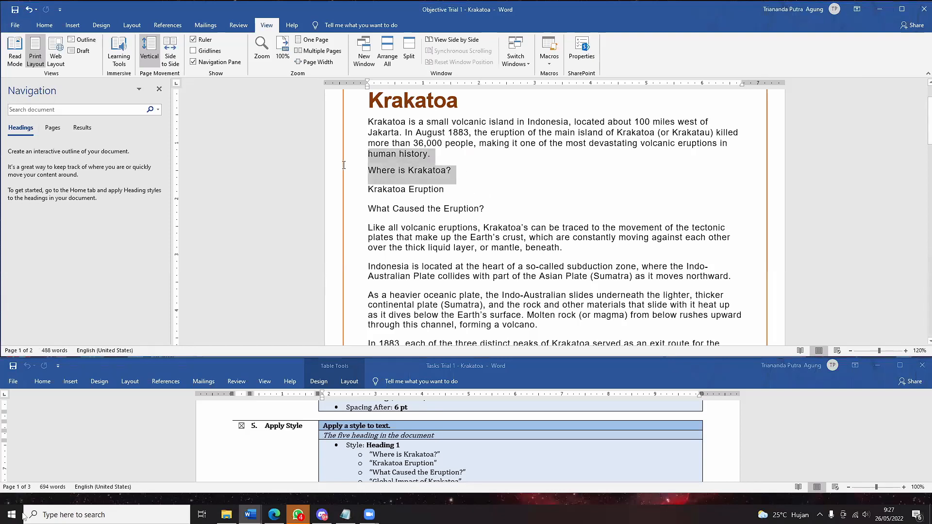
pyautogui.click(435, 188)
pyautogui.click(336, 176)
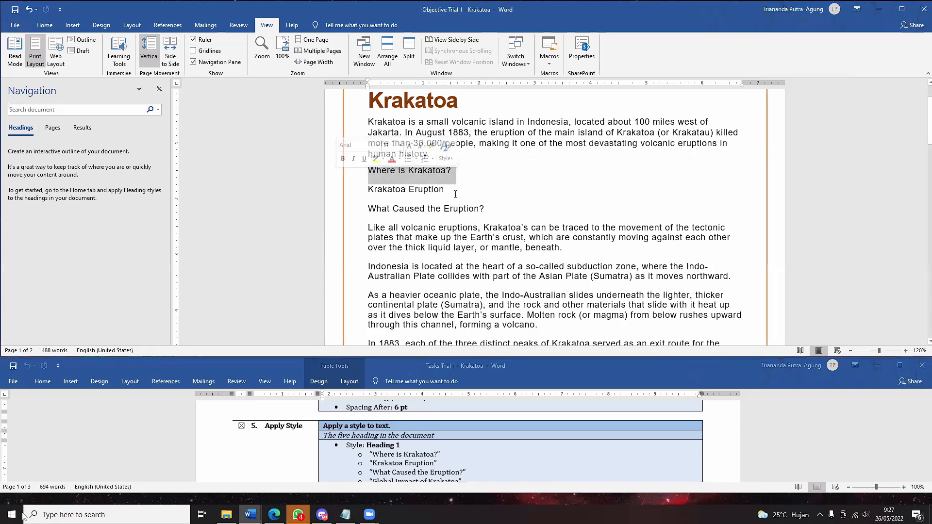
pyautogui.click(364, 195)
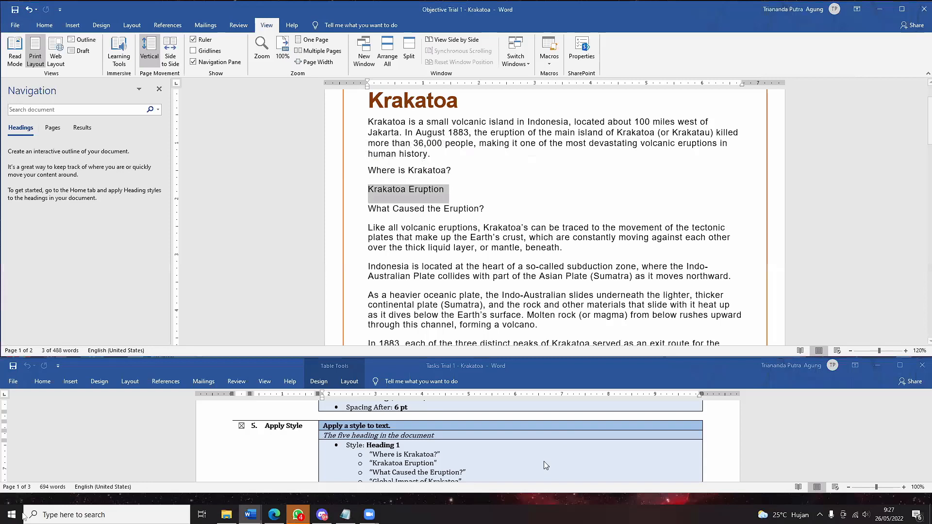
pyautogui.scroll(-2, 405, 432)
pyautogui.scroll(1, 432, 429)
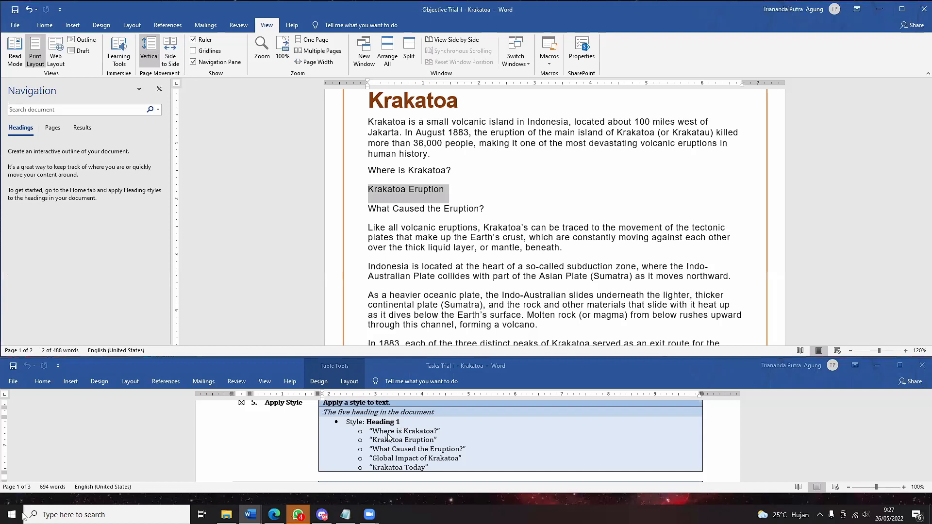
pyautogui.moveTo(453, 170); pyautogui.dragTo(368, 169)
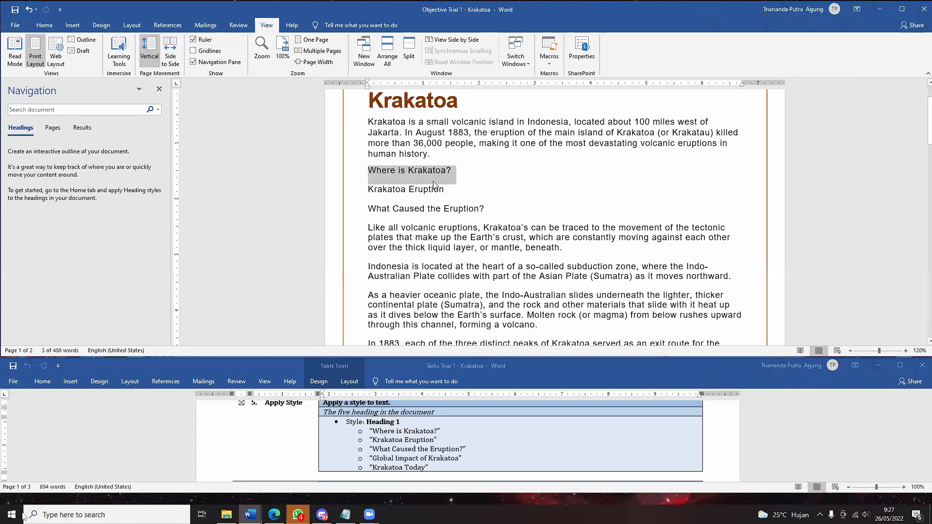
pyautogui.moveTo(442, 189); pyautogui.dragTo(355, 194)
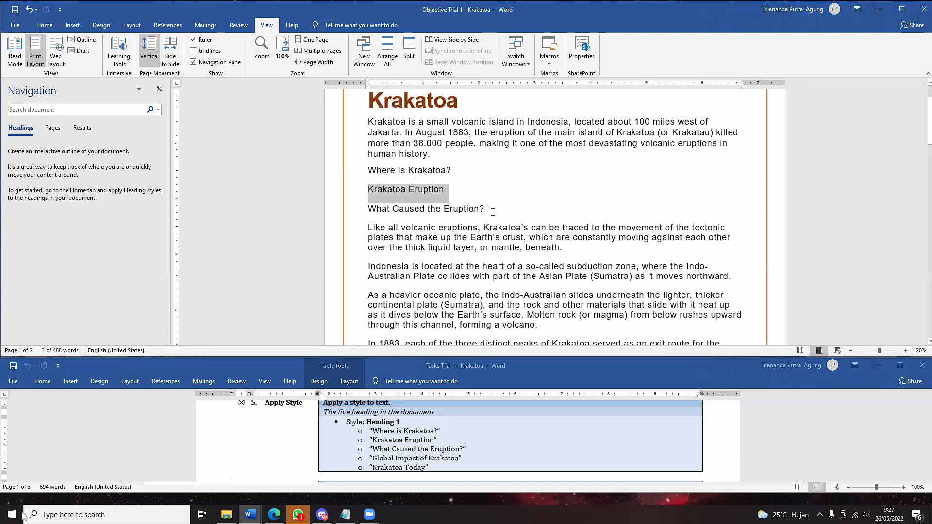
pyautogui.click(338, 210)
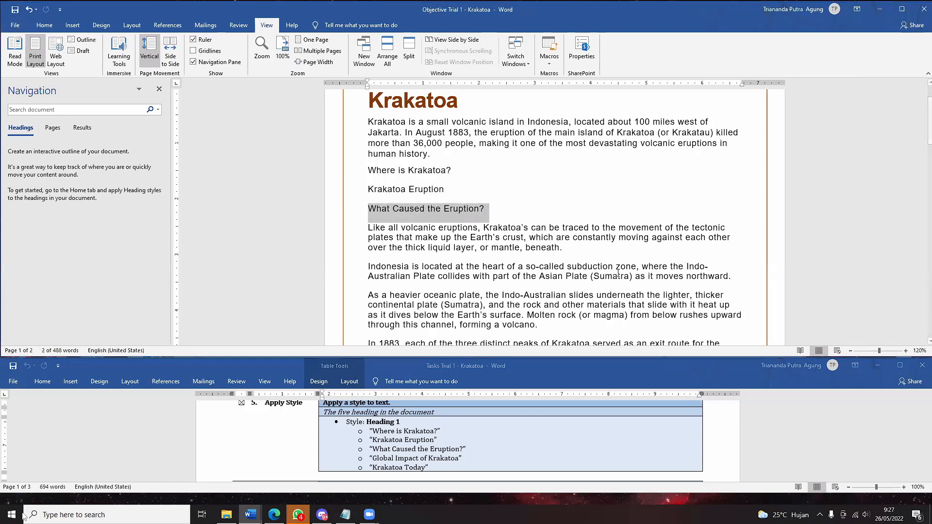
pyautogui.scroll(-6, 617, 273)
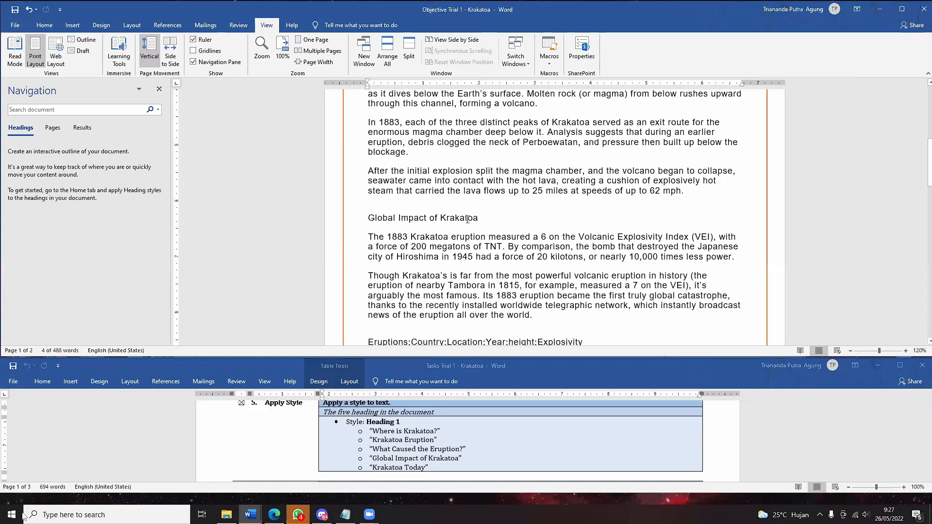
pyautogui.moveTo(479, 219); pyautogui.dragTo(366, 221)
pyautogui.scroll(-1, 439, 297)
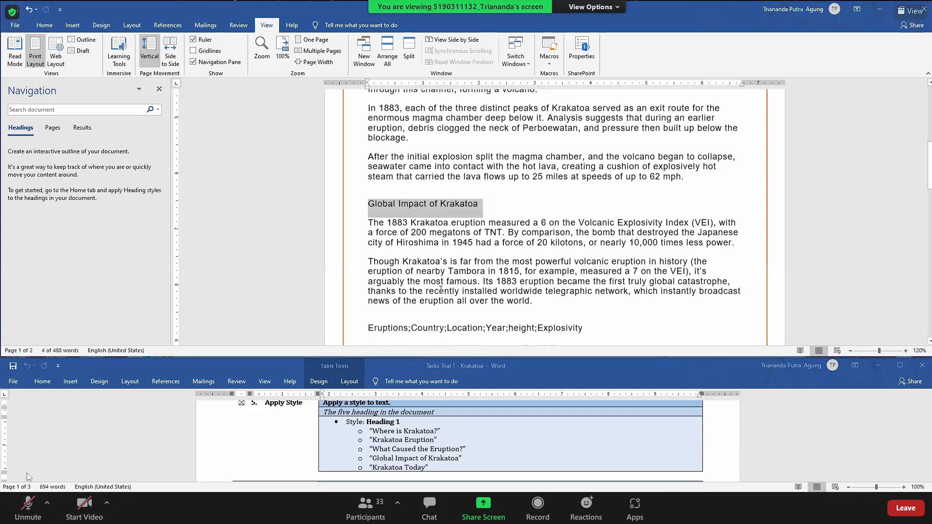
pyautogui.scroll(1, 439, 296)
pyautogui.scroll(-2, 438, 296)
pyautogui.scroll(-2, 440, 293)
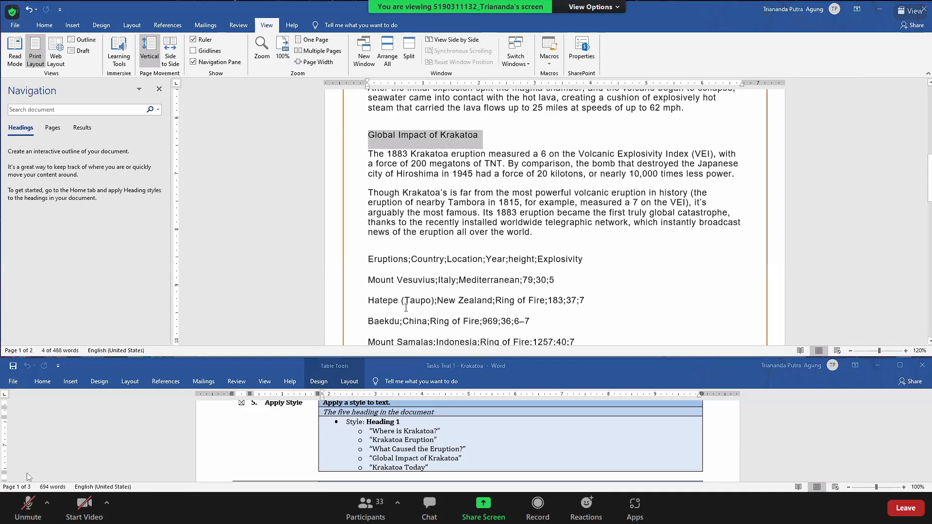
pyautogui.scroll(-15, 423, 307)
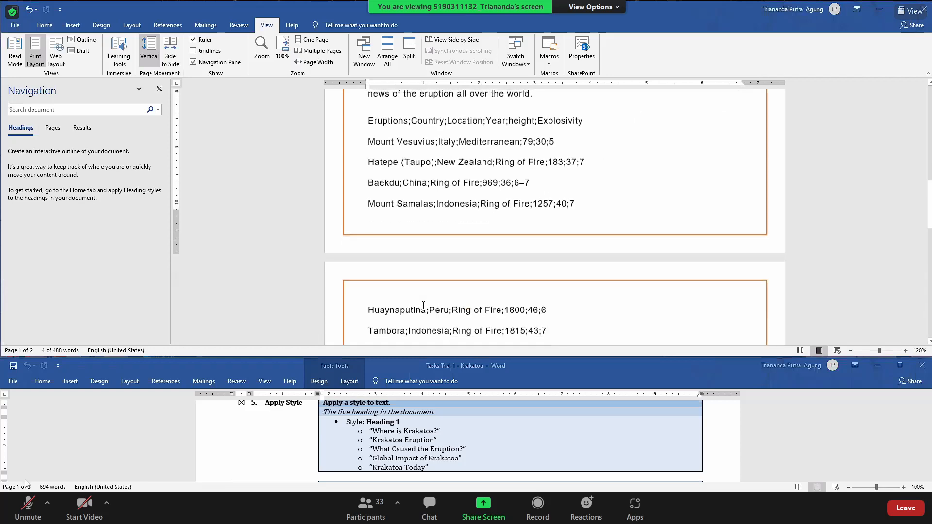
pyautogui.moveTo(435, 202); pyautogui.dragTo(368, 191)
pyautogui.scroll(5, 461, 235)
pyautogui.scroll(9, 461, 235)
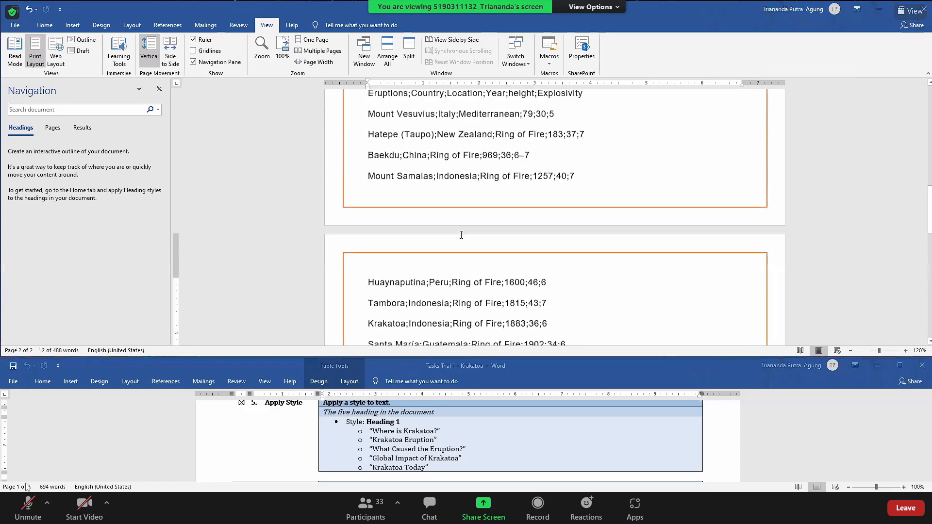
pyautogui.scroll(6, 461, 235)
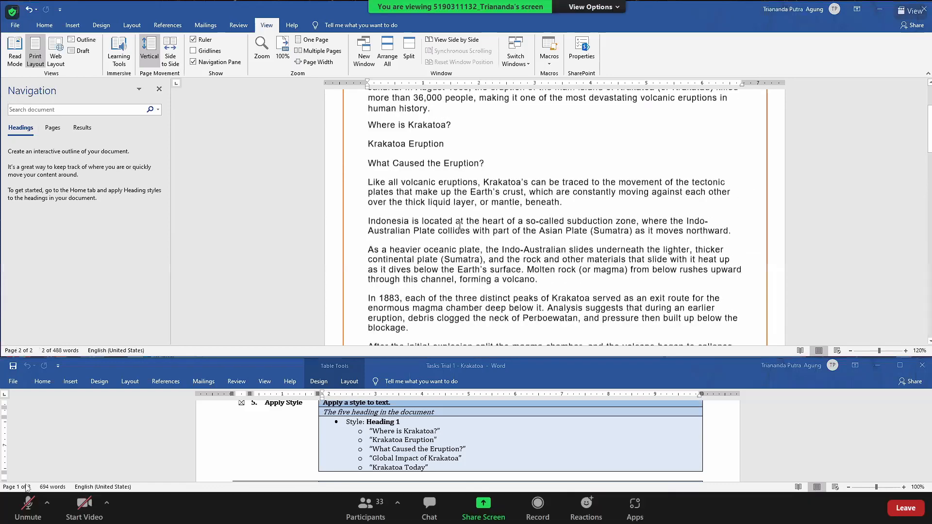
pyautogui.moveTo(455, 227); pyautogui.dragTo(367, 227)
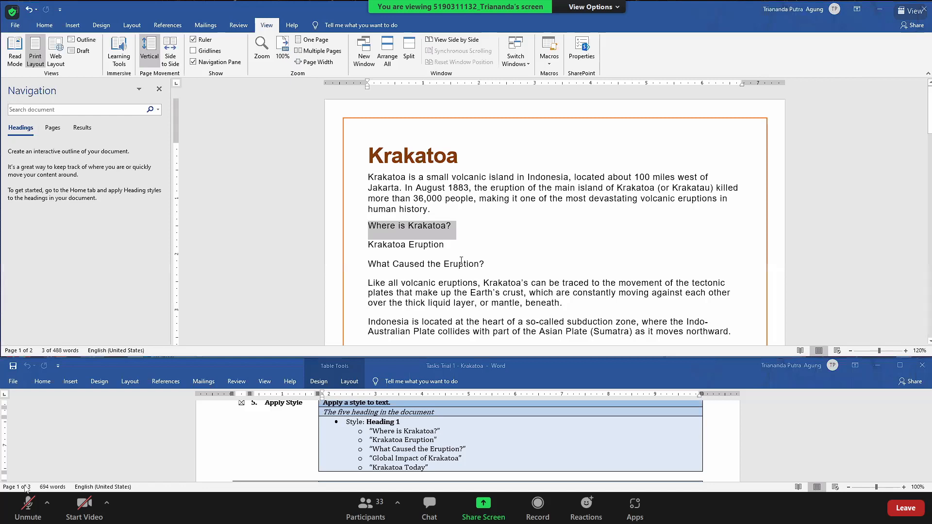
pyautogui.click(459, 264)
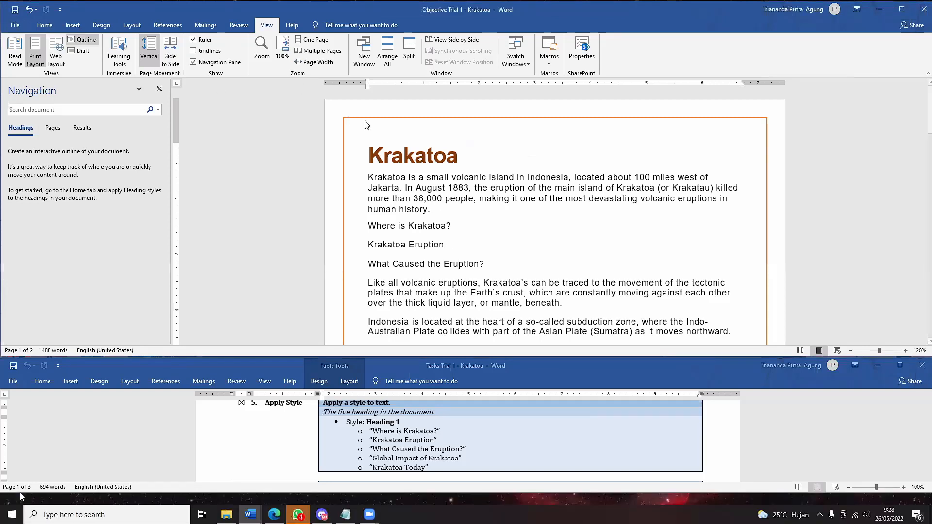
# - Apply Heading 1 to the 'Where is Krakatoa?' line from the Styles gallery
pyautogui.click(44, 26)
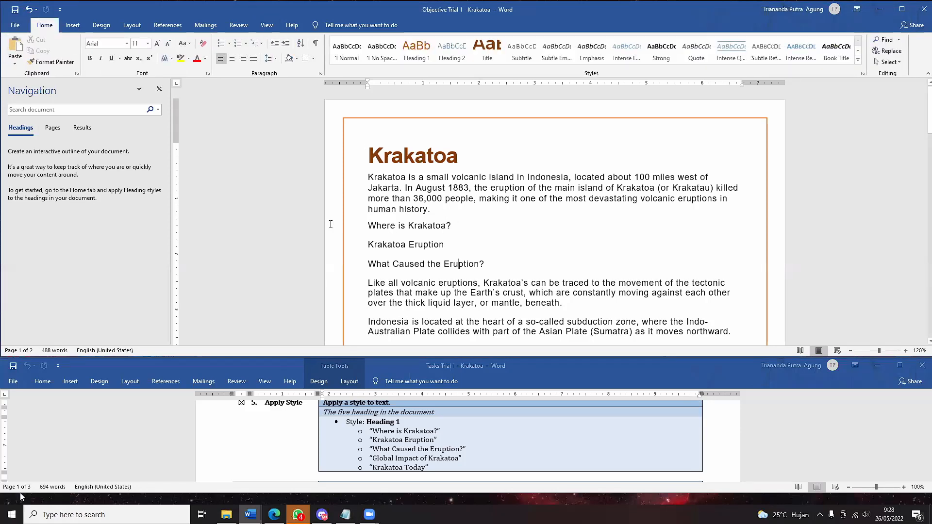
pyautogui.click(331, 224)
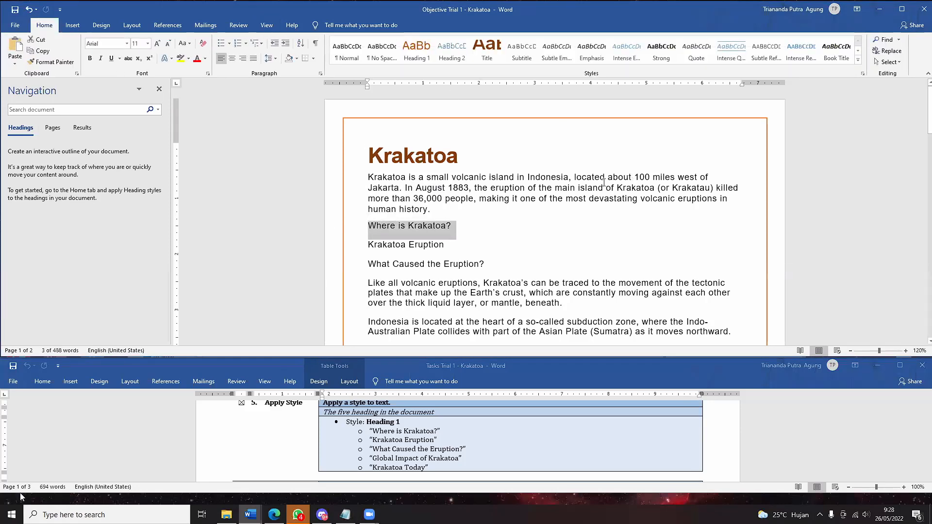
pyautogui.click(449, 230)
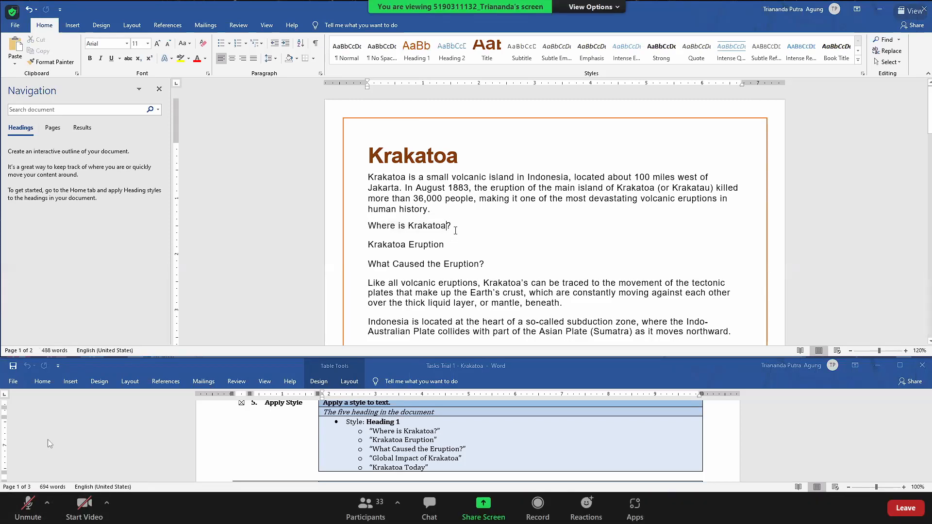
pyautogui.moveTo(449, 227); pyautogui.dragTo(380, 240)
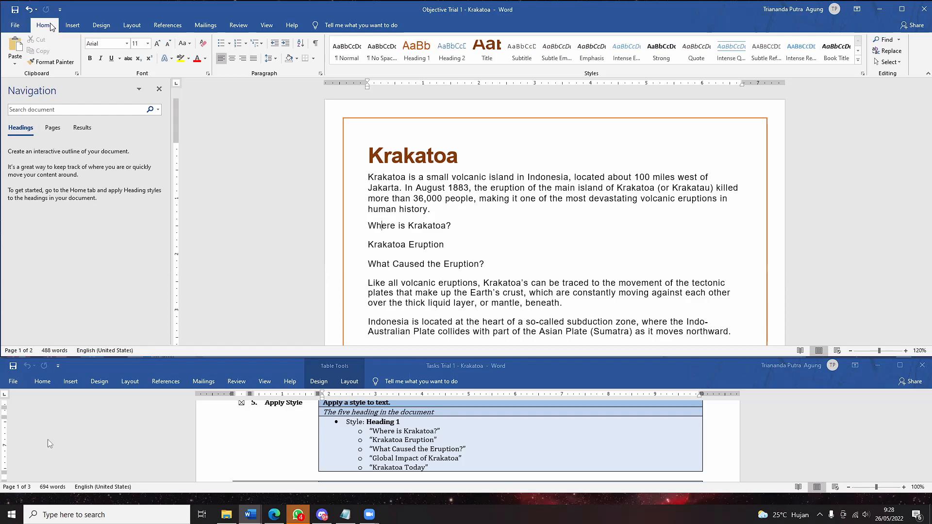
pyautogui.click(858, 59)
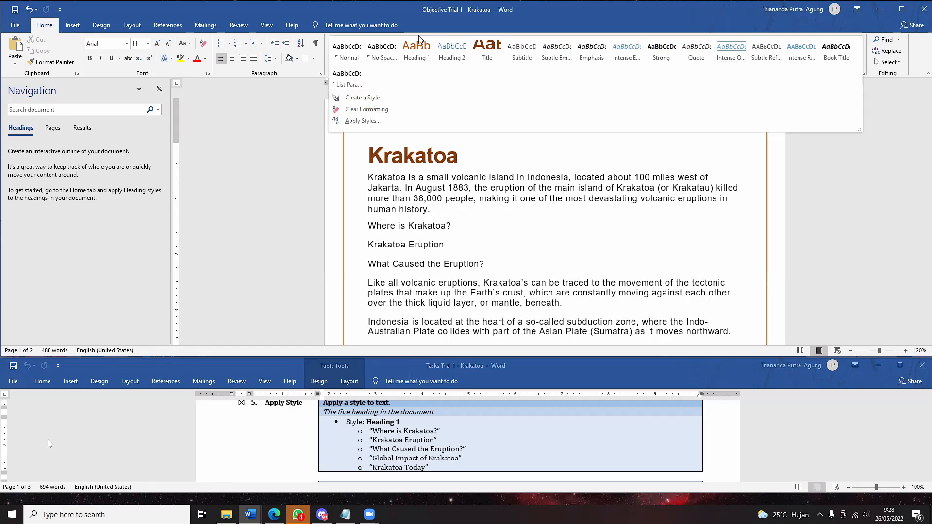
pyautogui.click(410, 59)
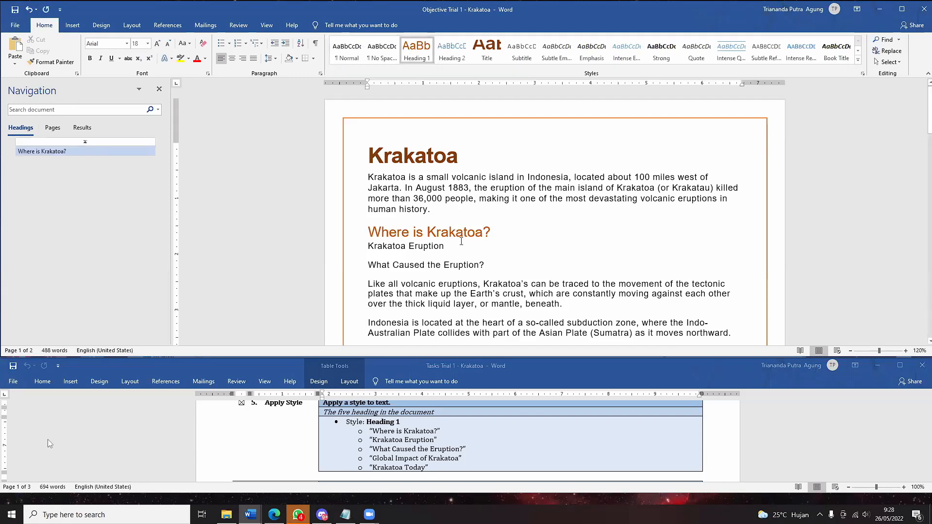
# - Make 'Krakatoa Eruption' and 'What Caused the Eruption?' Heading 1
pyautogui.tripleClick(452, 247)
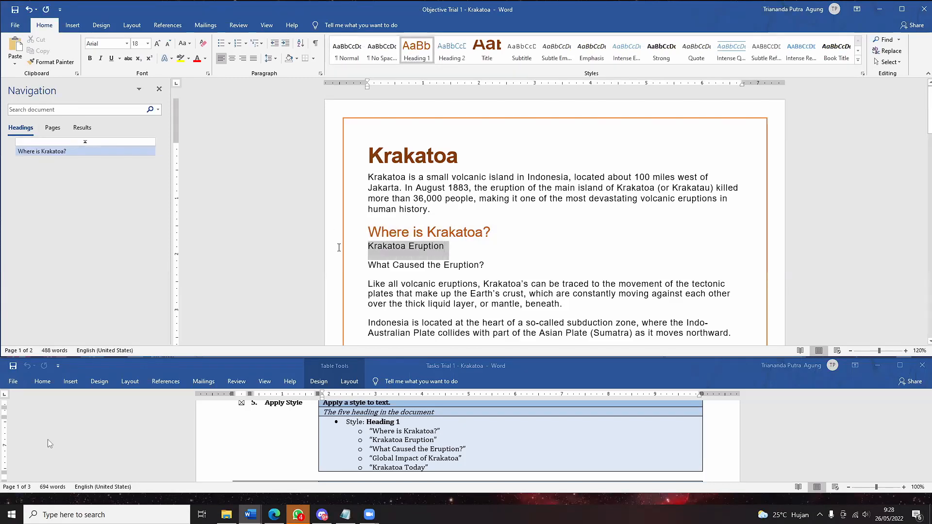
pyautogui.click(420, 61)
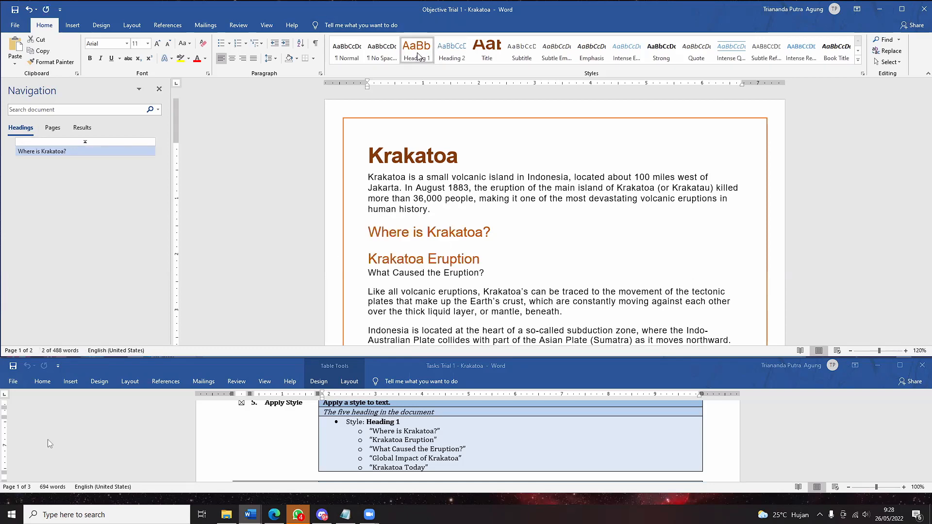
pyautogui.scroll(-1, 435, 244)
pyautogui.moveTo(486, 247); pyautogui.dragTo(368, 249)
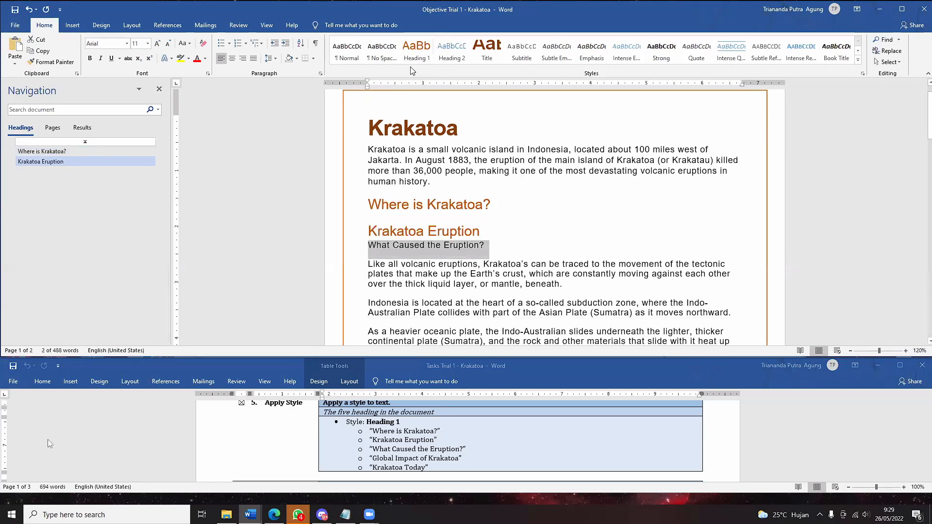
pyautogui.click(416, 52)
# - Make 'Global Impact of Krakatoa' Heading 1 and apply Ctrl+Alt+1 to 'Krakatoa Today'
pyautogui.scroll(-5, 507, 255)
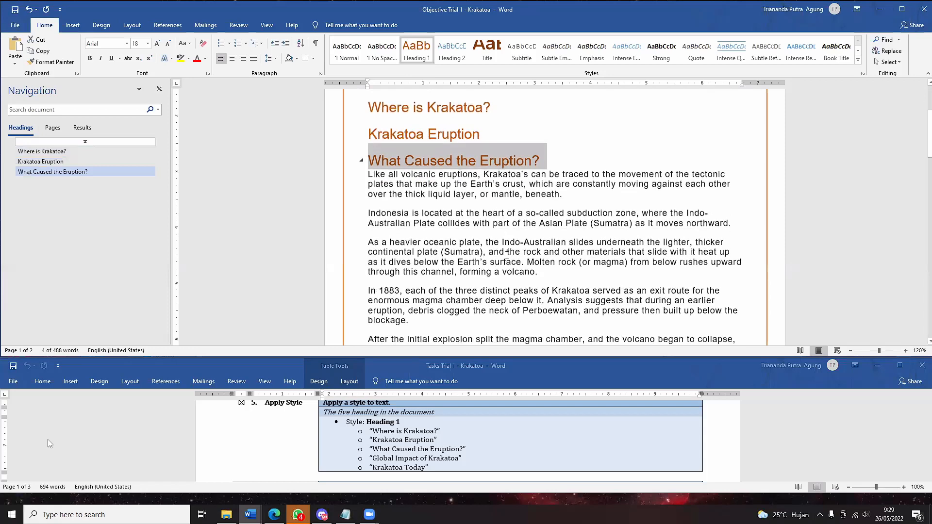
pyautogui.scroll(-8, 506, 255)
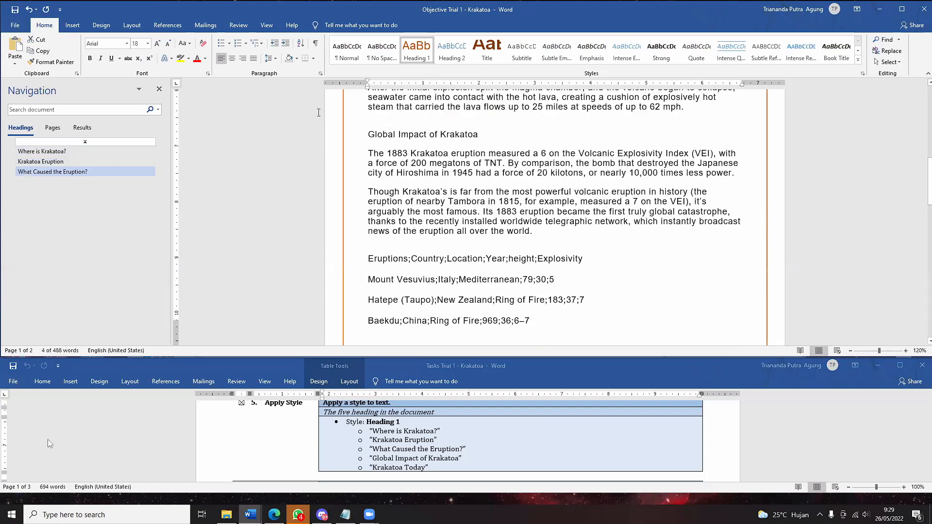
pyautogui.click(319, 128)
pyautogui.click(416, 56)
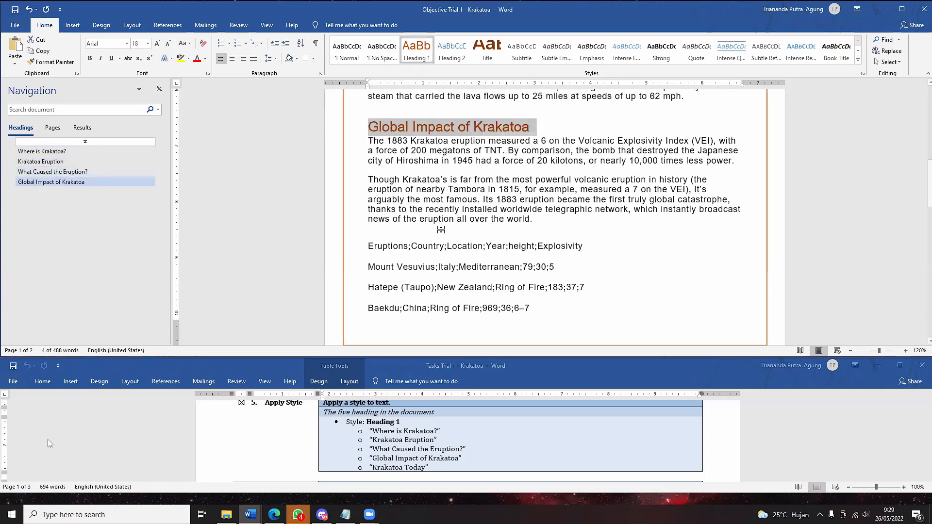
pyautogui.scroll(-20, 441, 230)
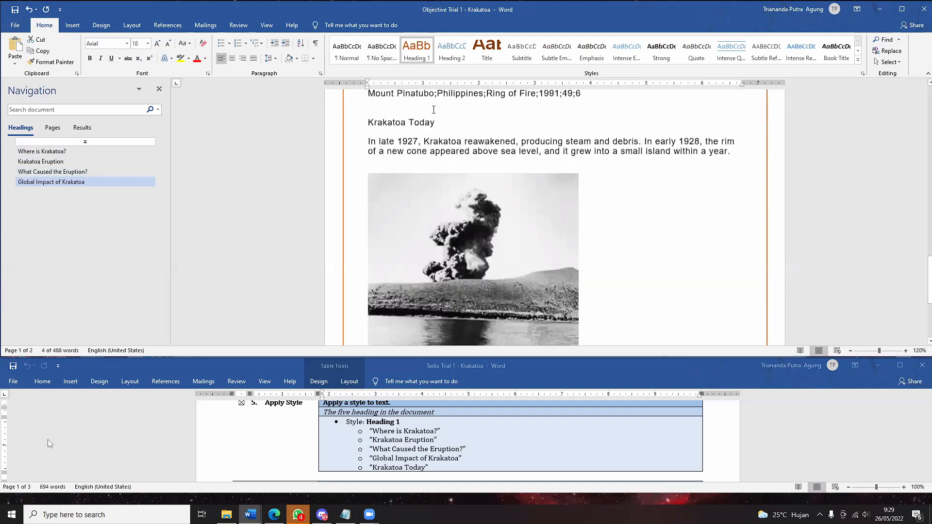
pyautogui.click(363, 110)
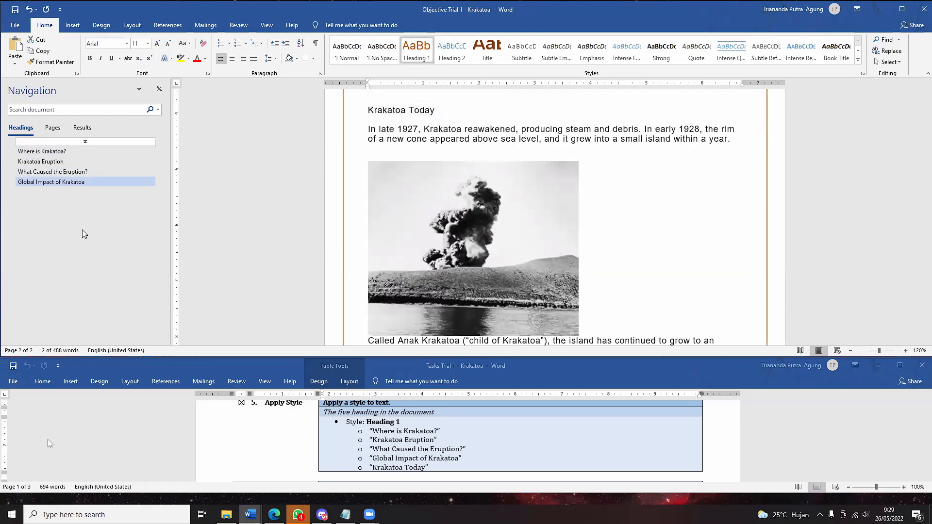
pyautogui.hotkey('ctrl', 'alt', '1')
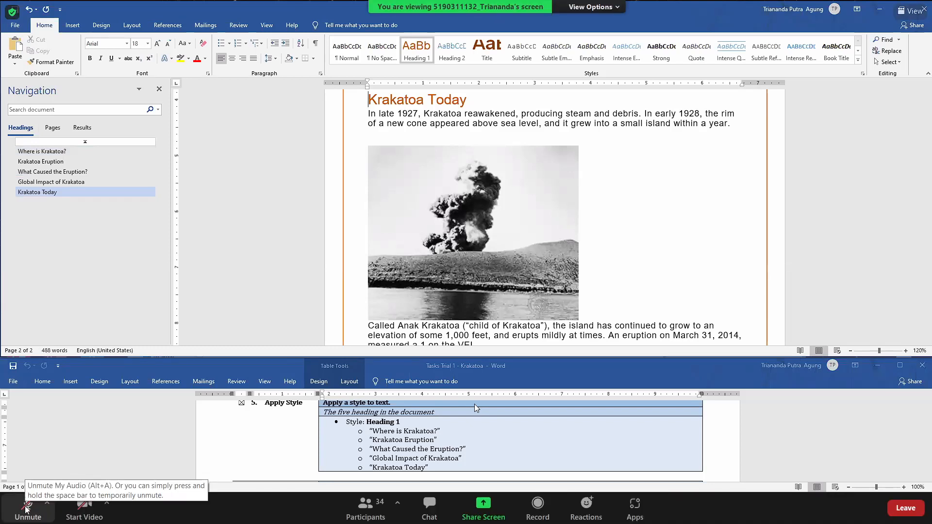
pyautogui.scroll(-3, 474, 404)
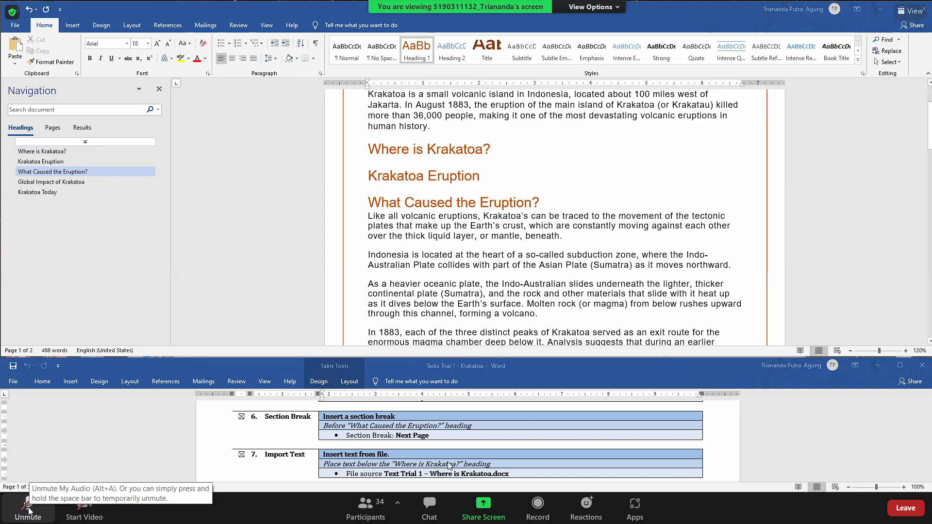
pyautogui.click(28, 511)
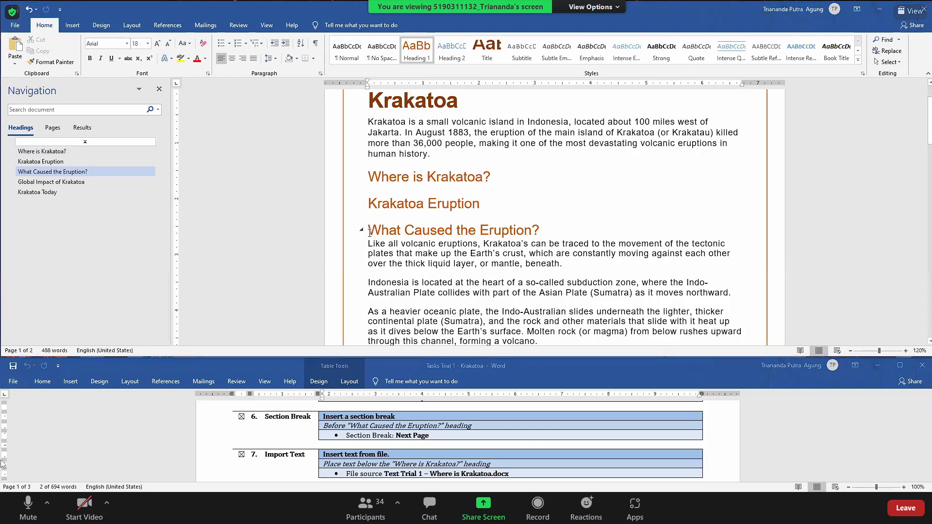
# - Insert a Layout > Breaks > Next Page section break before 'What Caused the Eruption?'
pyautogui.click(132, 25)
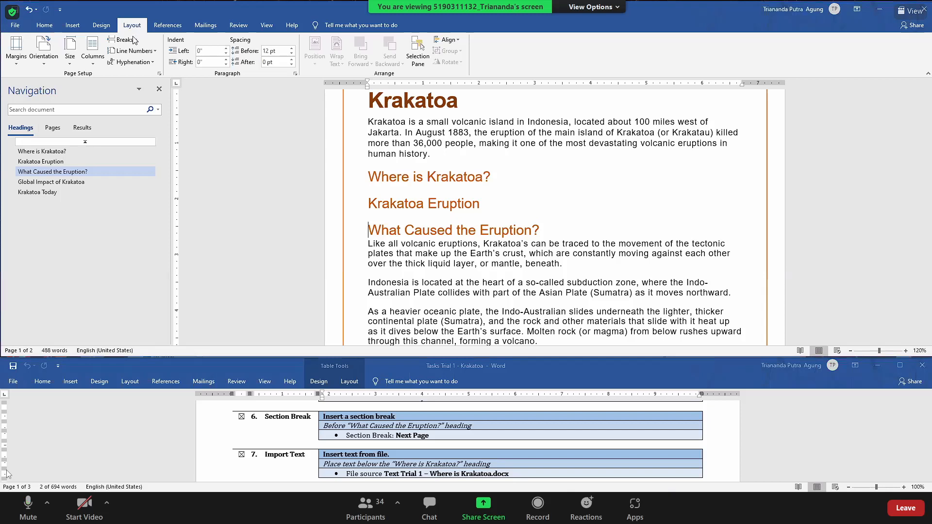
pyautogui.click(132, 42)
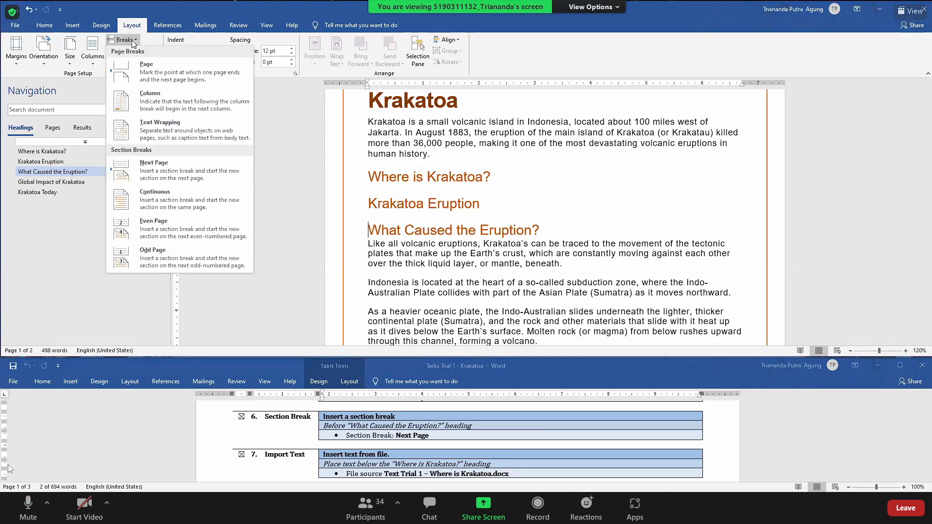
pyautogui.click(161, 178)
pyautogui.scroll(3, 579, 231)
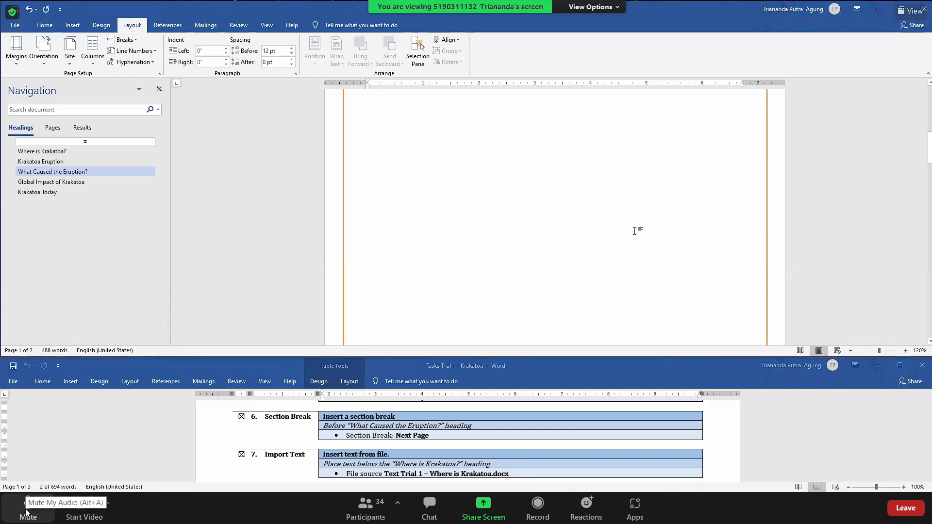
pyautogui.scroll(7, 634, 231)
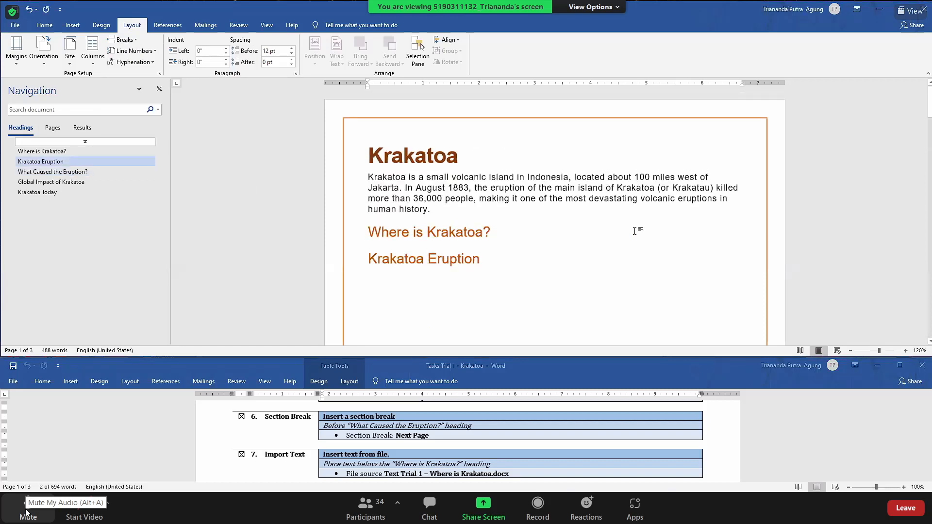
pyautogui.scroll(-3, 634, 231)
pyautogui.scroll(-10, 635, 231)
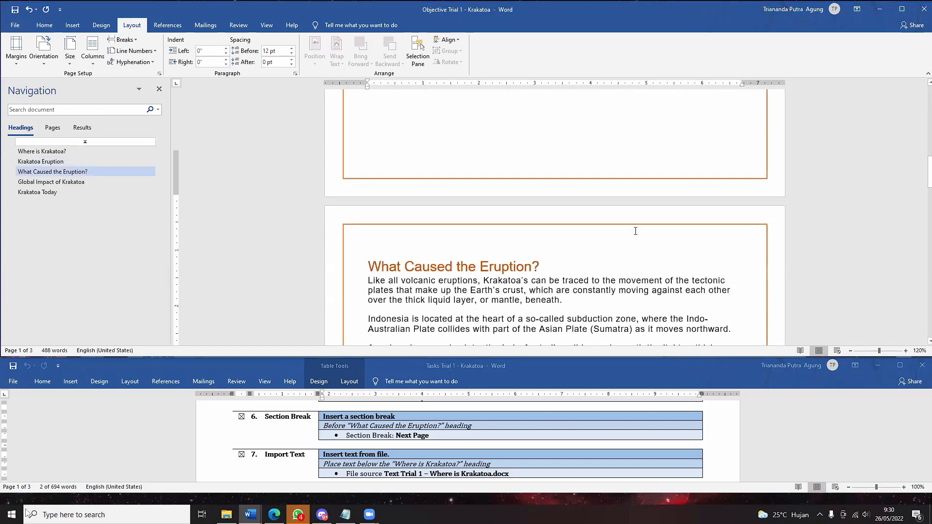
pyautogui.scroll(-5, 636, 231)
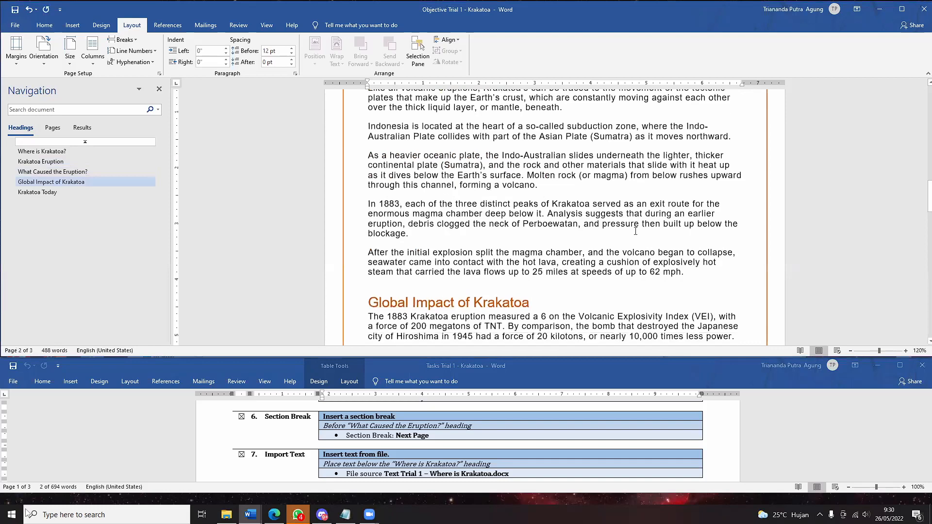
pyautogui.click(27, 508)
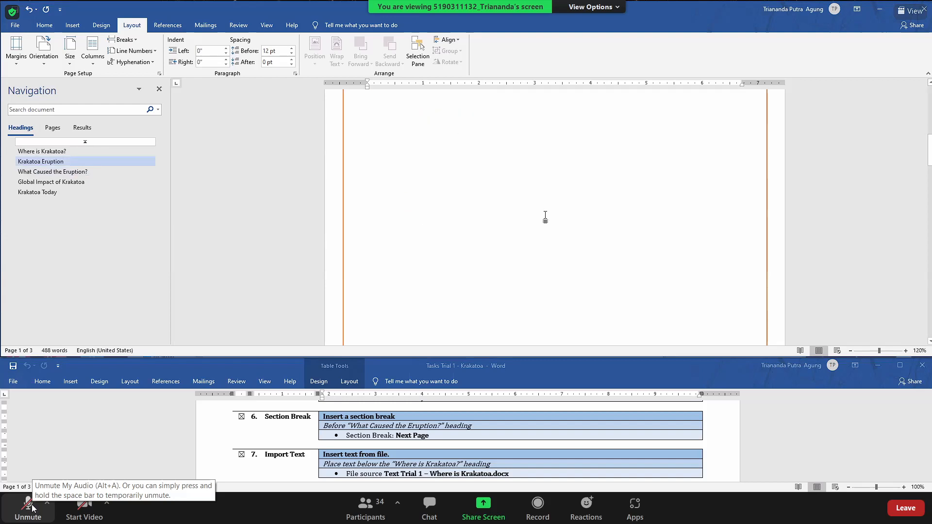
pyautogui.click(29, 507)
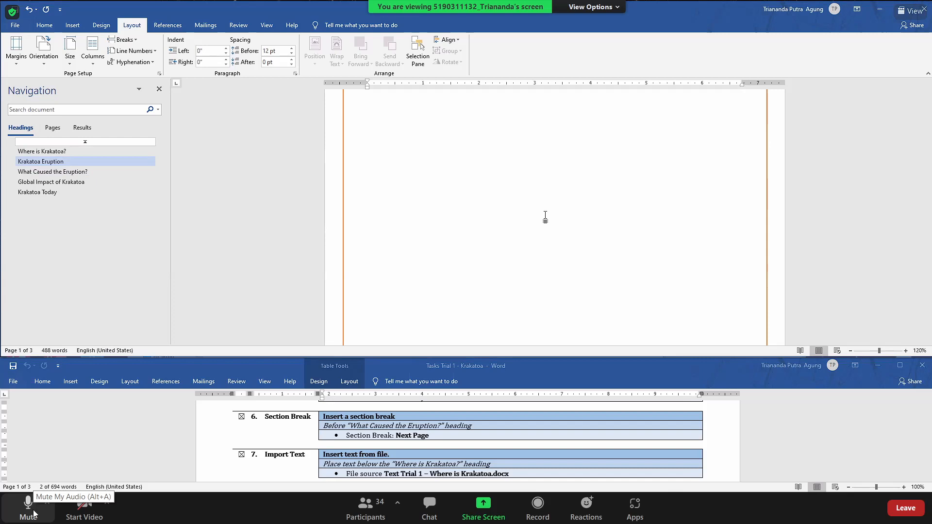
pyautogui.click(33, 513)
pyautogui.scroll(-2, 563, 418)
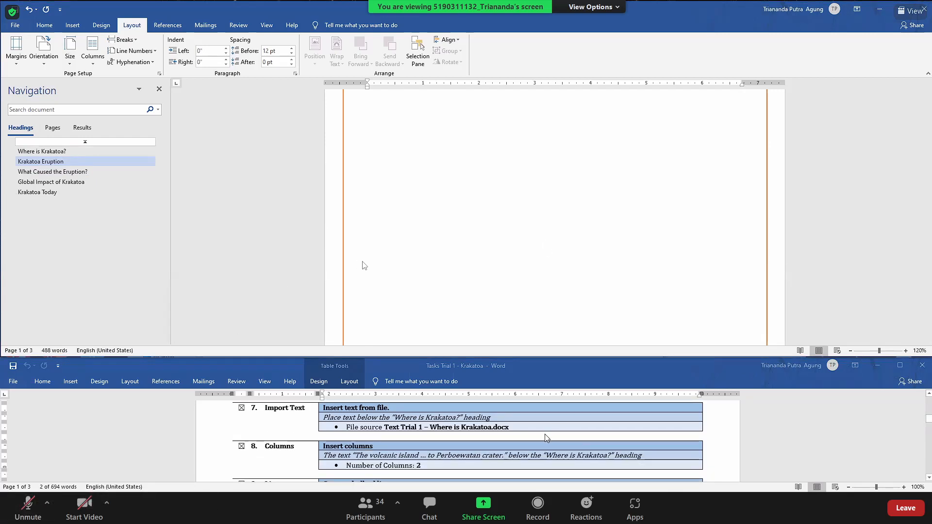
pyautogui.scroll(1, 549, 438)
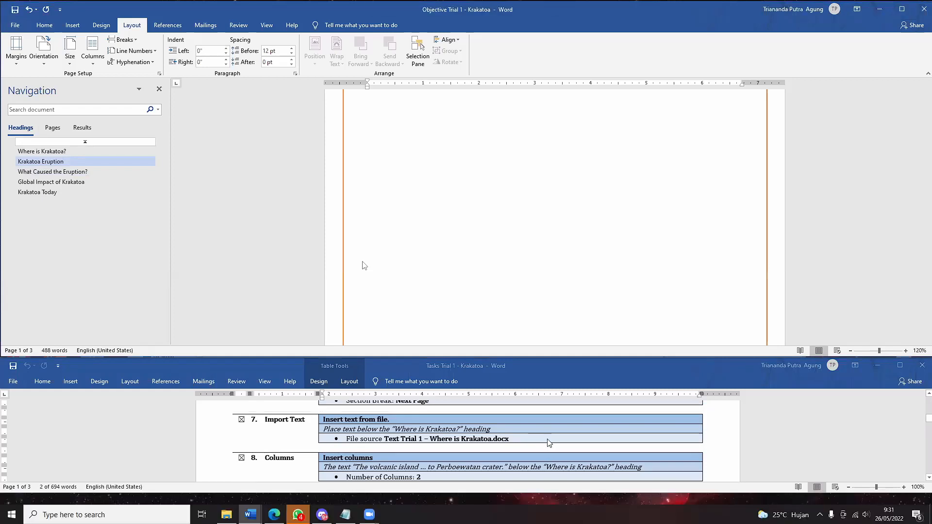
pyautogui.scroll(8, 549, 445)
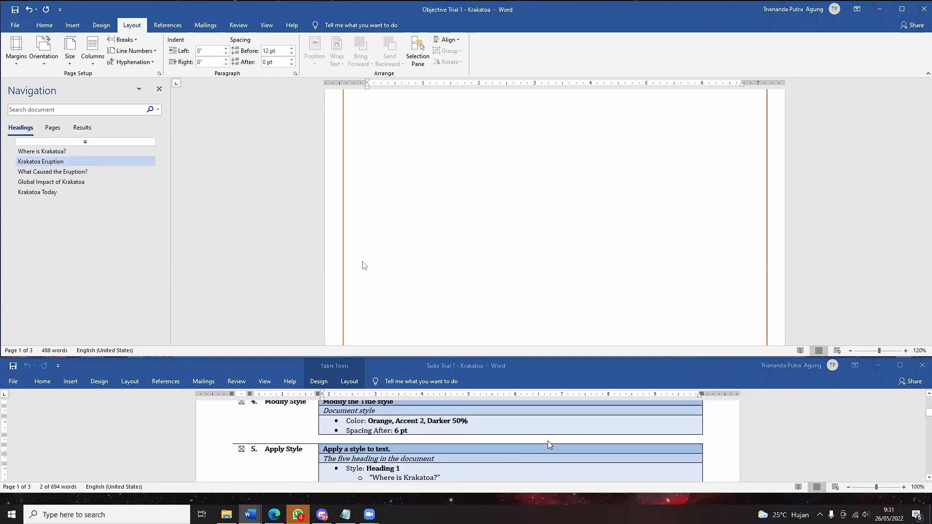
pyautogui.scroll(-8, 549, 445)
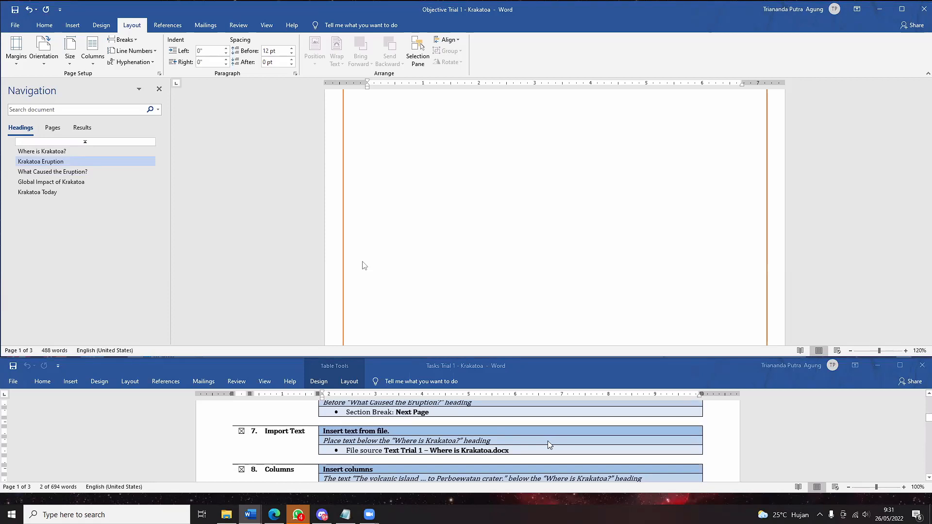
# - Jump to 'Where is Krakatoa?' via the Navigation pane and place the cursor at its end
pyautogui.scroll(-1, 548, 445)
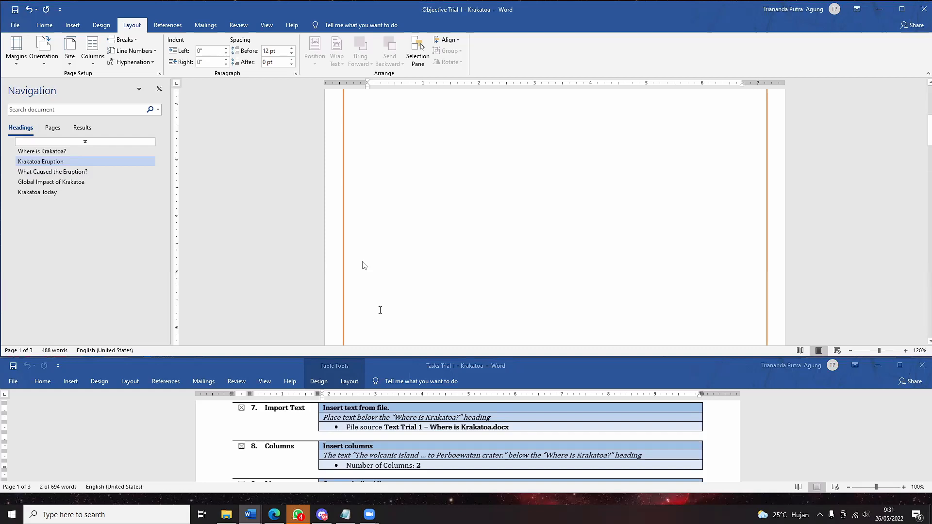
pyautogui.scroll(5, 380, 310)
pyautogui.scroll(-3, 380, 310)
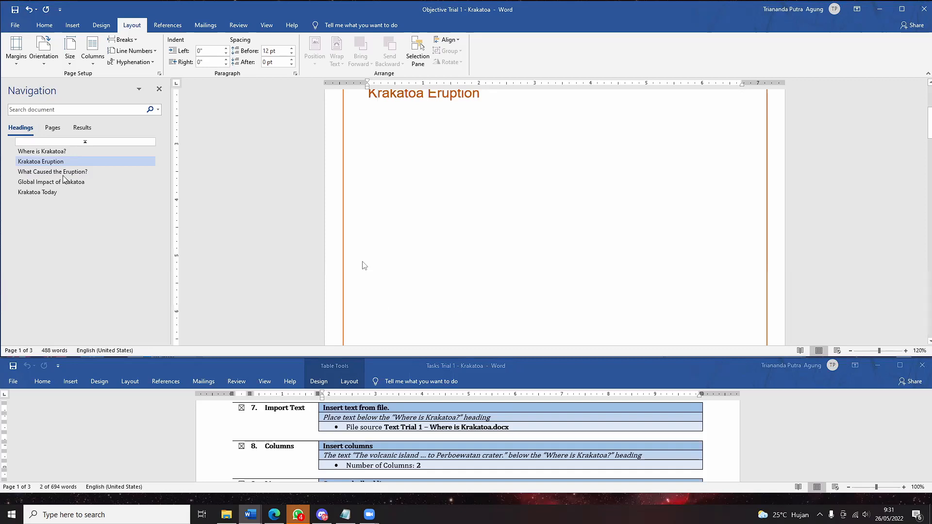
pyautogui.click(59, 153)
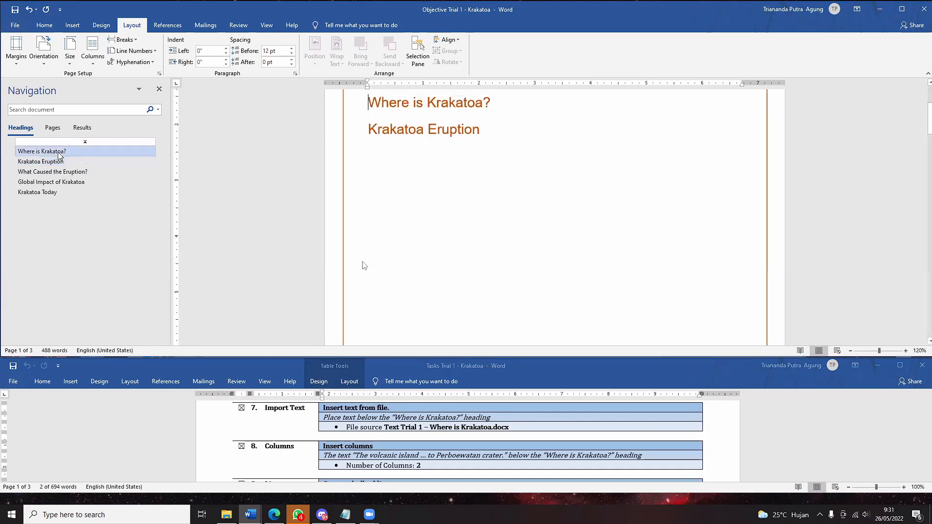
pyautogui.scroll(2, 417, 197)
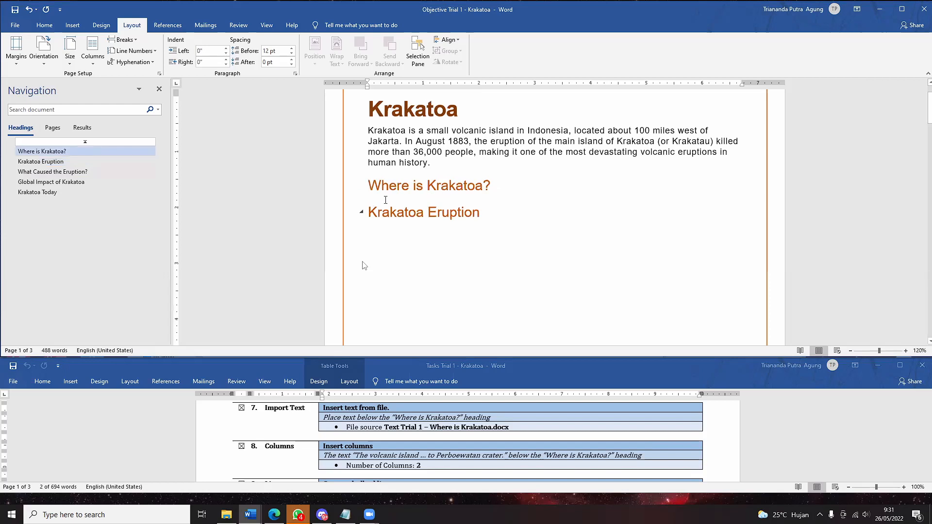
pyautogui.click(383, 208)
pyautogui.doubleClick(378, 212)
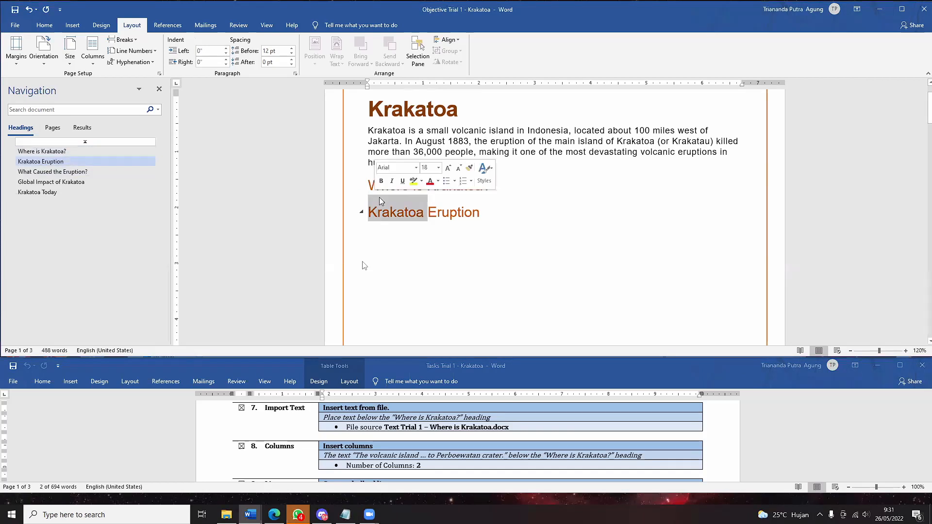
pyautogui.click(472, 212)
pyautogui.click(370, 197)
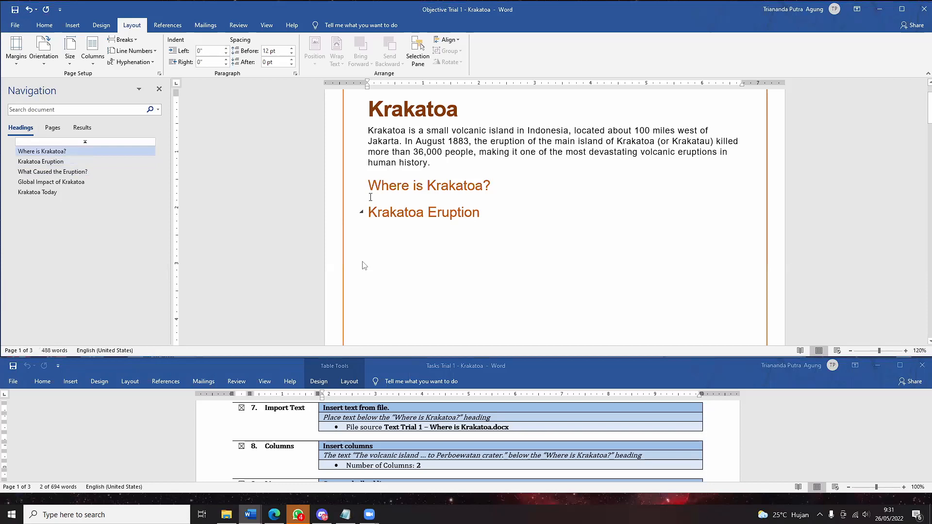
pyautogui.click(492, 184)
# - Import the text of the file Text Trial 1 - Where is Krakatoa into the document
pyautogui.click(73, 26)
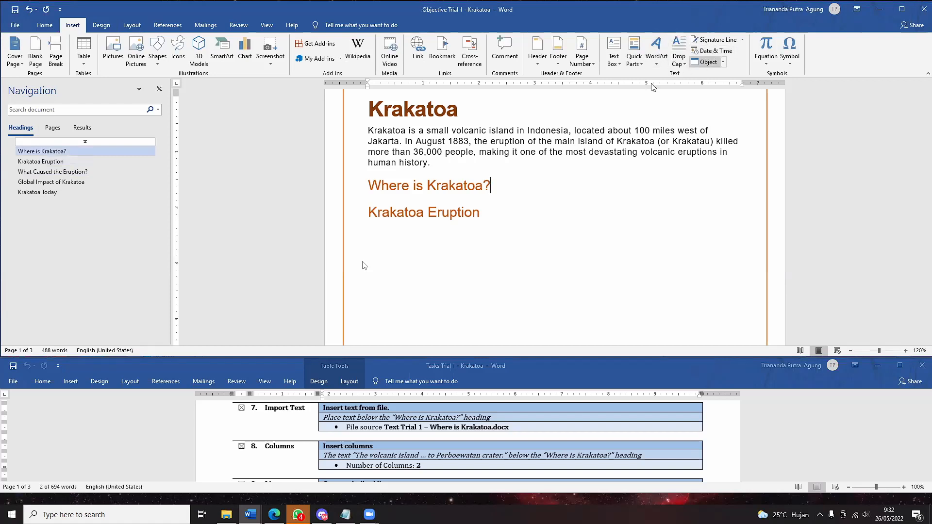
pyautogui.click(709, 62)
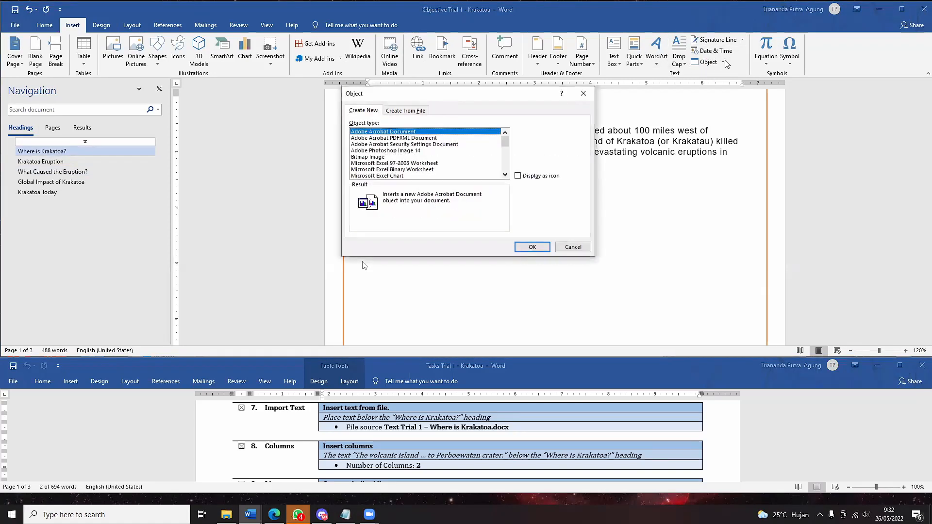
pyautogui.press('Escape')
pyautogui.click(723, 62)
pyautogui.click(713, 83)
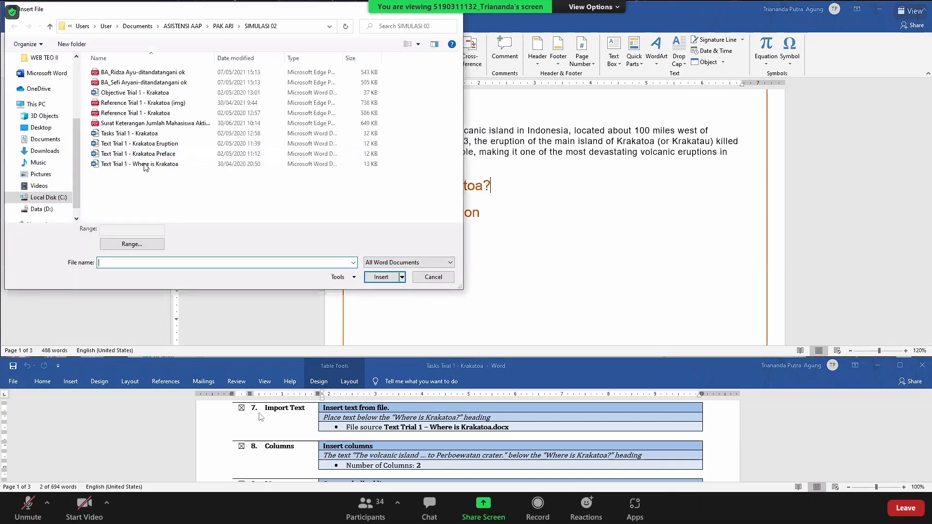
pyautogui.click(223, 164)
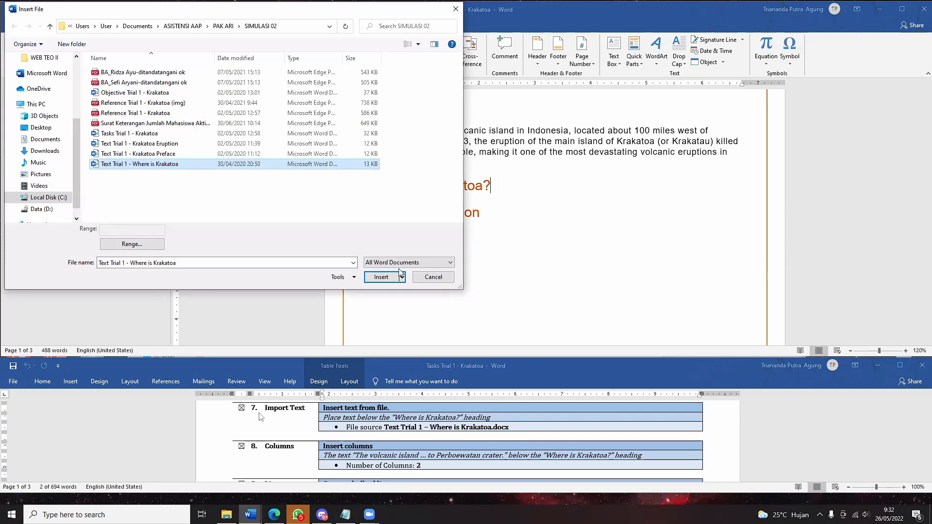
pyautogui.click(389, 280)
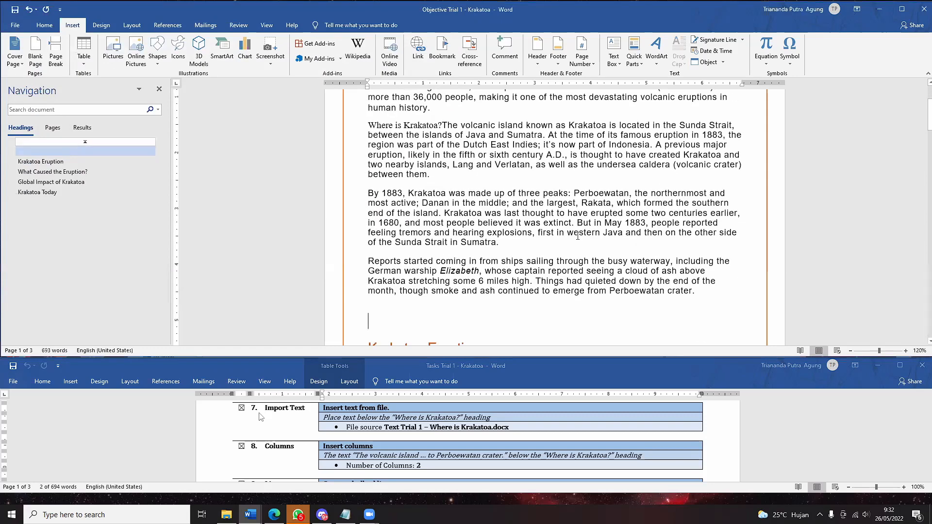
# - Undo the import that merged into the heading and add an empty line below 'Where is Krakatoa?'
pyautogui.scroll(3, 578, 236)
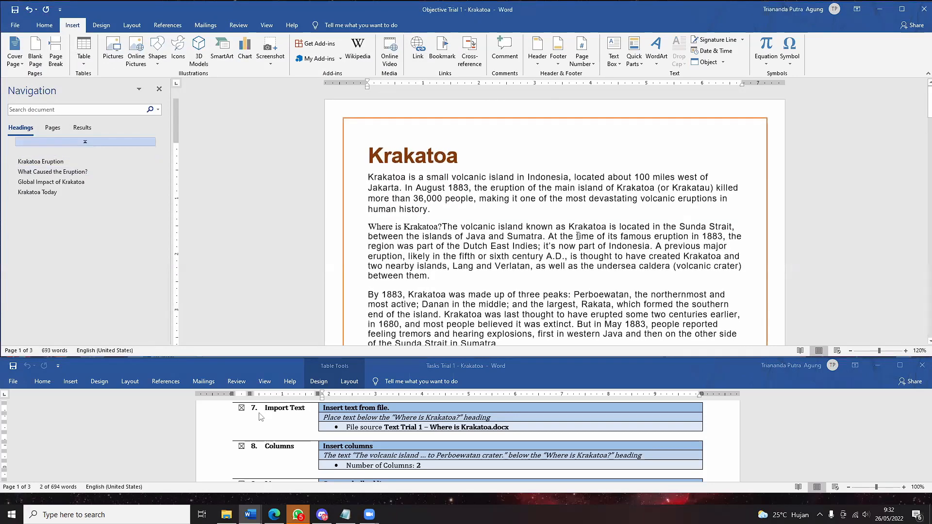
pyautogui.scroll(-5, 577, 235)
pyautogui.hotkey('ctrl', 'z')
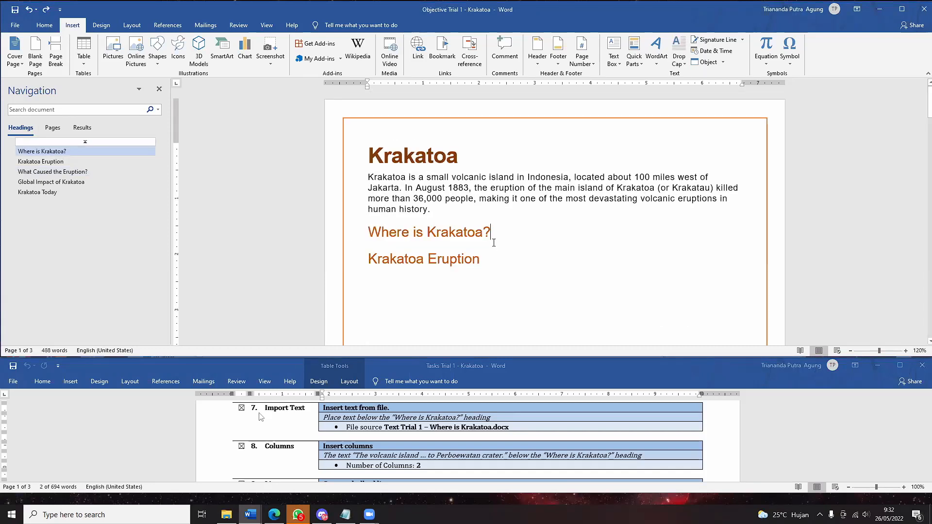
pyautogui.hotkey('ctrl', 'y')
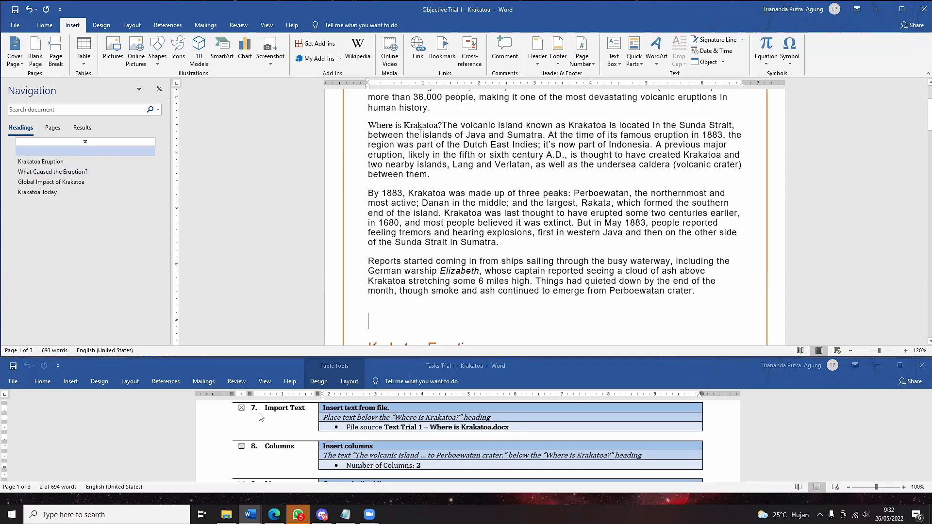
pyautogui.moveTo(378, 132); pyautogui.dragTo(366, 127)
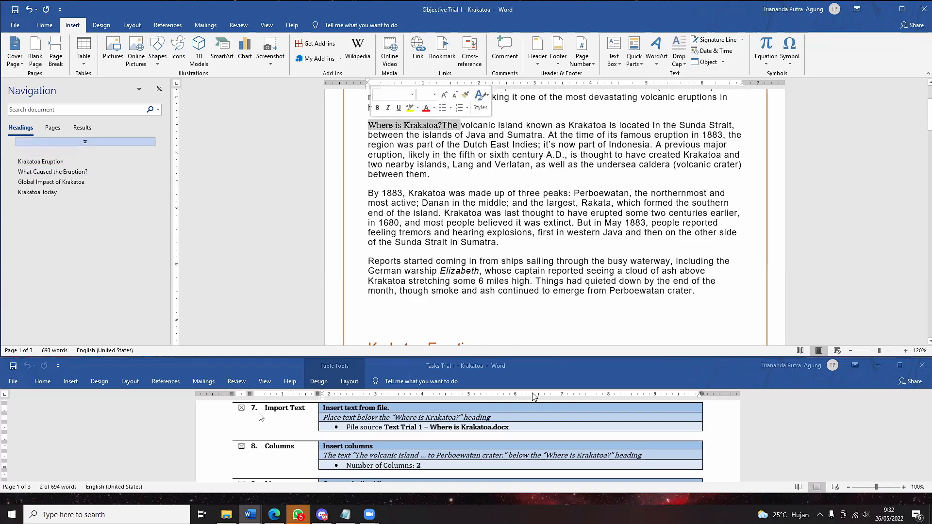
pyautogui.hotkey('ctrl', 'z')
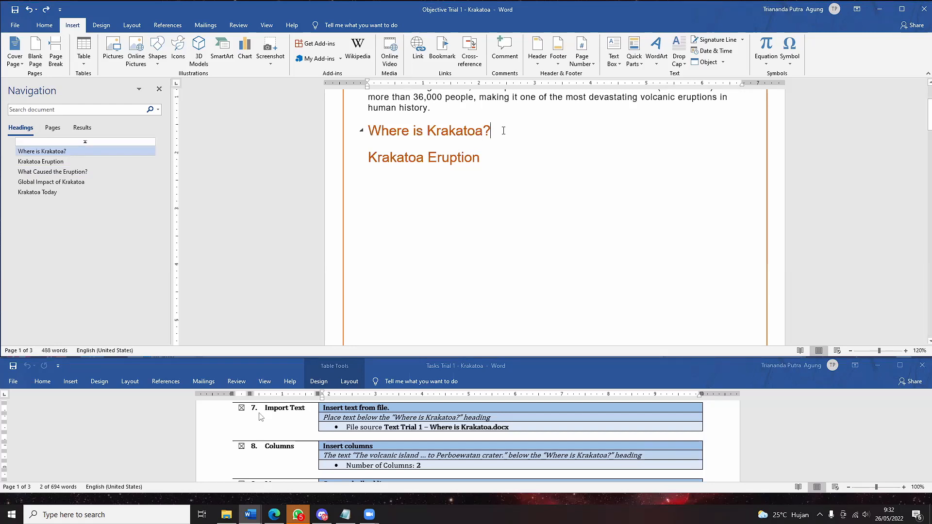
pyautogui.press('Return')
pyautogui.click(723, 62)
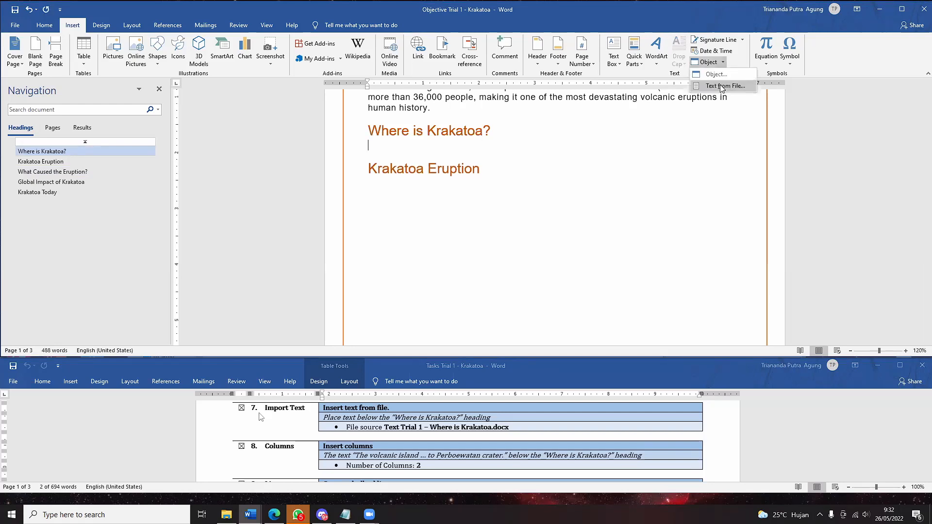
pyautogui.click(721, 88)
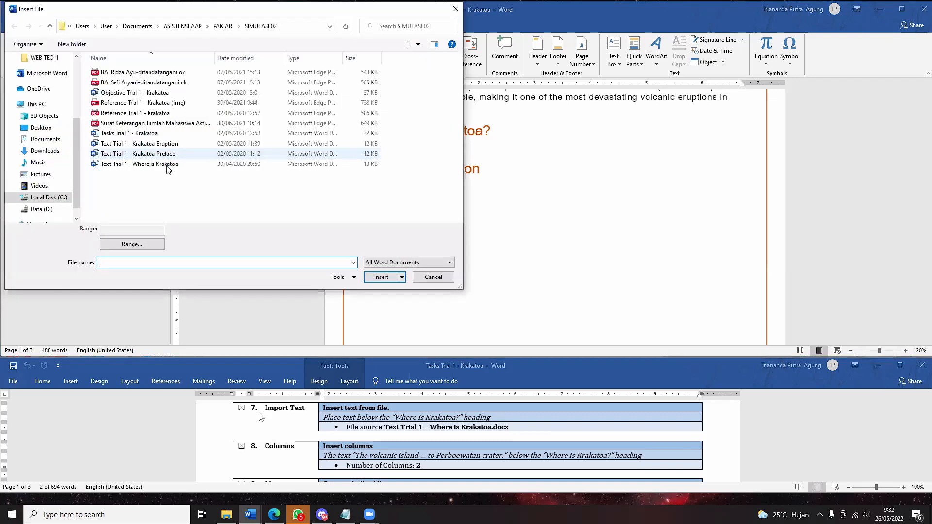
pyautogui.click(168, 164)
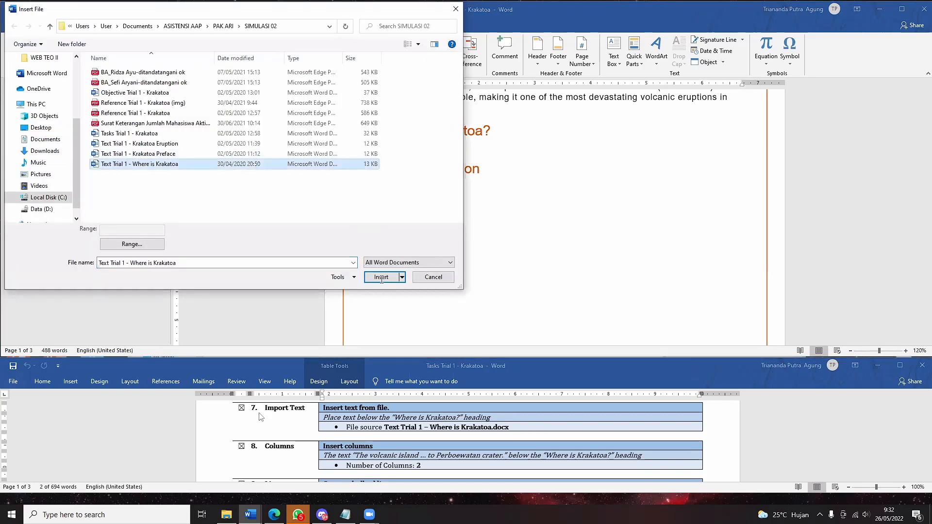
pyautogui.click(381, 278)
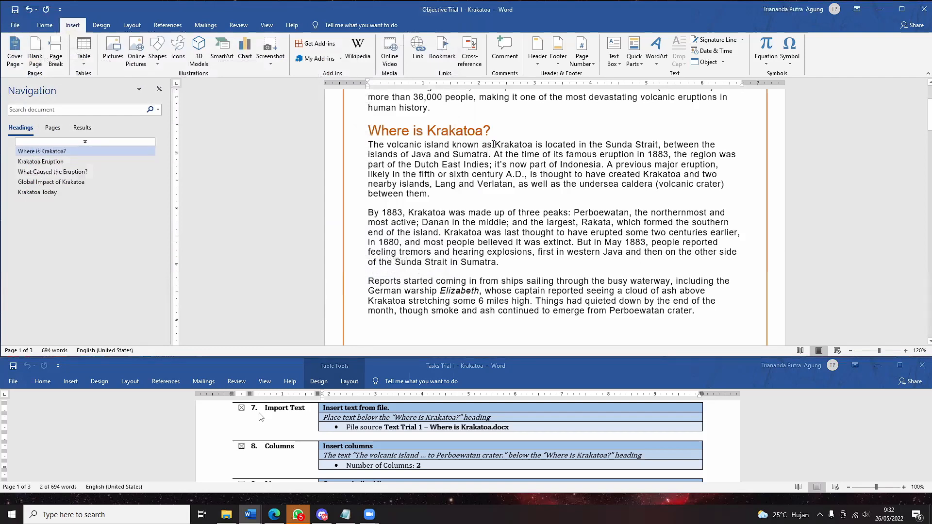
pyautogui.click(491, 132)
pyautogui.moveTo(707, 317); pyautogui.dragTo(523, 233)
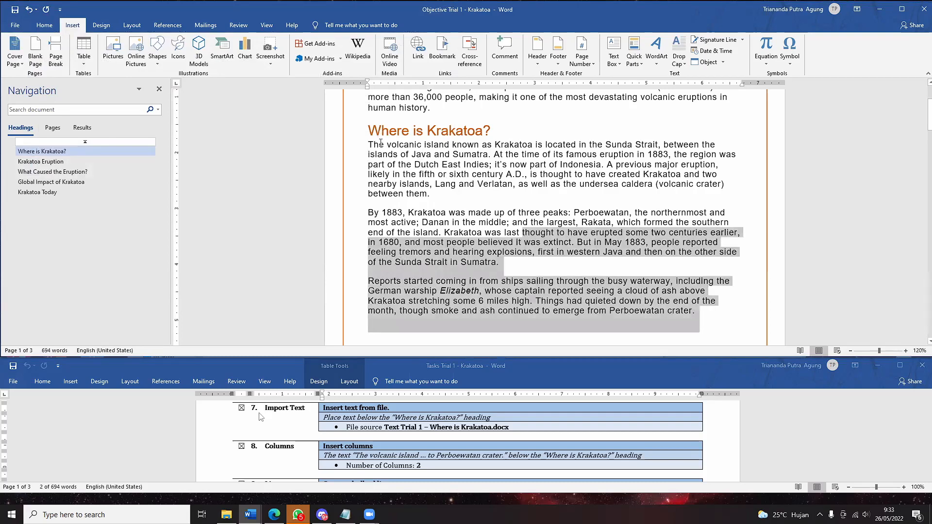
pyautogui.moveTo(381, 142); pyautogui.dragTo(446, 150)
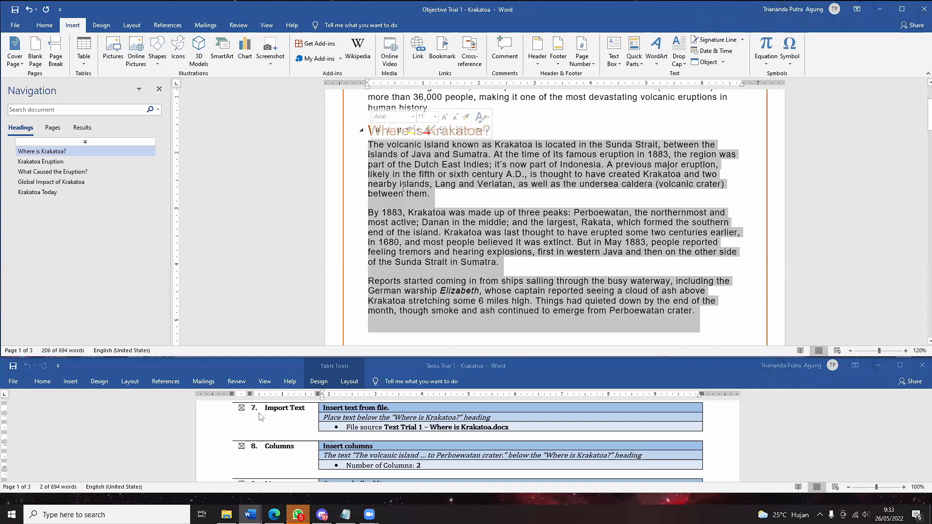
pyautogui.moveTo(381, 131); pyautogui.dragTo(495, 132)
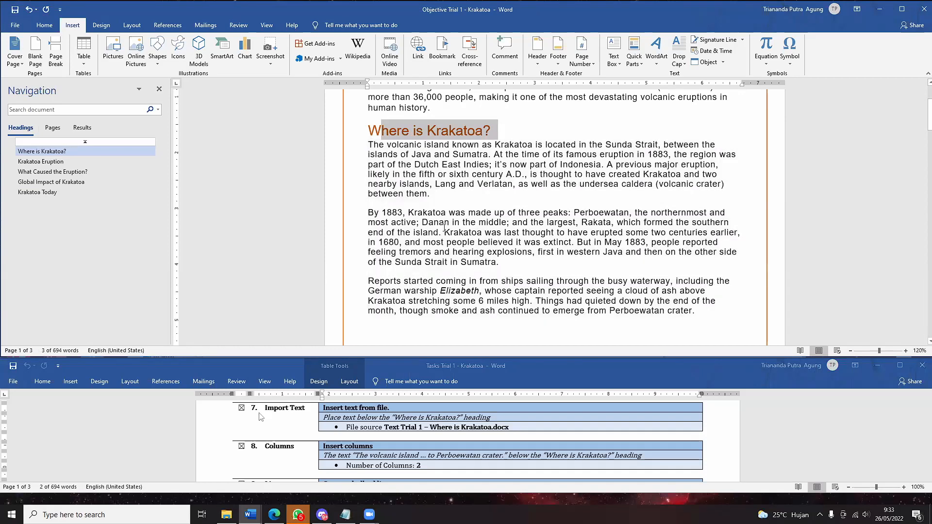
pyautogui.hotkey('ctrl', 'z')
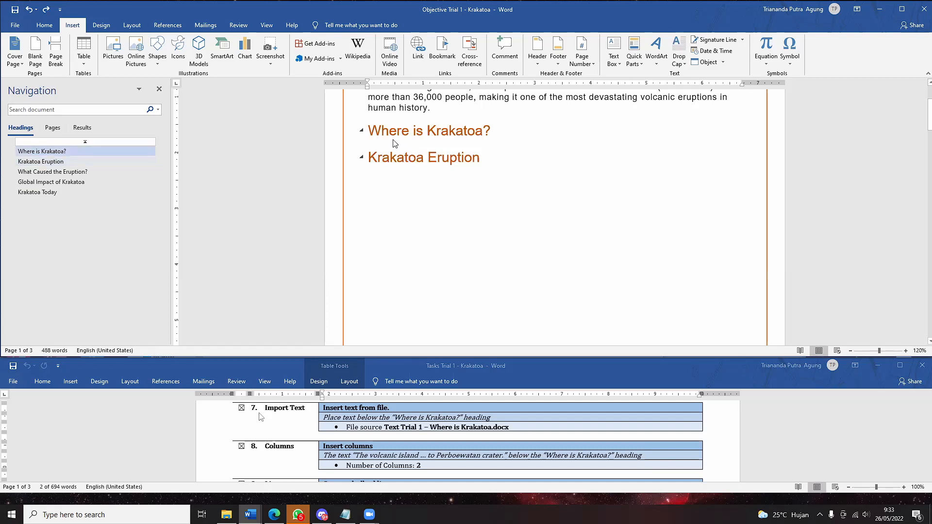
# - Create an empty paragraph under the 'Where is Krakatoa?' heading, clearing any stray characters
pyautogui.click(405, 154)
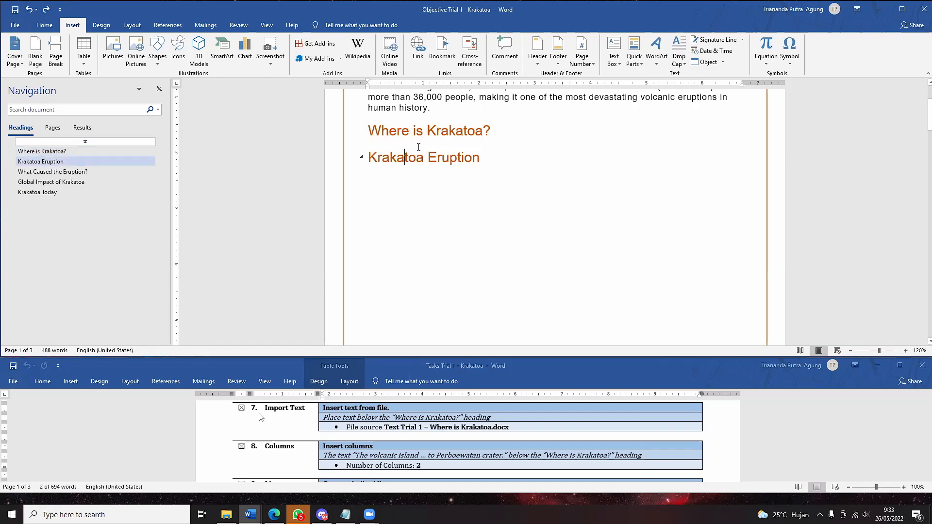
pyautogui.click(419, 147)
pyautogui.click(496, 133)
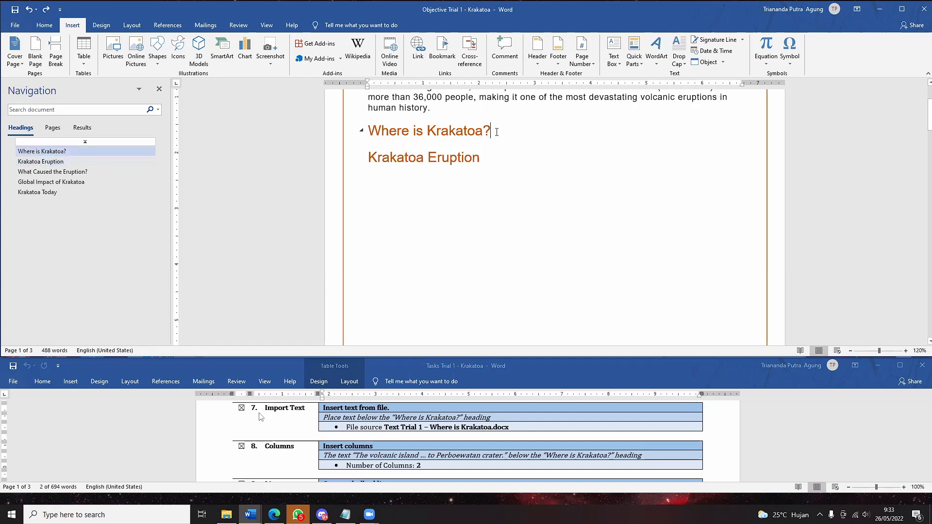
pyautogui.press('Return')
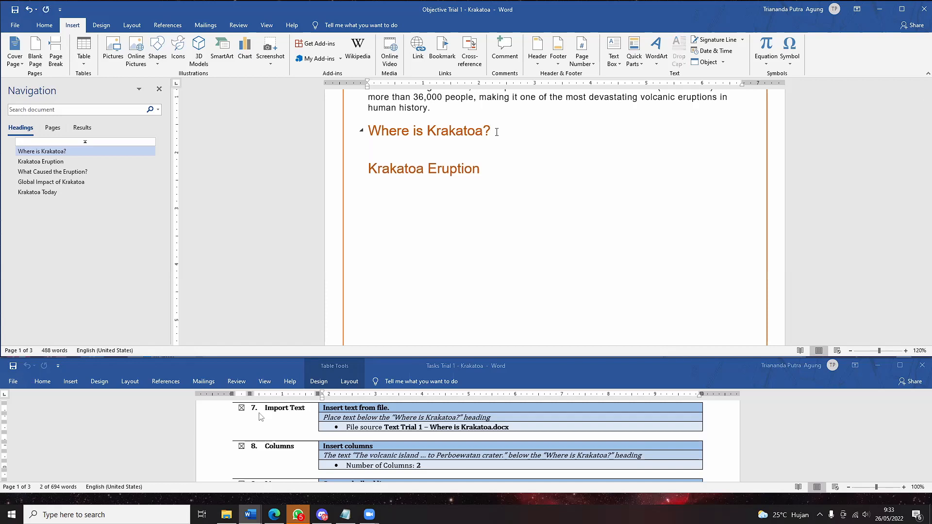
pyautogui.write('0.78"')
pyautogui.press('BackSpace')
pyautogui.press('BackSpace')
pyautogui.press('BackSpace')
pyautogui.press('BackSpace')
pyautogui.write('0.78"')
pyautogui.press('BackSpace')
pyautogui.press('BackSpace')
pyautogui.press('BackSpace')
pyautogui.press('BackSpace')
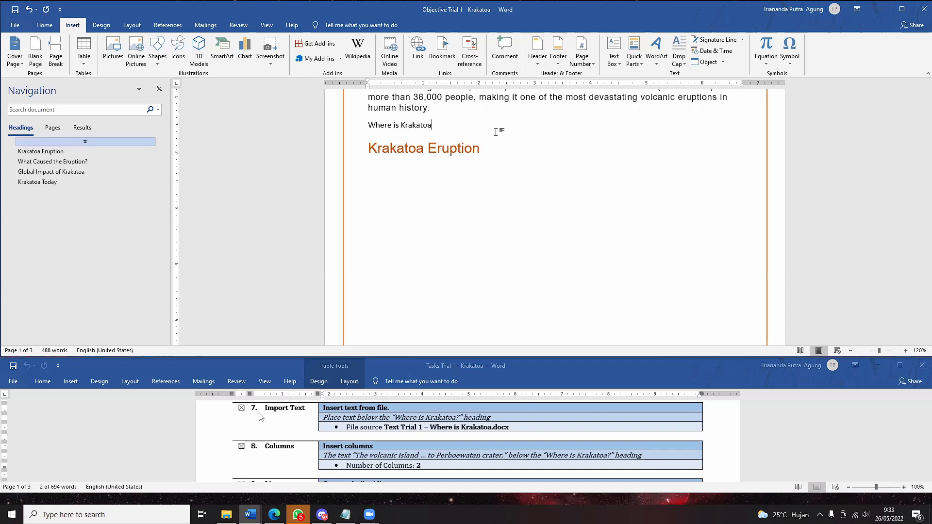
pyautogui.hotkey('ctrl', 'z')
pyautogui.hotkey('ctrl', 'z')
# - Insert the text of Text Trial 1 - Where is Krakatoa beneath the heading
pyautogui.click(723, 62)
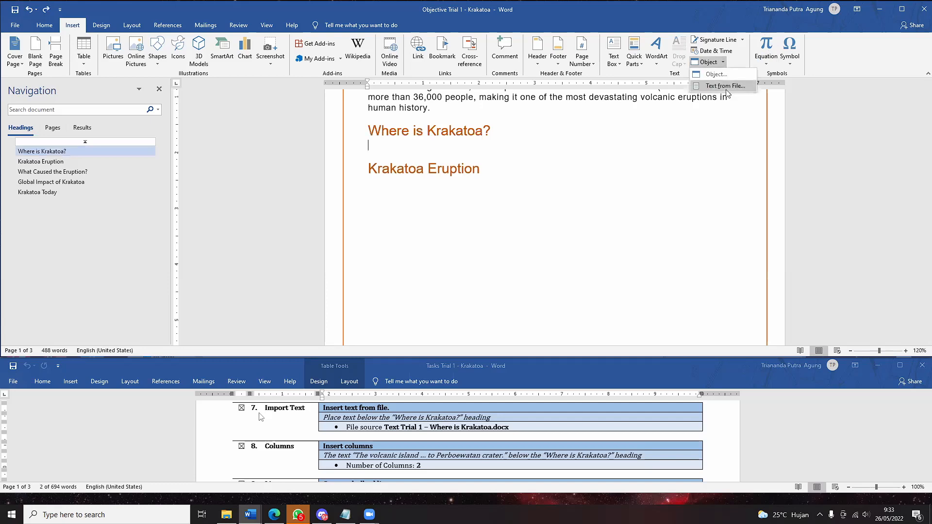
pyautogui.click(721, 83)
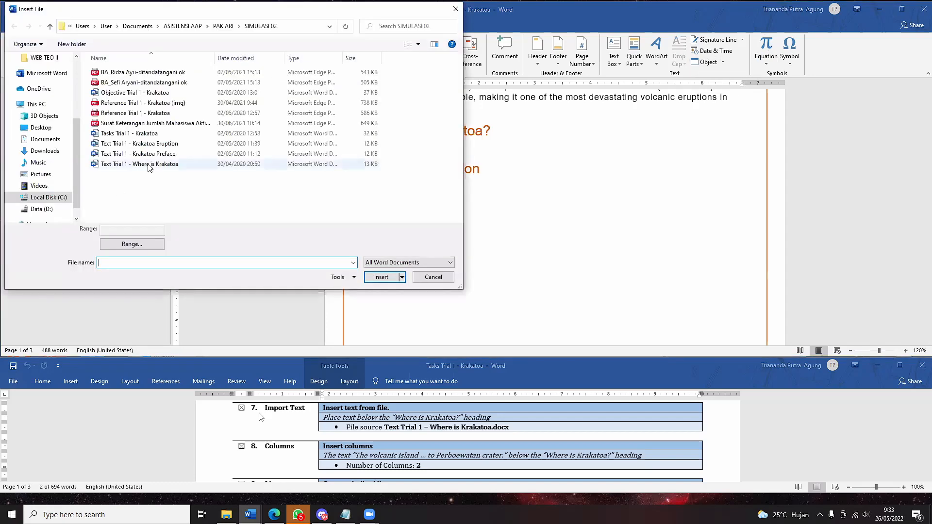
pyautogui.click(218, 164)
pyautogui.click(376, 275)
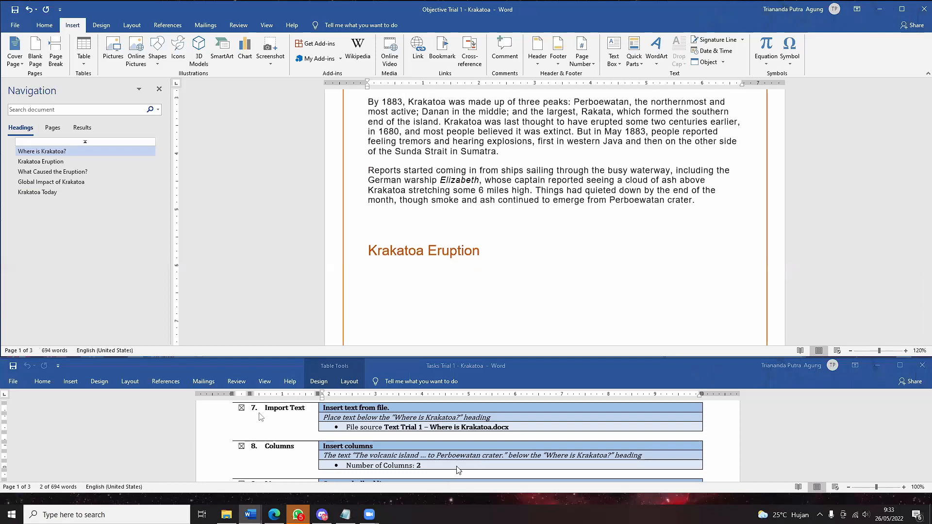
# - Switch the ribbon to the Layout tab
pyautogui.scroll(-3, 478, 462)
pyautogui.scroll(2, 362, 431)
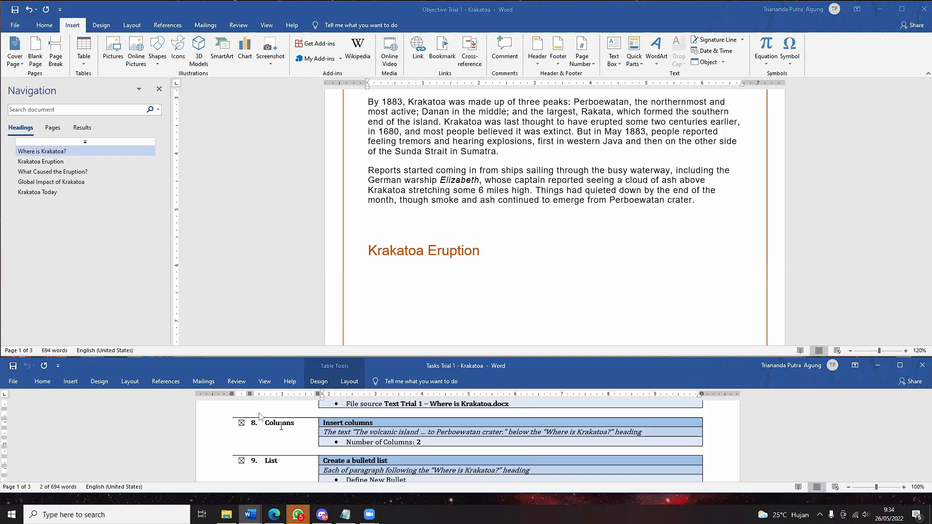
pyautogui.click(107, 26)
pyautogui.click(138, 26)
# - Leave the shared screen's full-screen view, adjust the system volume, then return to full screen
pyautogui.doubleClick(644, 344)
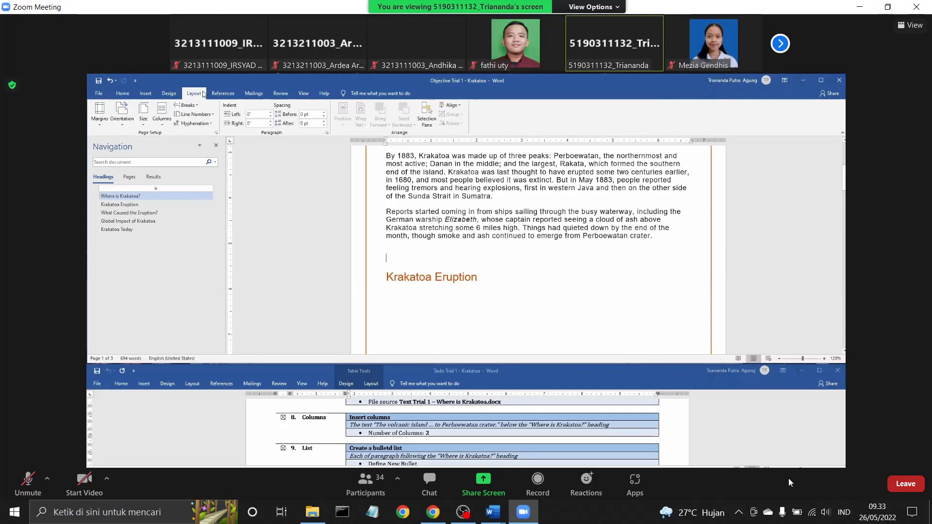
pyautogui.click(826, 513)
pyautogui.scroll(3, 827, 516)
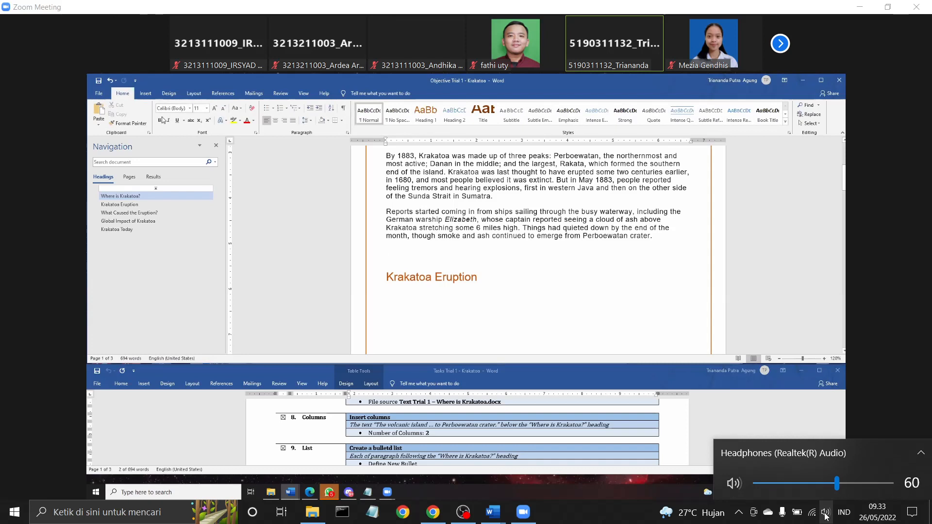
pyautogui.scroll(11, 826, 516)
pyautogui.scroll(-7, 826, 516)
pyautogui.scroll(3, 826, 516)
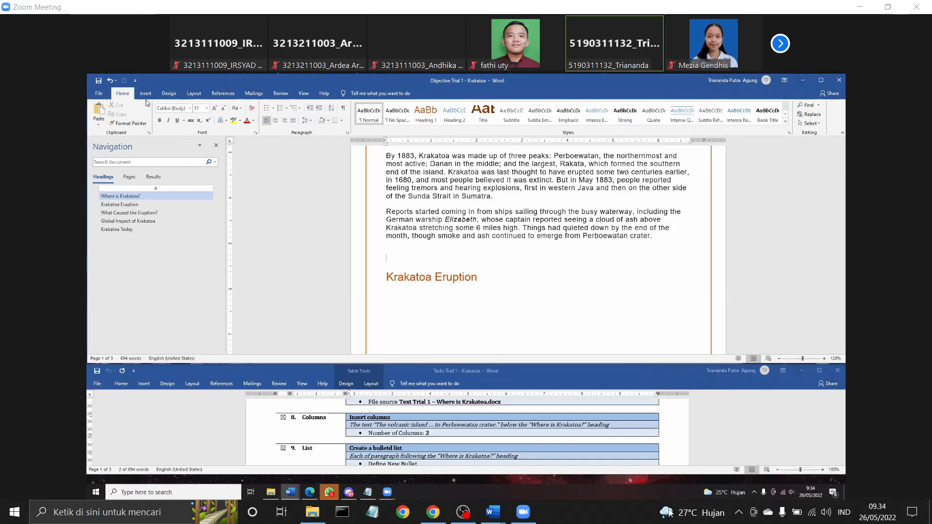
pyautogui.doubleClick(732, 349)
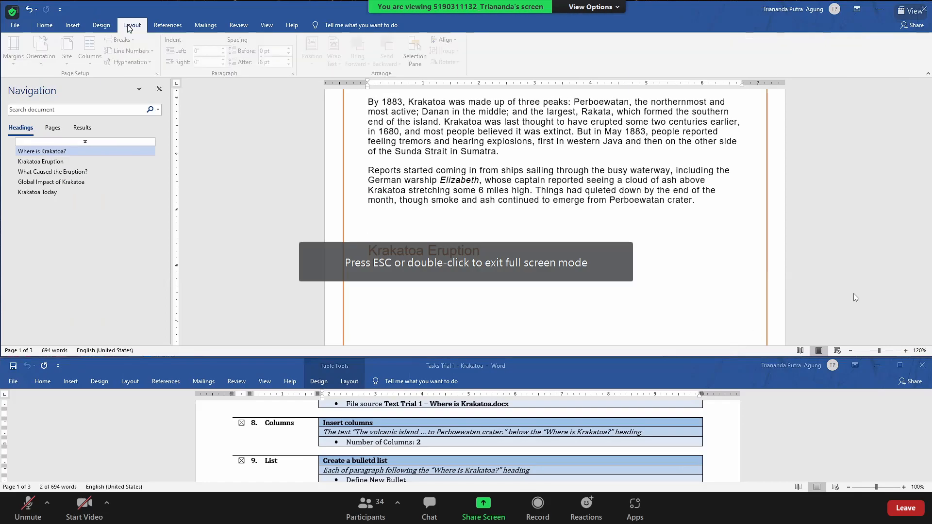
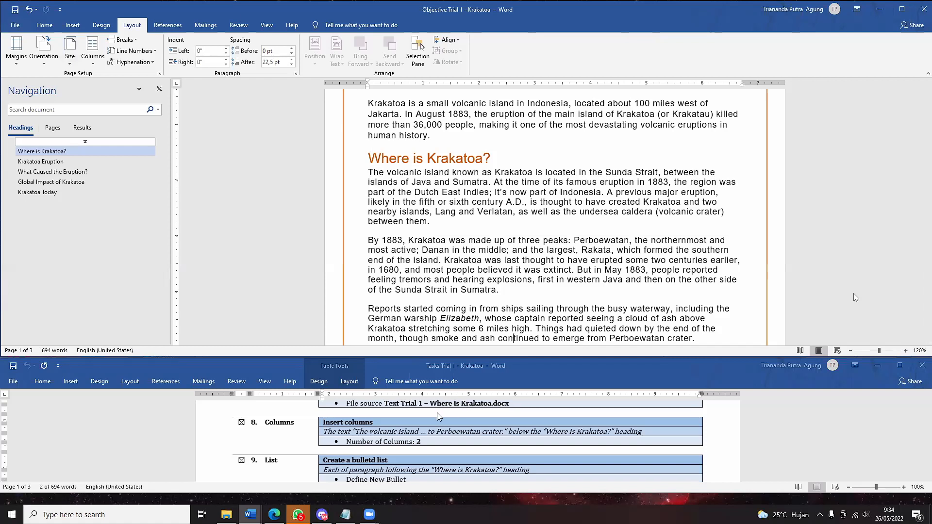
# - Drag-select the three paragraphs under 'Where is Krakatoa?' and open the Layout tab's Columns menu
pyautogui.scroll(-1, 360, 417)
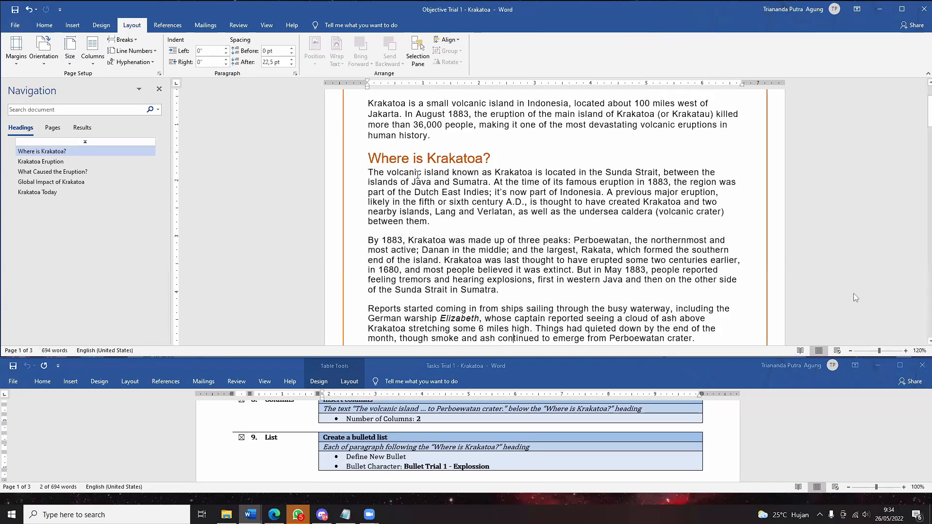
pyautogui.moveTo(418, 174); pyautogui.dragTo(451, 174)
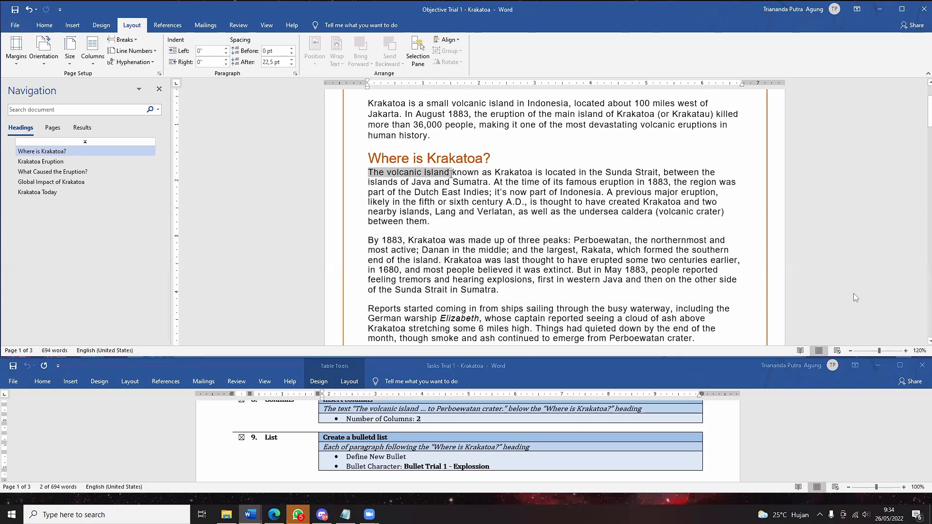
pyautogui.moveTo(452, 173); pyautogui.dragTo(510, 146)
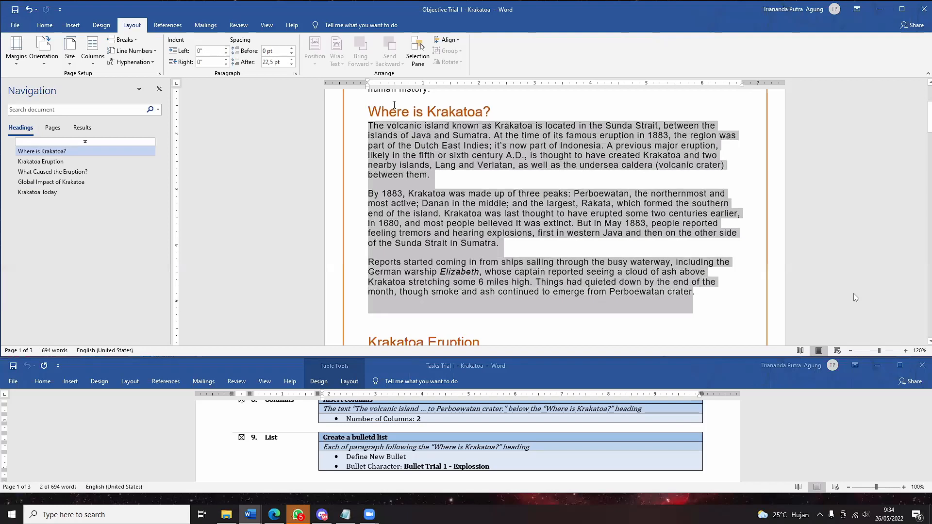
pyautogui.moveTo(393, 114); pyautogui.dragTo(699, 297)
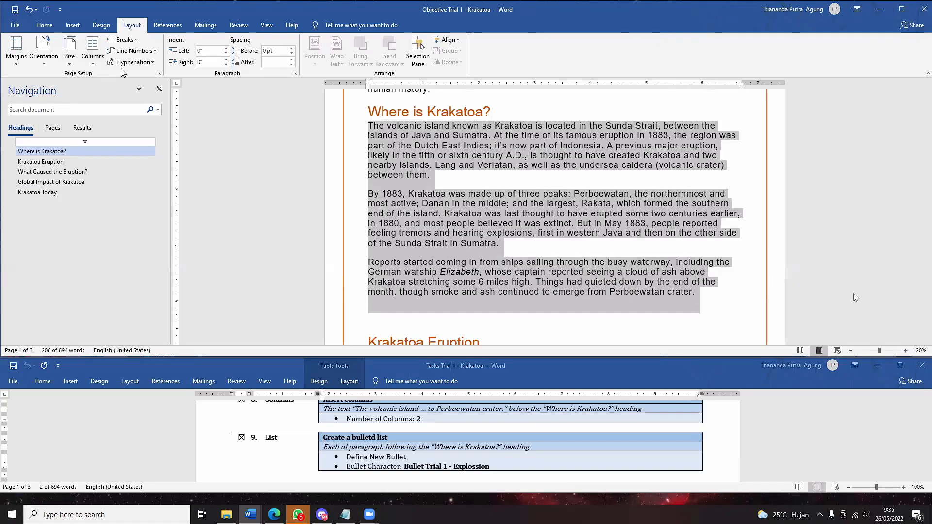
pyautogui.click(104, 62)
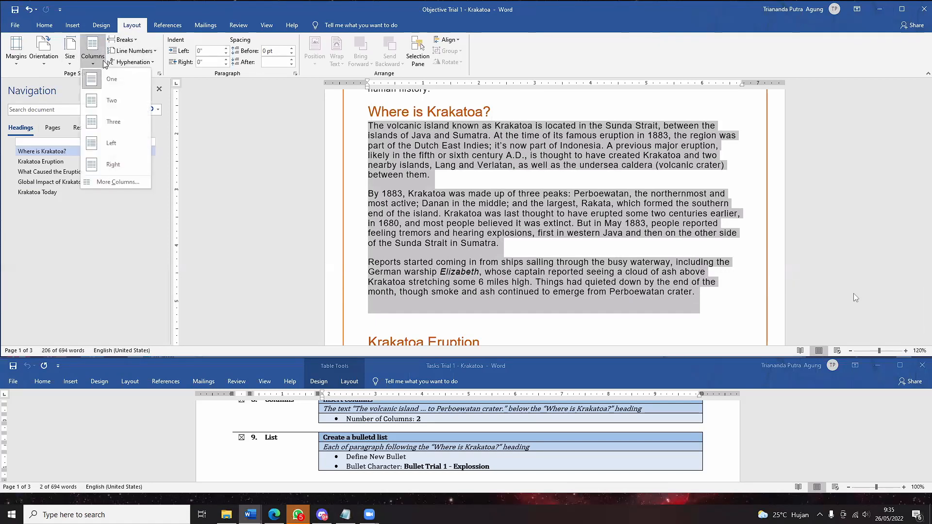
# - Apply the Two columns layout to the selected paragraphs, then undo and redo to verify it
pyautogui.click(116, 100)
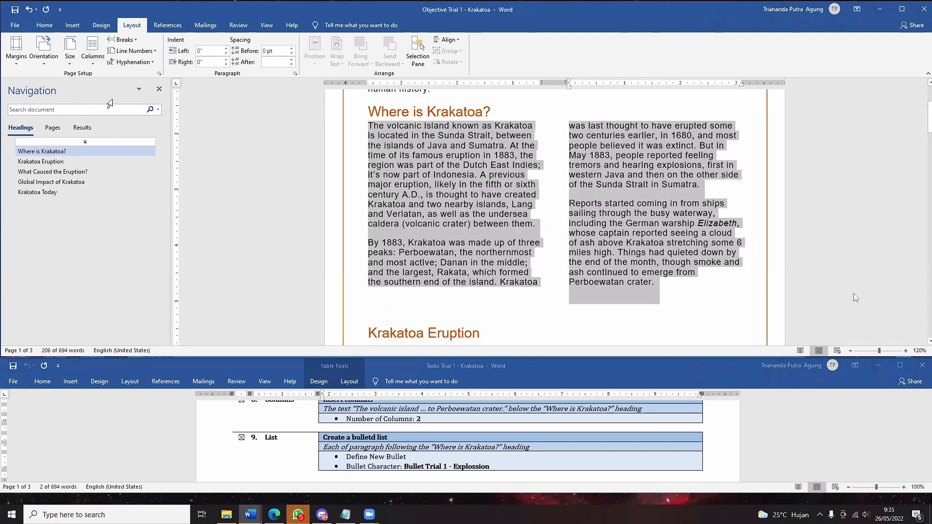
pyautogui.click(536, 242)
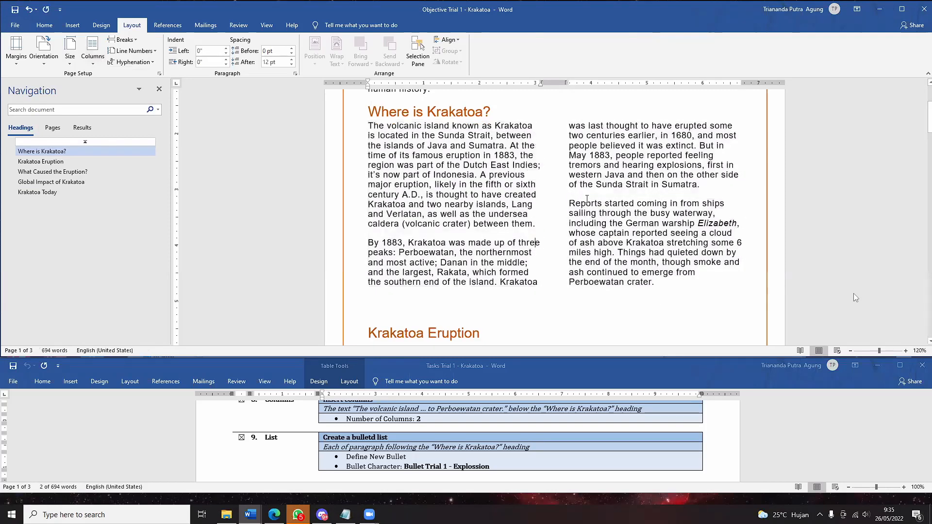
pyautogui.scroll(3, 853, 294)
pyautogui.scroll(-2, 854, 294)
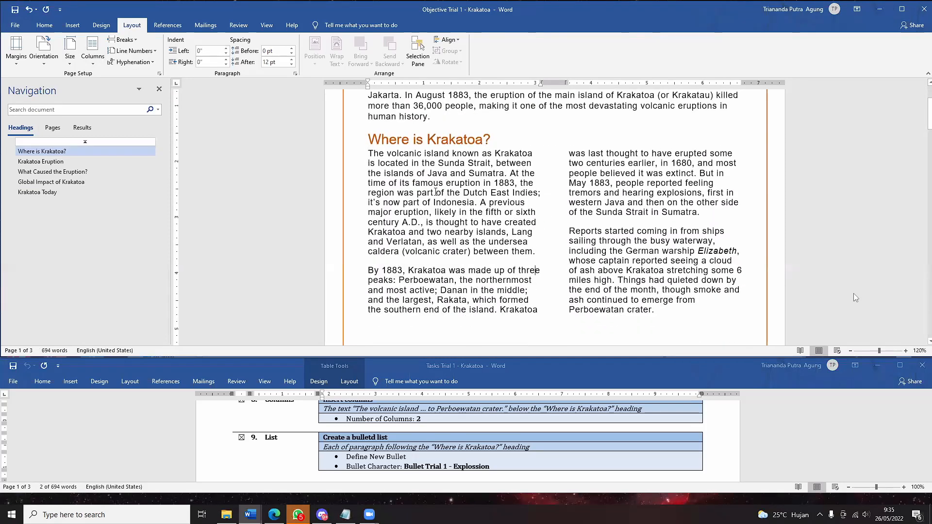
pyautogui.hotkey('ctrl', 'z')
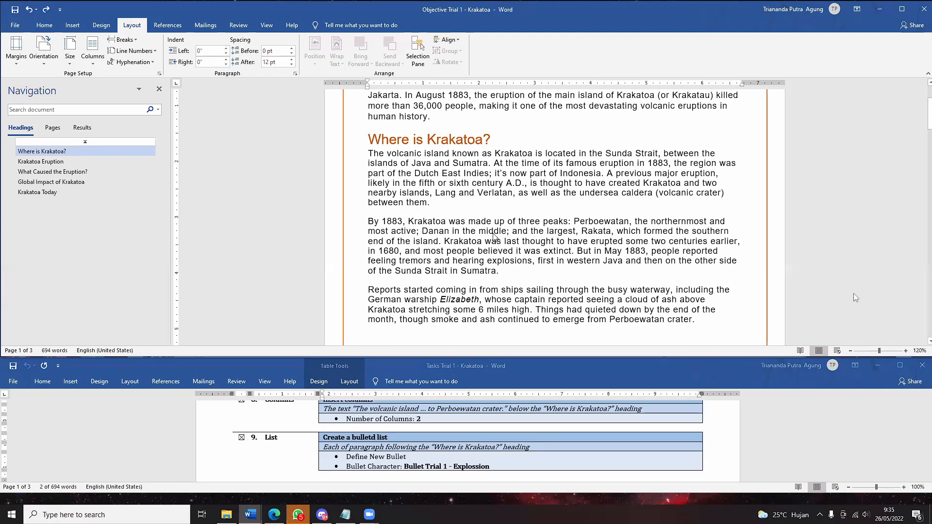
pyautogui.hotkey('ctrl', 'y')
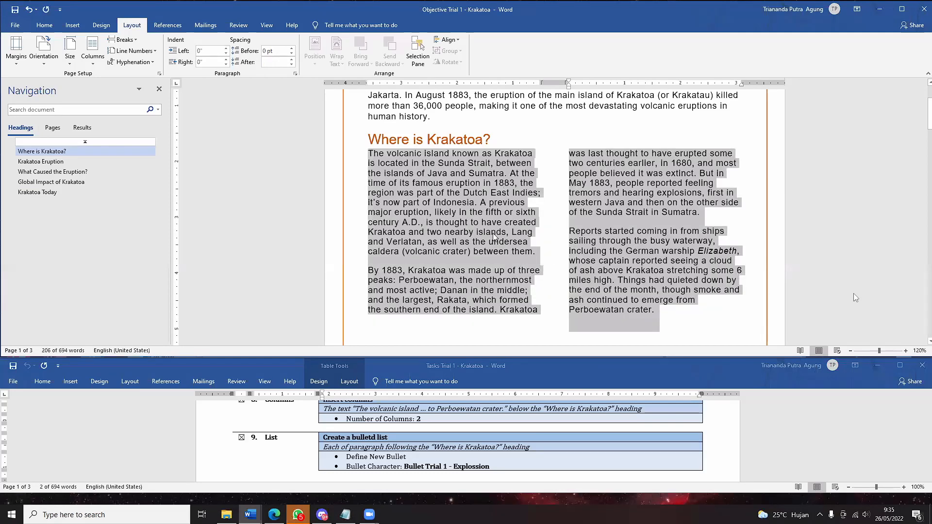
pyautogui.click(561, 206)
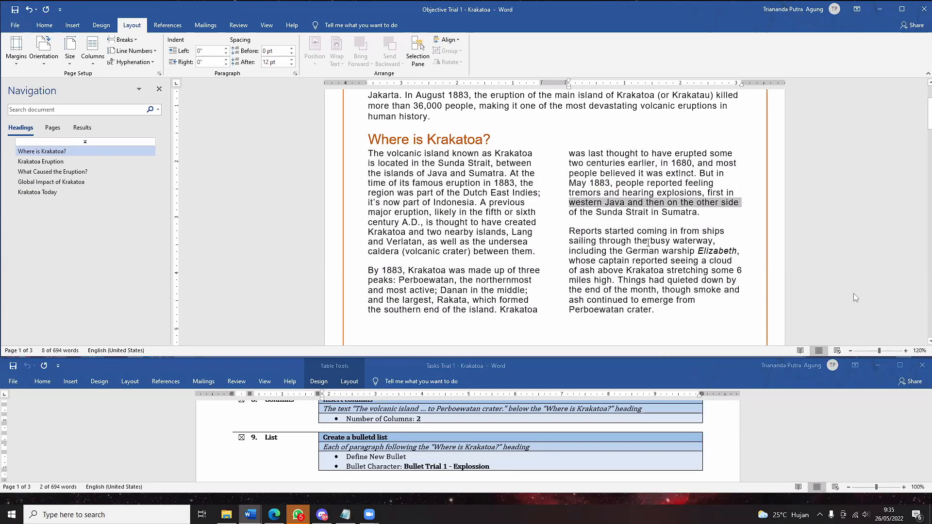
pyautogui.scroll(-5, 648, 243)
pyautogui.scroll(6, 509, 282)
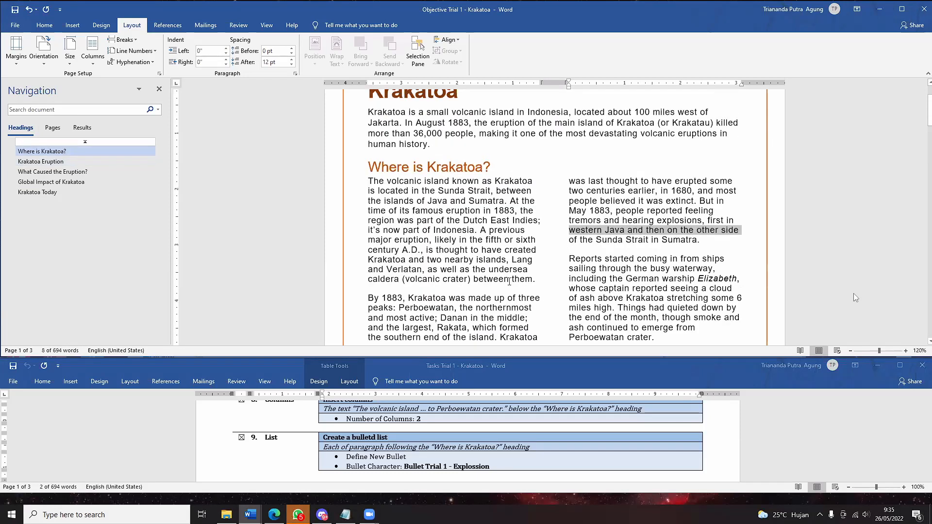
pyautogui.scroll(2, 587, 306)
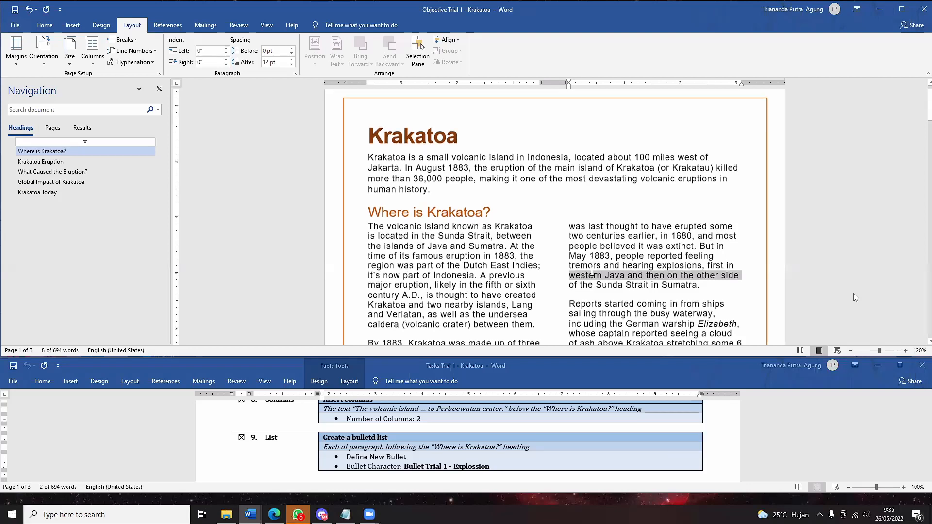
pyautogui.scroll(-7, 592, 272)
pyautogui.scroll(-1, 525, 432)
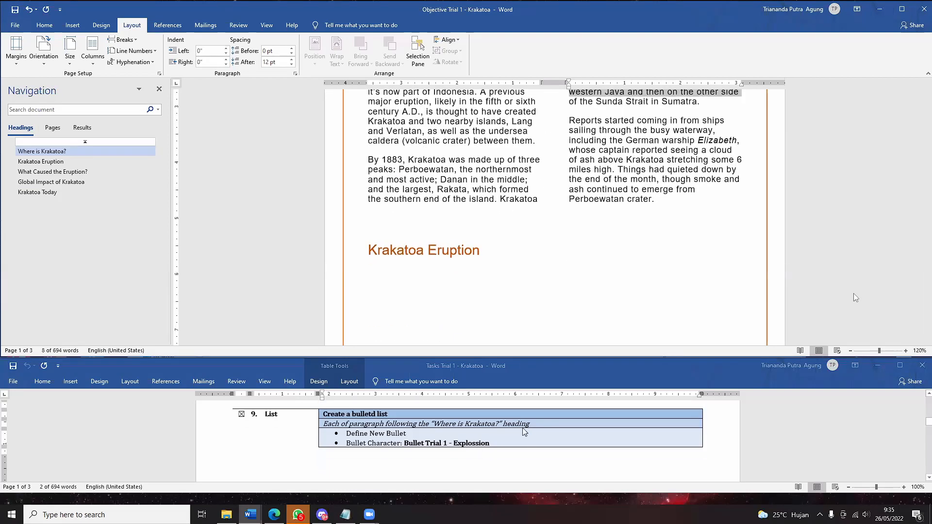
pyautogui.scroll(-2, 517, 425)
pyautogui.scroll(2, 509, 421)
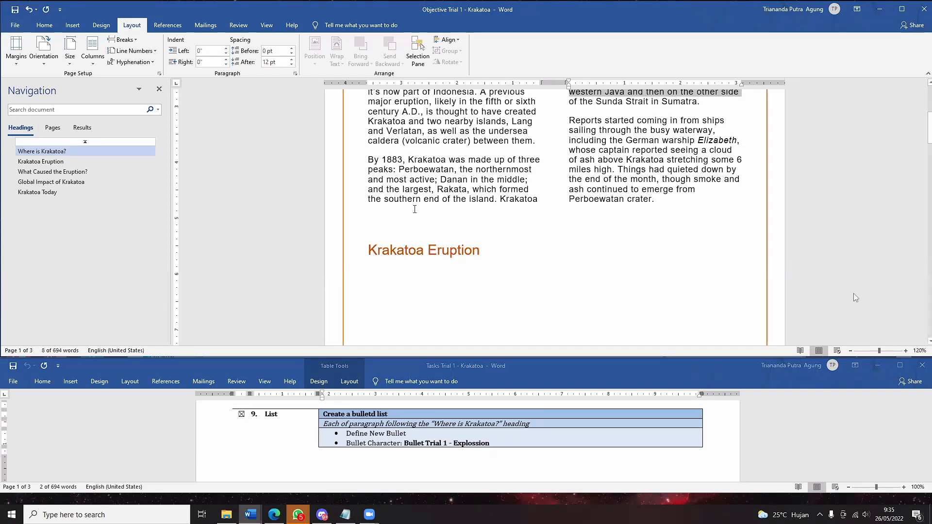
pyautogui.click(558, 200)
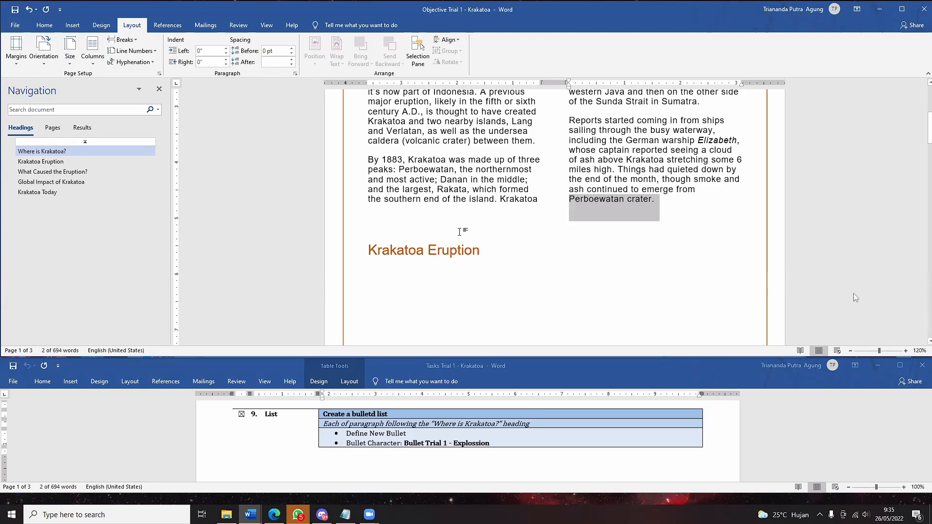
pyautogui.scroll(3, 459, 232)
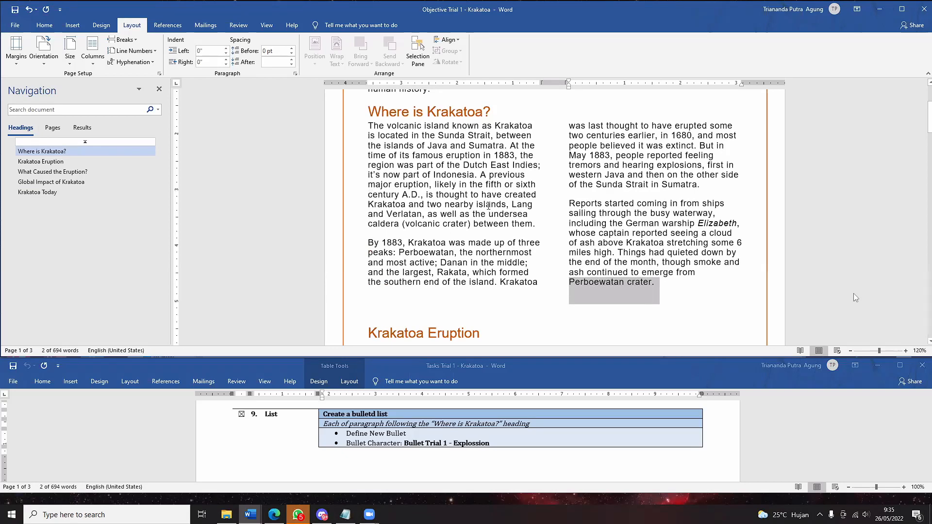
pyautogui.scroll(-1, 51, 36)
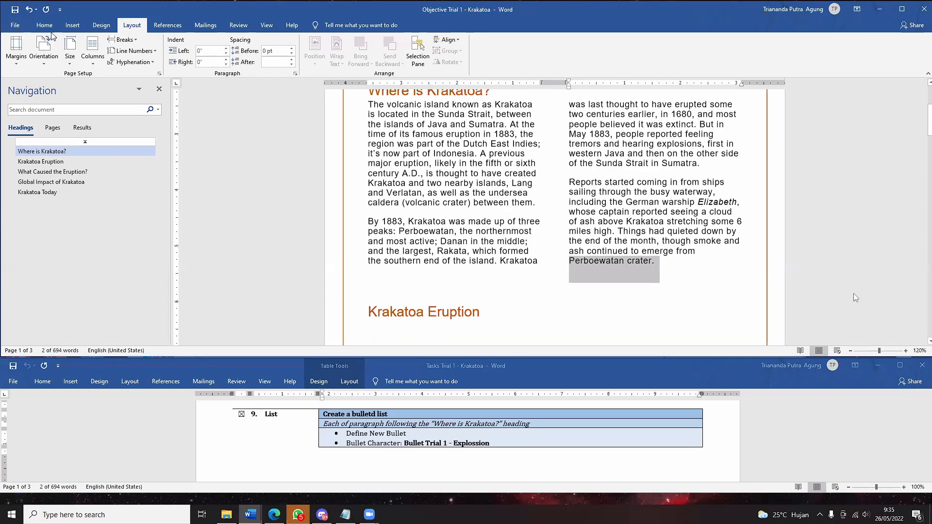
# - Start Define New Bullet from the Home tab's Bullets menu and bring up the SIMULASI 02 folder
pyautogui.click(50, 27)
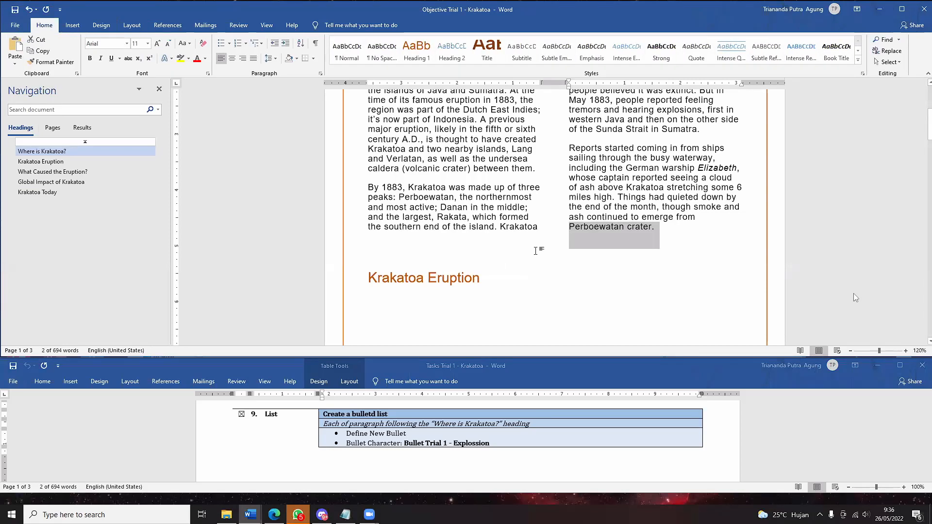
pyautogui.click(230, 44)
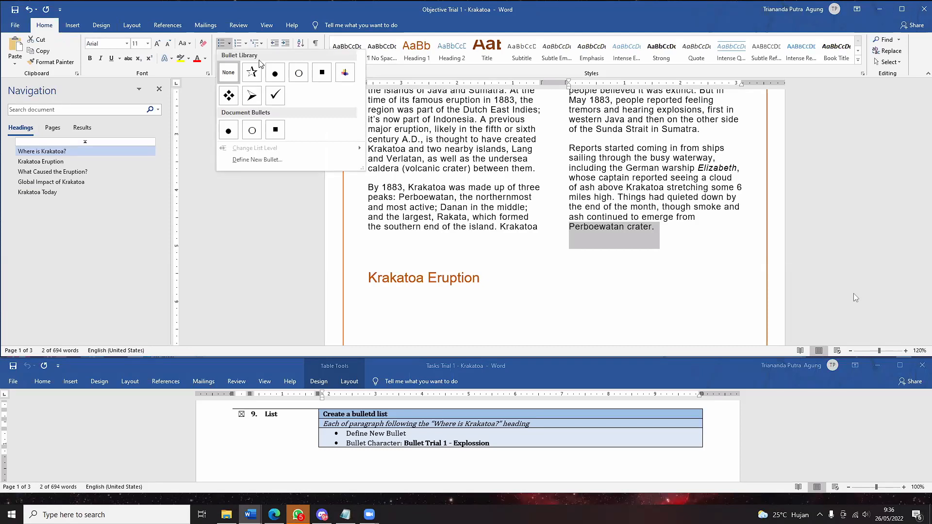
pyautogui.click(292, 164)
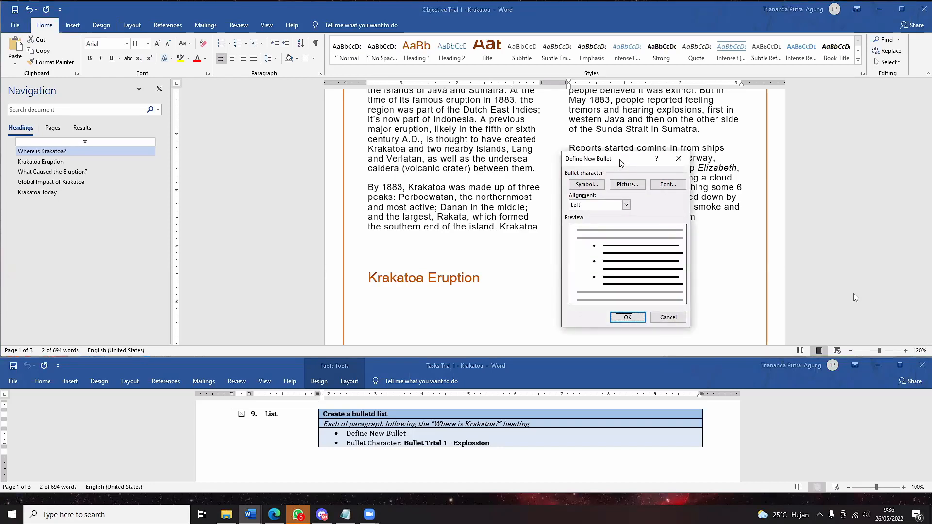
pyautogui.moveTo(622, 163); pyautogui.dragTo(516, 139)
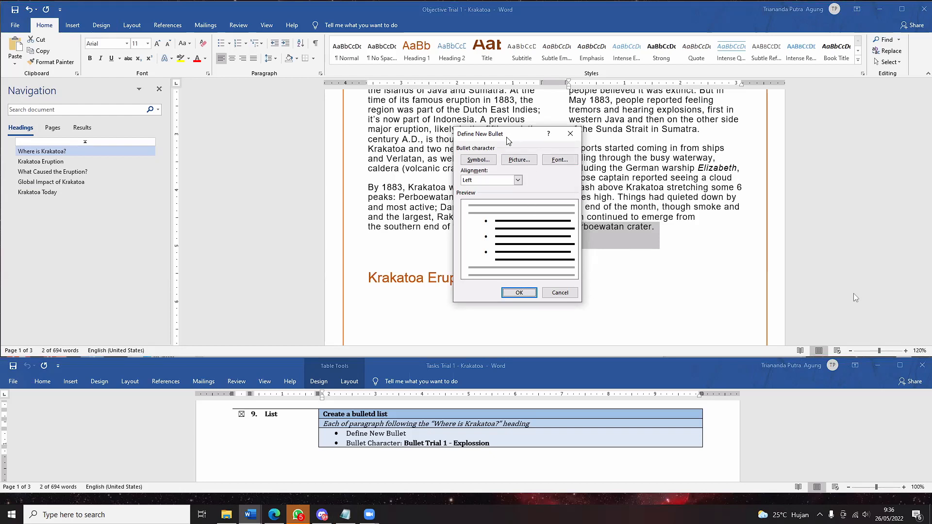
pyautogui.moveTo(507, 137); pyautogui.dragTo(497, 138)
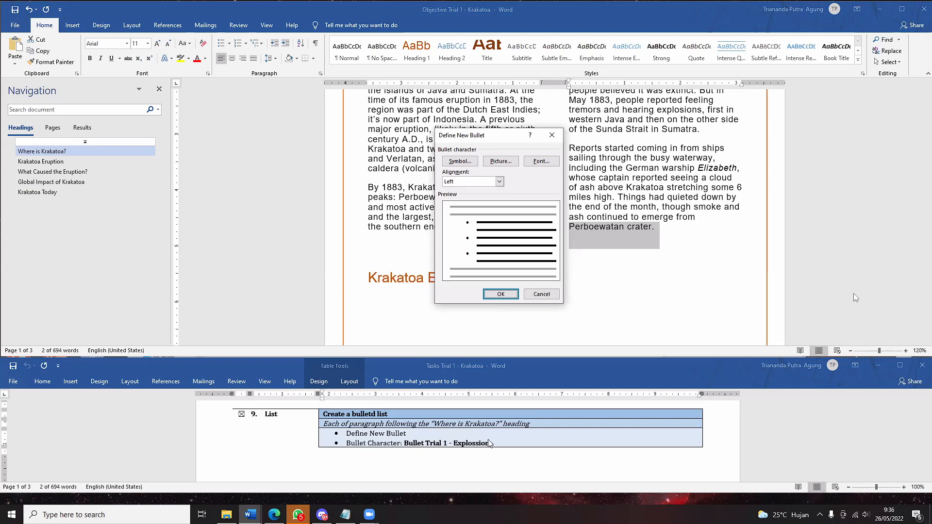
pyautogui.click(226, 514)
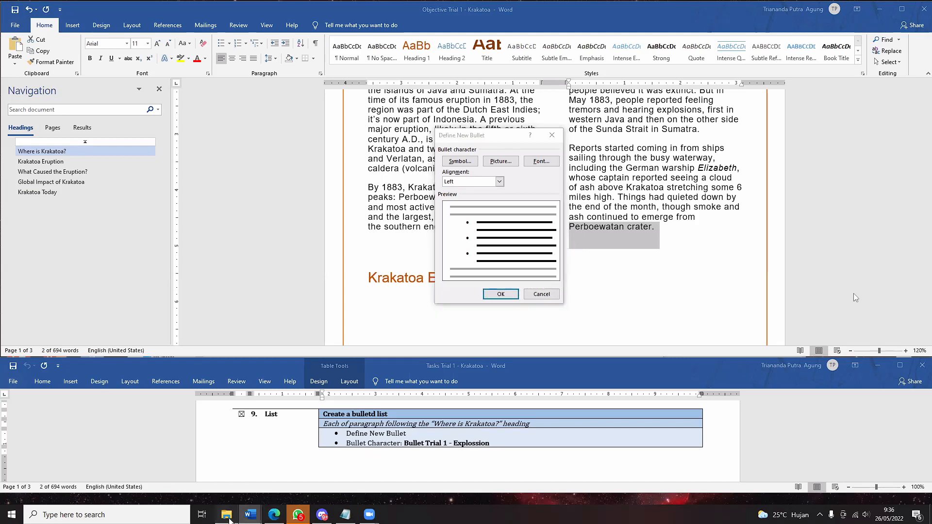
pyautogui.click(294, 369)
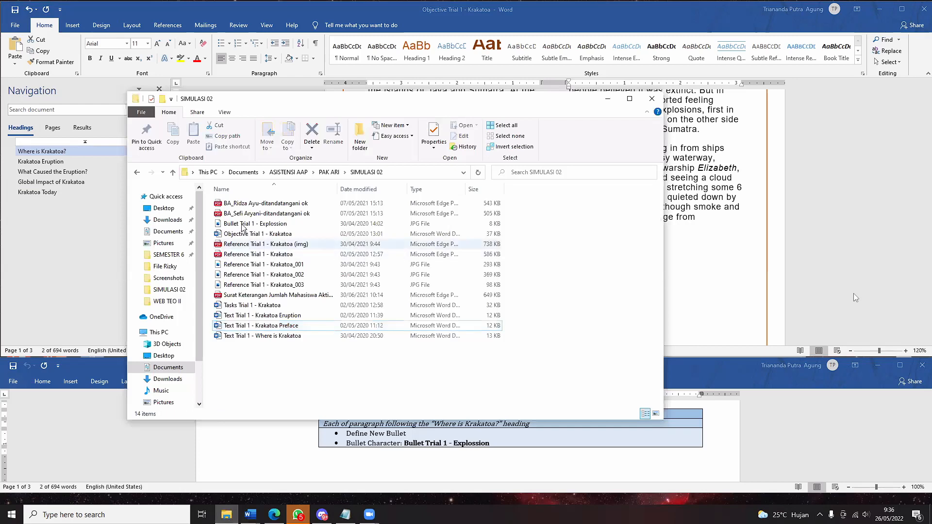
# - Select the Bullet Trial 1 - Explossion image in File Explorer, then minimise the window
pyautogui.click(293, 227)
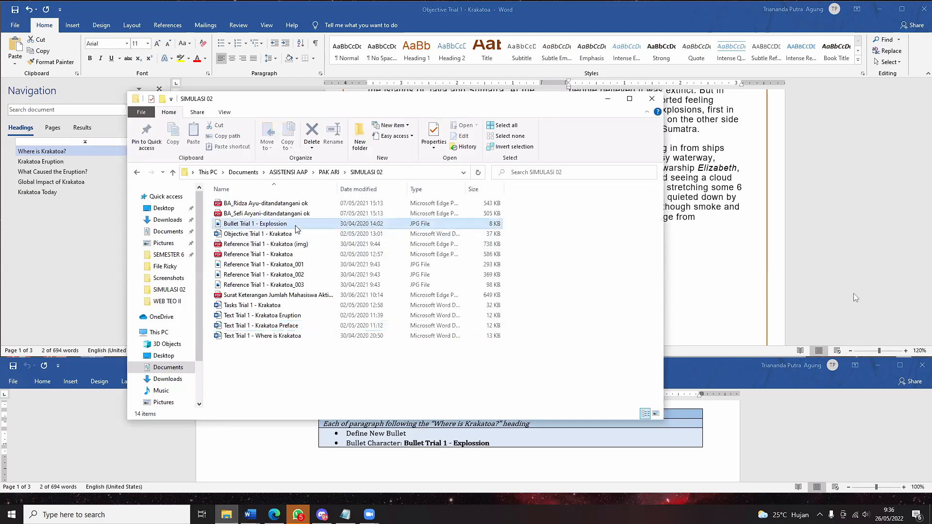
pyautogui.click(617, 98)
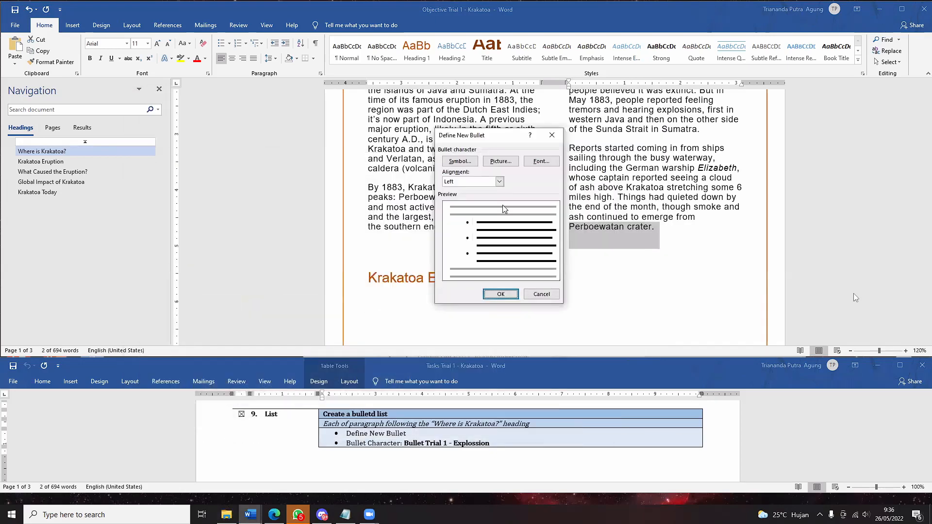
# - Choose a picture bullet from a local file and browse to the Documents folder
pyautogui.click(501, 162)
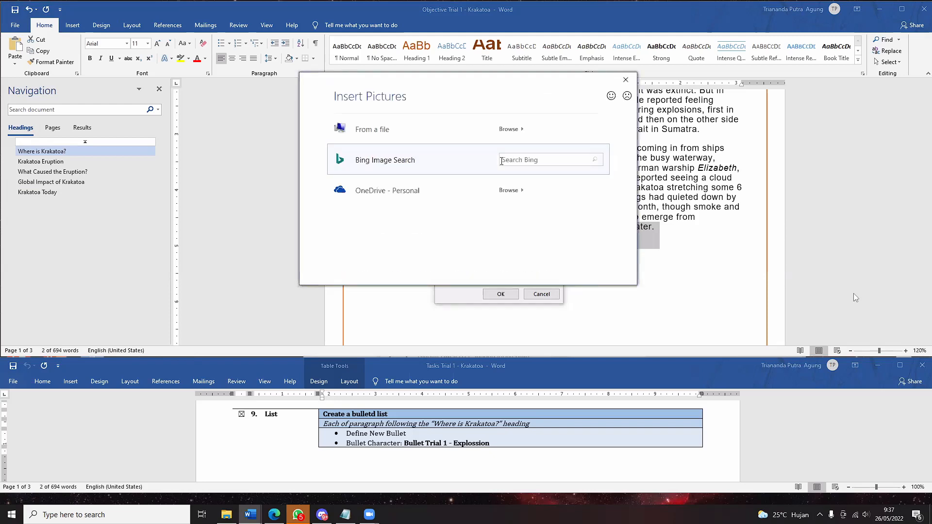
pyautogui.moveTo(428, 84); pyautogui.dragTo(529, 141)
pyautogui.click(398, 97)
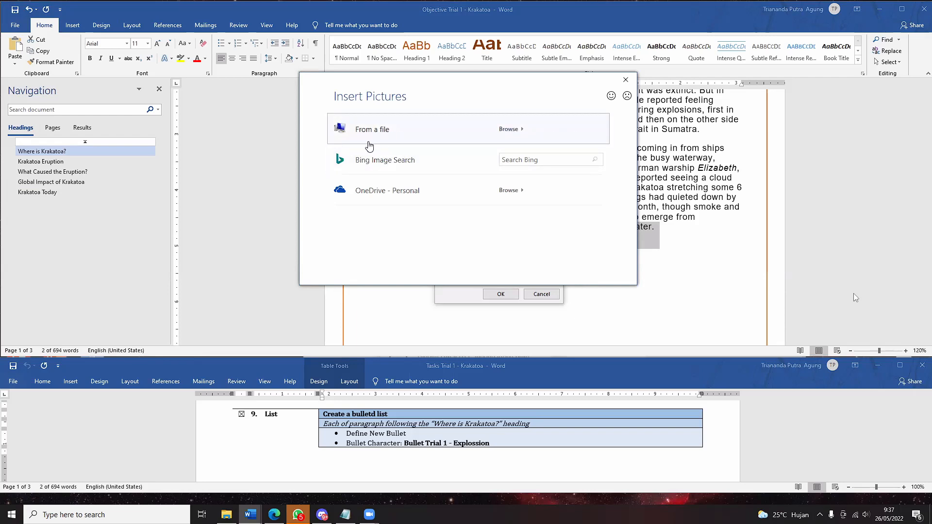
pyautogui.click(381, 121)
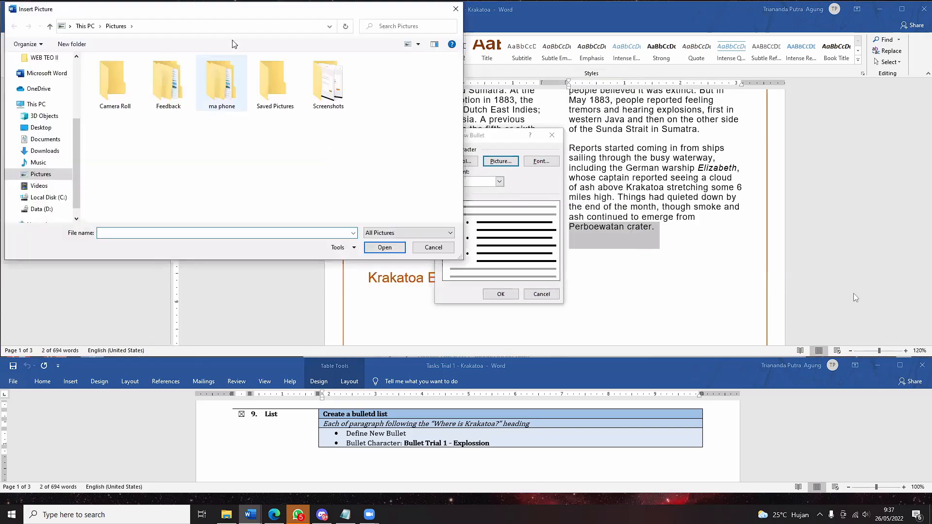
pyautogui.click(237, 190)
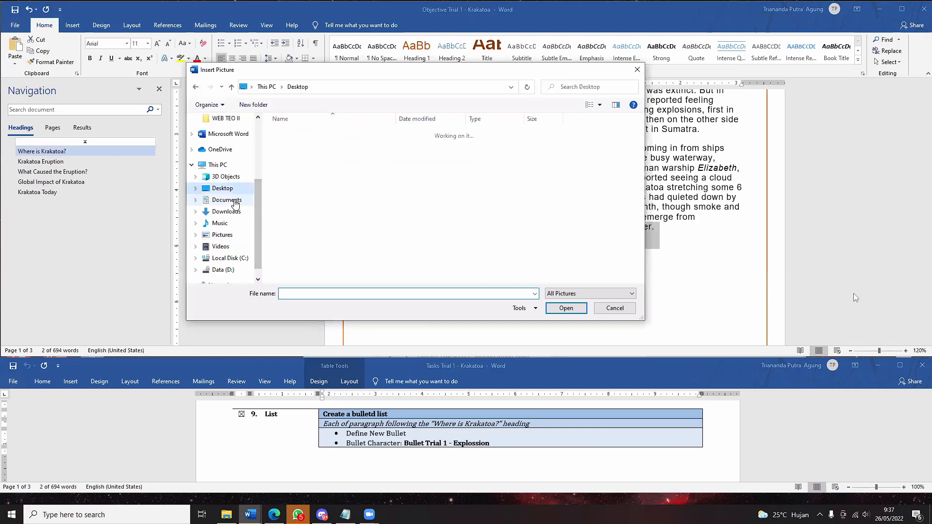
pyautogui.click(234, 200)
# - Open ASISTENSI AAP > PAK ARI > SIMULASI 02 and insert Bullet Trial 1 - Explossion as the bullet
pyautogui.doubleClick(308, 144)
pyautogui.doubleClick(309, 144)
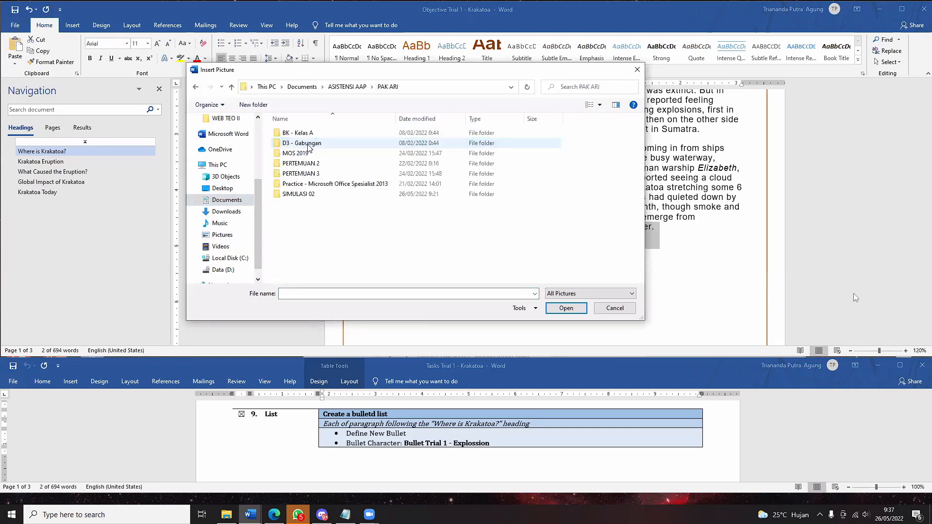
pyautogui.click(314, 195)
pyautogui.doubleClick(314, 194)
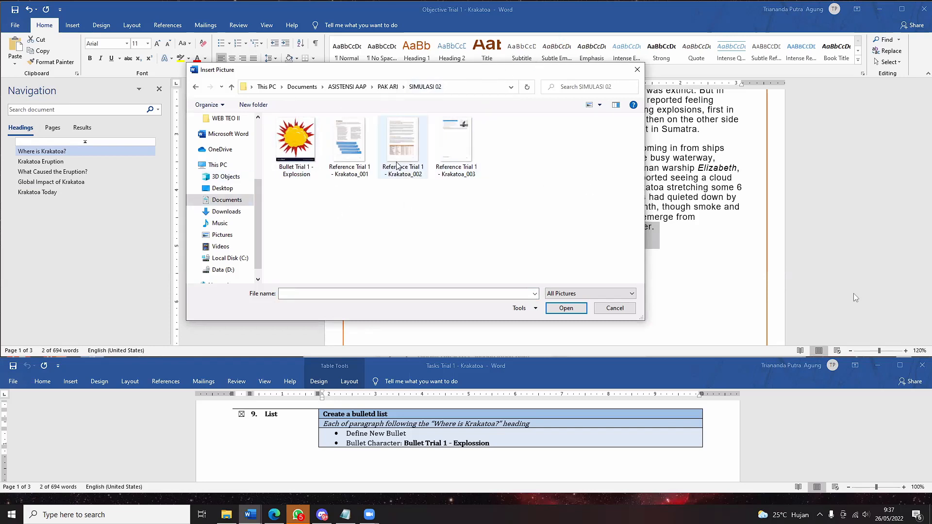
pyautogui.click(313, 148)
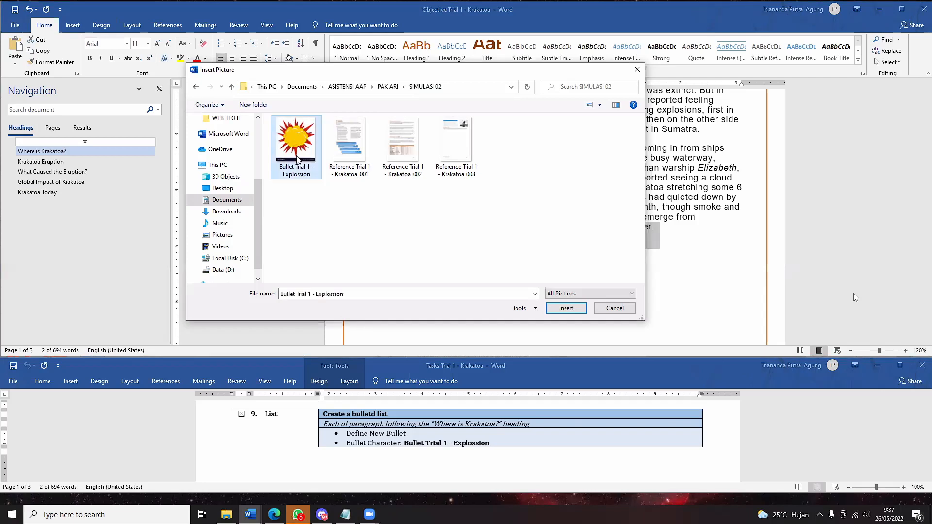
pyautogui.click(560, 309)
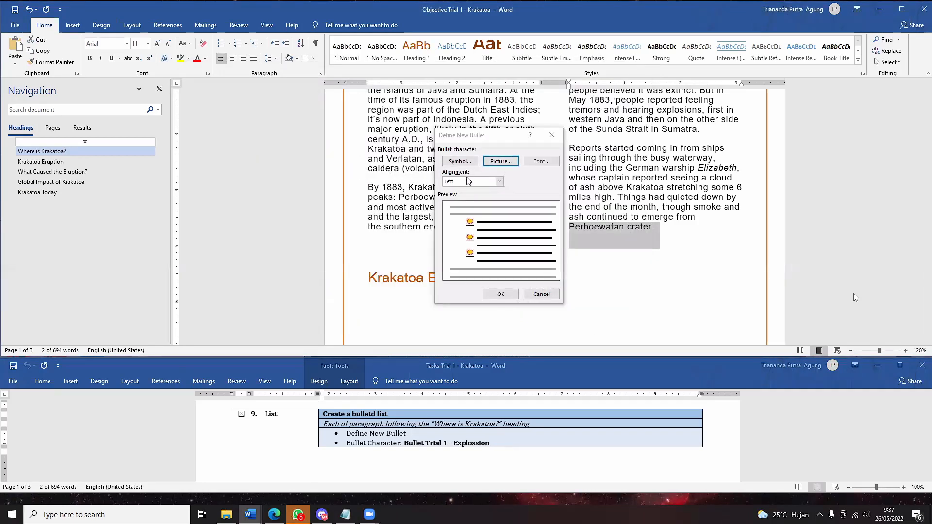
pyautogui.click(501, 293)
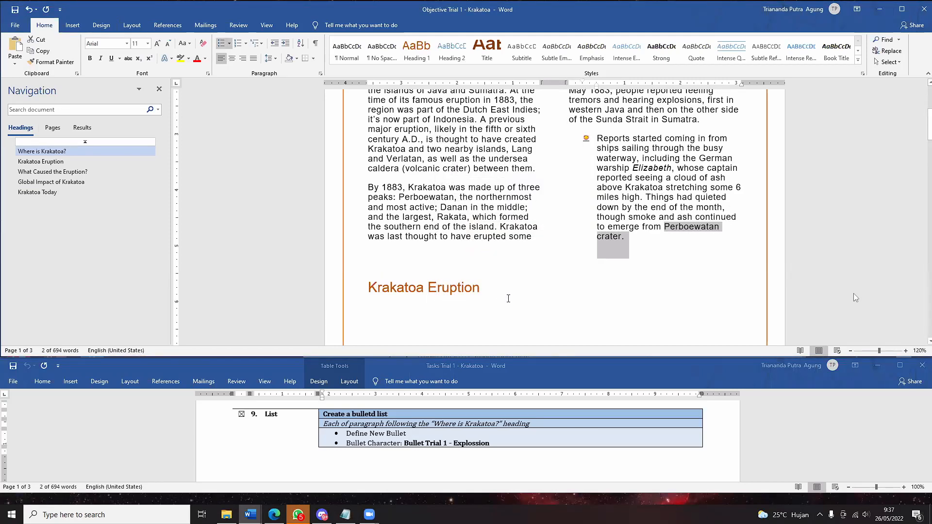
# - Undo the single-paragraph bullet, then apply the sun picture bullet to all three Krakatoa paragraphs
pyautogui.hotkey('ctrl', 'z')
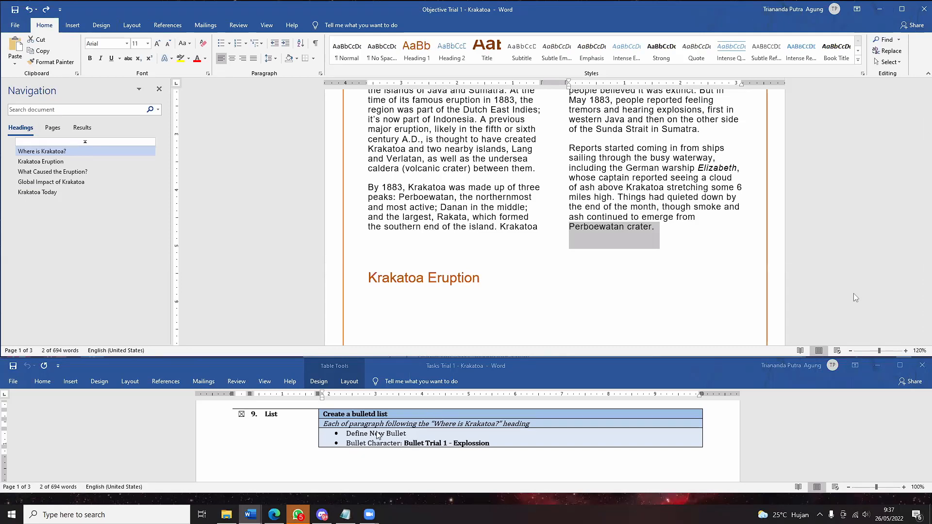
pyautogui.scroll(2, 500, 308)
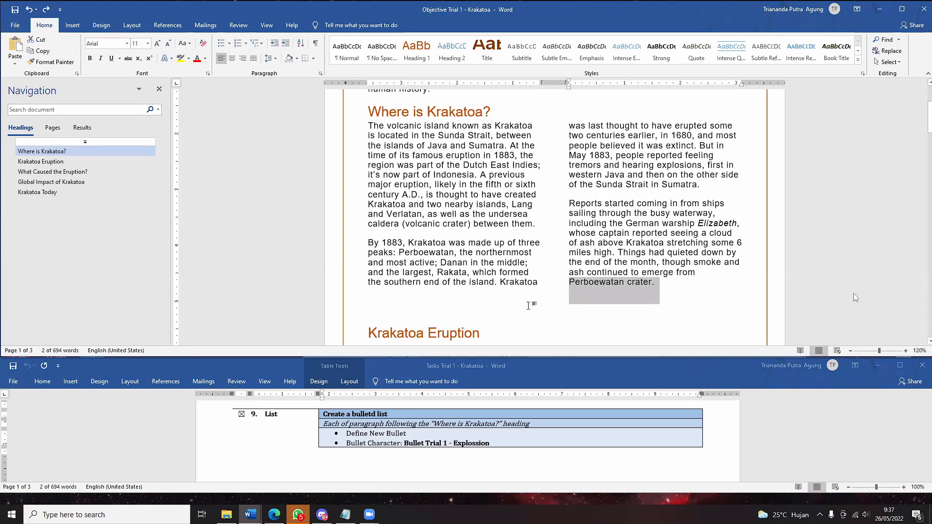
pyautogui.moveTo(659, 284); pyautogui.dragTo(376, 126)
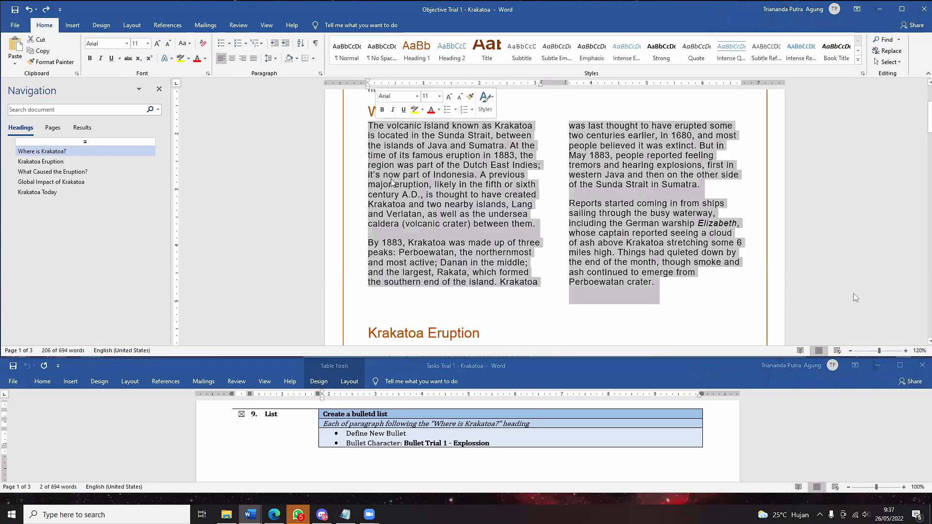
pyautogui.click(229, 43)
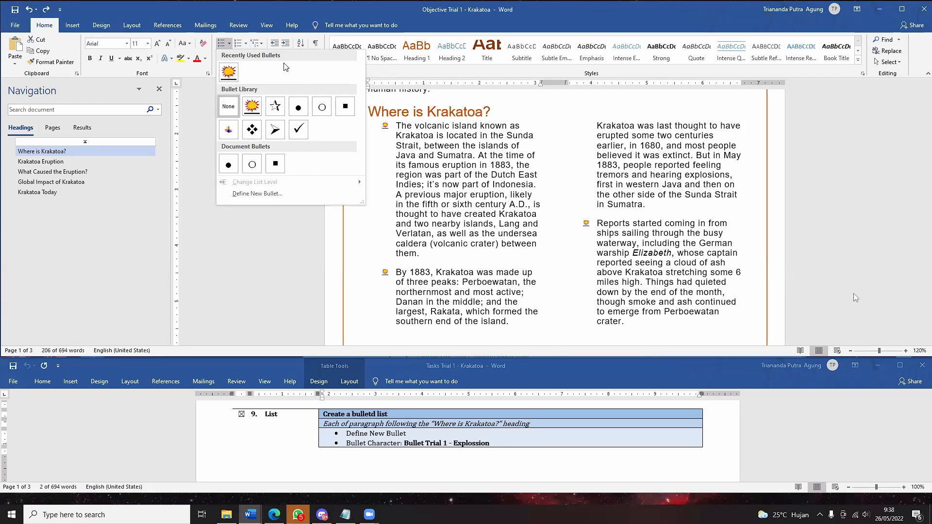
pyautogui.click(229, 78)
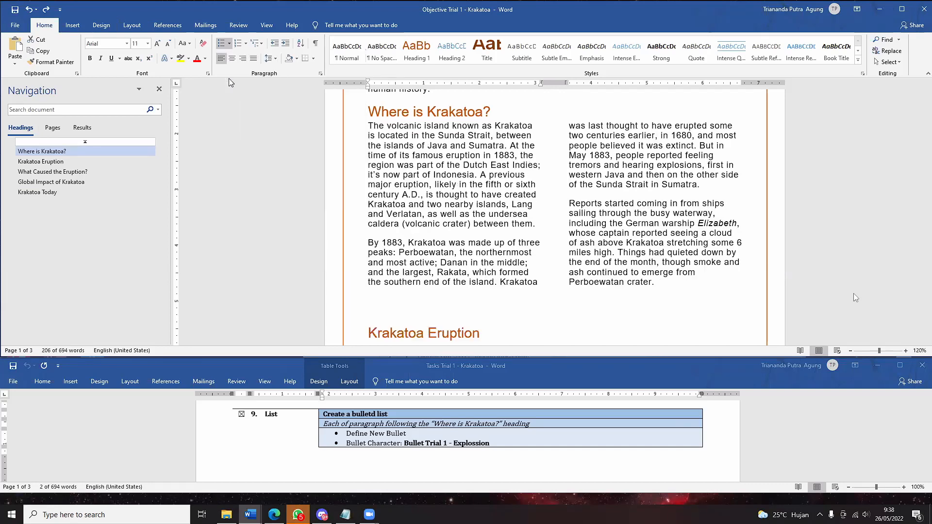
pyautogui.click(597, 184)
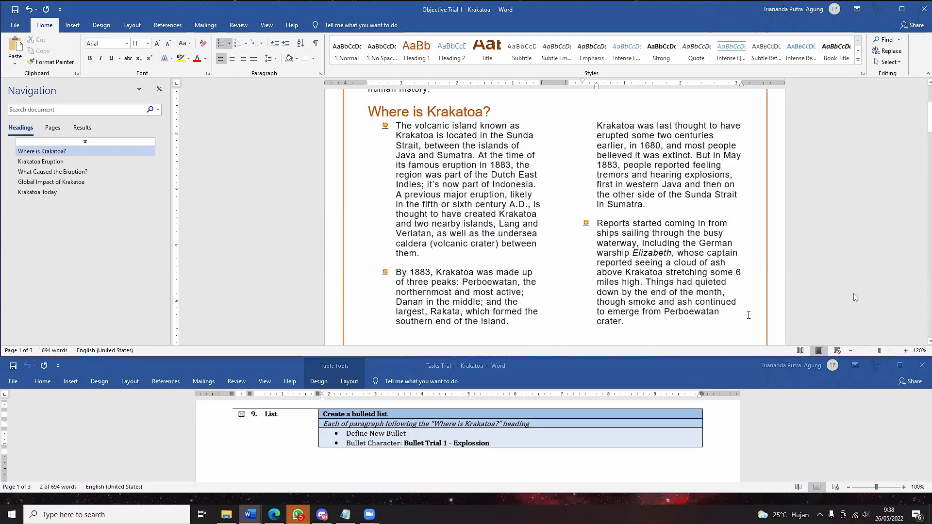
pyautogui.scroll(-2, 749, 315)
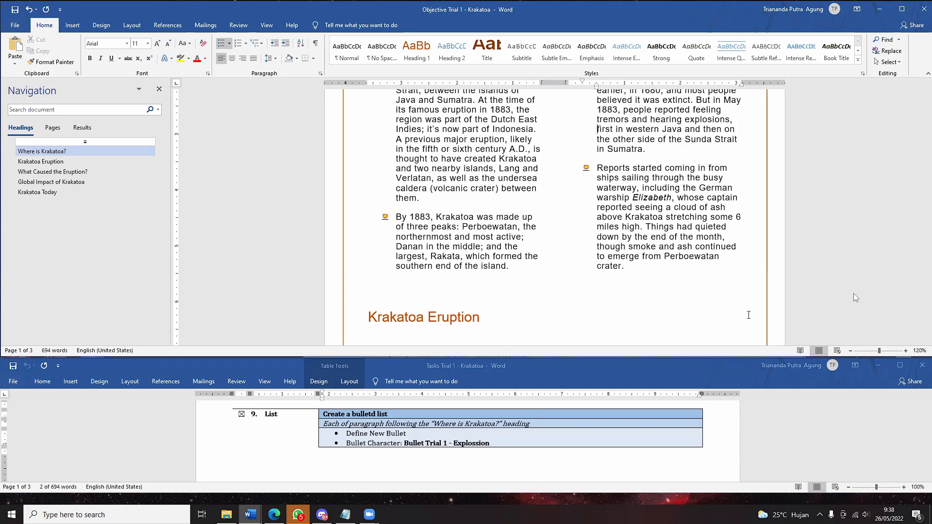
pyautogui.scroll(-8, 759, 459)
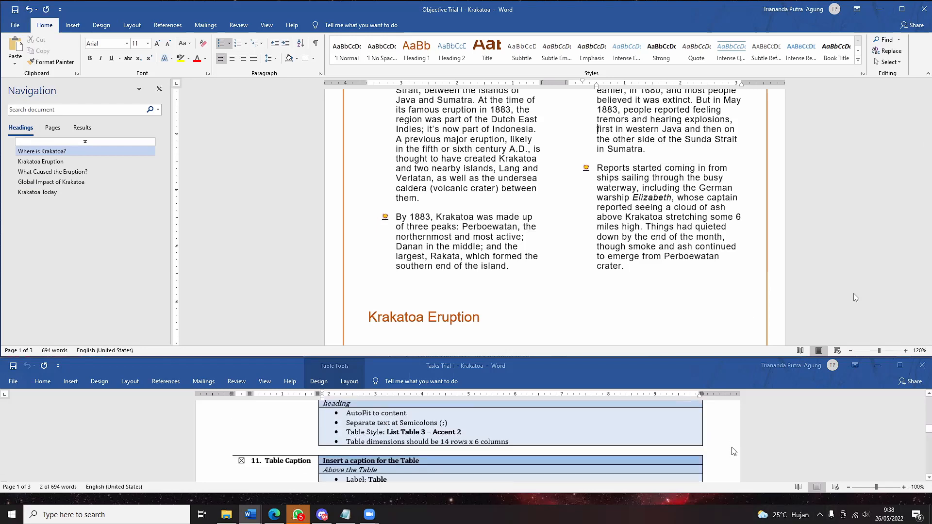
pyautogui.scroll(2, 740, 446)
pyautogui.scroll(2, 740, 445)
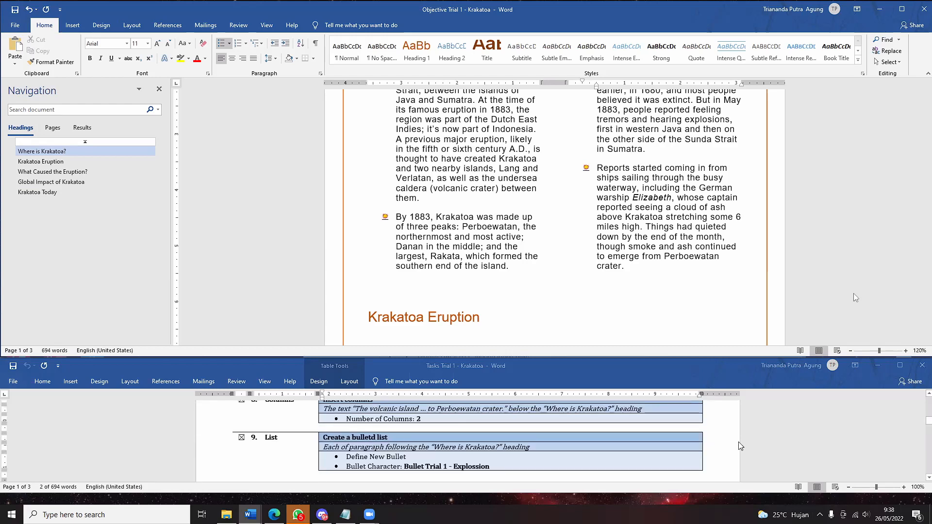
pyautogui.scroll(-3, 741, 446)
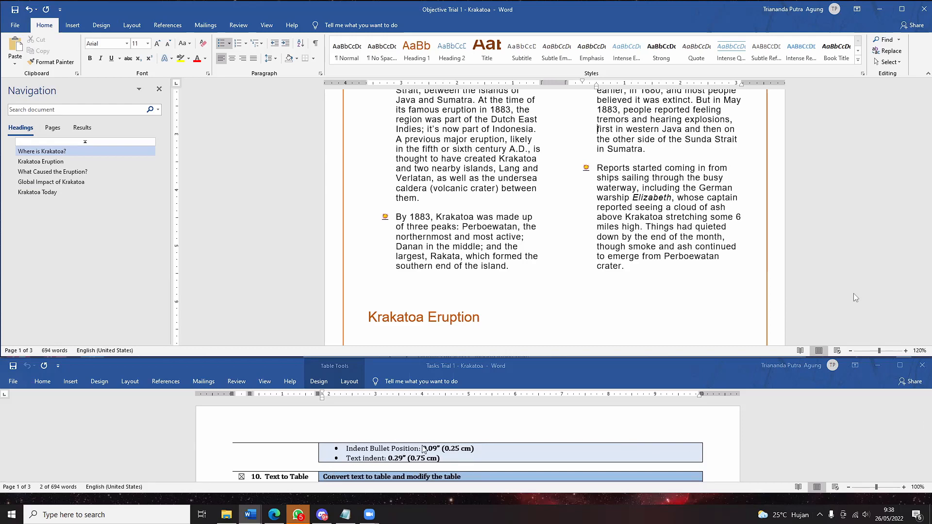
pyautogui.click(230, 45)
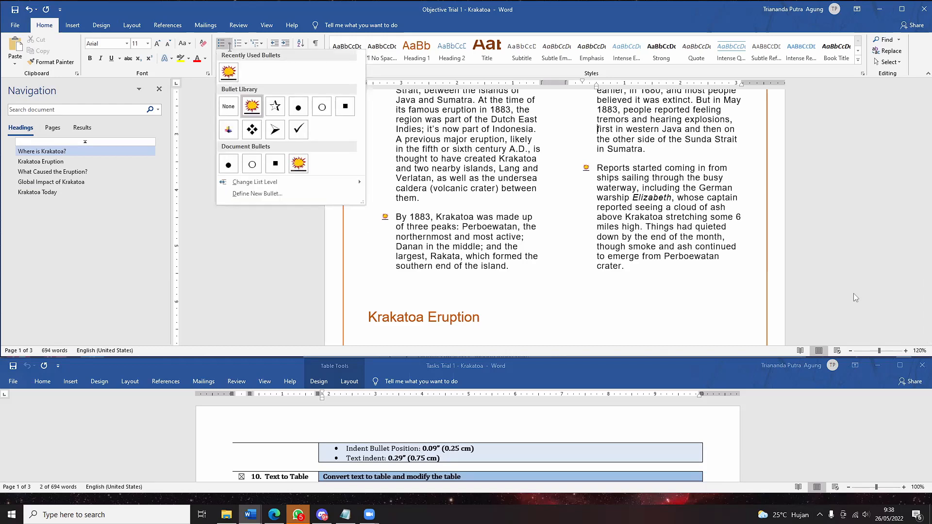
pyautogui.click(385, 217)
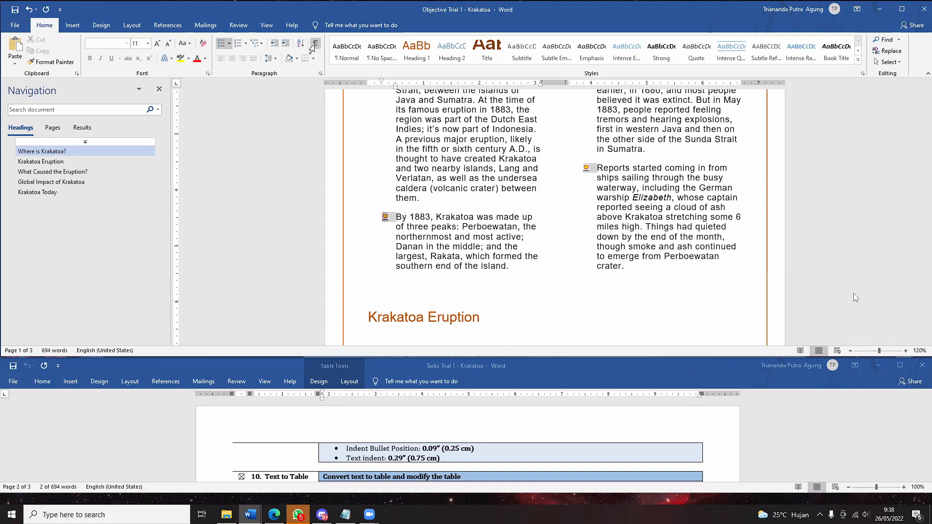
# - In Adjust List Indents for the sun-bullet list, enter 0.09" bullet position and 0.29" text indent
pyautogui.rightClick(389, 221)
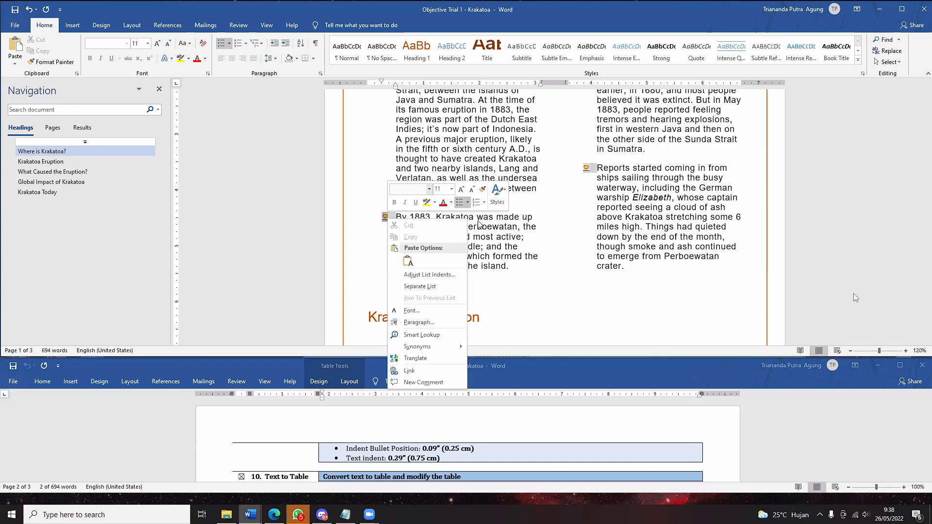
pyautogui.click(432, 274)
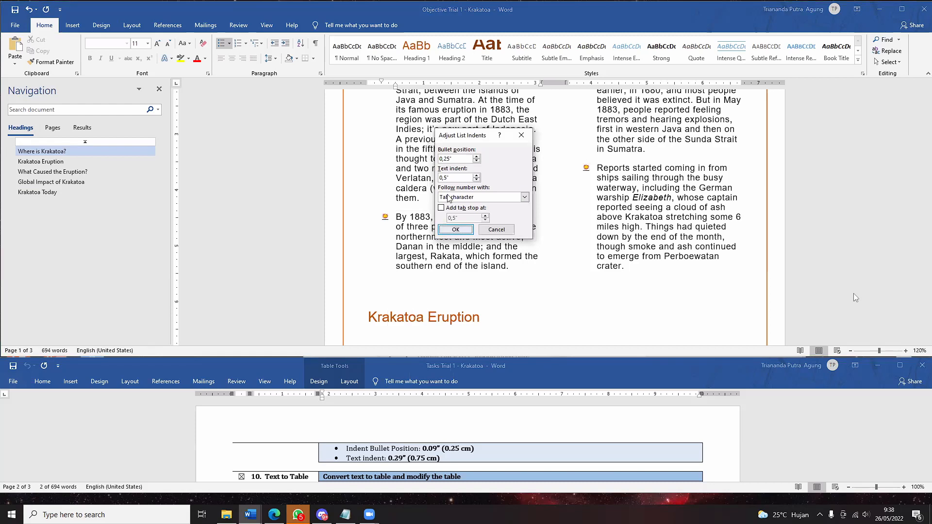
pyautogui.click(449, 160)
pyautogui.press('BackSpace')
pyautogui.press('BackSpace')
pyautogui.press('BackSpace')
pyautogui.write('09')
pyautogui.click(443, 178)
pyautogui.press('Delete')
pyautogui.press('Delete')
pyautogui.write('29')
pyautogui.click(456, 230)
pyautogui.scroll(3, 462, 229)
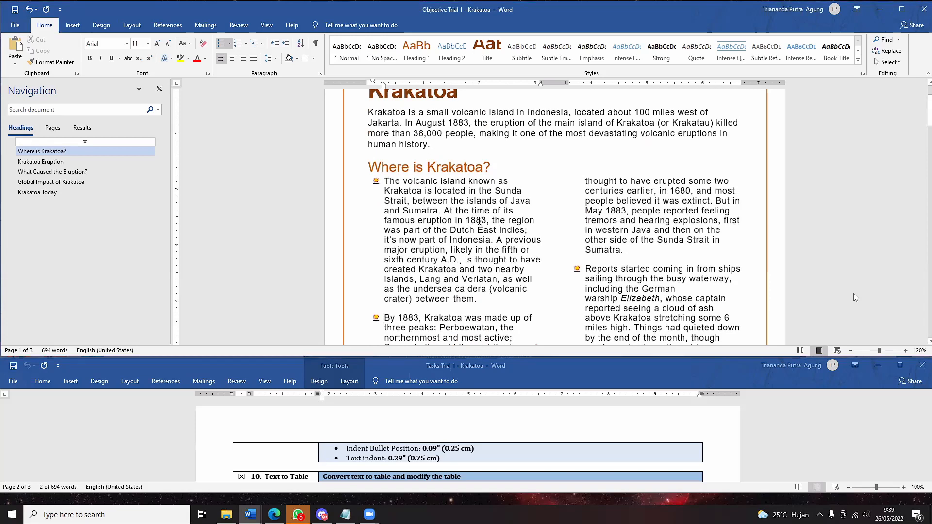
pyautogui.scroll(1, 508, 452)
pyautogui.scroll(-1, 437, 449)
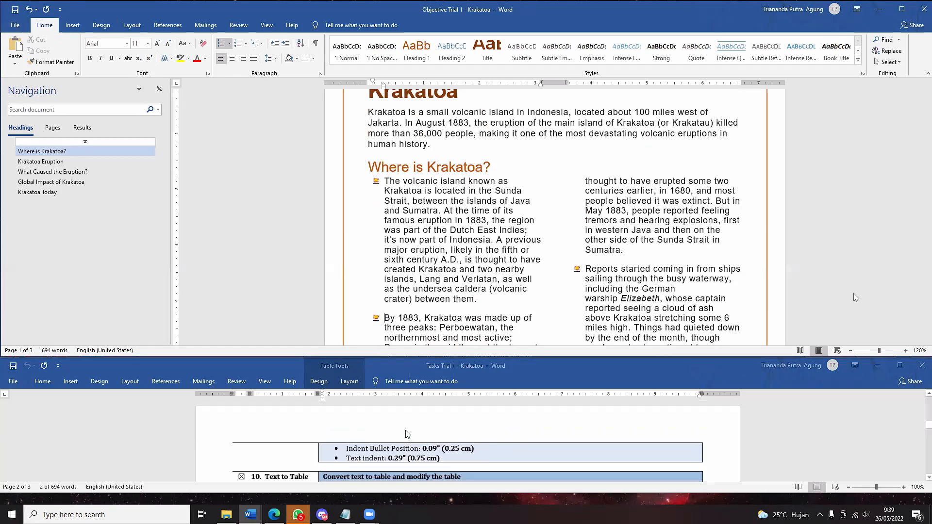
pyautogui.click(376, 181)
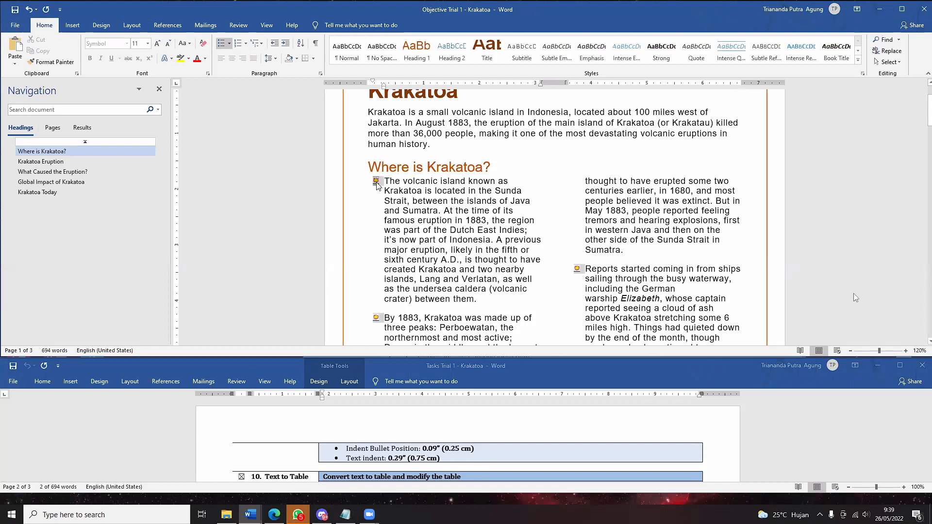
pyautogui.rightClick(376, 183)
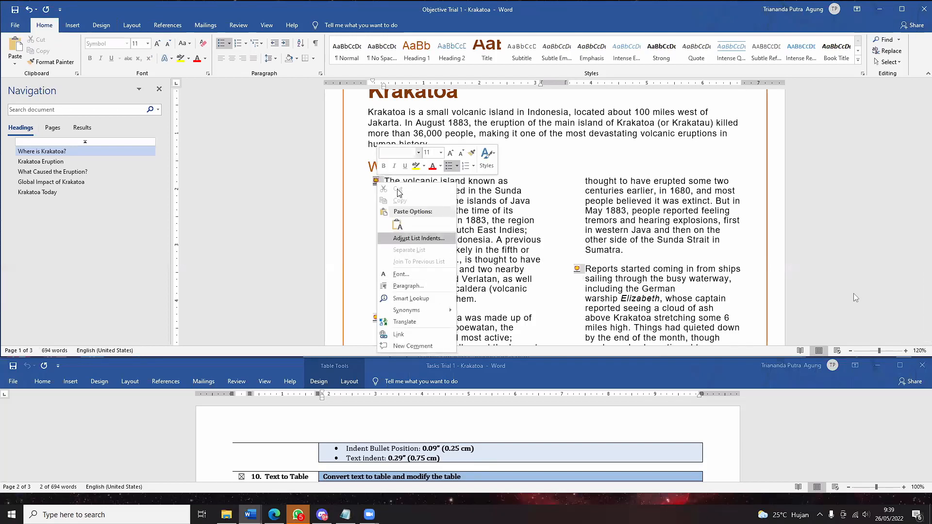
pyautogui.click(375, 180)
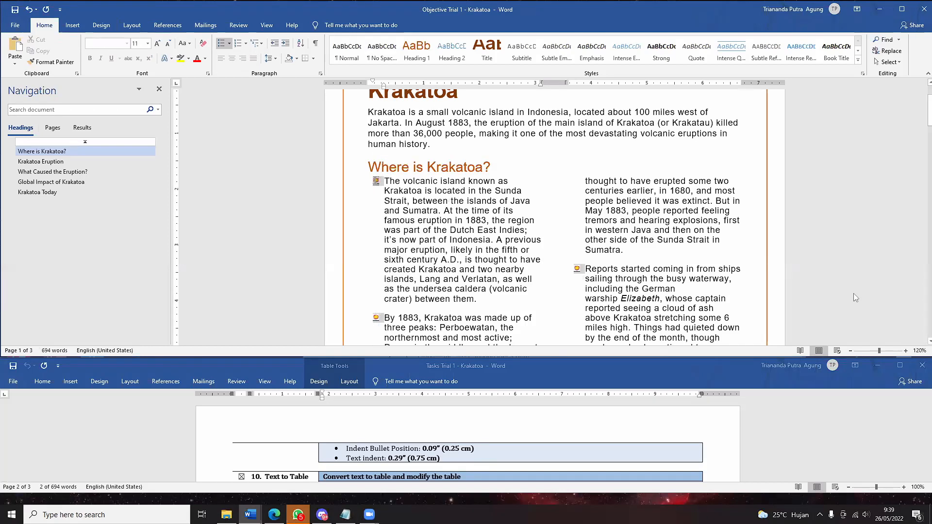
pyautogui.click(231, 44)
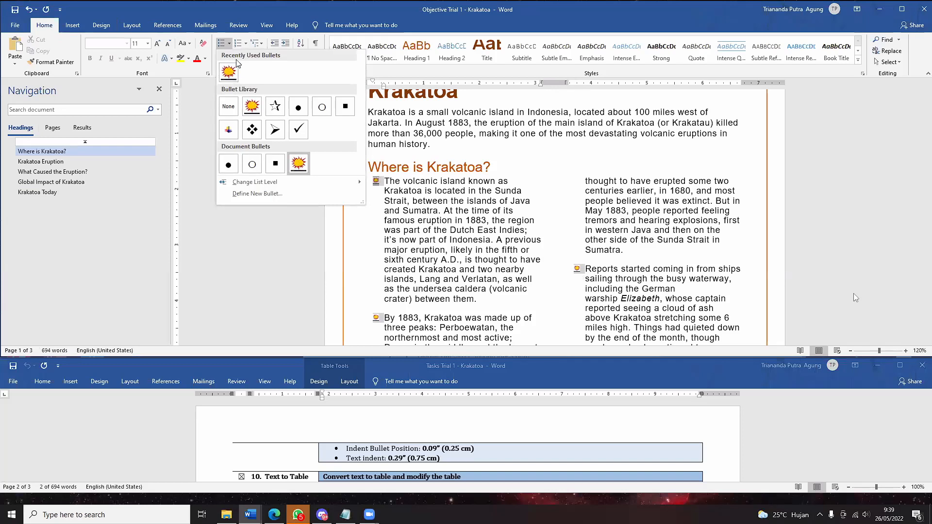
pyautogui.rightClick(230, 74)
pyautogui.click(262, 66)
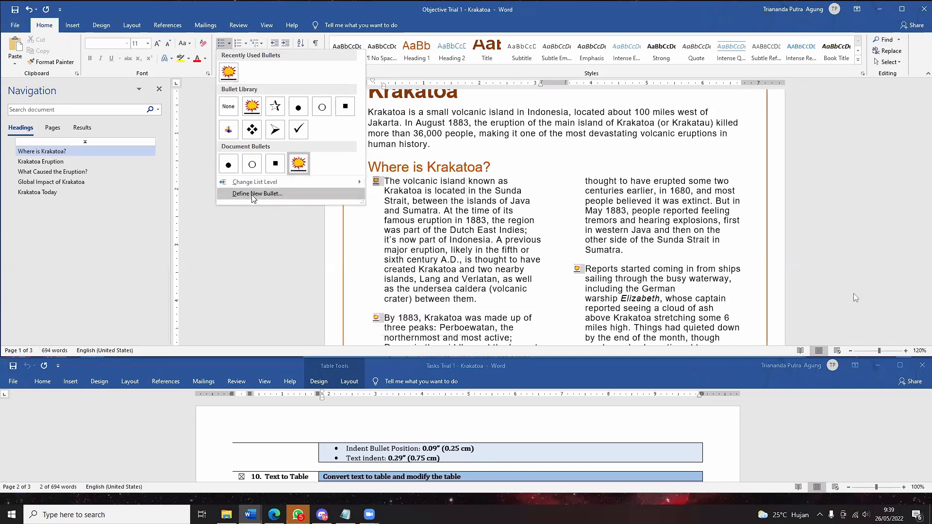
pyautogui.click(479, 146)
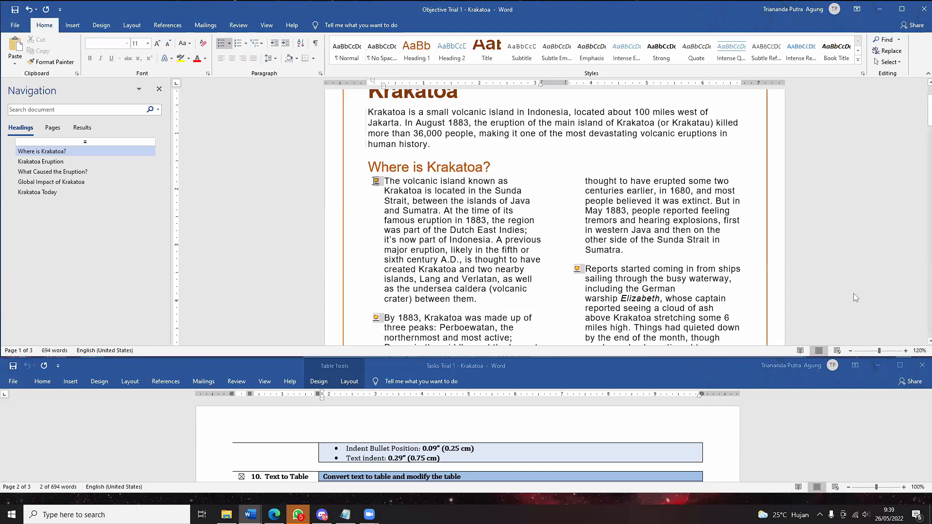
pyautogui.click(378, 182)
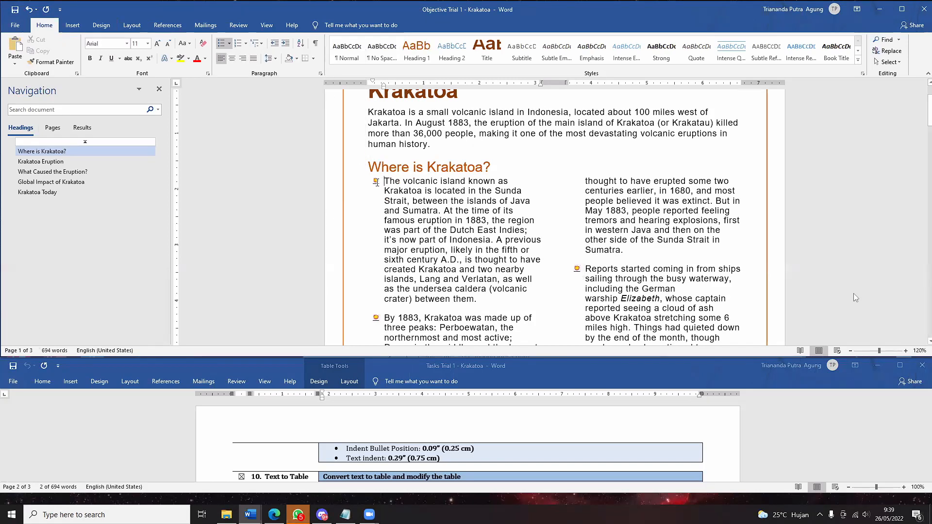
pyautogui.click(377, 182)
pyautogui.rightClick(377, 181)
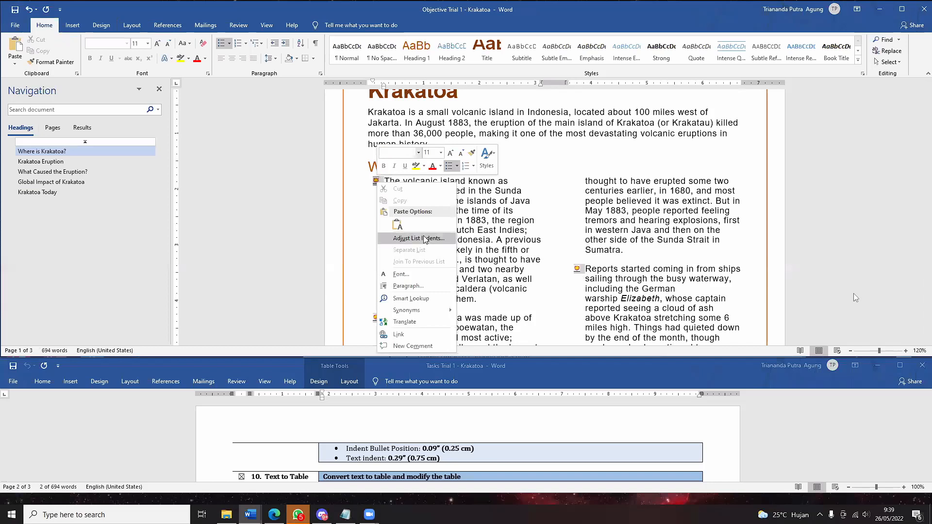
pyautogui.press('Escape')
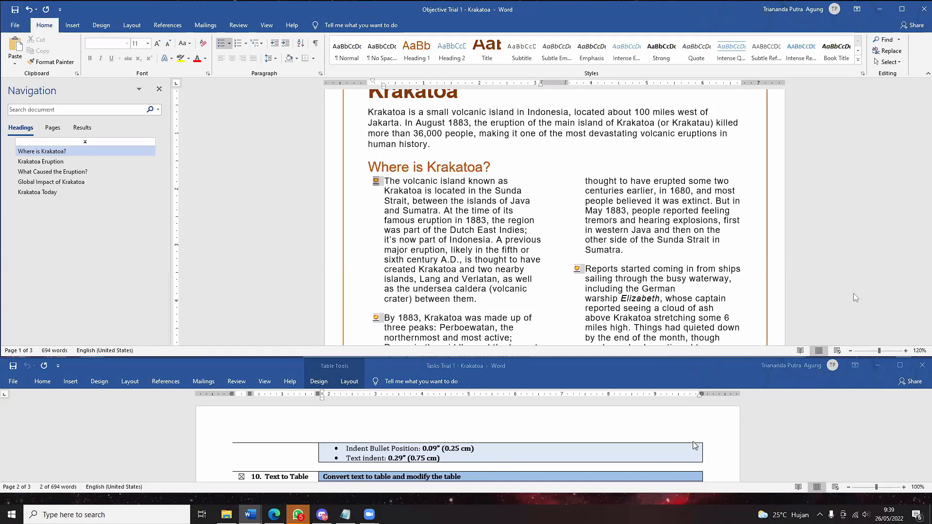
# - Scroll through the report to find the Krakatoa Eruption heading, placing the cursor in the text
pyautogui.scroll(-2, 536, 419)
pyautogui.scroll(-15, 537, 419)
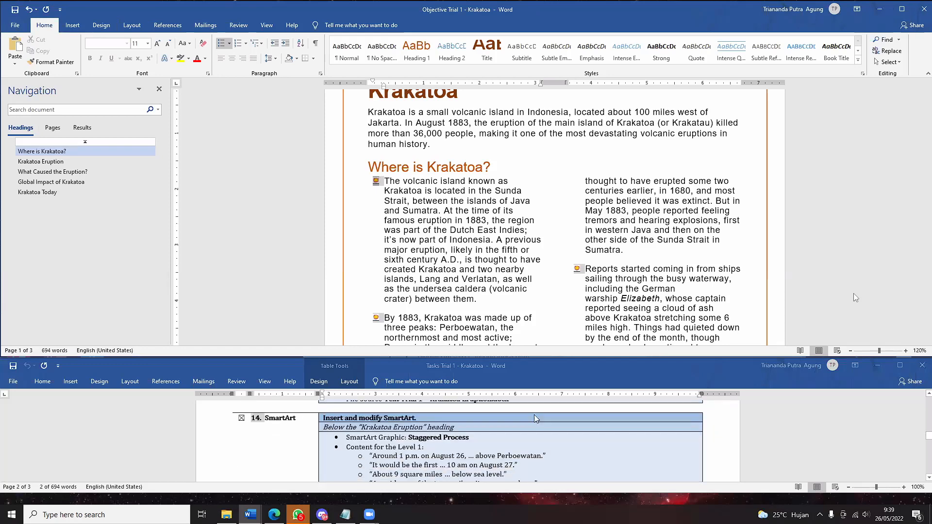
pyautogui.scroll(15, 535, 418)
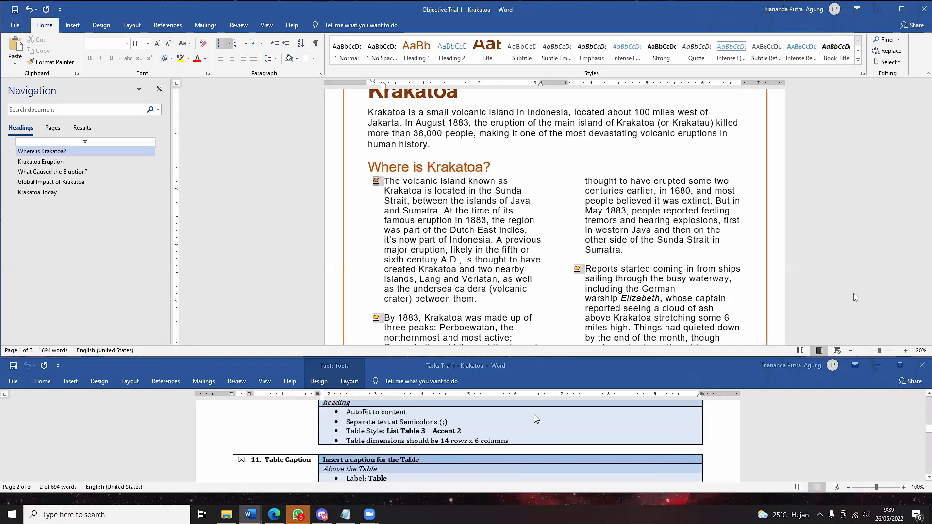
pyautogui.scroll(4, 536, 418)
pyautogui.scroll(-5, 536, 418)
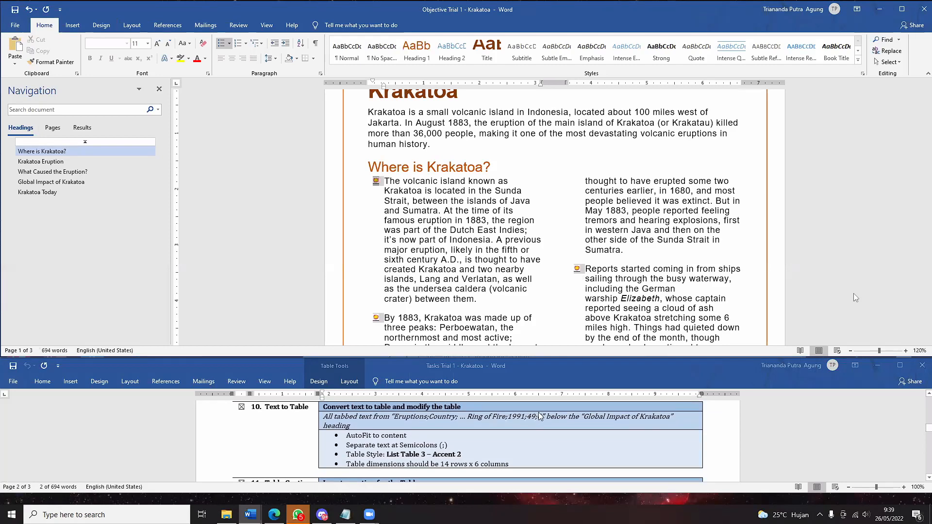
pyautogui.click(541, 191)
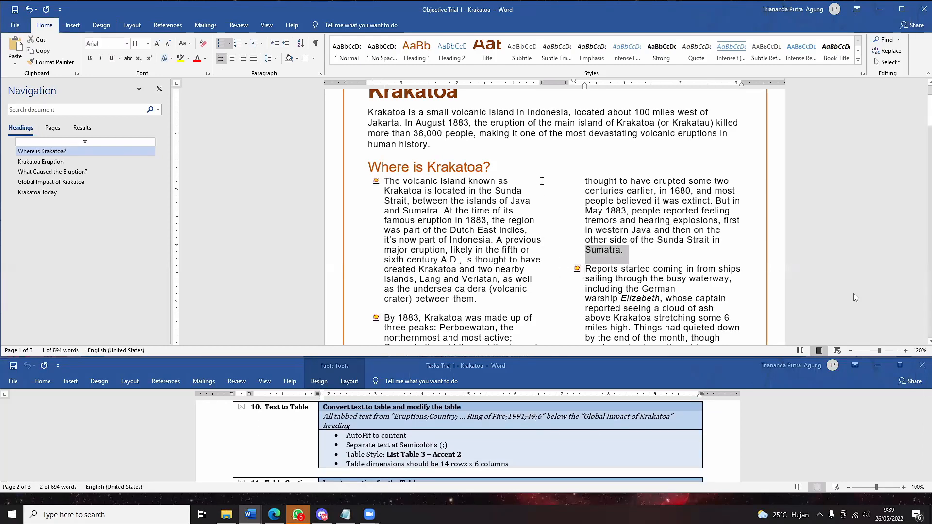
pyautogui.scroll(2, 540, 187)
pyautogui.scroll(-8, 537, 181)
pyautogui.scroll(-4, 537, 181)
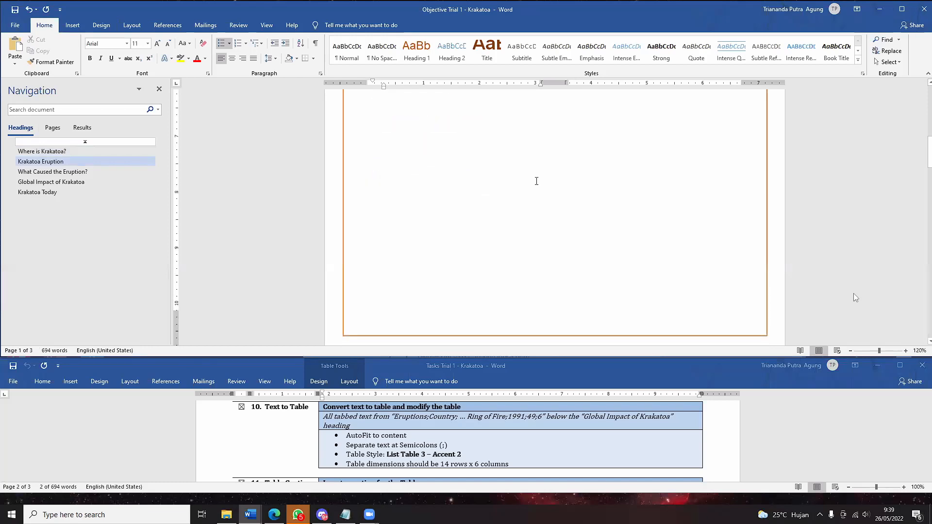
pyautogui.scroll(5, 535, 181)
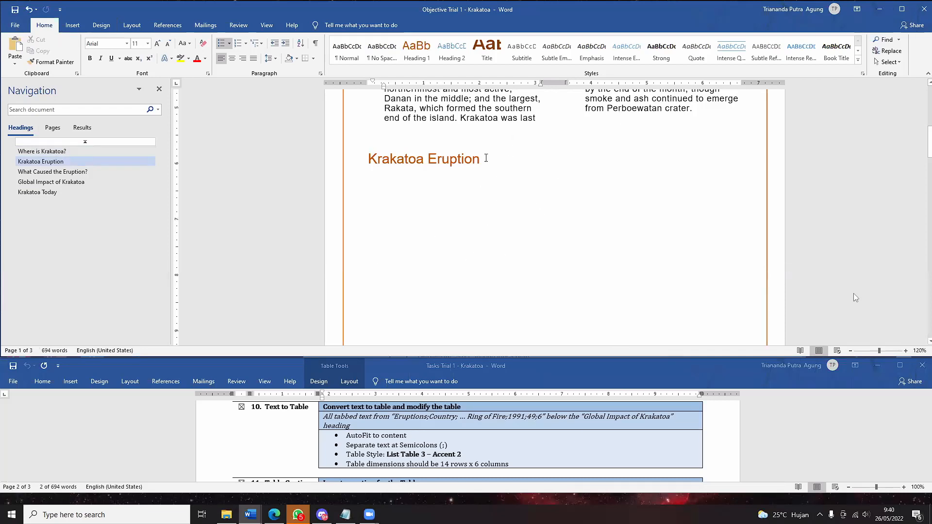
# - Jump to Global Impact of Krakatoa via the Navigation pane and select the Eruptions-to-Mount Pinatubo lines
pyautogui.click(48, 185)
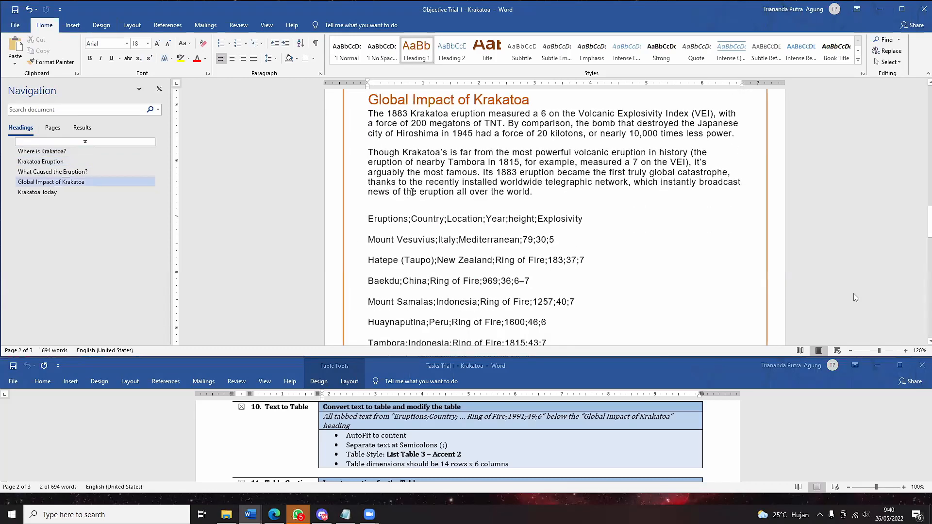
pyautogui.scroll(-3, 412, 193)
pyautogui.moveTo(369, 136); pyautogui.dragTo(575, 276)
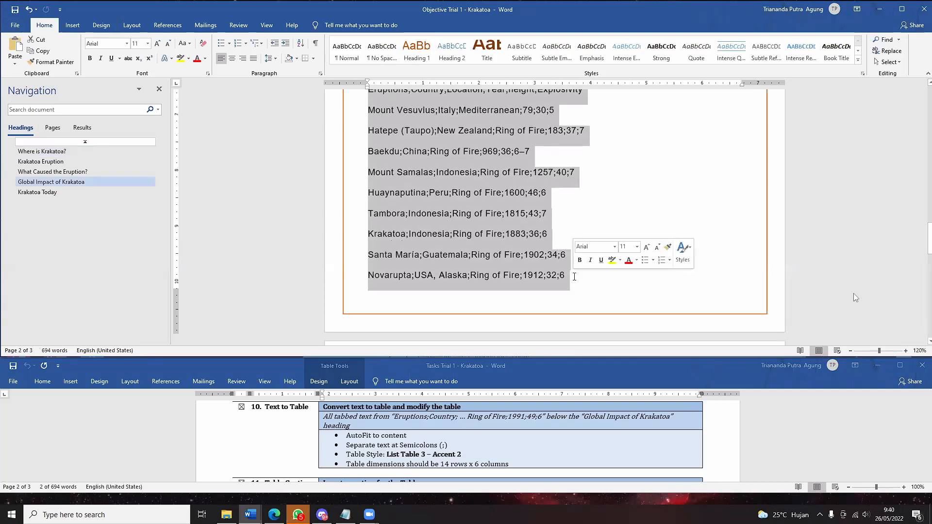
pyautogui.scroll(-5, 574, 276)
pyautogui.keyDown('shift'); pyautogui.click(582, 291); pyautogui.keyUp('shift')
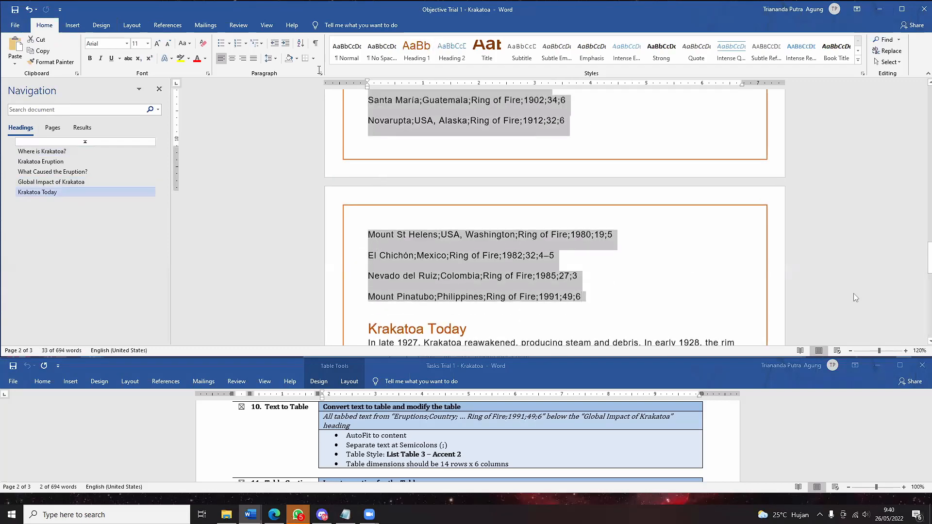
pyautogui.scroll(9, 855, 298)
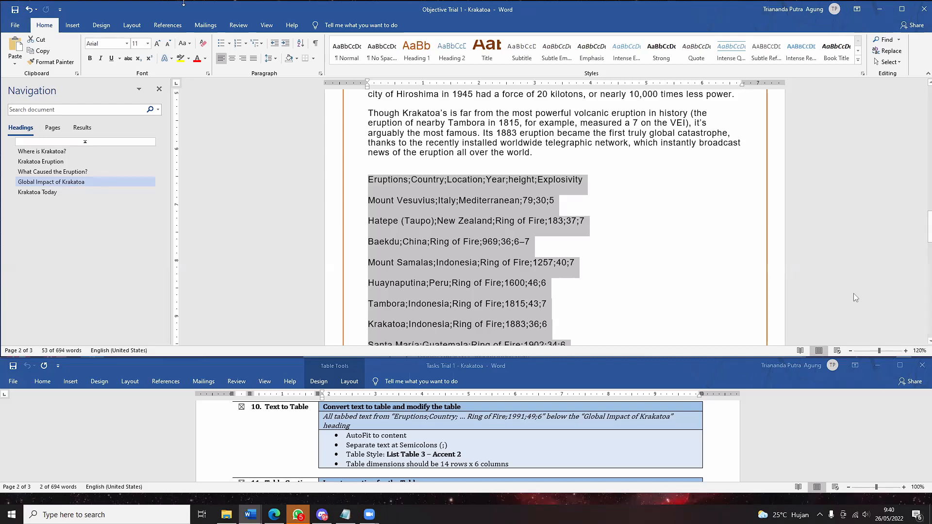
pyautogui.click(73, 25)
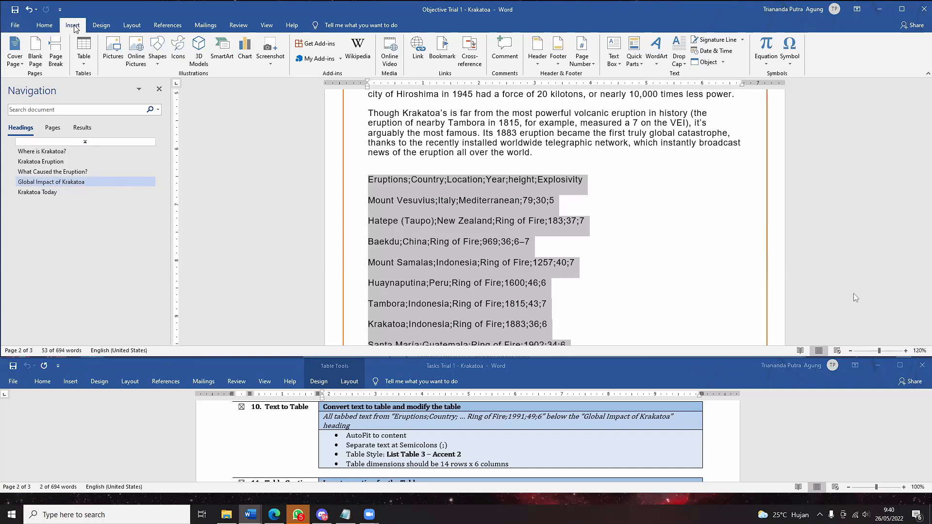
# - Open Convert Text to Table and set 6 columns, AutoFit to contents and semicolon separators
pyautogui.click(84, 61)
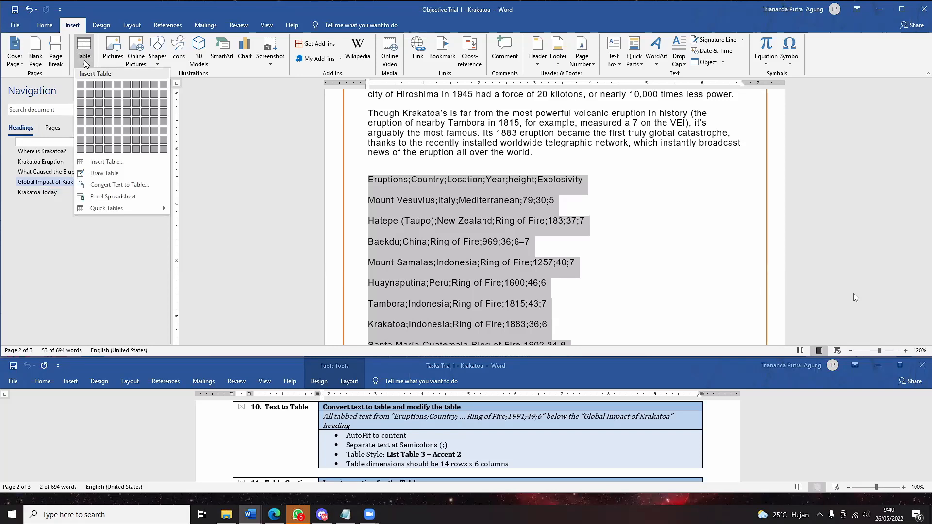
pyautogui.click(140, 184)
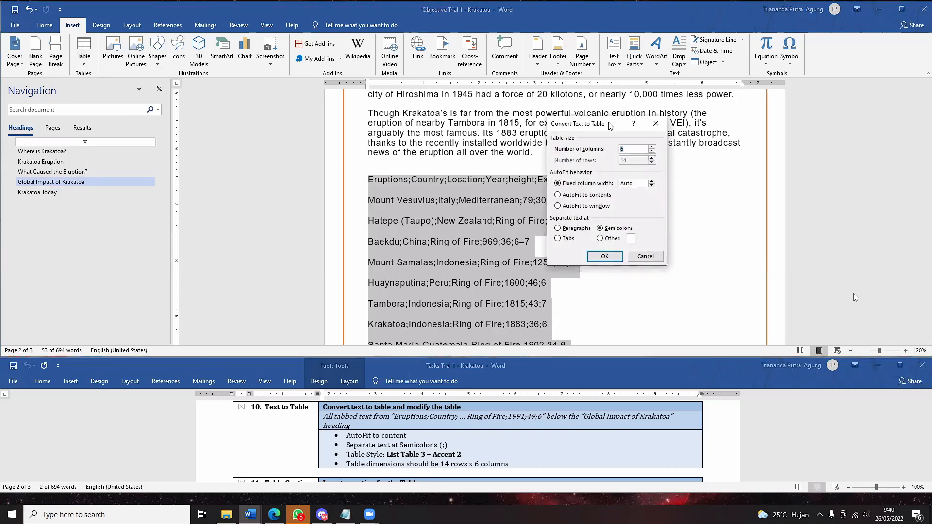
pyautogui.moveTo(610, 126); pyautogui.dragTo(600, 111)
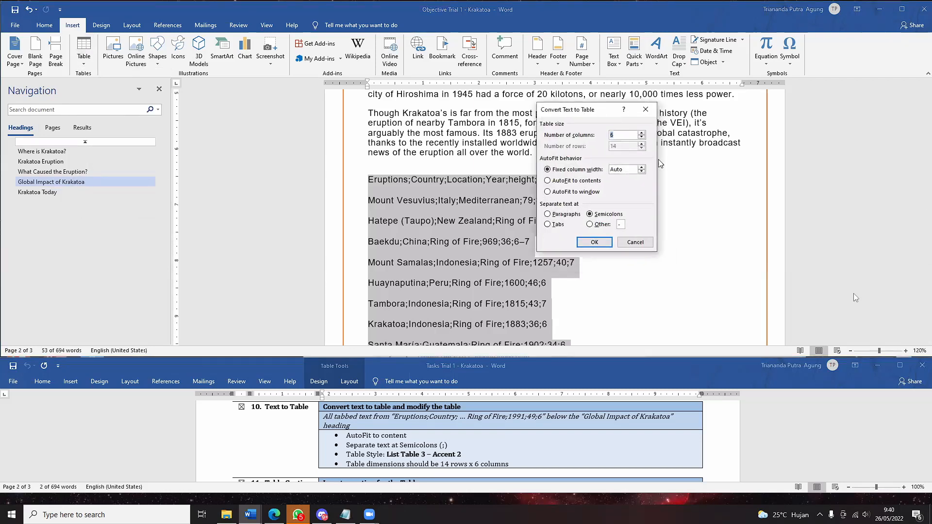
pyautogui.click(619, 137)
pyautogui.doubleClick(619, 136)
pyautogui.click(590, 181)
pyautogui.click(598, 215)
pyautogui.moveTo(568, 113); pyautogui.dragTo(618, 121)
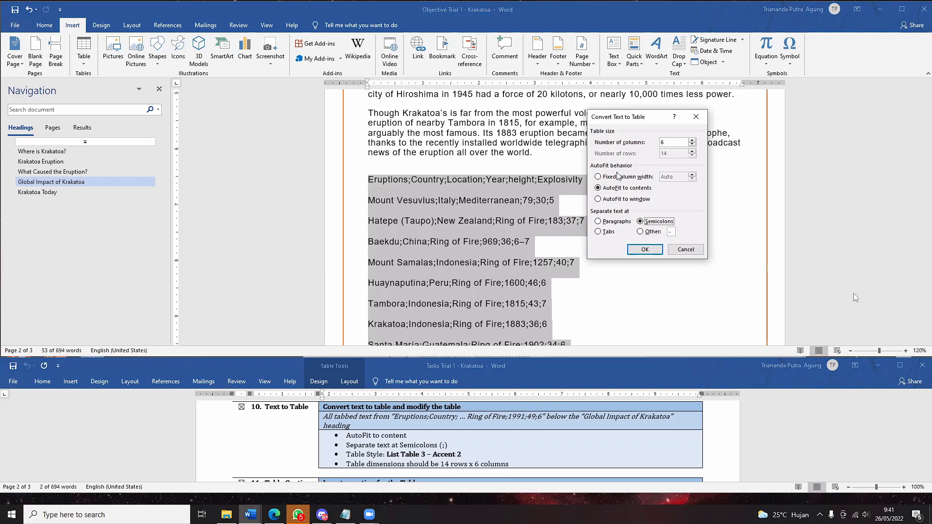
pyautogui.moveTo(616, 124); pyautogui.dragTo(602, 129)
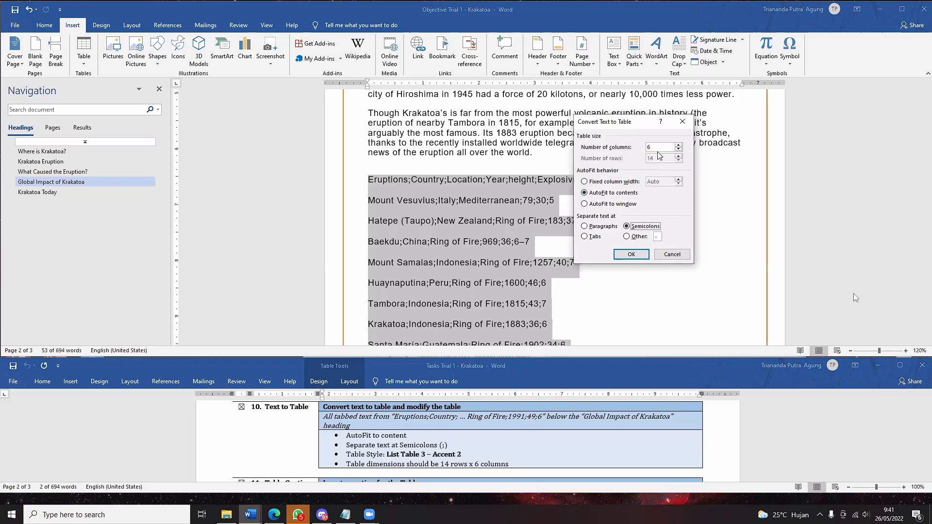
pyautogui.click(658, 148)
# - Convert the selected eruption text into a table, then undo the conversion
pyautogui.click(632, 255)
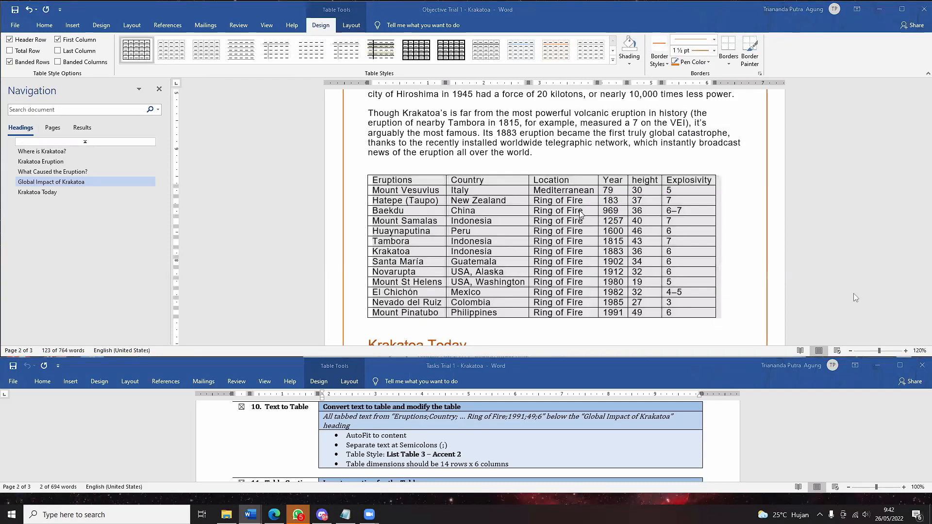
pyautogui.click(524, 246)
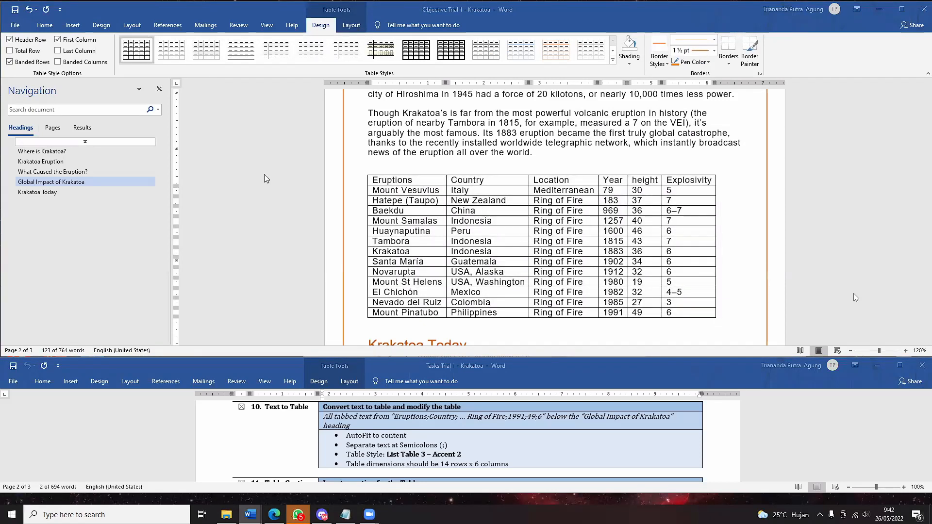
pyautogui.click(357, 196)
pyautogui.hotkey('ctrl', 'z')
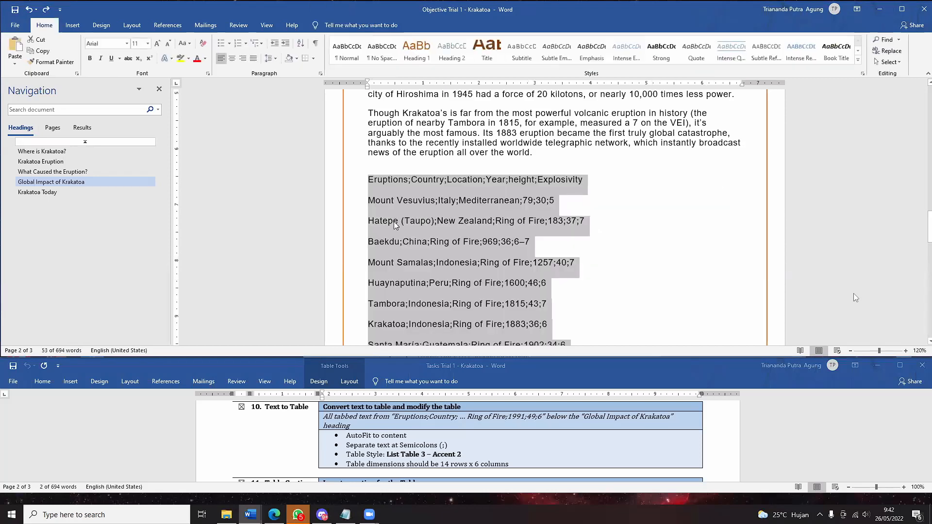
# - Check words like Eruptions and Vesuvius in the restored text, then redo the table conversion
pyautogui.click(406, 224)
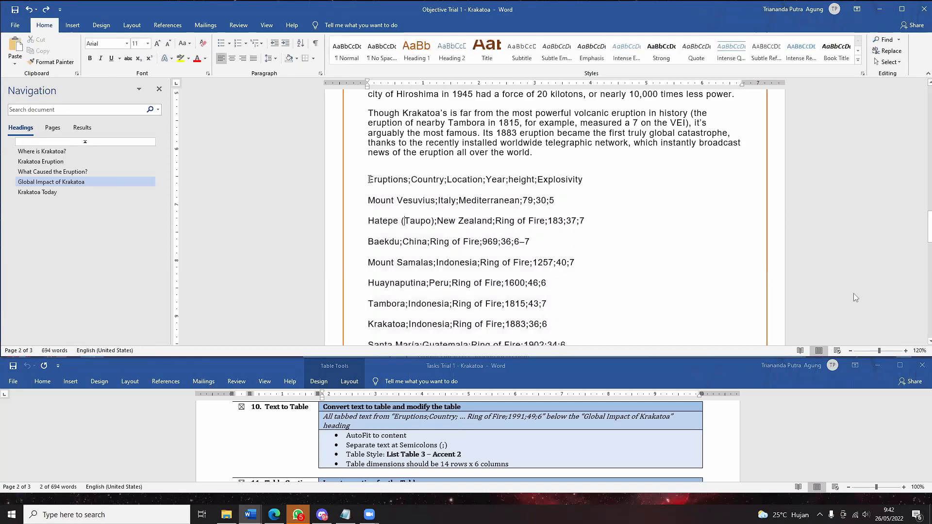
pyautogui.moveTo(370, 179); pyautogui.dragTo(408, 180)
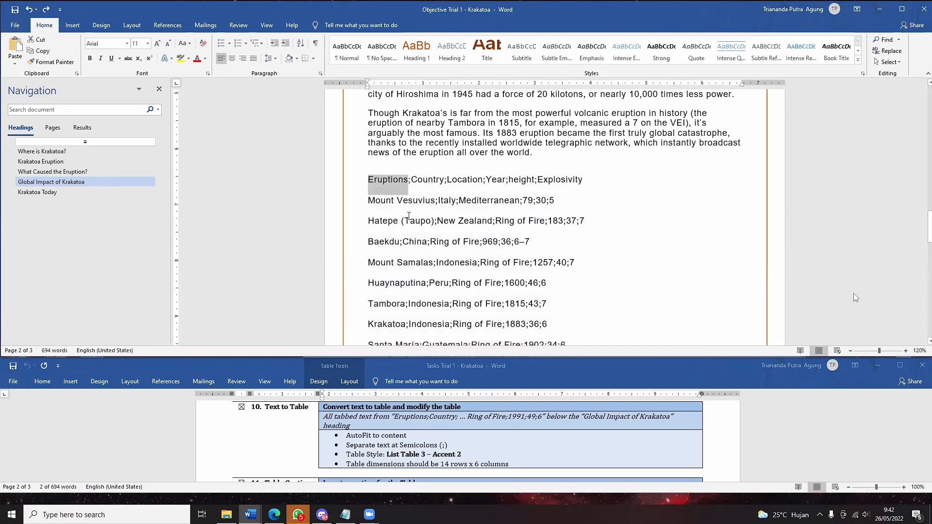
pyautogui.click(409, 212)
pyautogui.doubleClick(433, 201)
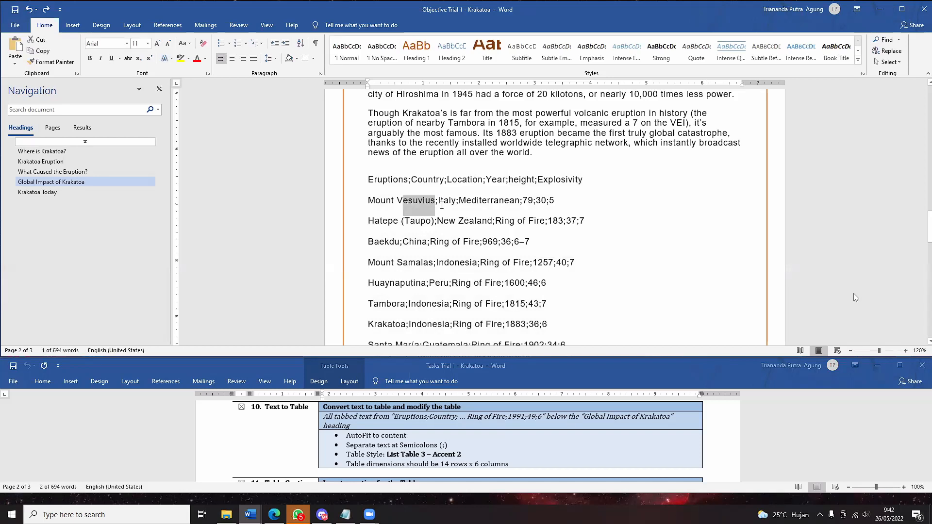
pyautogui.click(435, 204)
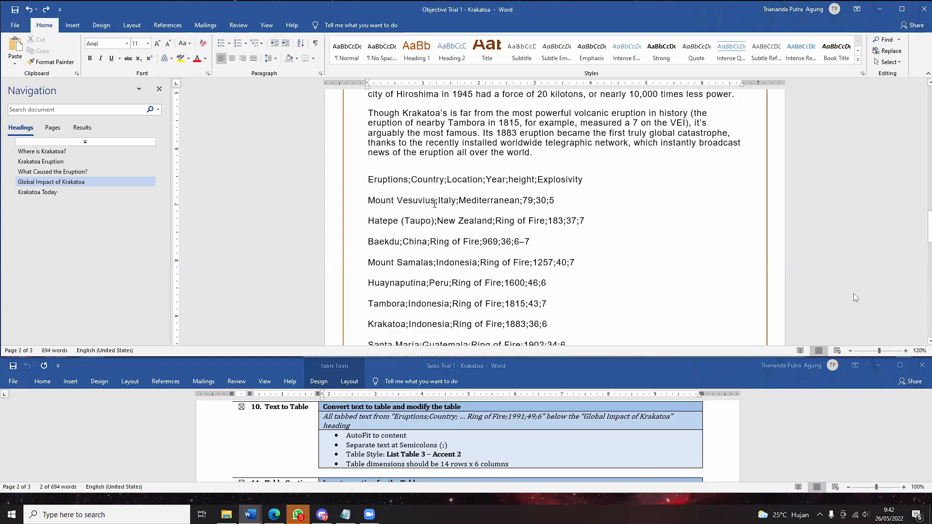
pyautogui.hotkey('ctrl', 'y')
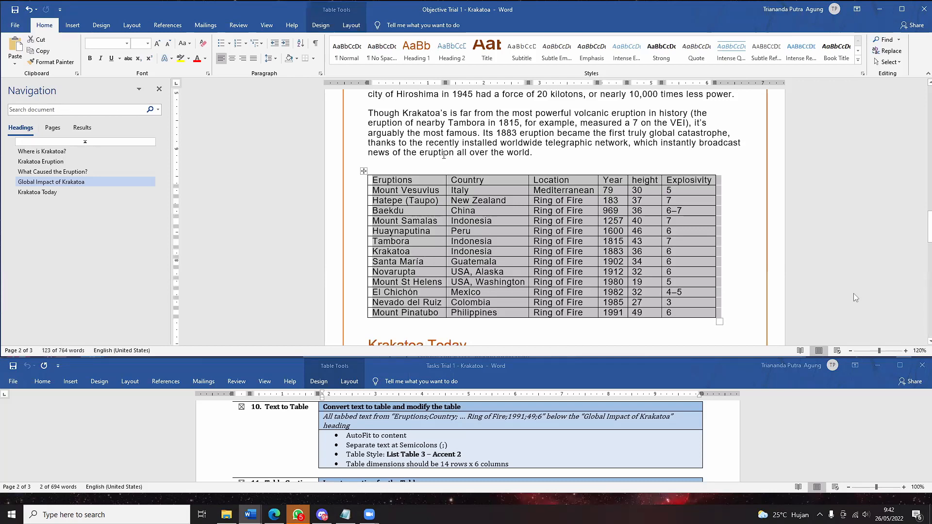
# - Inspect the table cells: Mount Vesuvius, Italy, year 79, height 30 and Explosivity 5
pyautogui.click(444, 200)
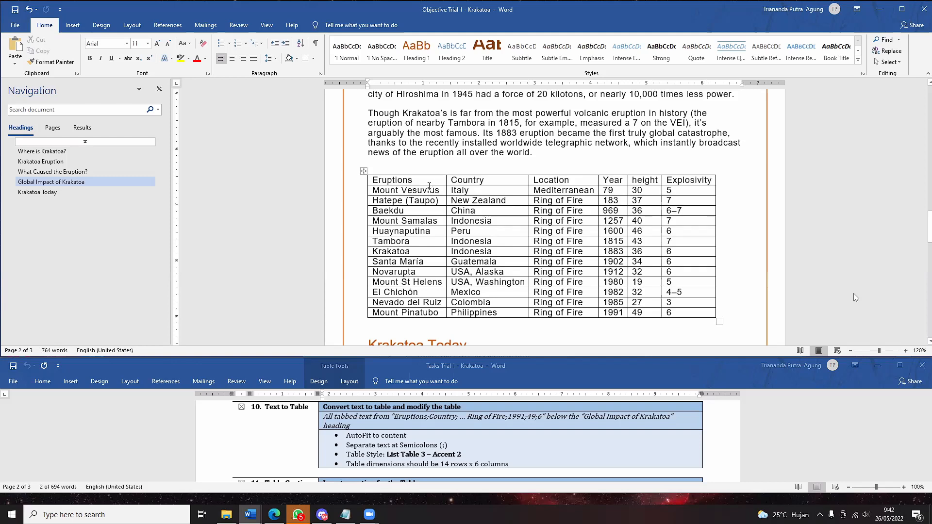
pyautogui.moveTo(435, 191); pyautogui.dragTo(412, 200)
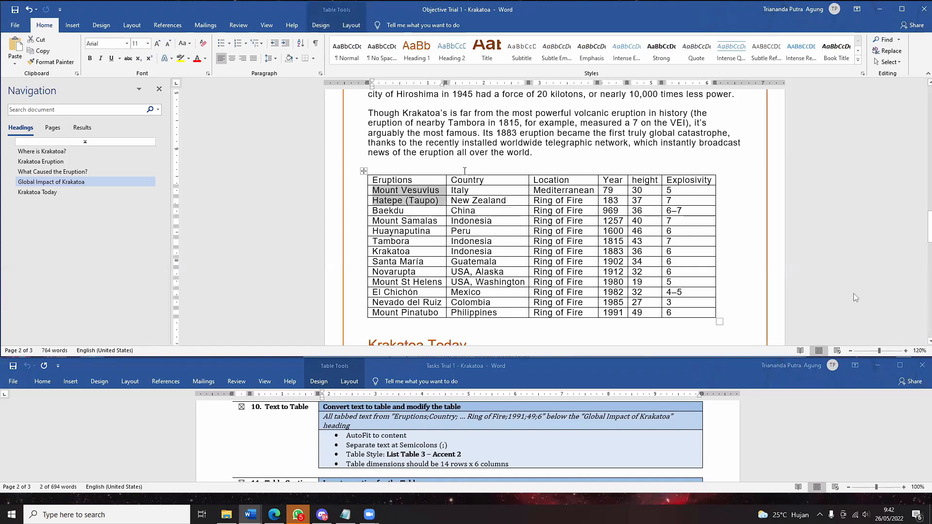
pyautogui.click(470, 193)
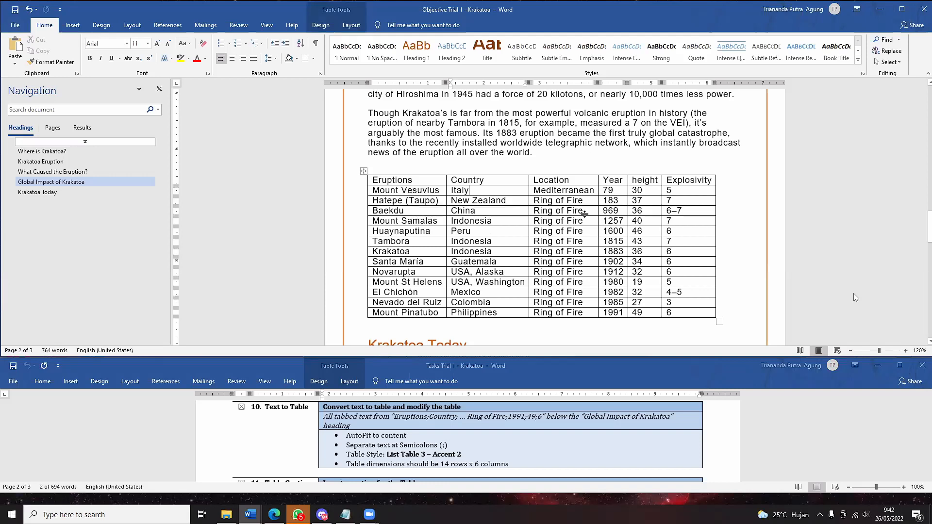
pyautogui.click(606, 192)
pyautogui.moveTo(645, 190); pyautogui.dragTo(630, 195)
pyautogui.click(650, 191)
pyautogui.moveTo(674, 191)
pyautogui.mouseDown()
pyautogui.moveTo(666, 197)
pyautogui.moveTo(672, 188)
pyautogui.mouseUp()
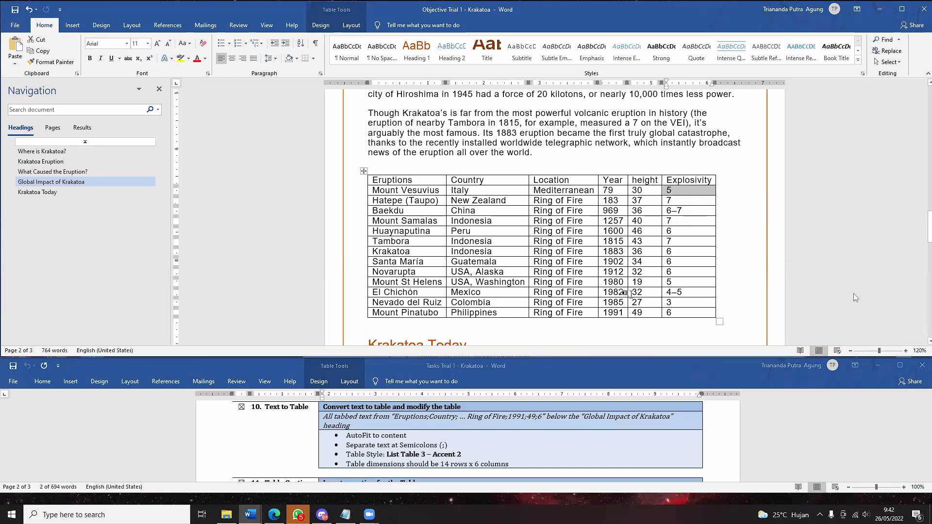
pyautogui.click(664, 258)
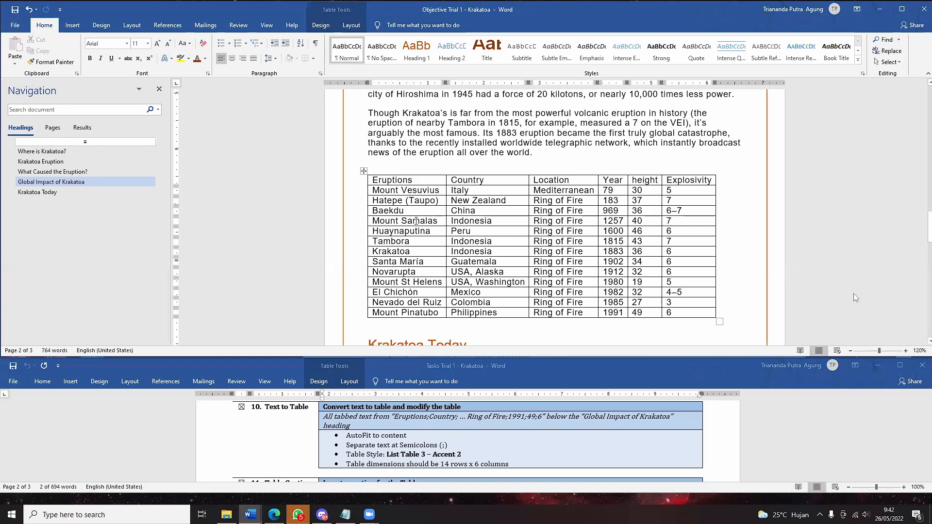
# - Select the whole eruptions table and view its Table Tools Layout and Design options
pyautogui.click(379, 156)
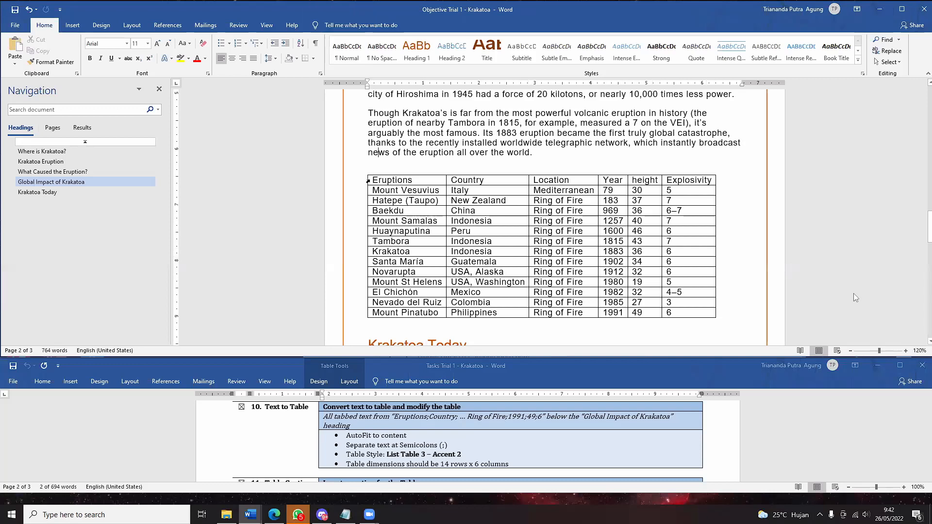
pyautogui.click(364, 171)
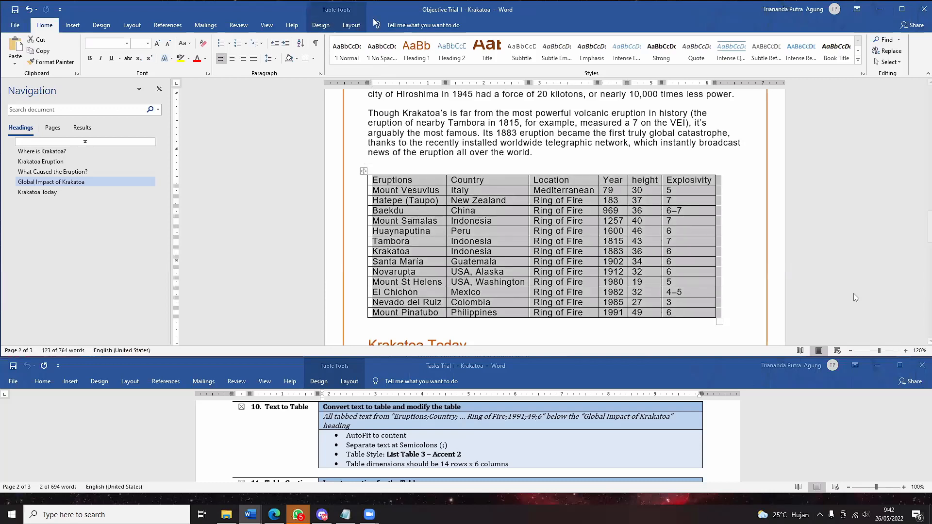
pyautogui.click(349, 26)
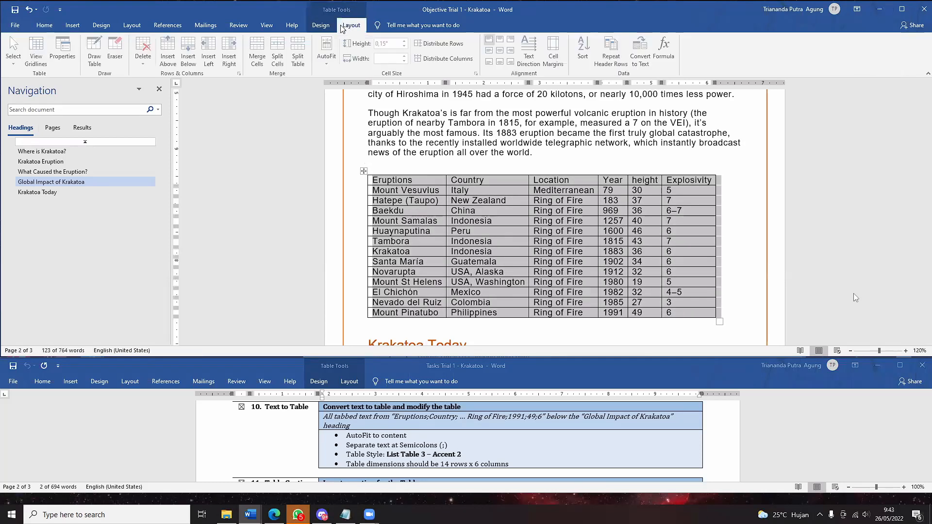
pyautogui.click(320, 25)
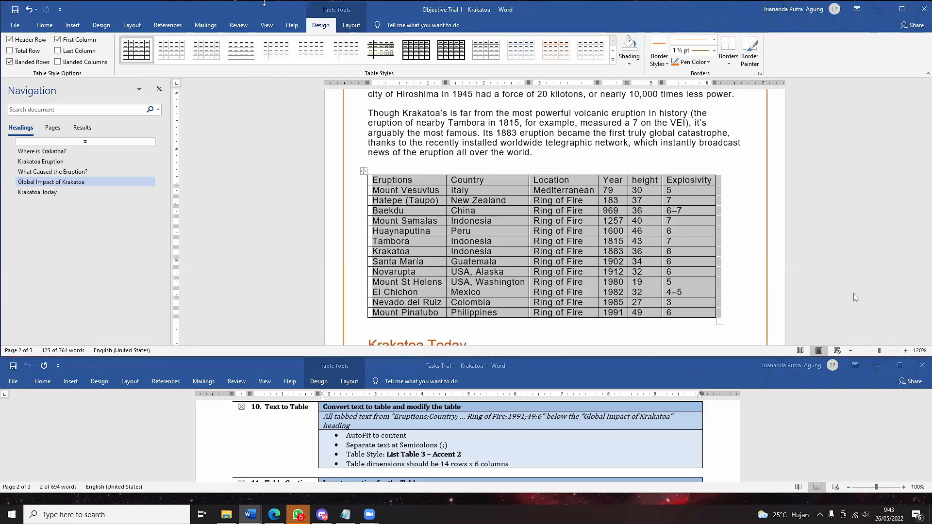
# - Select the eruptions table and apply the List Table 3 - Accent 2 style from the gallery
pyautogui.click(331, 231)
pyautogui.click(406, 114)
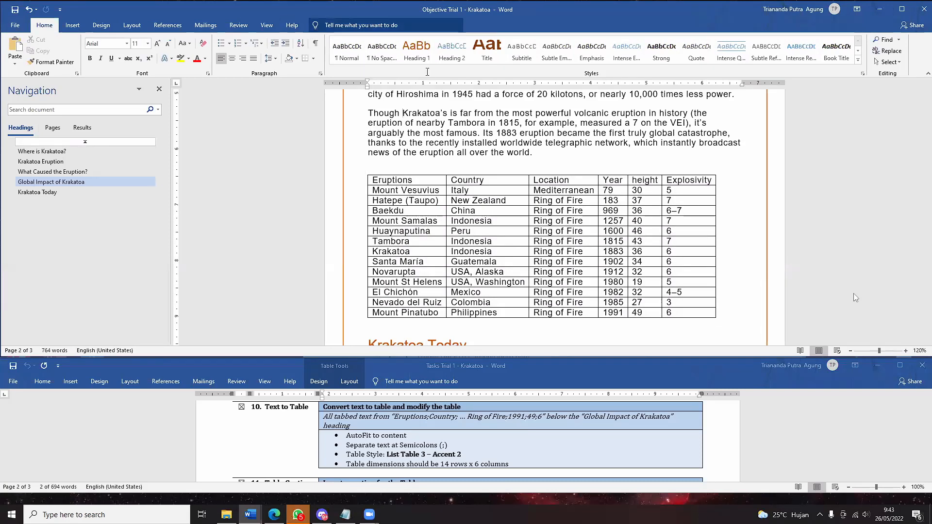
pyautogui.click(404, 181)
pyautogui.click(364, 170)
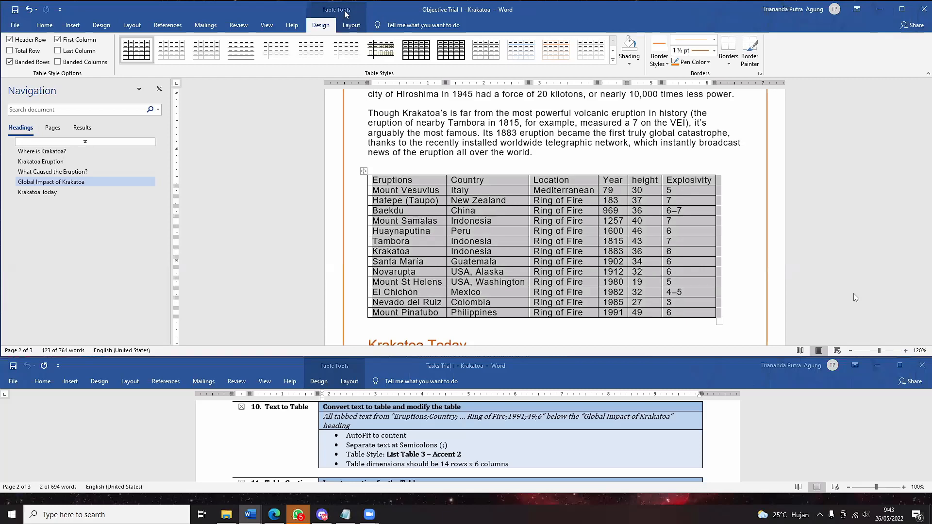
pyautogui.click(612, 61)
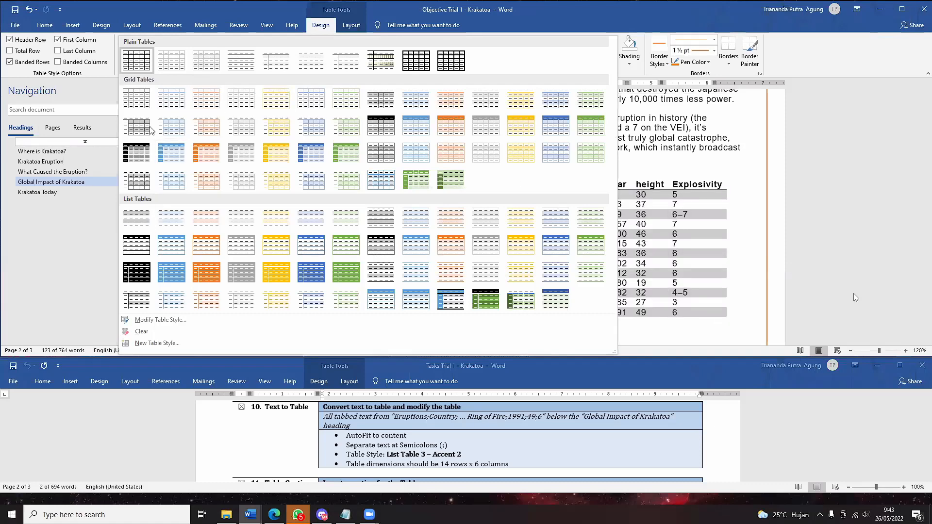
pyautogui.click(196, 253)
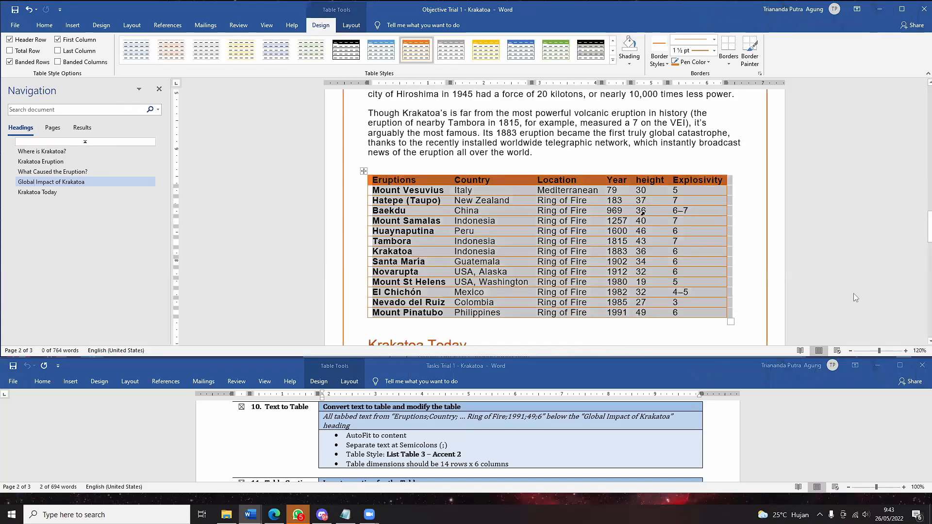
pyautogui.click(524, 143)
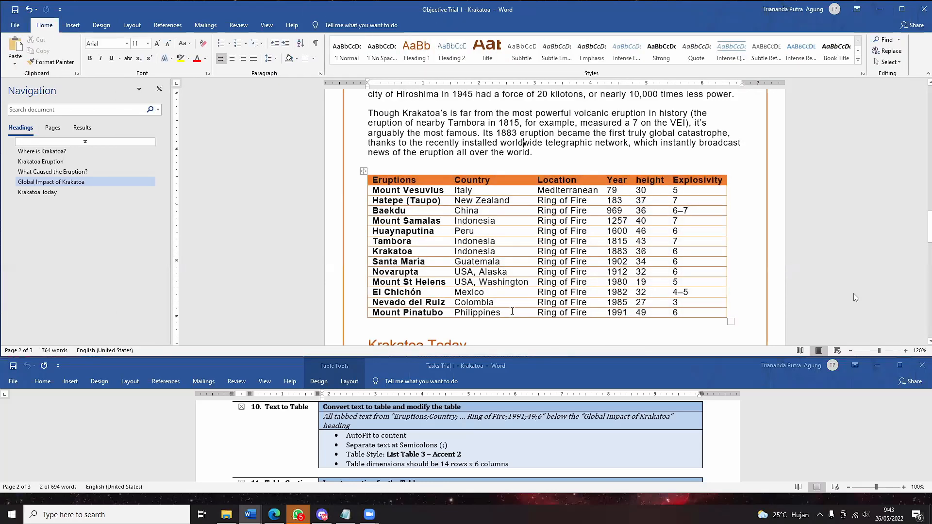
# - Select the eruptions table with its move handle and switch to the References tab
pyautogui.scroll(-1, 547, 255)
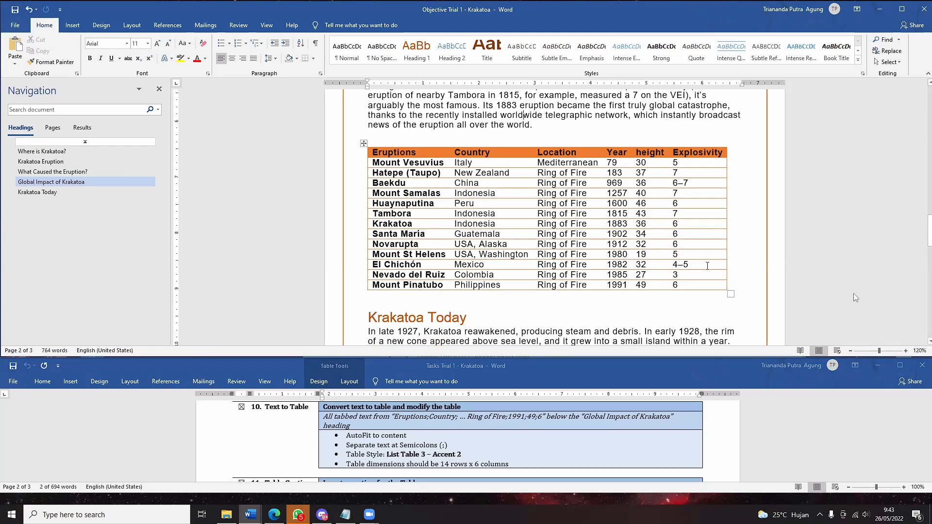
pyautogui.scroll(-2, 708, 266)
pyautogui.scroll(-2, 677, 276)
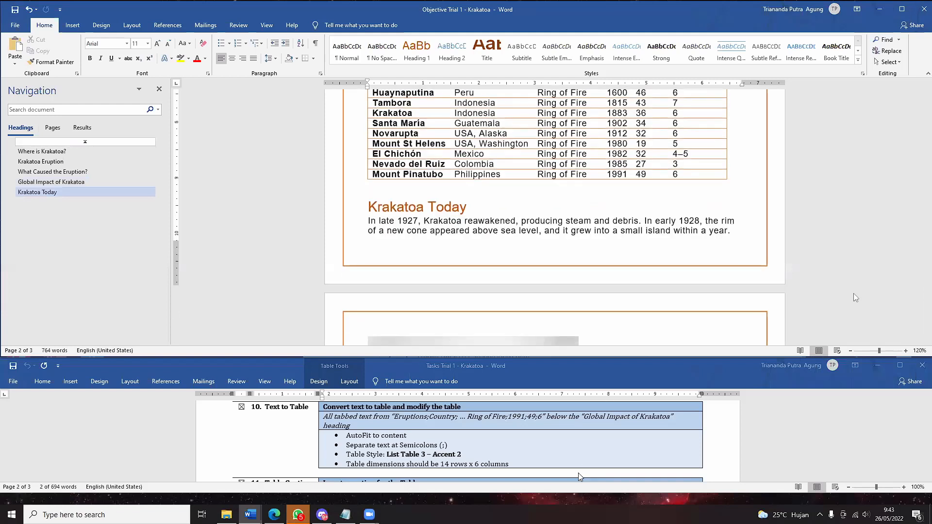
pyautogui.scroll(-3, 579, 476)
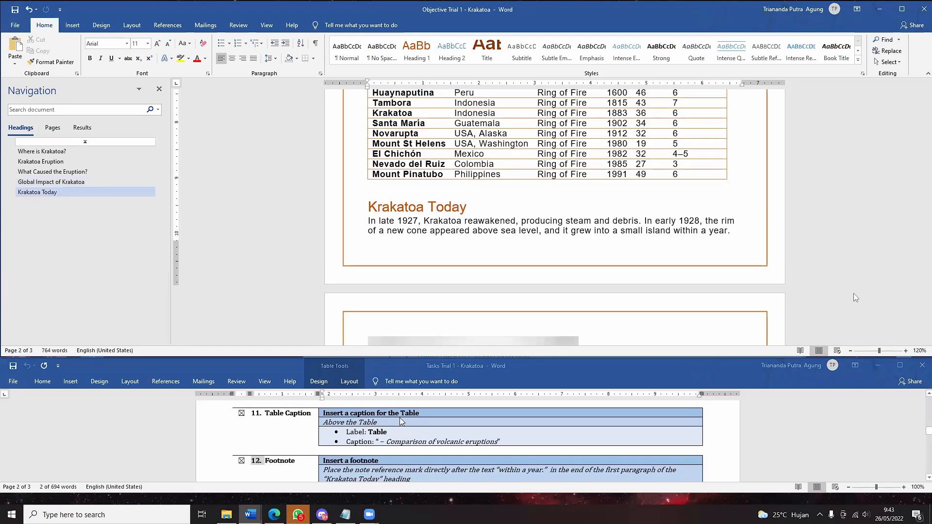
pyautogui.scroll(2, 388, 142)
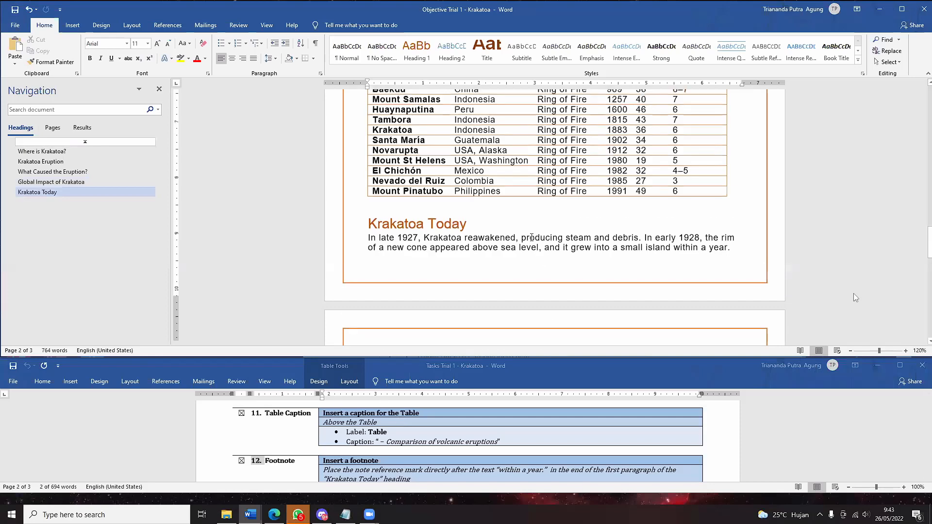
pyautogui.scroll(1, 388, 142)
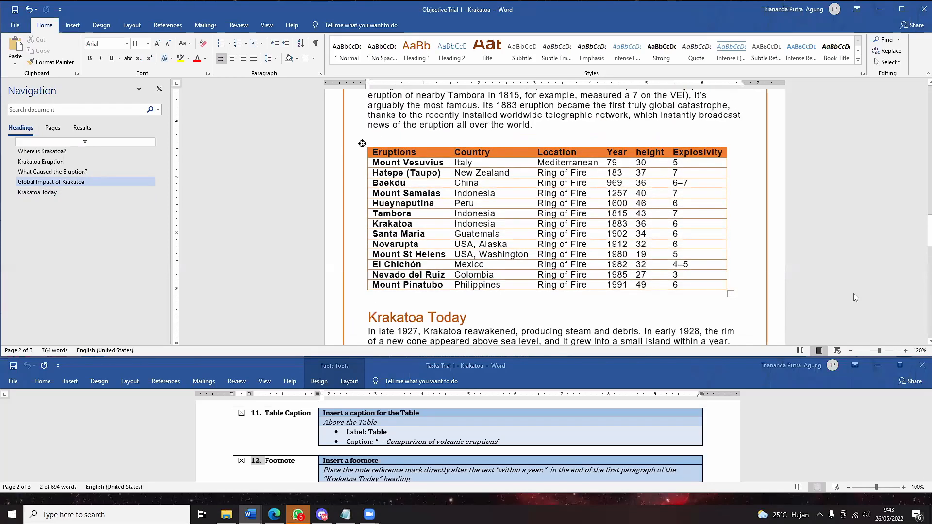
pyautogui.click(363, 144)
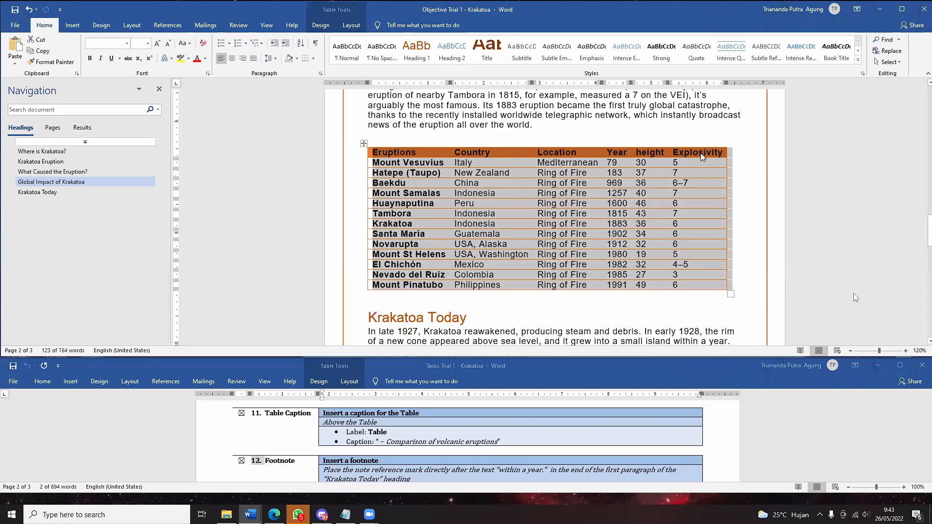
pyautogui.click(347, 26)
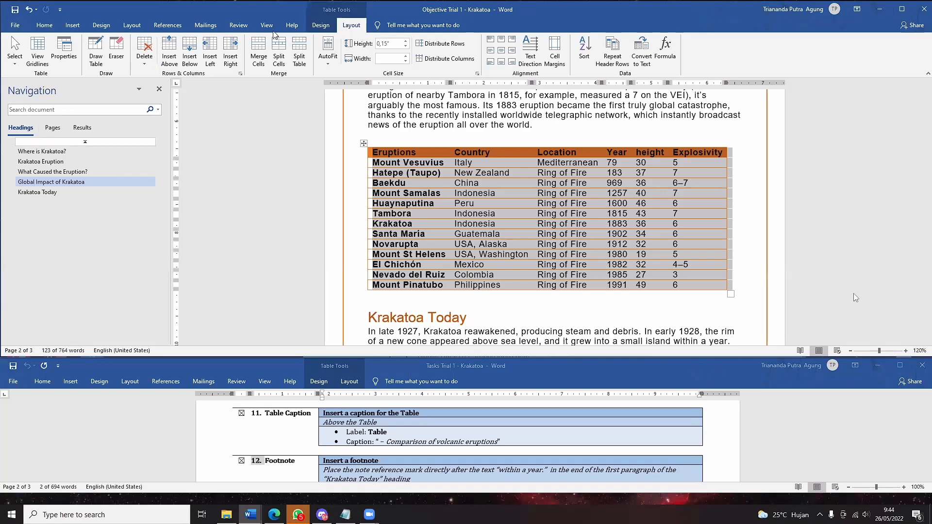
pyautogui.click(163, 24)
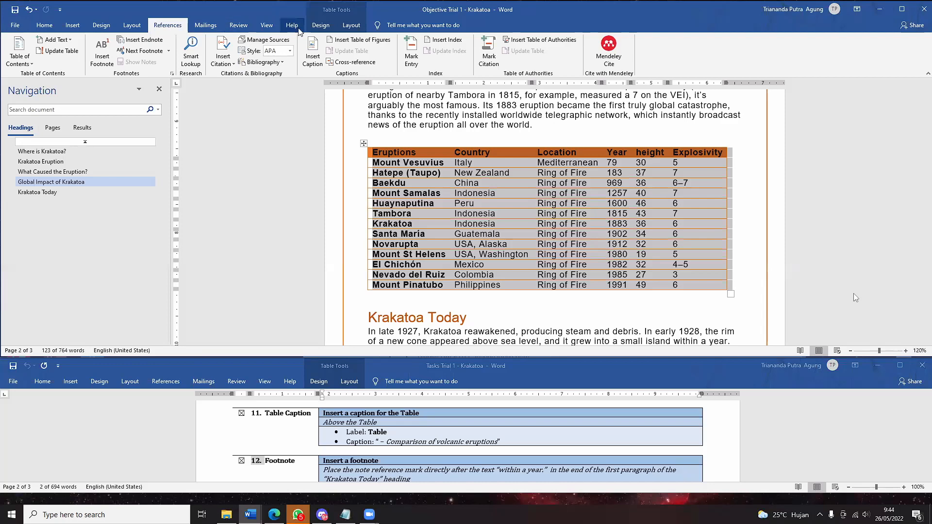
# - Insert the caption 'Table 1 - Comparison of volcanic eruptions' with the Table label above the table
pyautogui.click(315, 59)
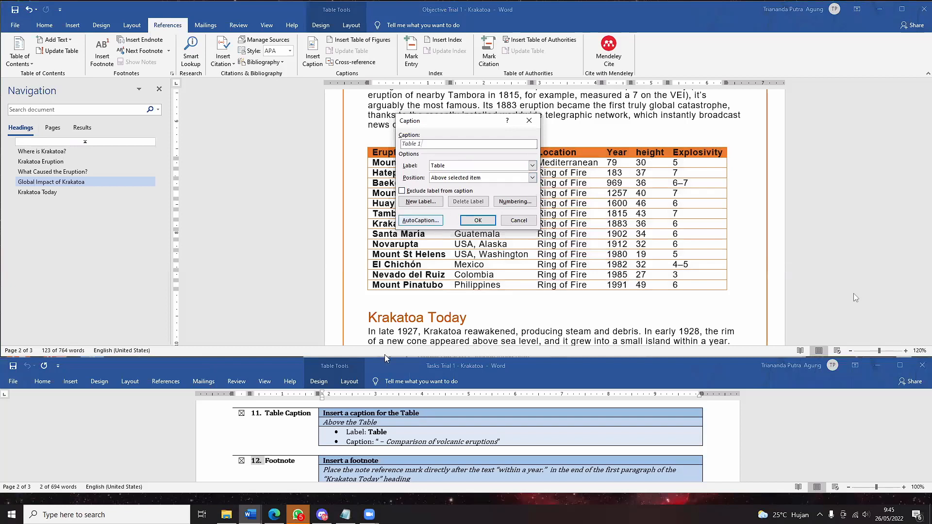
pyautogui.click(455, 167)
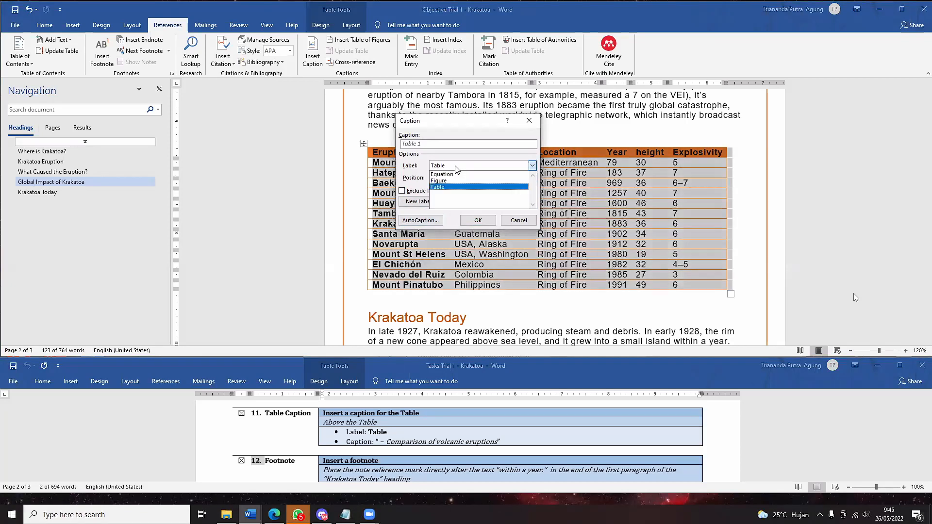
pyautogui.click(456, 193)
pyautogui.click(423, 144)
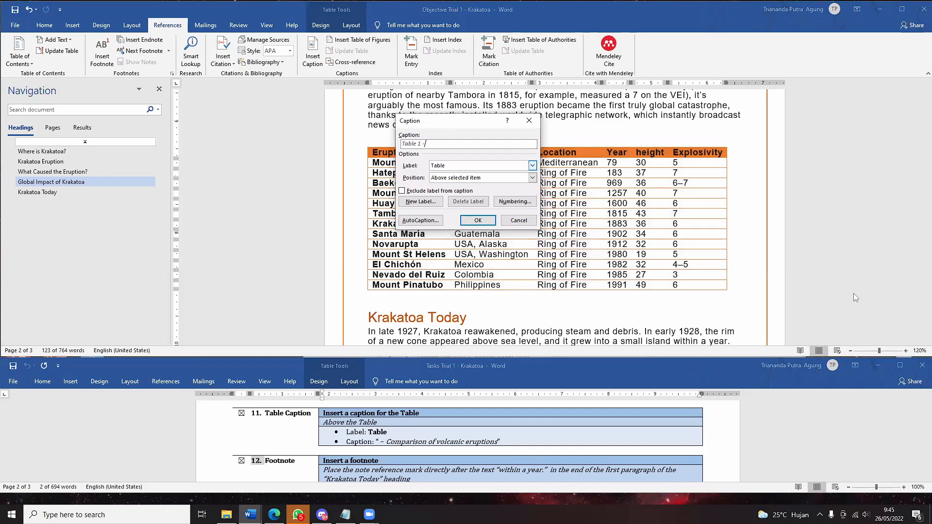
pyautogui.write('- Comparison of volcabnic eru')
pyautogui.write('ptions')
pyautogui.click(478, 220)
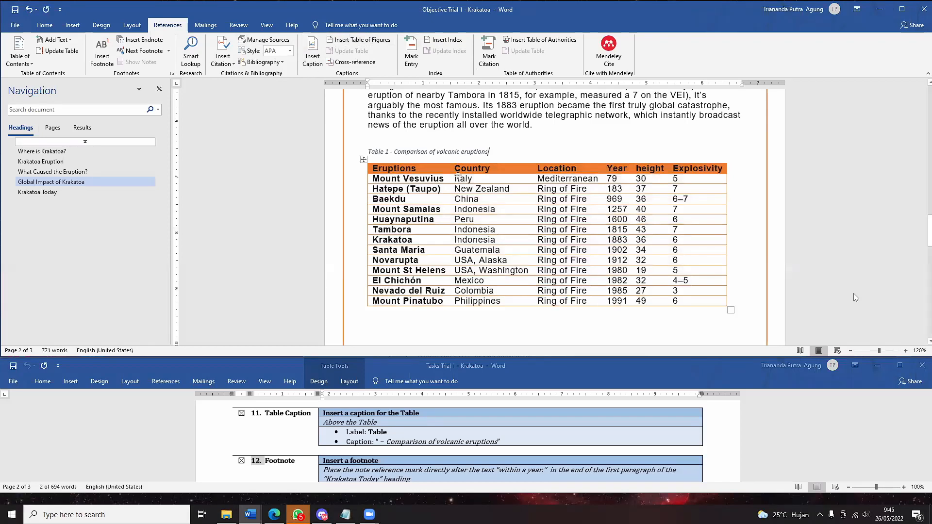
# - Check the caption's context menu, then reopen Insert Caption
pyautogui.rightClick(482, 155)
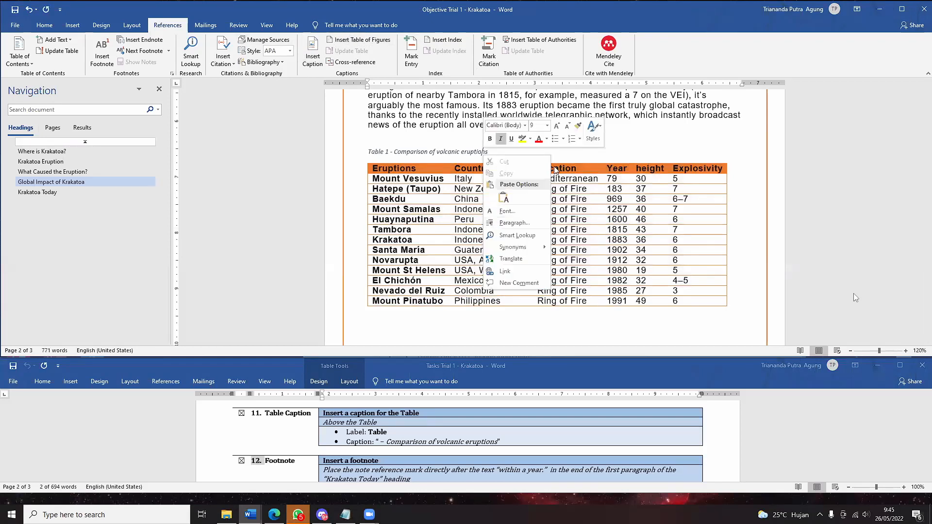
pyautogui.click(249, 74)
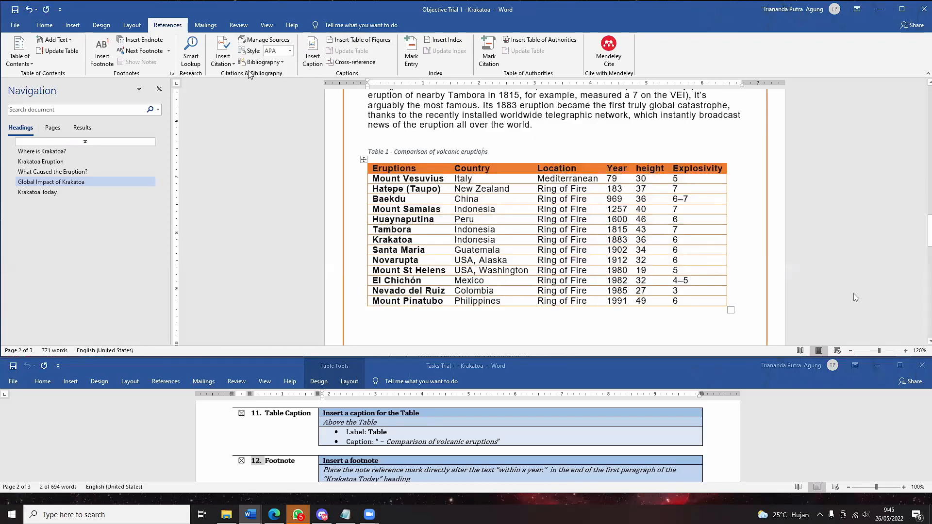
pyautogui.click(325, 64)
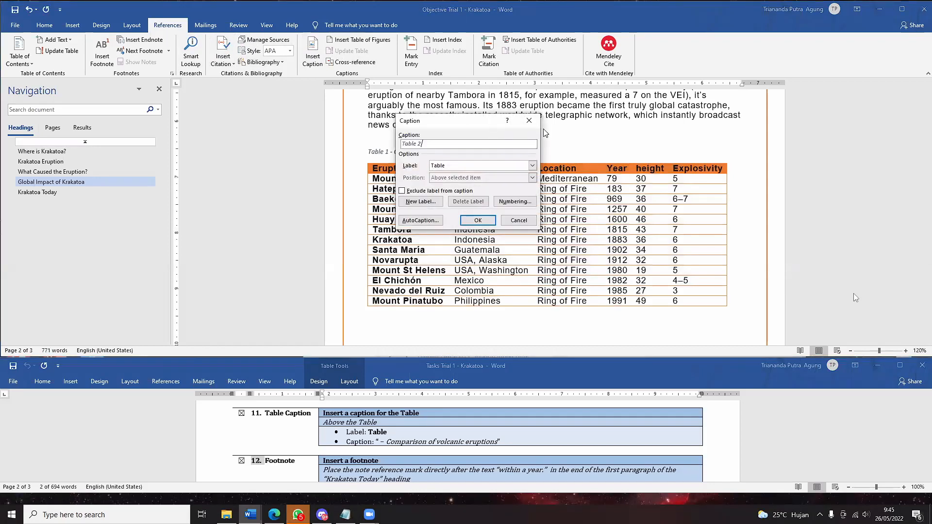
# - Cancel the dialog, undo the caption, and re-insert 'Table 1 - Comparison of volcanic eruptions' with position Above
pyautogui.press('Escape')
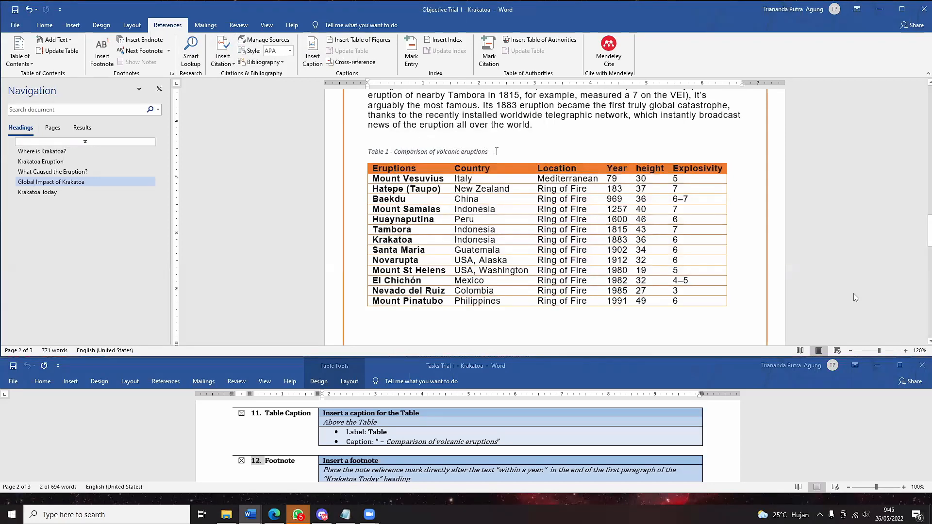
pyautogui.hotkey('ctrl', 'z')
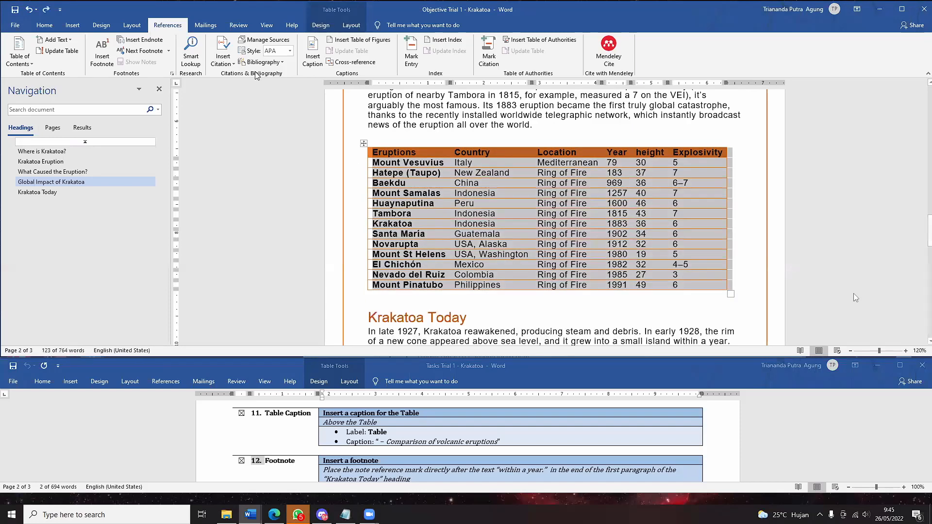
pyautogui.click(312, 56)
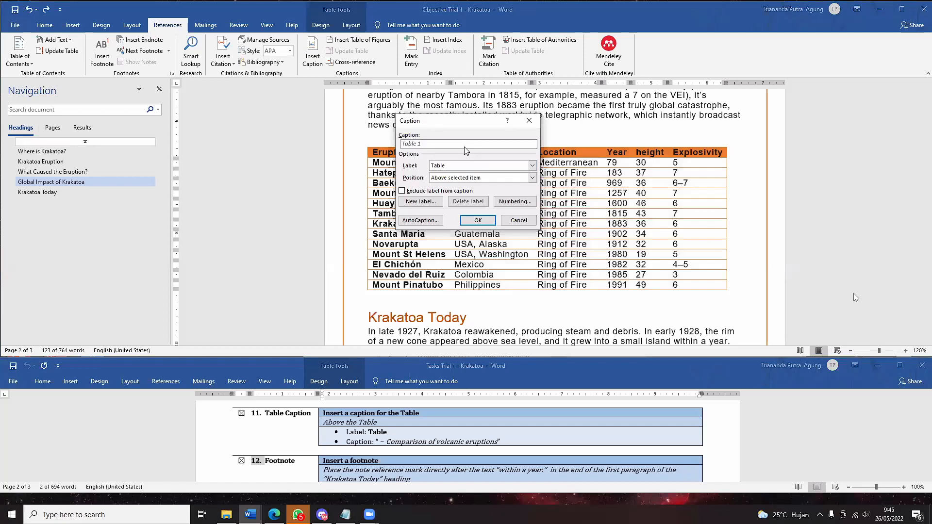
pyautogui.write('- Comparison of volcanic euruption')
pyautogui.click(462, 182)
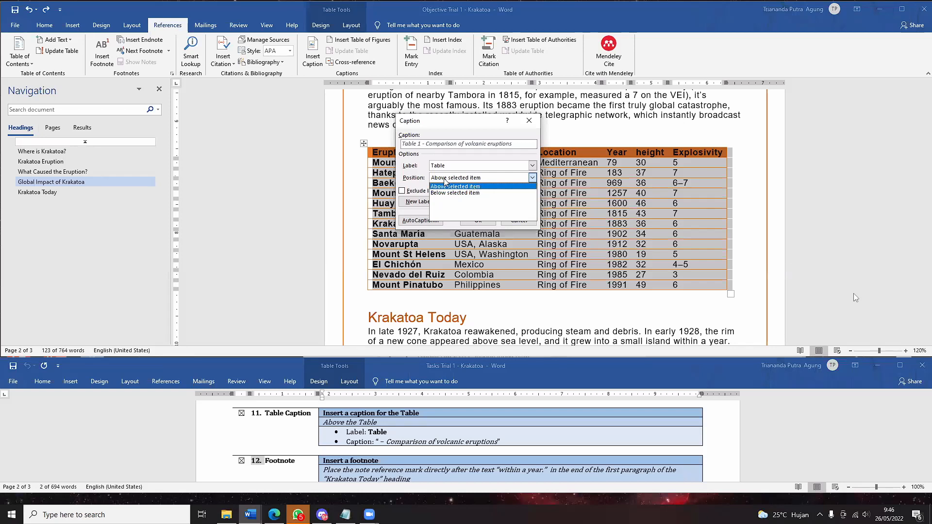
pyautogui.click(454, 187)
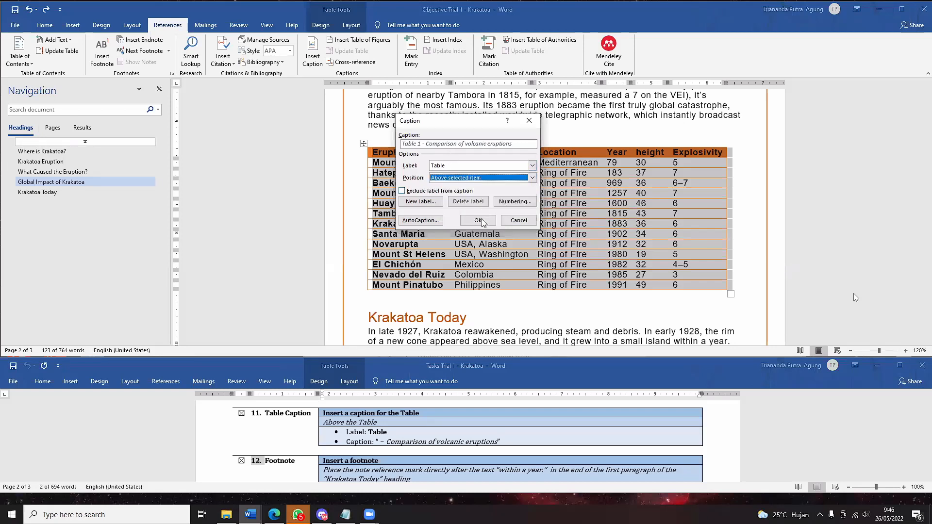
pyautogui.click(478, 221)
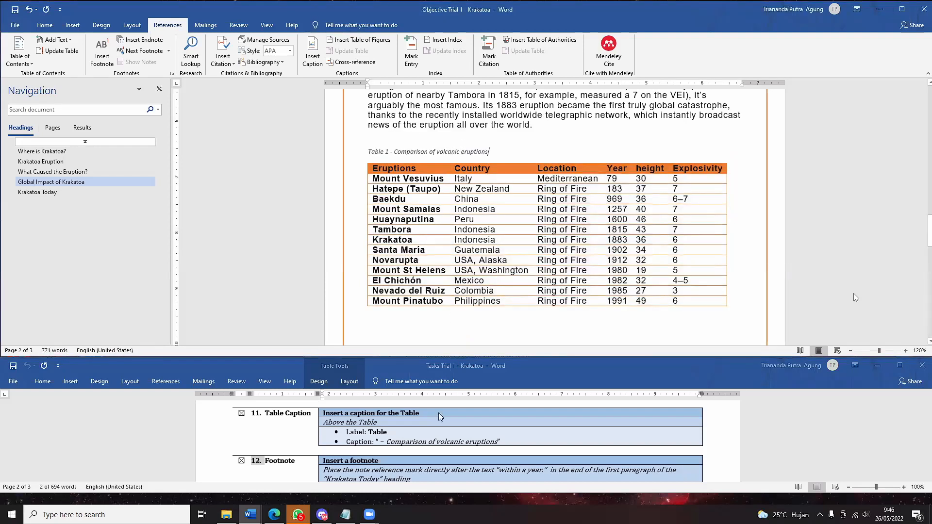
# - Jump to the Krakatoa Today section using the Navigation pane
pyautogui.scroll(-1, 424, 453)
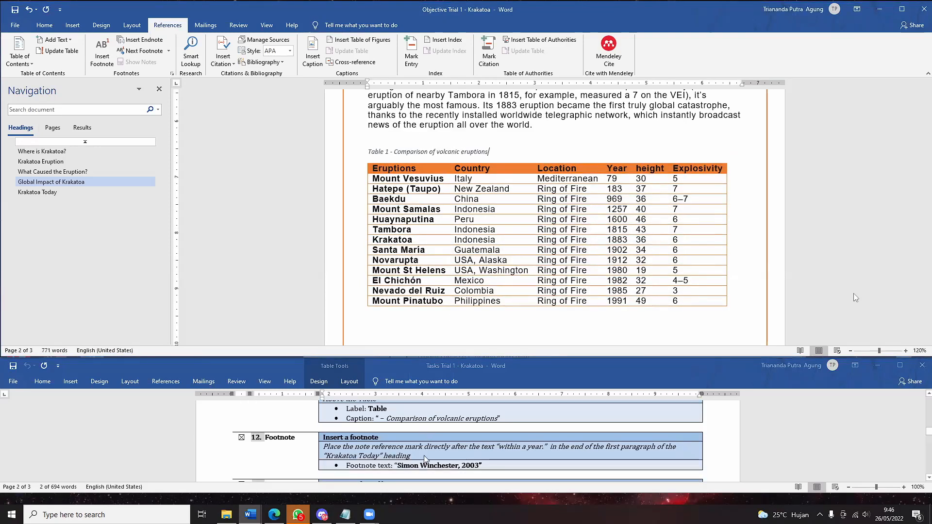
pyautogui.scroll(-1, 373, 426)
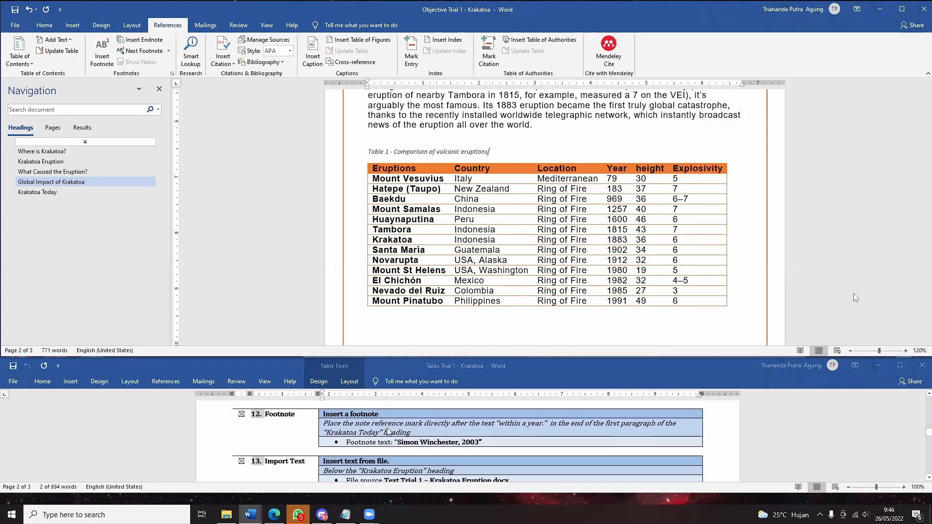
pyautogui.scroll(1, 386, 427)
pyautogui.scroll(-1, 381, 428)
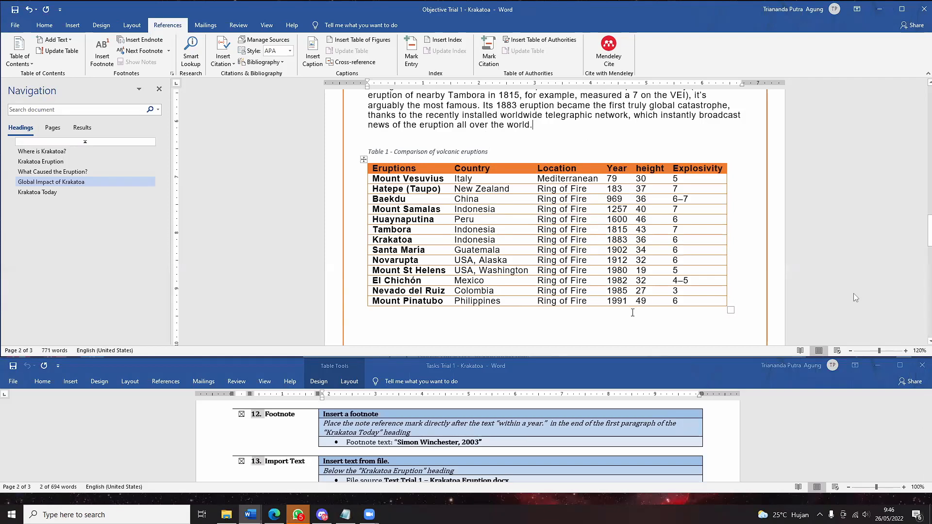
pyautogui.scroll(-3, 494, 233)
pyautogui.scroll(-2, 476, 241)
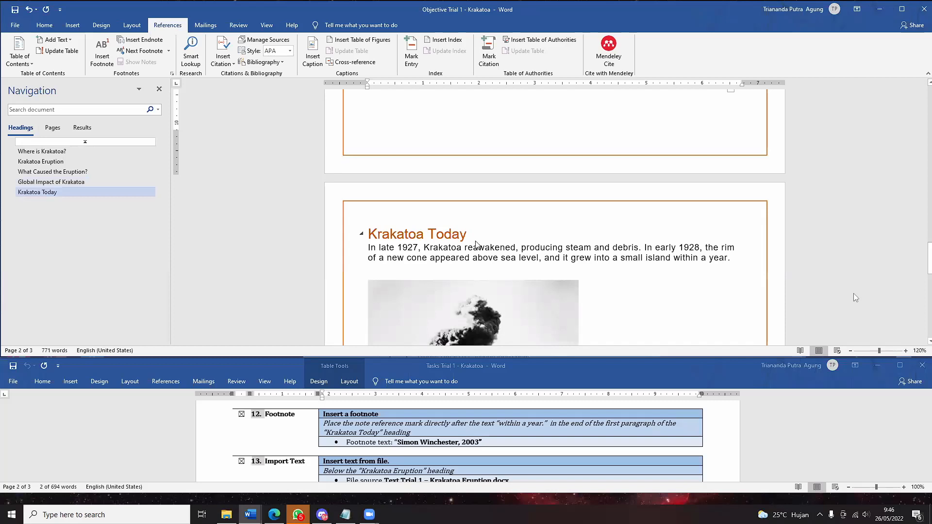
pyautogui.scroll(1, 477, 243)
pyautogui.scroll(2, 477, 245)
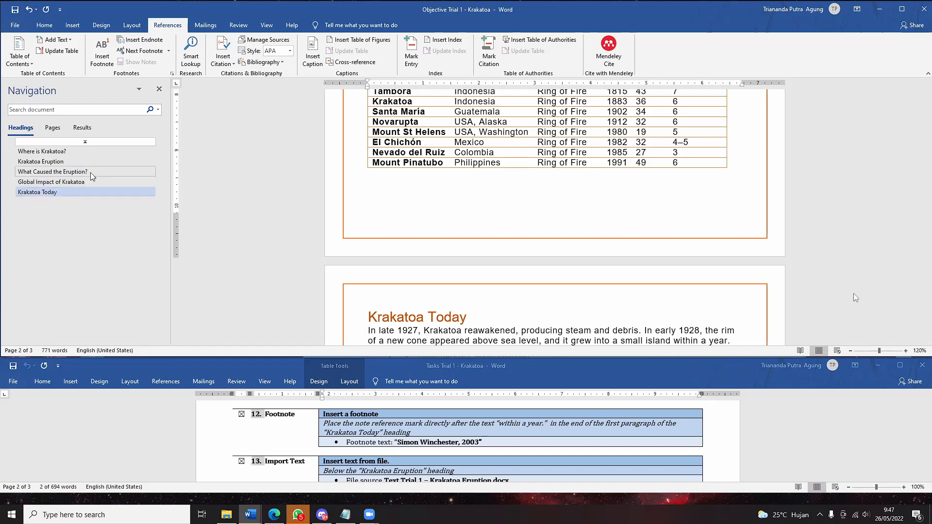
pyautogui.click(48, 182)
pyautogui.click(49, 192)
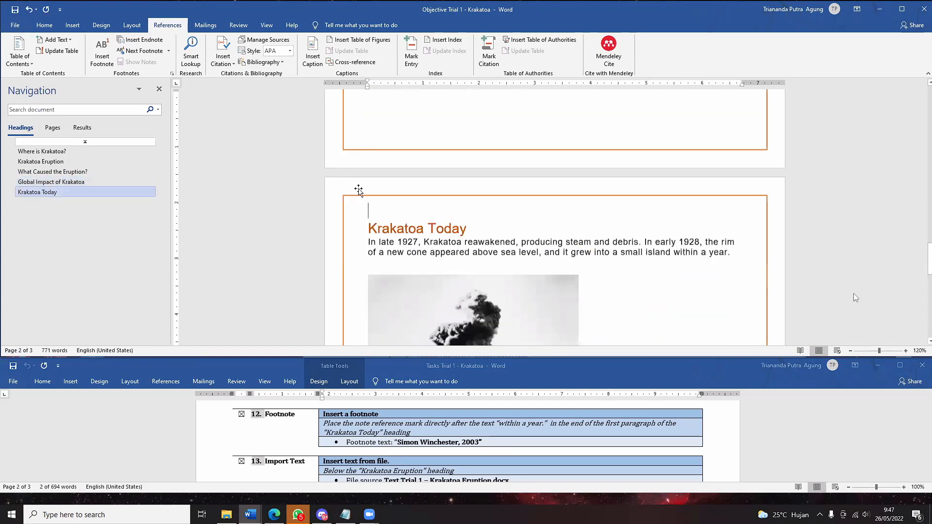
# - Place the insertion point right after 'within a year.' in the first paragraph
pyautogui.scroll(-1, 699, 199)
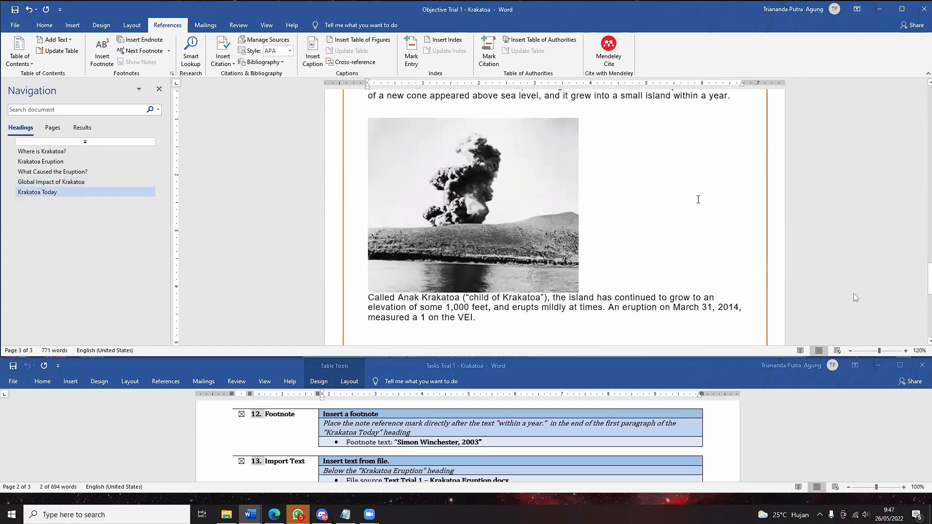
pyautogui.scroll(1, 697, 201)
pyautogui.scroll(-3, 695, 200)
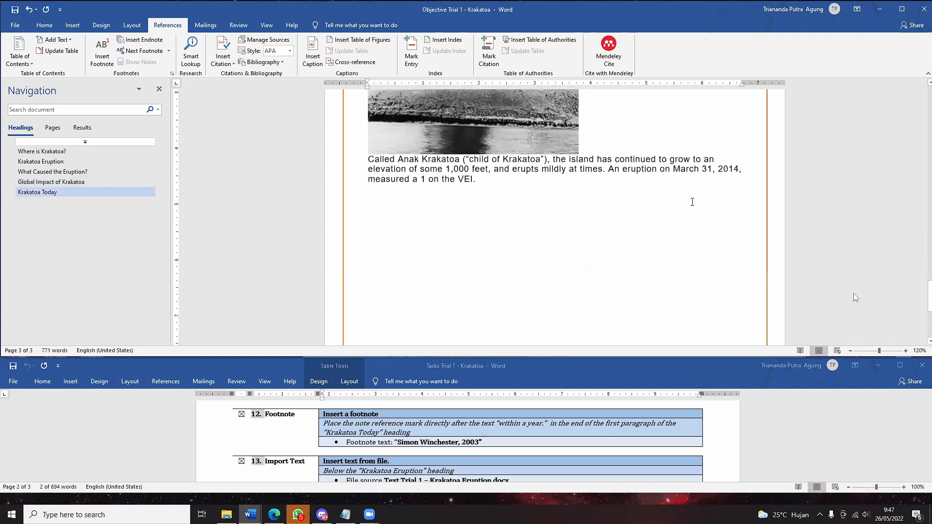
pyautogui.scroll(3, 696, 200)
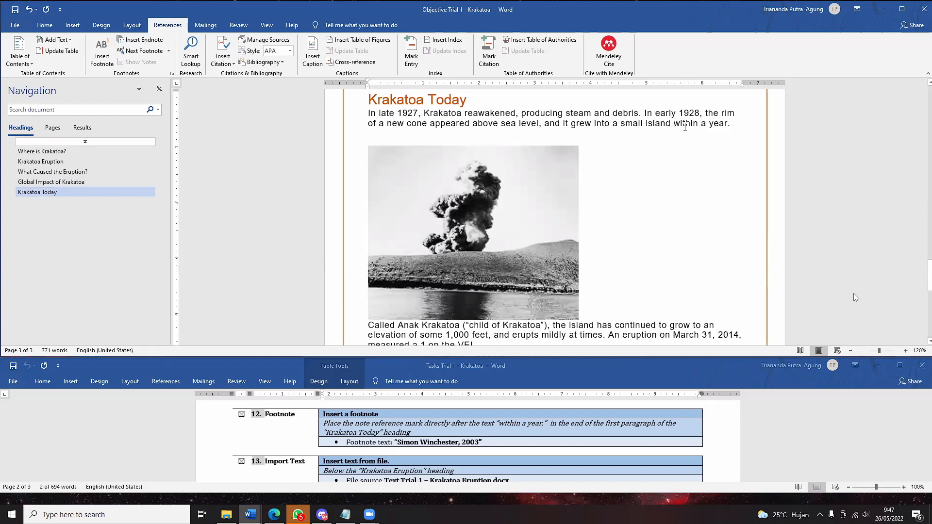
pyautogui.moveTo(673, 124); pyautogui.dragTo(729, 129)
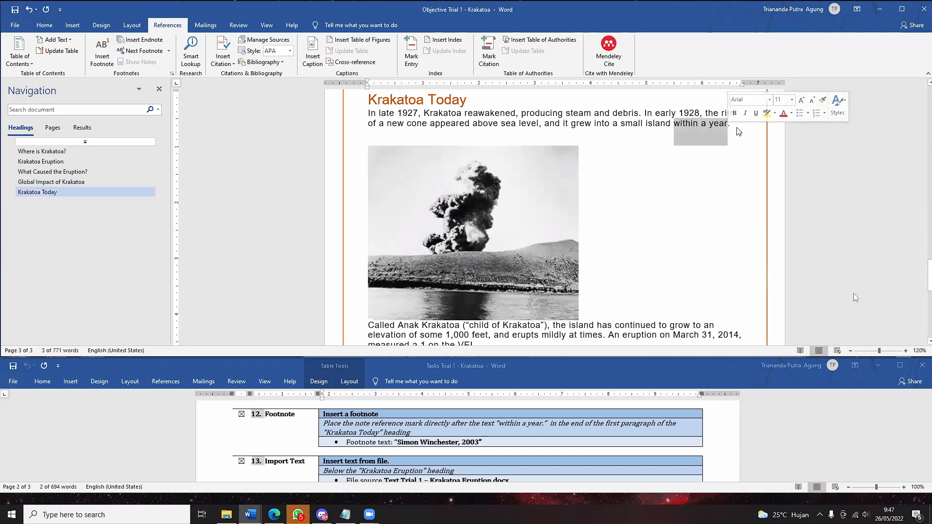
pyautogui.click(710, 125)
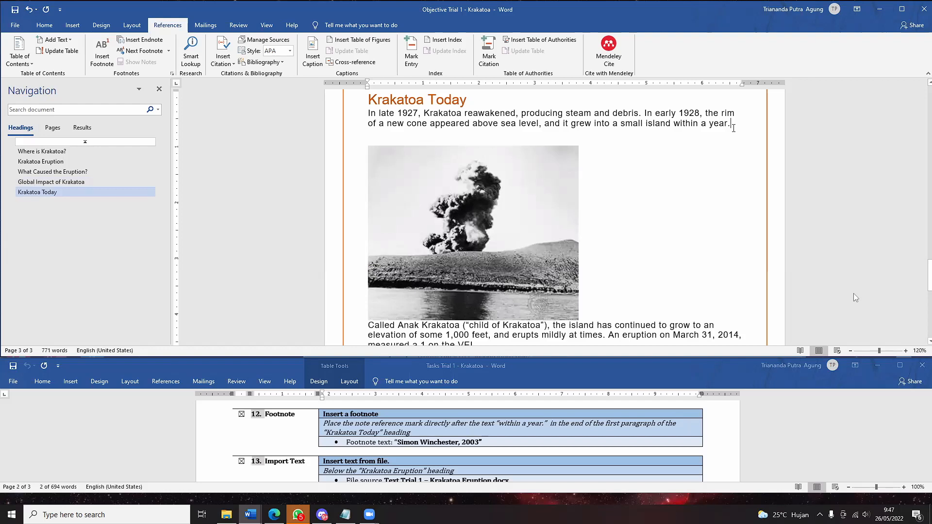
# - Insert footnote 1 after 'within a year.' containing the author's name and 2003, in quotes
pyautogui.click(72, 26)
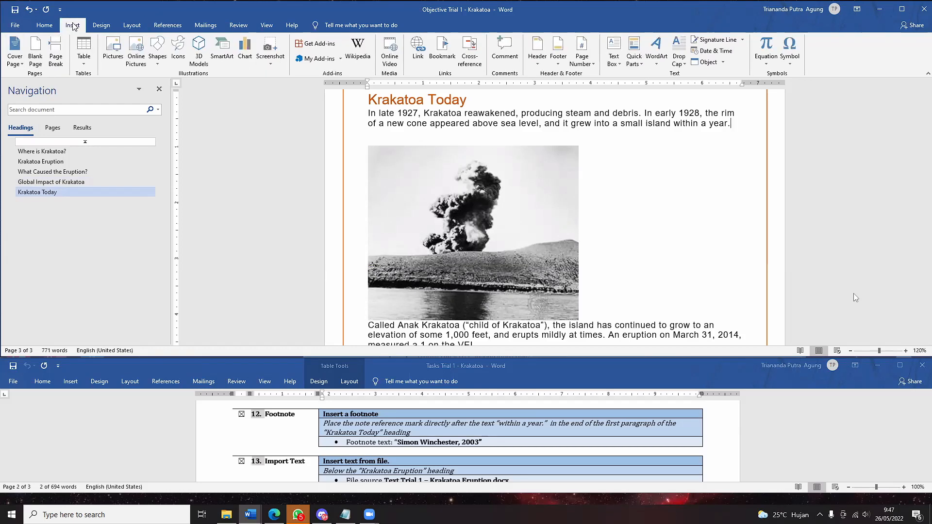
pyautogui.click(179, 29)
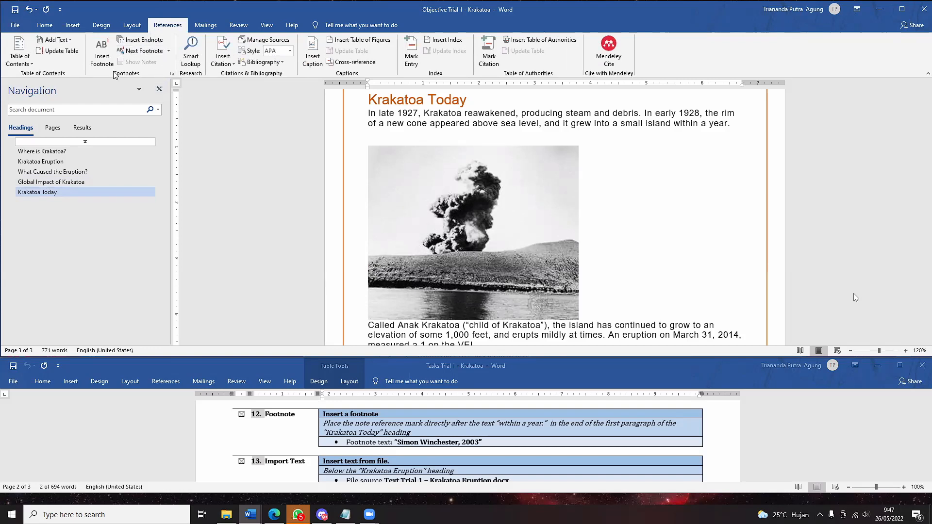
pyautogui.click(103, 56)
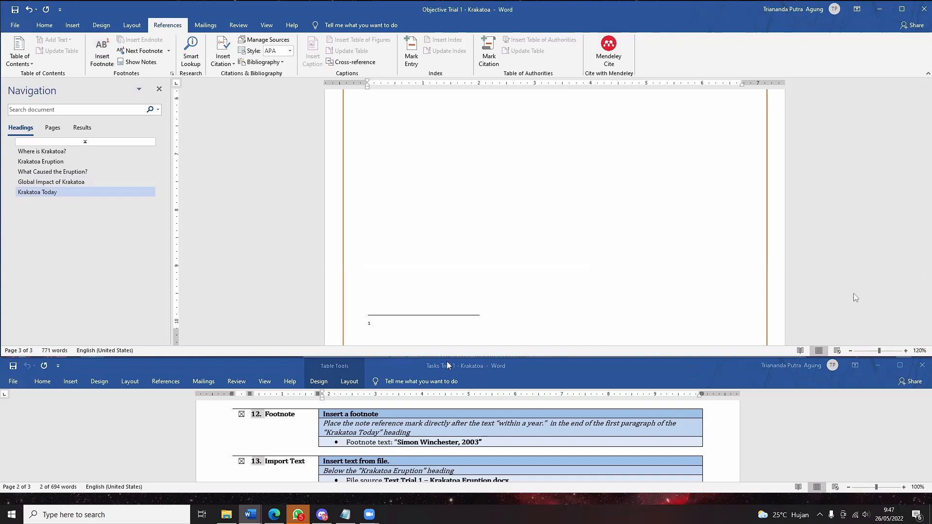
pyautogui.write('S')
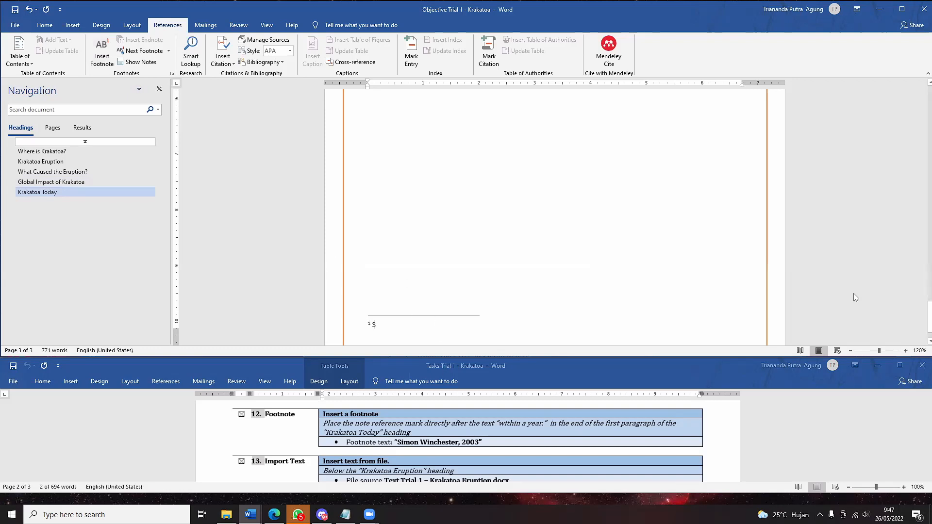
pyautogui.write('imon W')
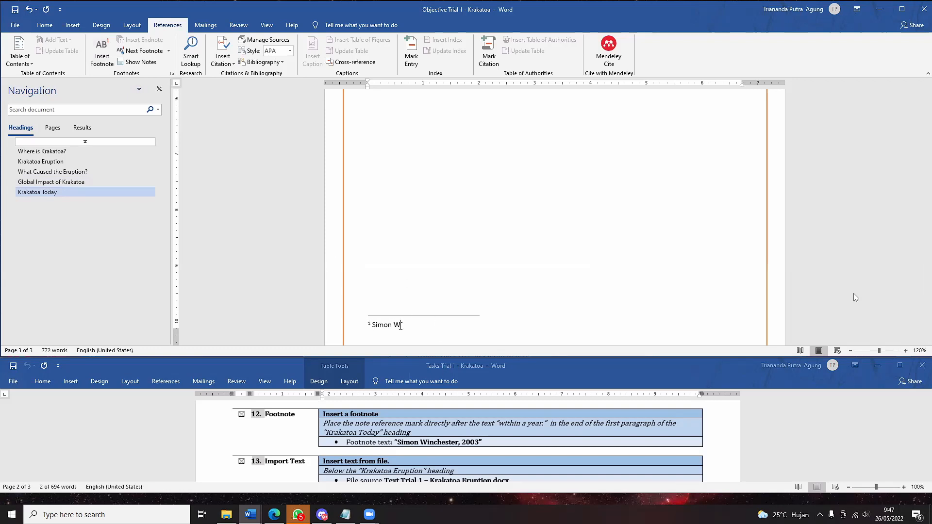
pyautogui.write('inchester, 2003')
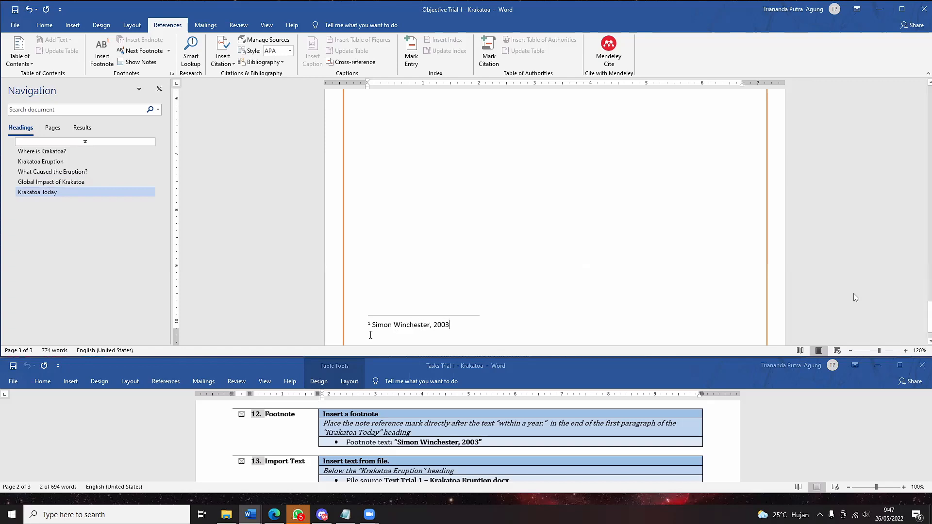
pyautogui.click(373, 325)
pyautogui.write('""')
# - Tidy the end of the footnote text and return to the body of the report
pyautogui.click(475, 279)
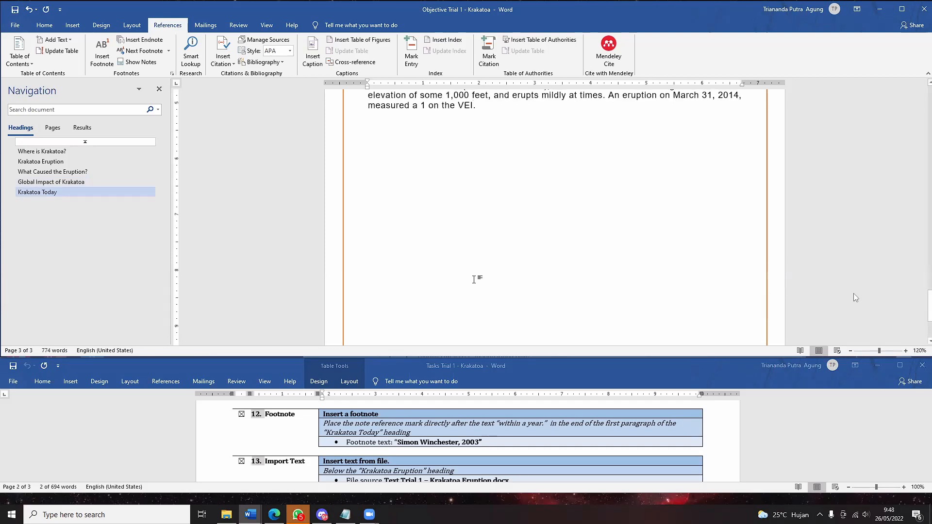
pyautogui.scroll(-2, 474, 280)
pyautogui.click(459, 291)
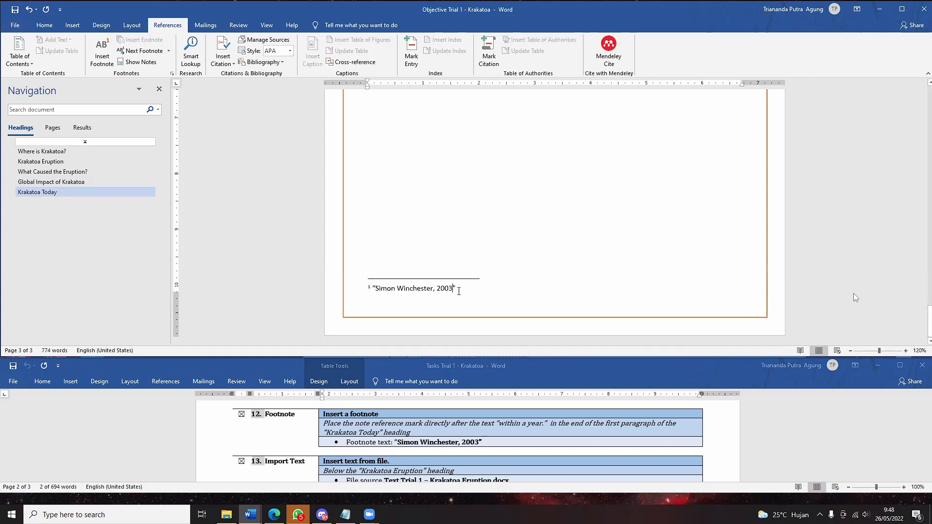
pyautogui.press('Return')
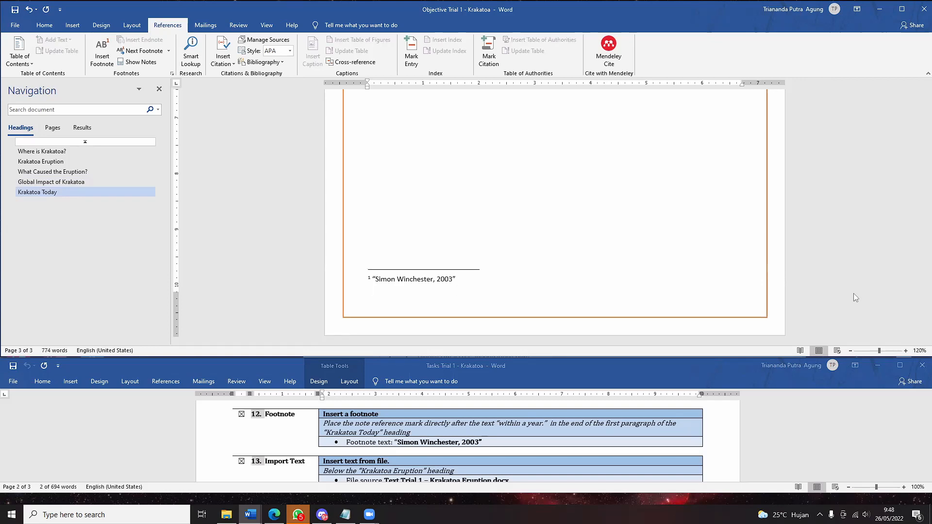
pyautogui.press('BackSpace')
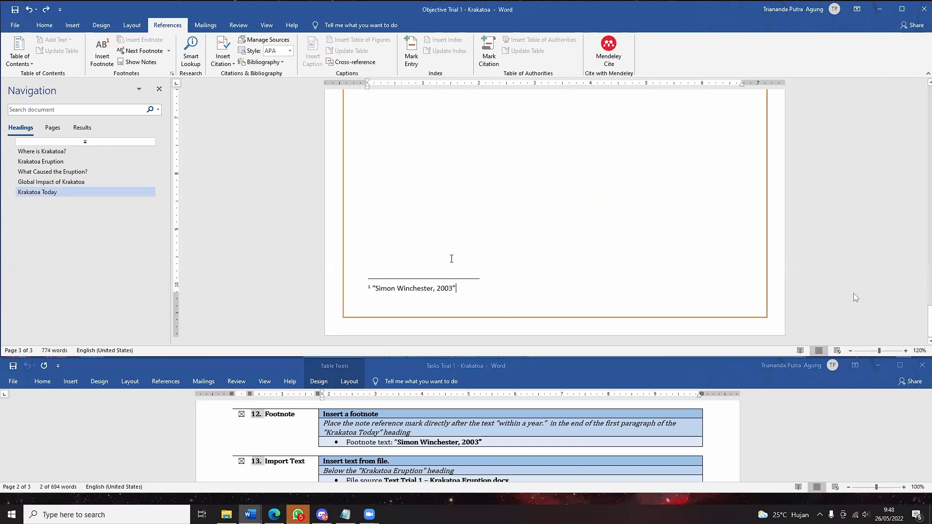
pyautogui.click(462, 250)
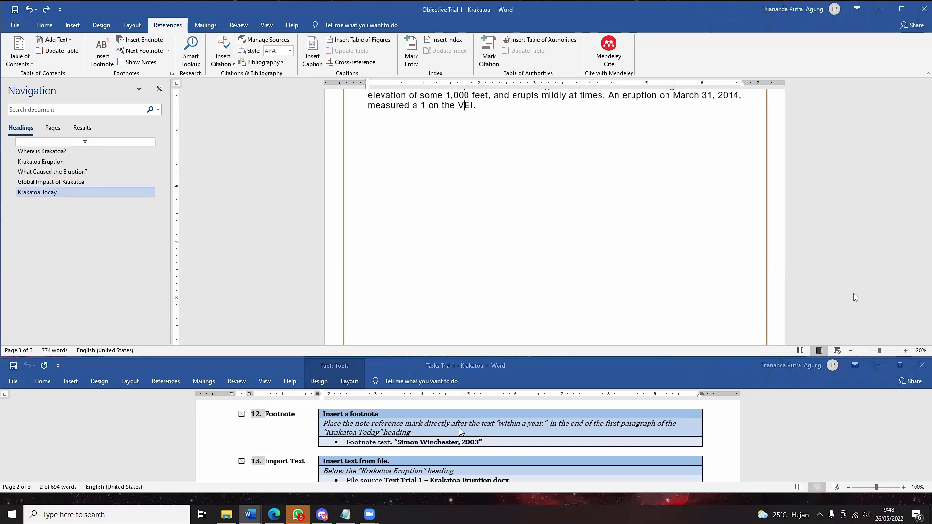
pyautogui.scroll(-1, 458, 428)
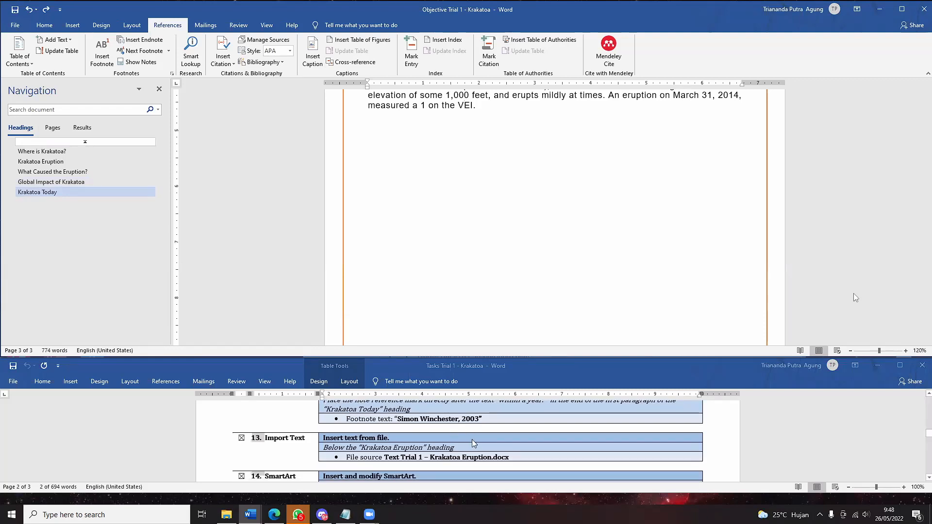
pyautogui.scroll(2, 476, 438)
pyautogui.scroll(-2, 408, 175)
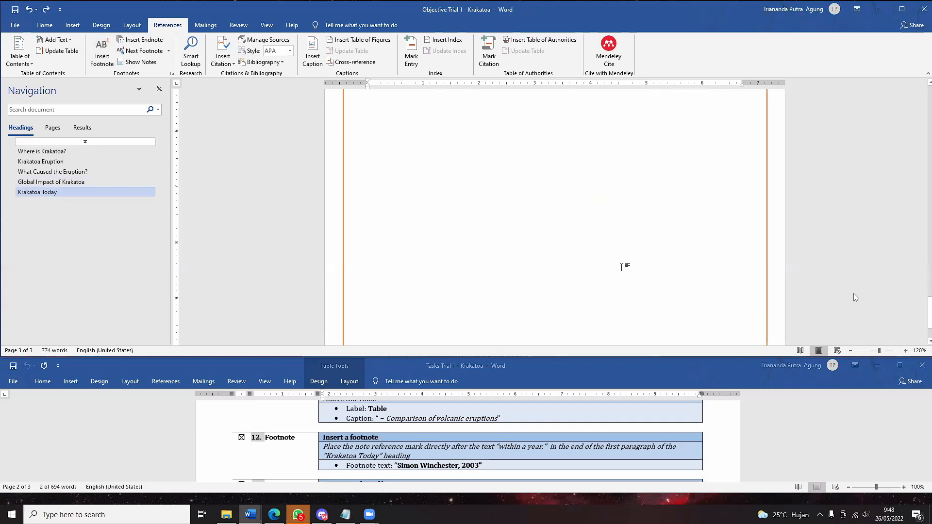
pyautogui.scroll(-2, 621, 266)
pyautogui.scroll(3, 621, 266)
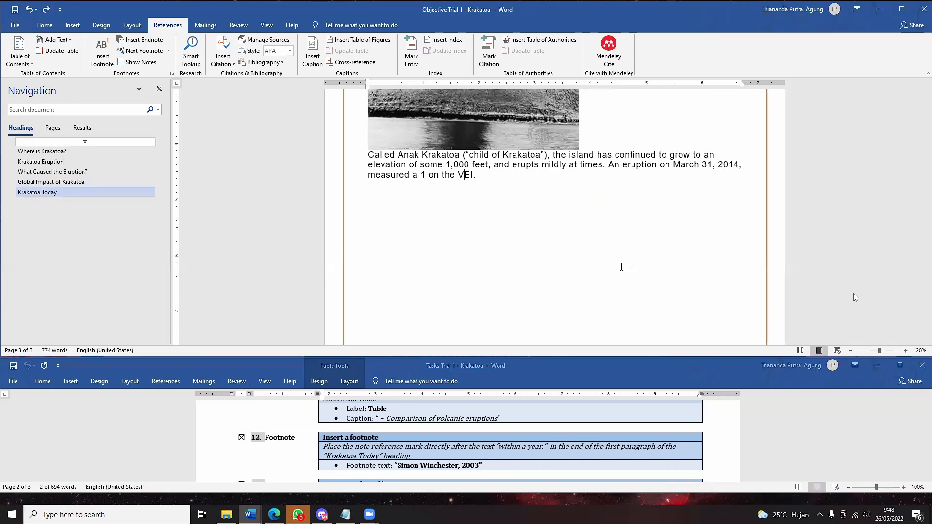
pyautogui.scroll(-5, 586, 443)
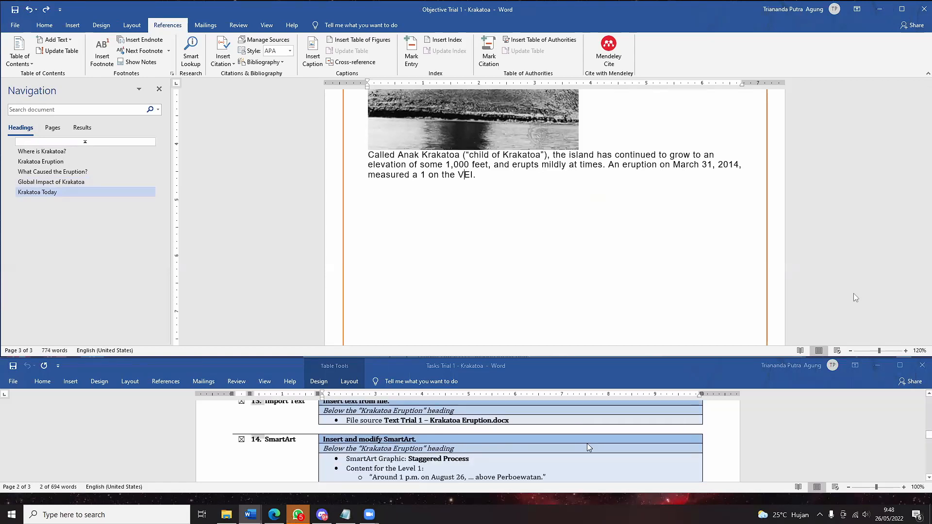
pyautogui.scroll(1, 587, 445)
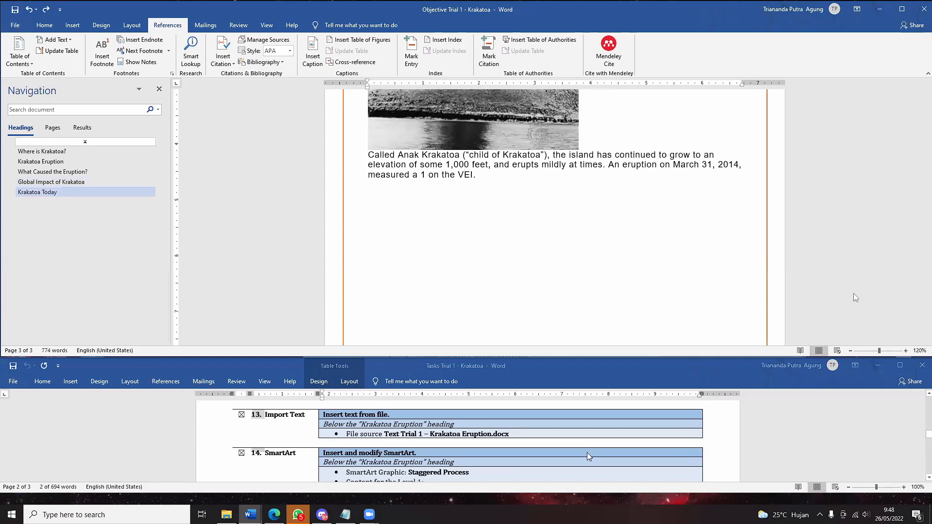
# - Go to the Krakatoa Eruption section and place the cursor at the end of its heading
pyautogui.click(24, 183)
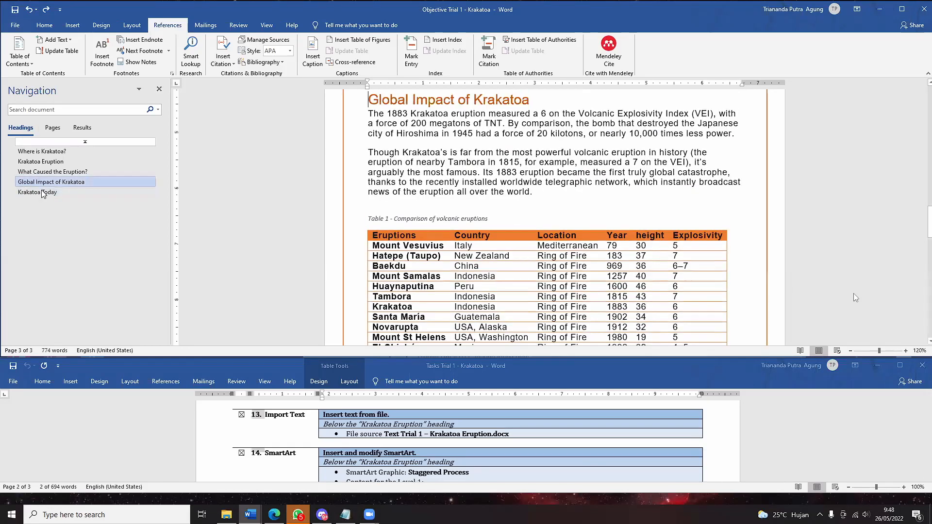
pyautogui.click(43, 194)
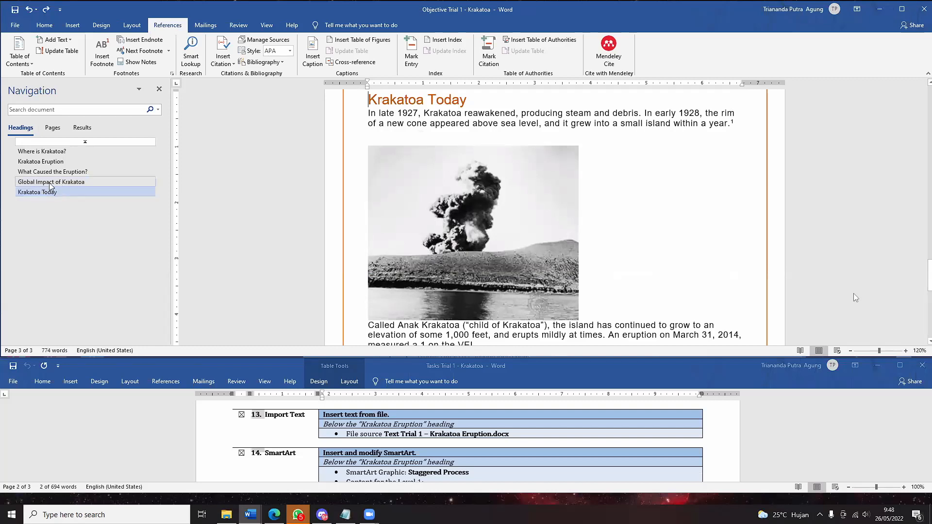
pyautogui.click(41, 161)
pyautogui.scroll(3, 331, 139)
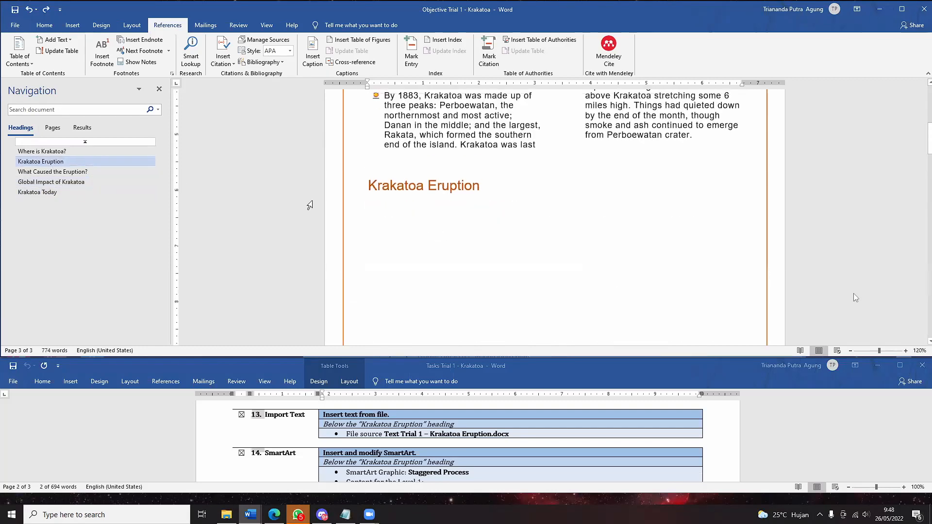
pyautogui.click(477, 198)
pyautogui.click(376, 216)
pyautogui.click(413, 226)
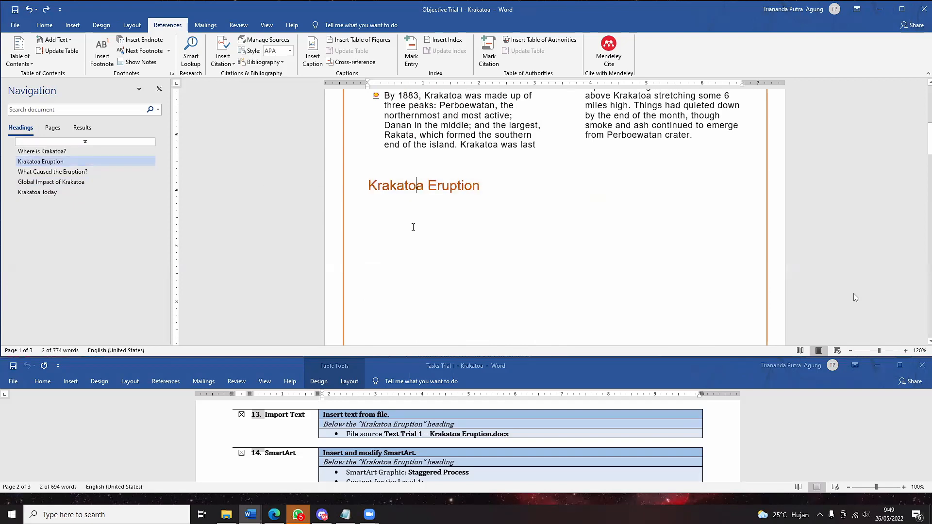
pyautogui.press('Return')
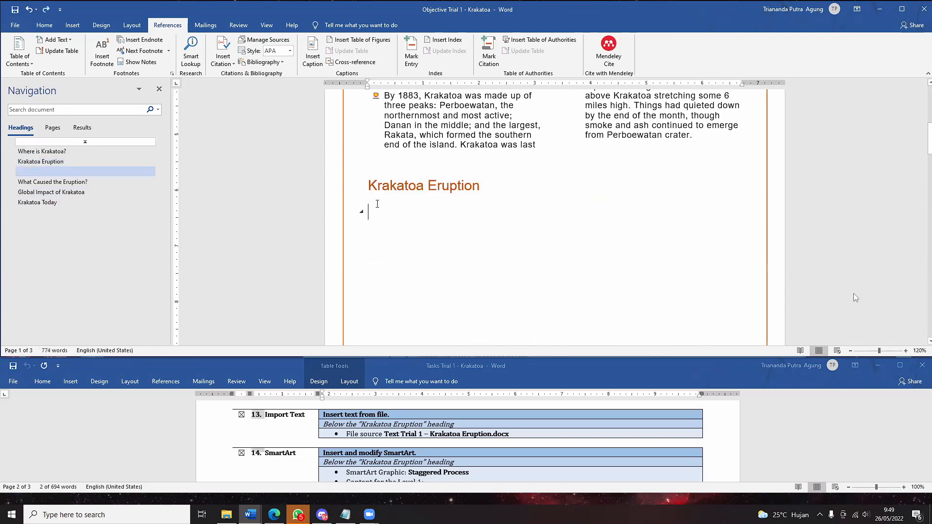
pyautogui.press('BackSpace')
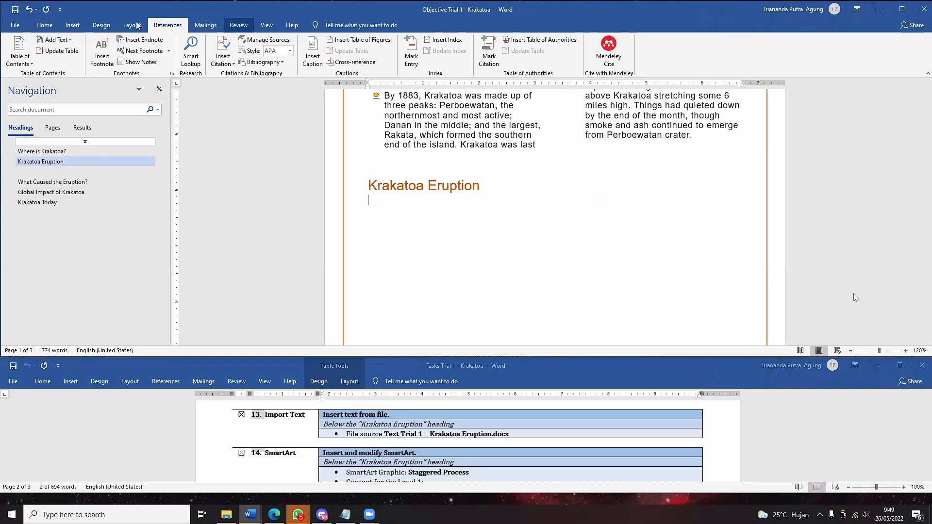
# - Insert the contents of 'Text Trial 1 - Krakatoa Eruption' using Object > Text from File
pyautogui.click(73, 23)
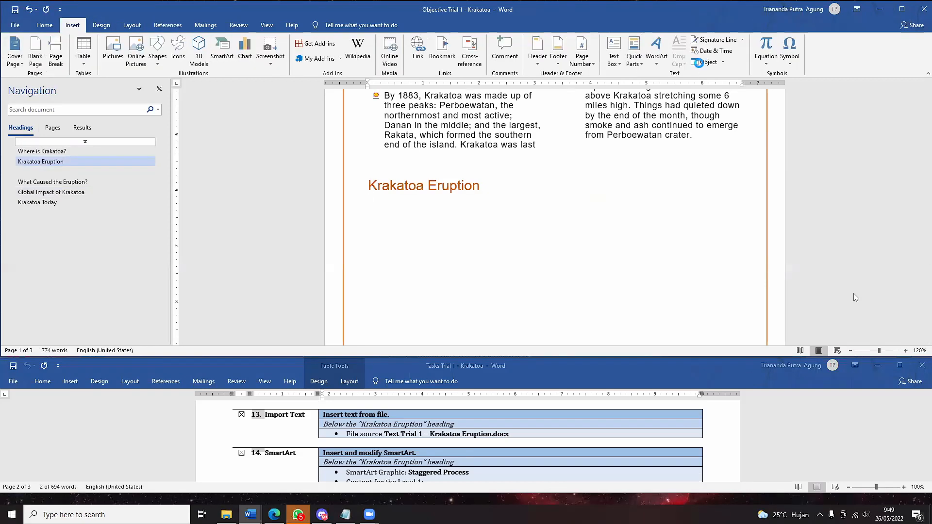
pyautogui.click(703, 62)
pyautogui.click(584, 93)
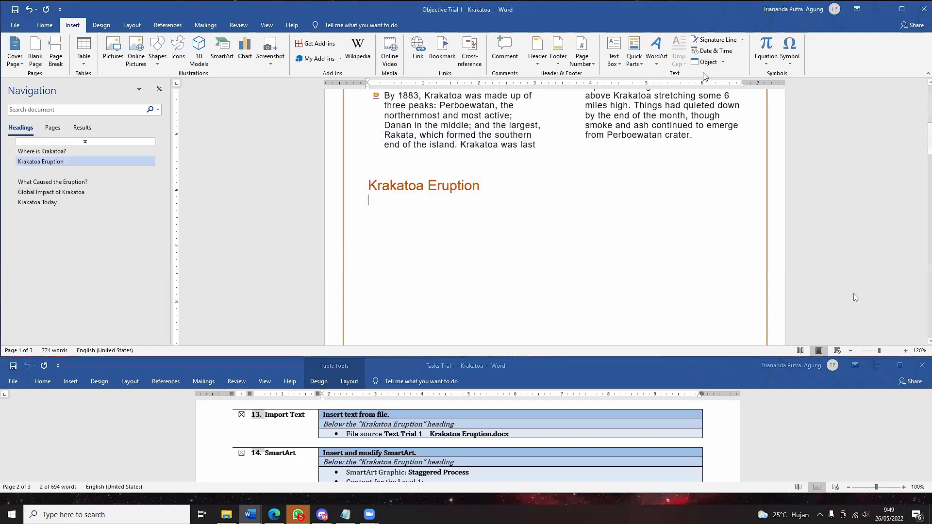
pyautogui.click(723, 62)
pyautogui.click(722, 87)
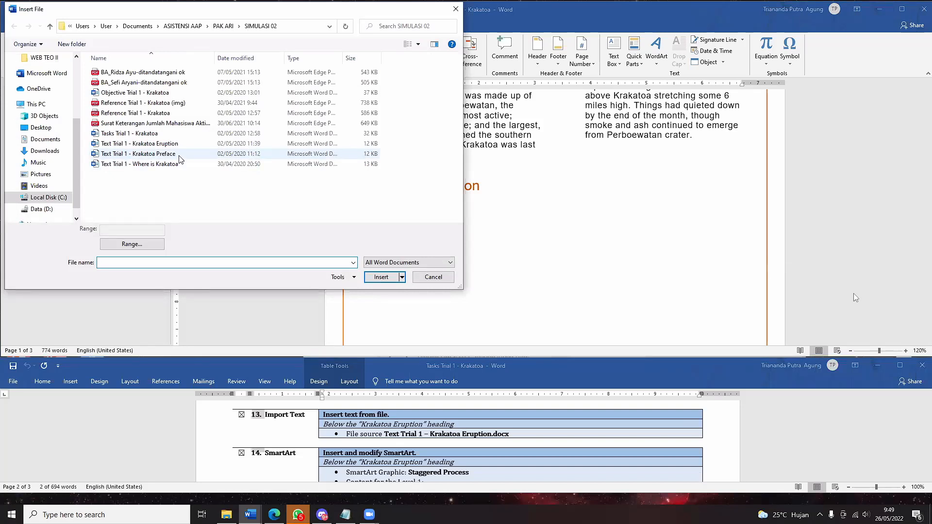
pyautogui.click(161, 144)
pyautogui.click(381, 275)
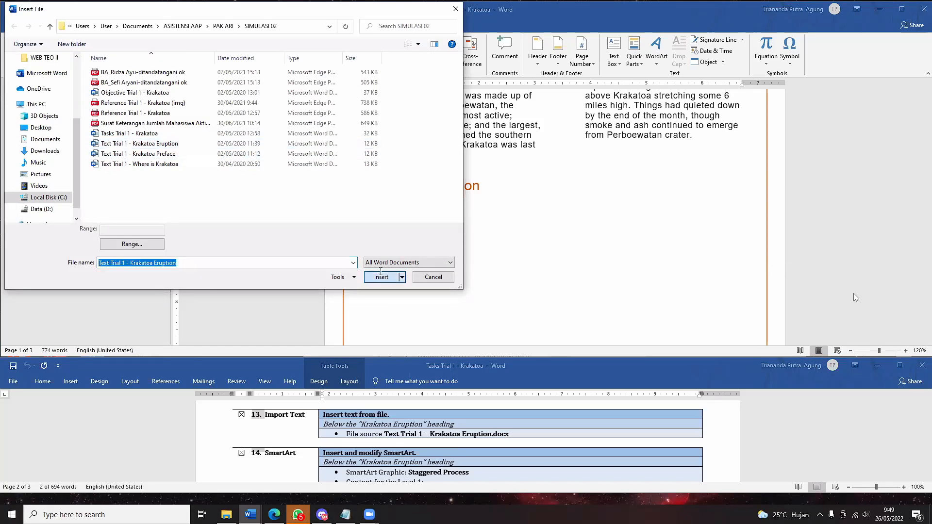
pyautogui.scroll(-5, 656, 319)
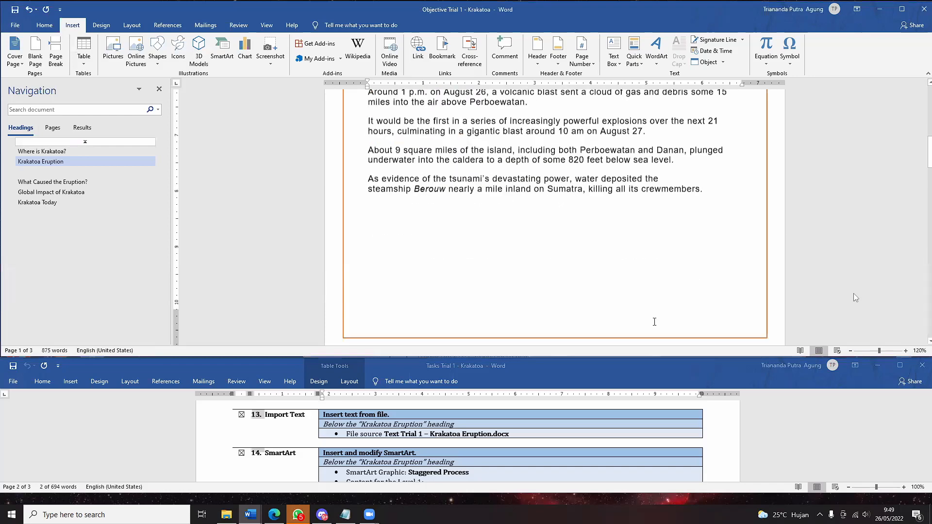
pyautogui.scroll(-2, 375, 451)
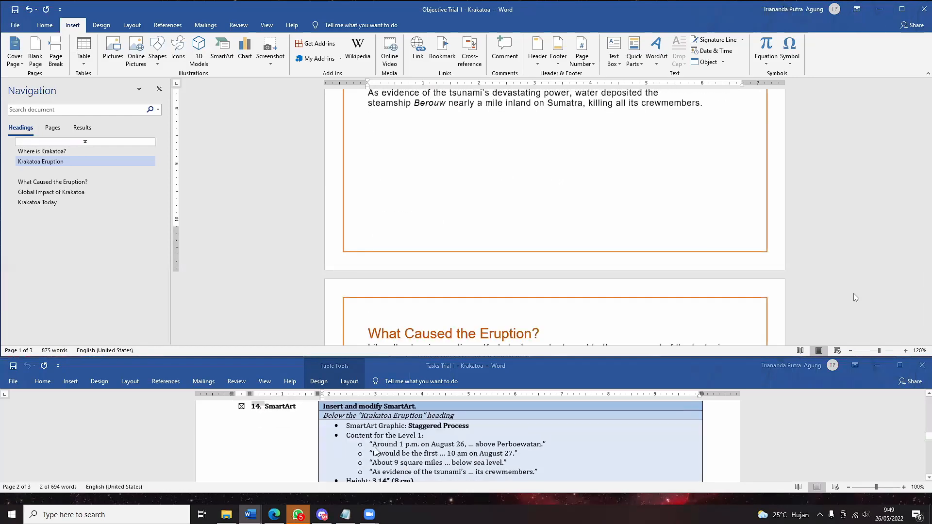
pyautogui.scroll(1, 433, 466)
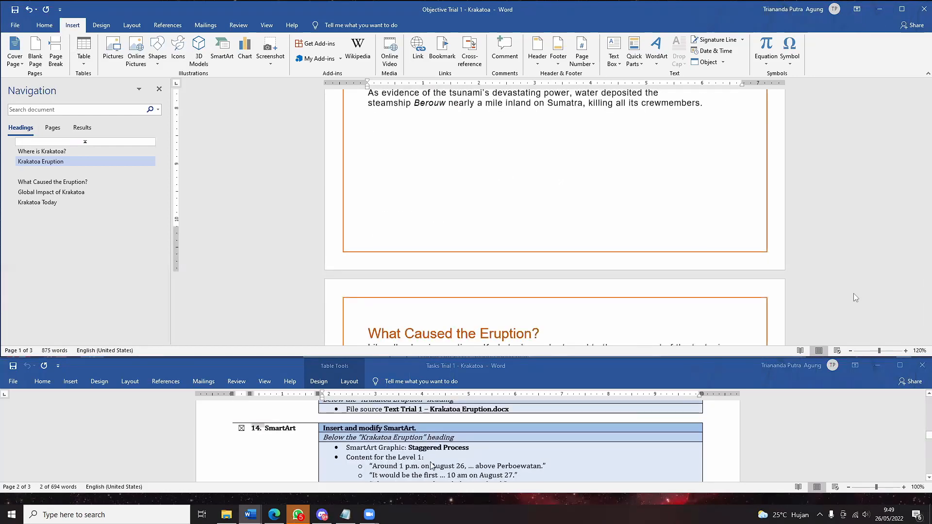
pyautogui.scroll(1, 445, 206)
pyautogui.scroll(5, 444, 206)
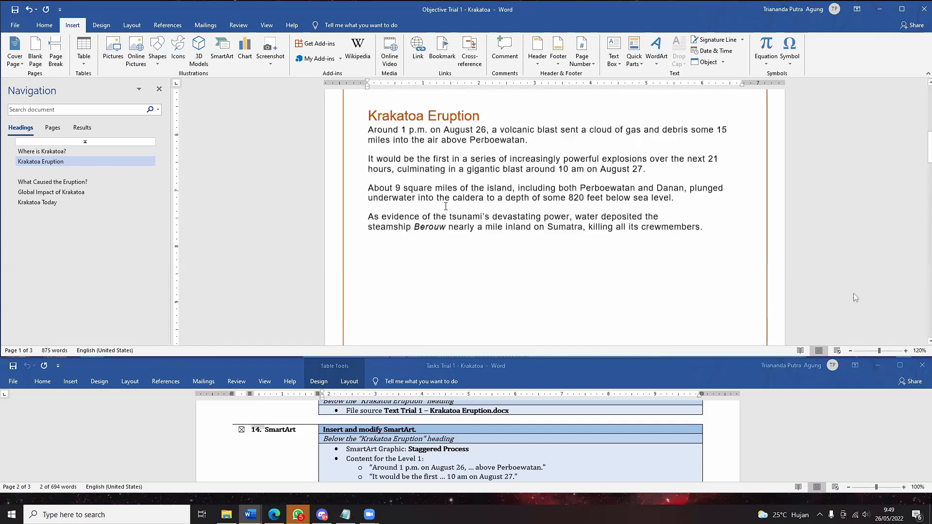
pyautogui.scroll(-1, 502, 323)
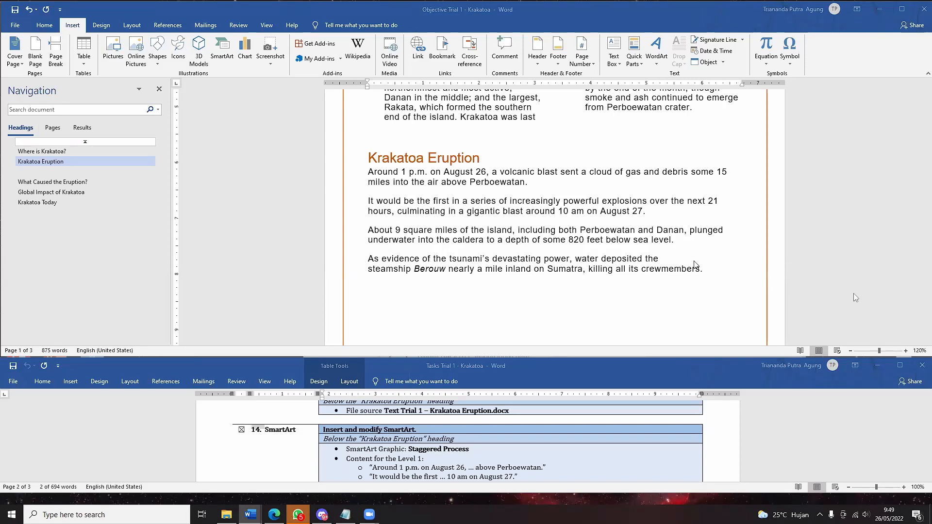
pyautogui.press('Return')
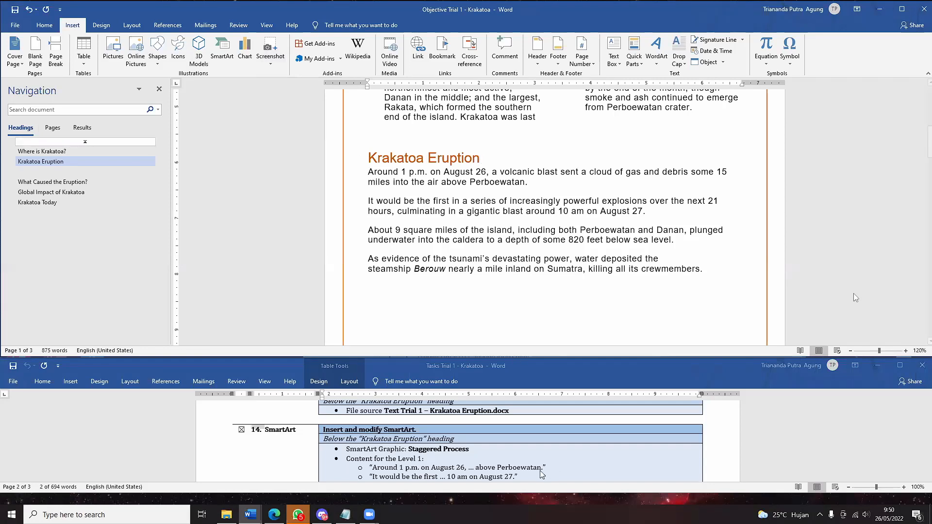
pyautogui.scroll(-2, 492, 437)
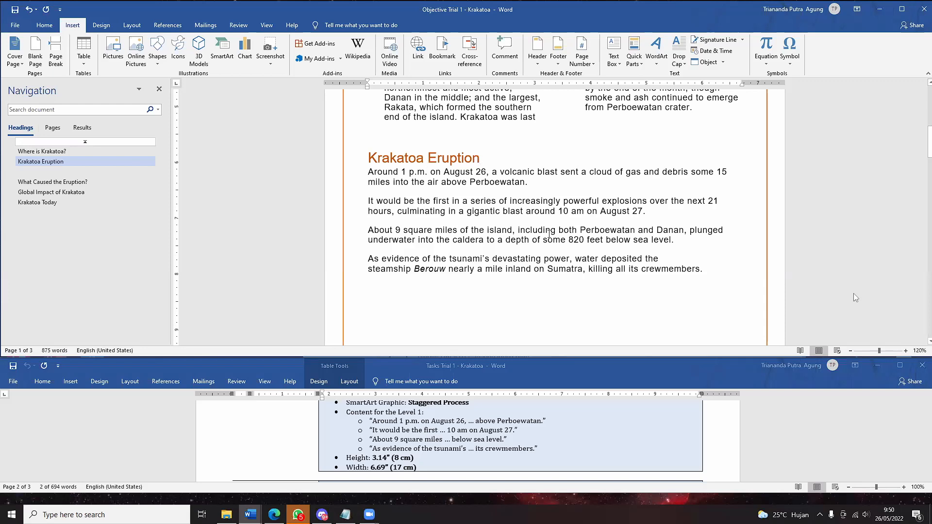
pyautogui.scroll(1, 701, 300)
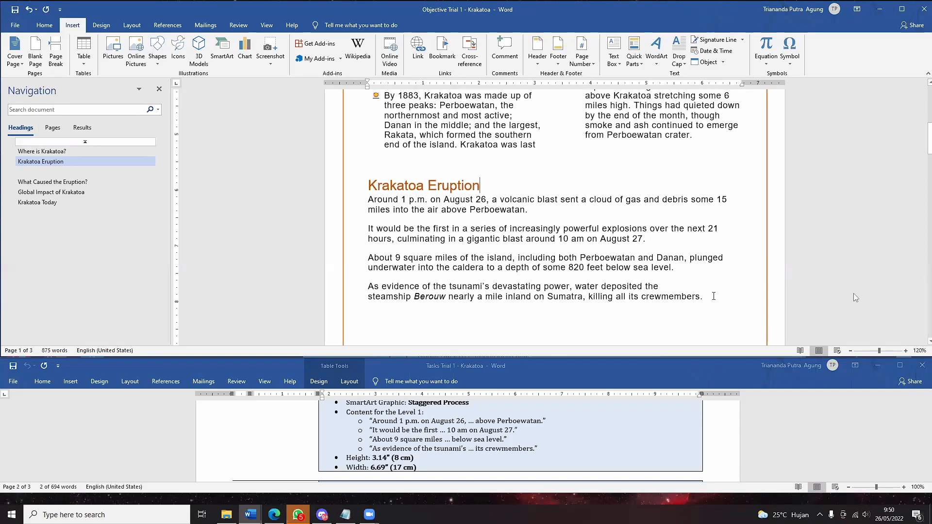
# - Place the cursor after the heading and browse the Process, Matrix and Cycle SmartArt layouts
pyautogui.moveTo(699, 310); pyautogui.dragTo(353, 196)
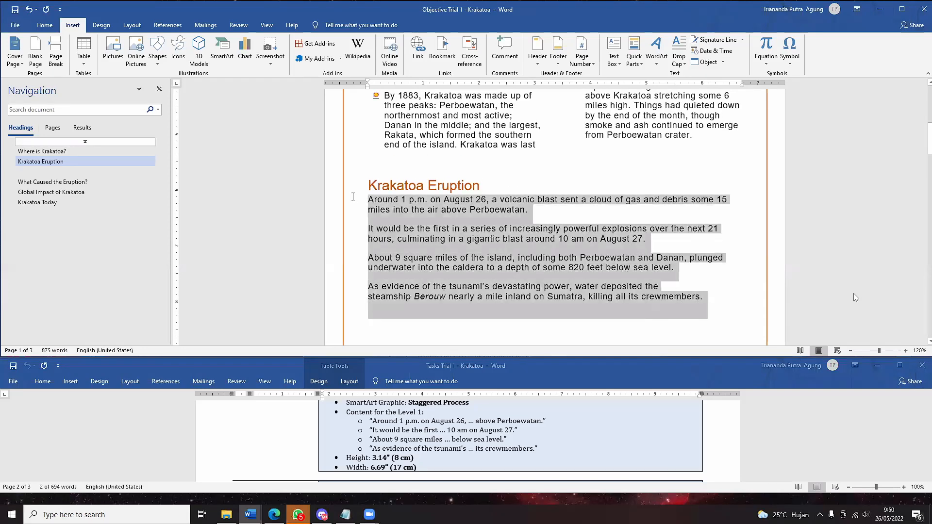
pyautogui.click(485, 188)
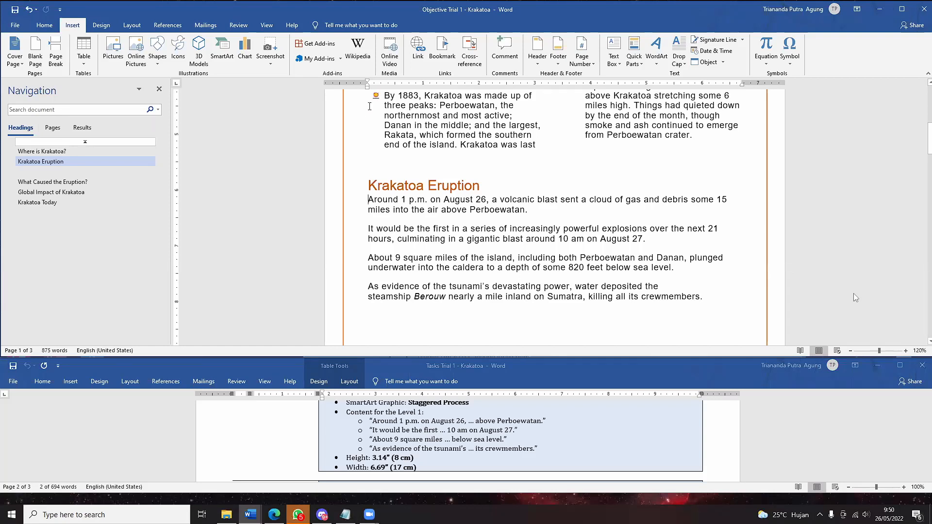
pyautogui.click(222, 54)
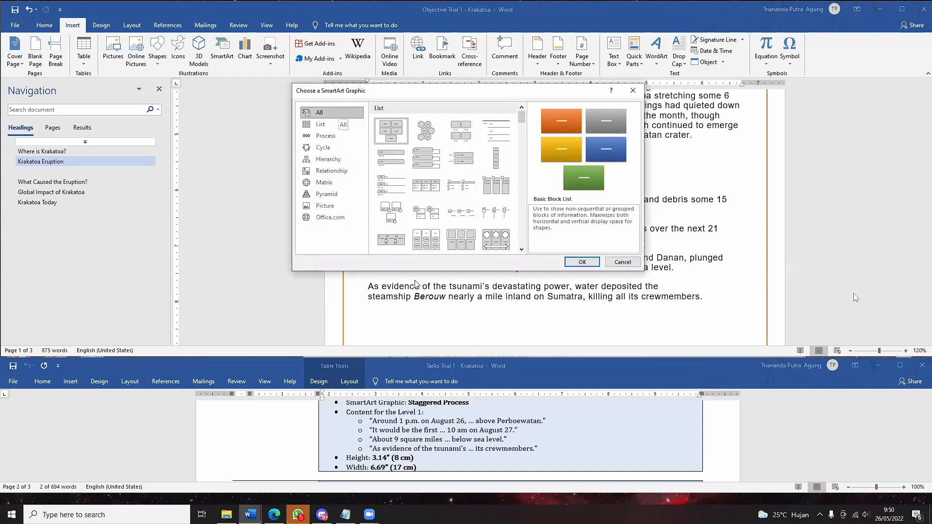
pyautogui.click(326, 136)
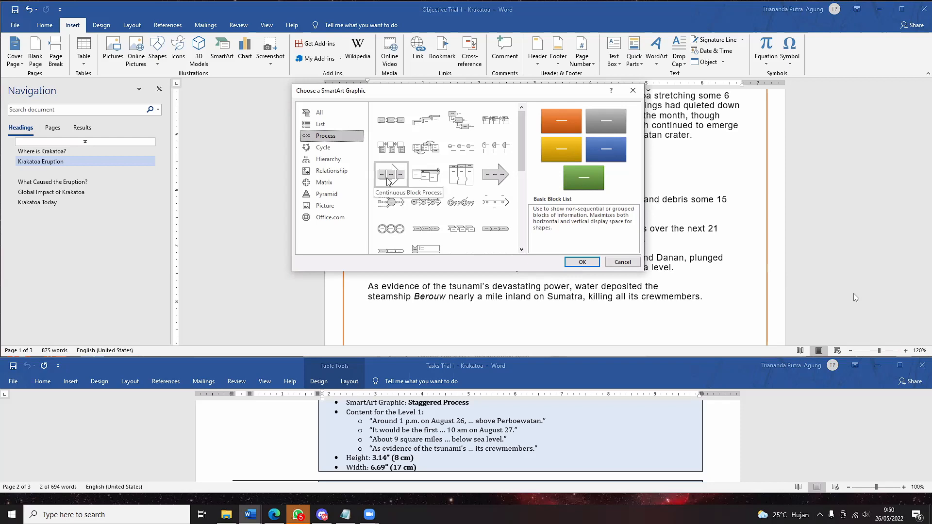
pyautogui.click(361, 183)
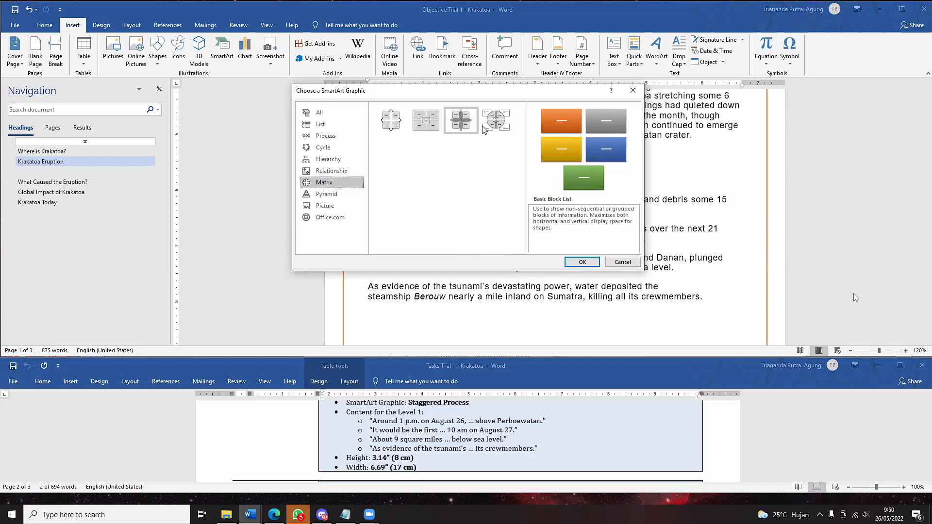
pyautogui.click(340, 149)
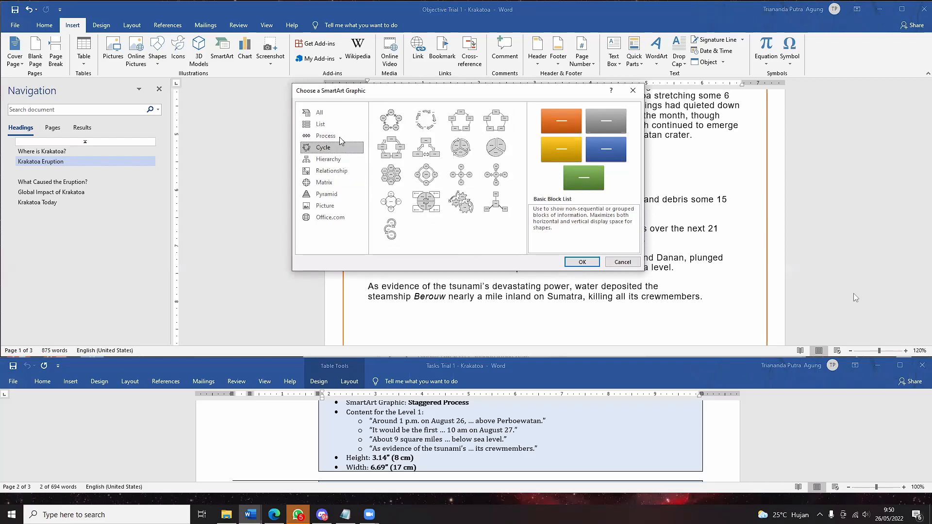
pyautogui.click(339, 137)
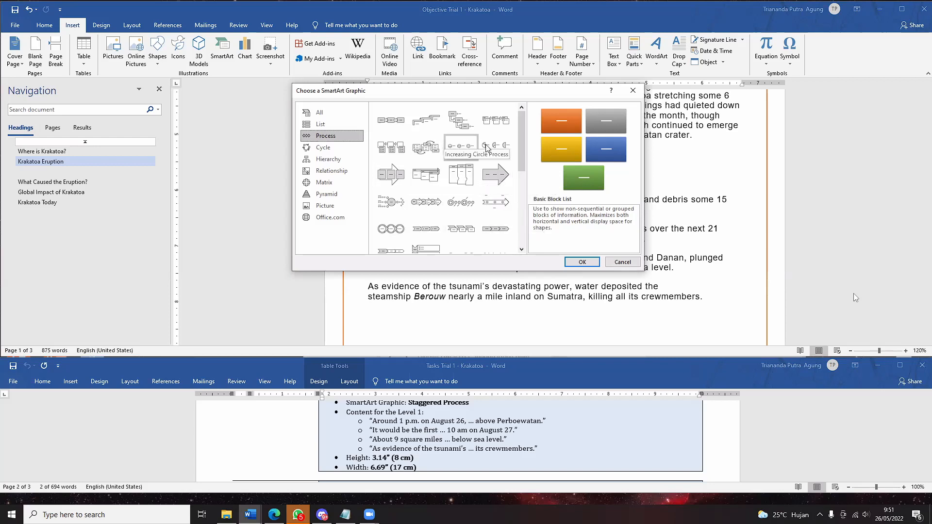
# - Choose the Staggered Process layout and insert the graphic
pyautogui.moveTo(523, 153); pyautogui.dragTo(522, 186)
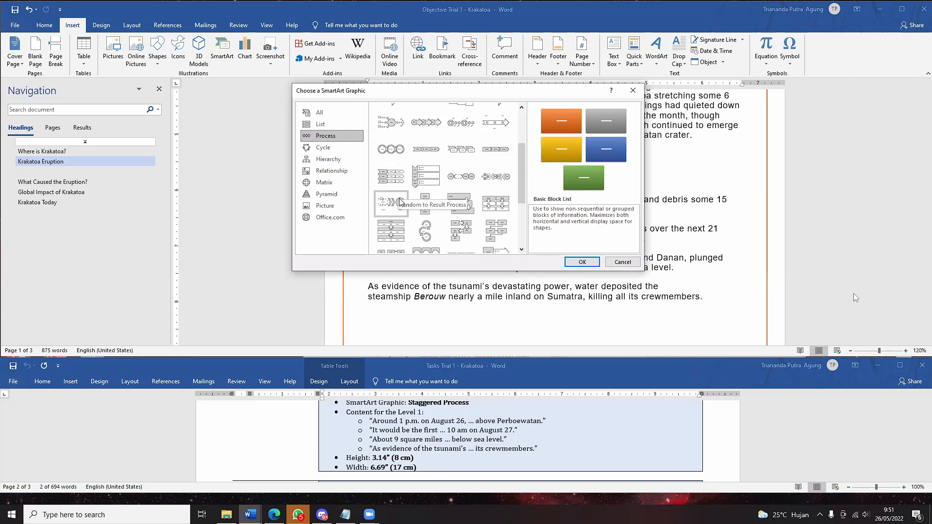
pyautogui.click(468, 217)
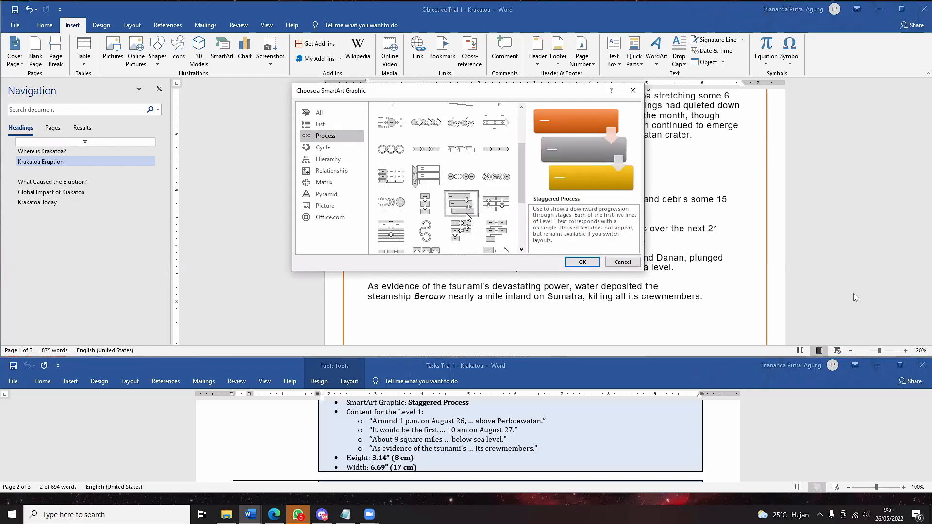
pyautogui.click(583, 262)
pyautogui.scroll(-3, 586, 265)
pyautogui.scroll(-4, 586, 265)
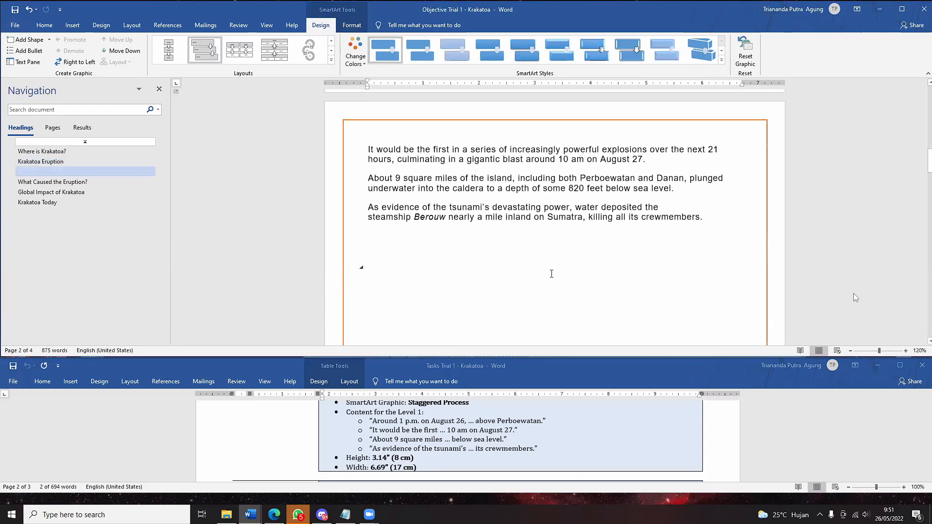
# - Undo the SmartArt, then insert Staggered Process again over the four selected paragraphs
pyautogui.scroll(6, 552, 274)
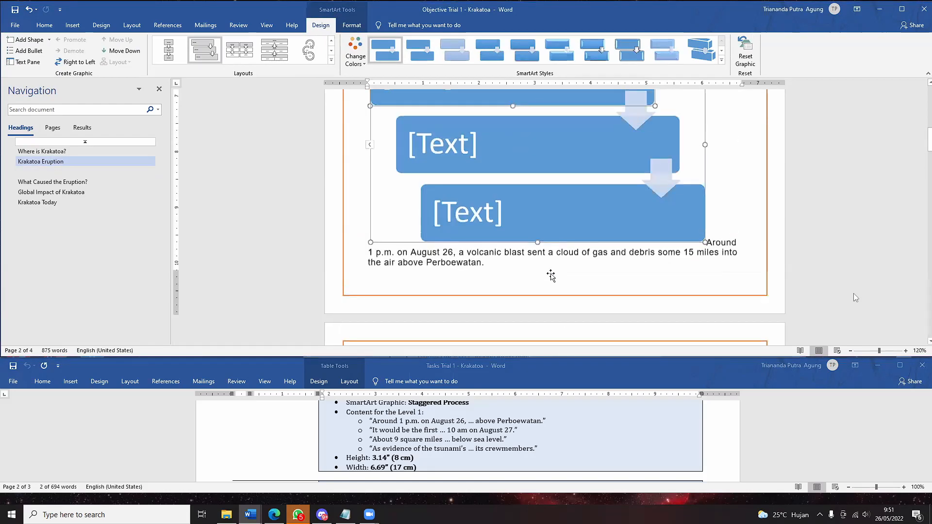
pyautogui.hotkey('ctrl', 'z')
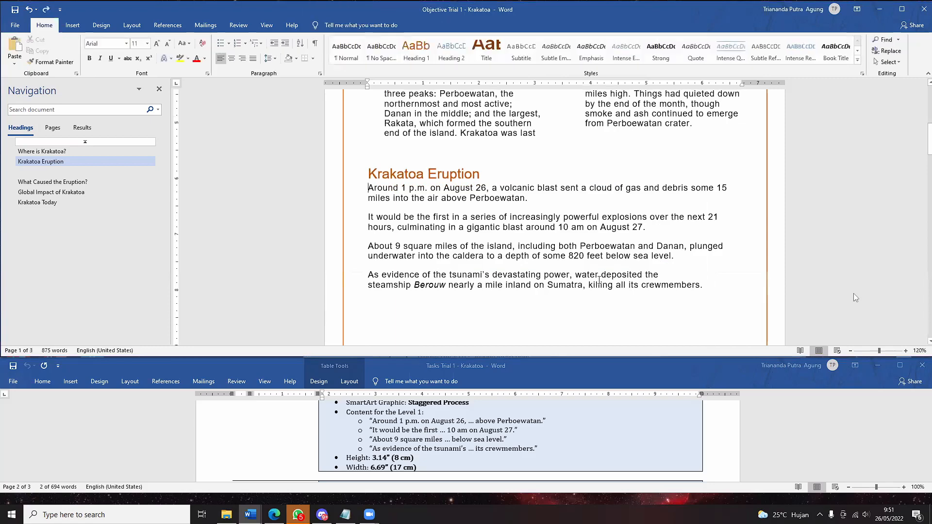
pyautogui.moveTo(705, 291); pyautogui.dragTo(369, 188)
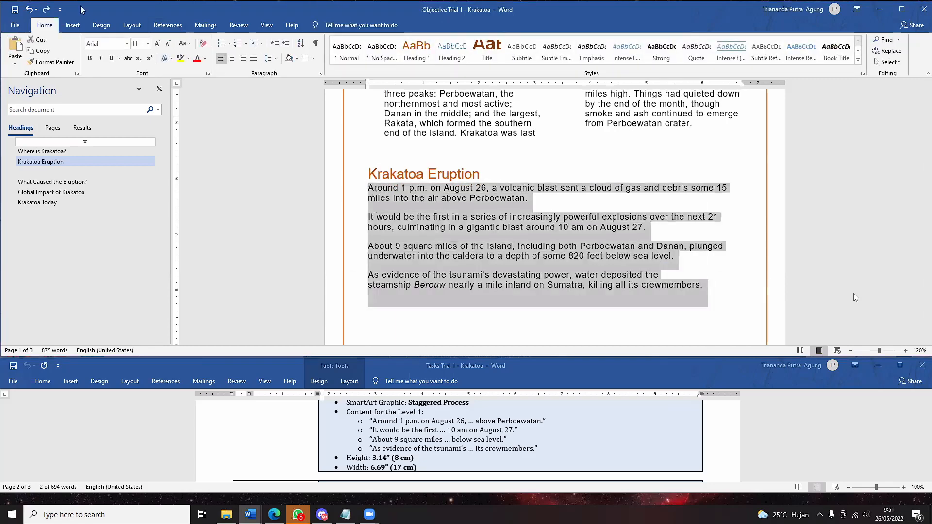
pyautogui.click(72, 25)
pyautogui.click(222, 47)
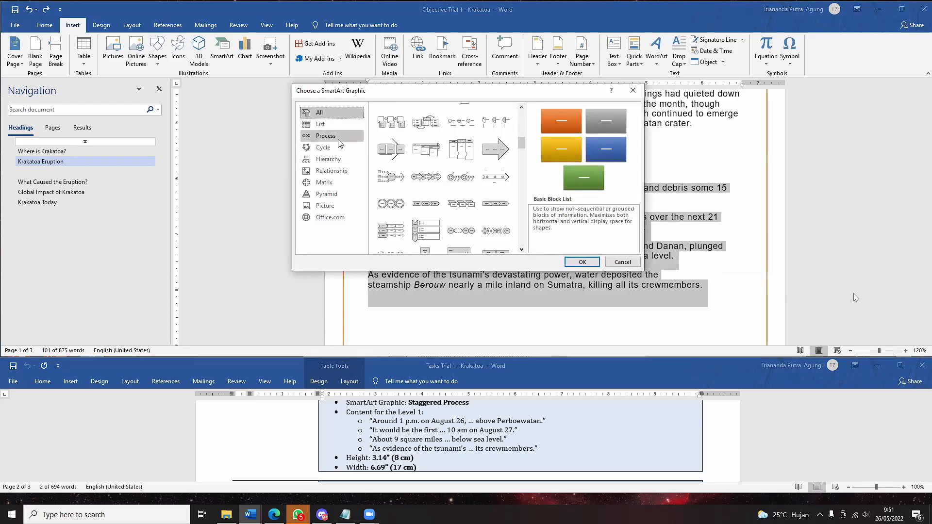
pyautogui.click(338, 137)
pyautogui.scroll(4, 474, 194)
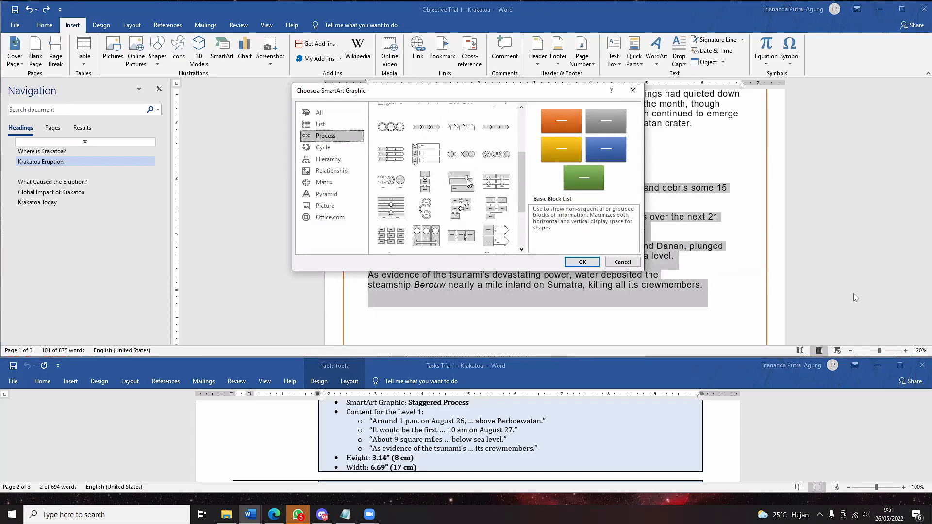
pyautogui.click(469, 183)
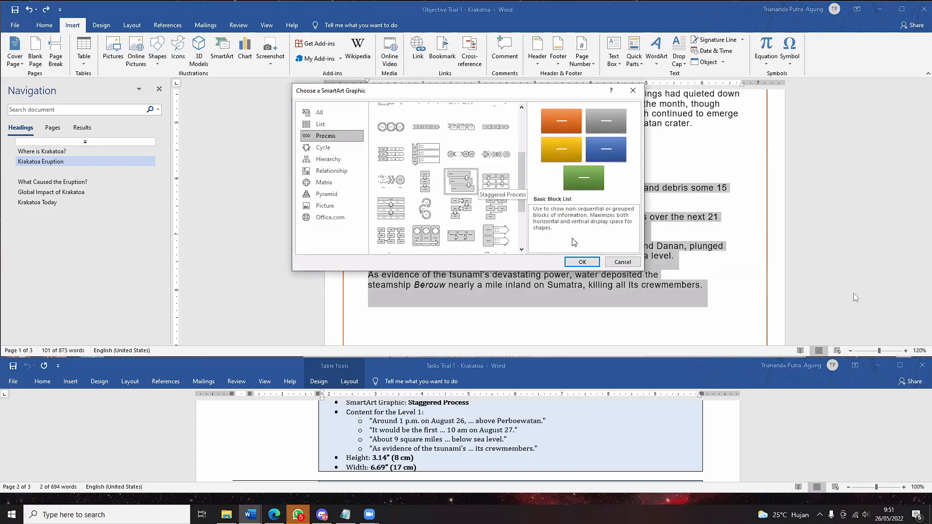
pyautogui.click(592, 265)
# - Undo the second Staggered Process insertion
pyautogui.scroll(-5, 576, 272)
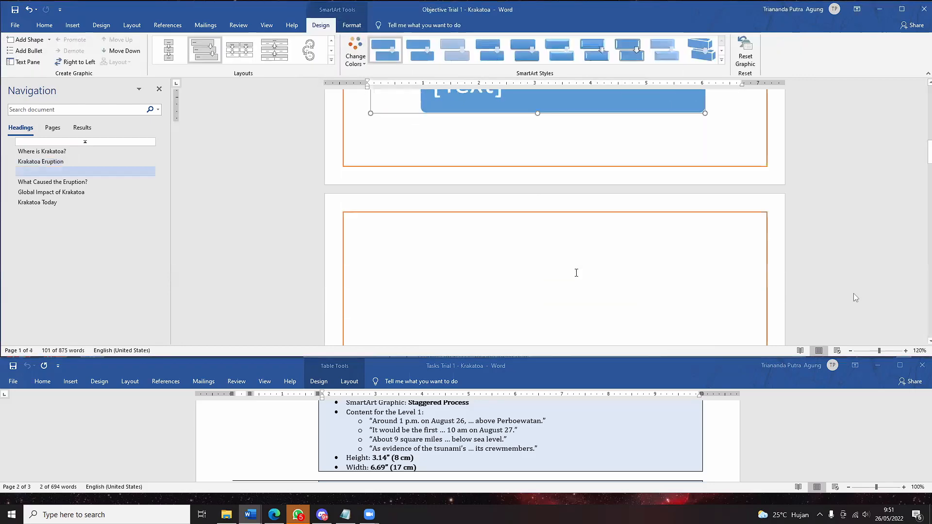
pyautogui.scroll(5, 562, 288)
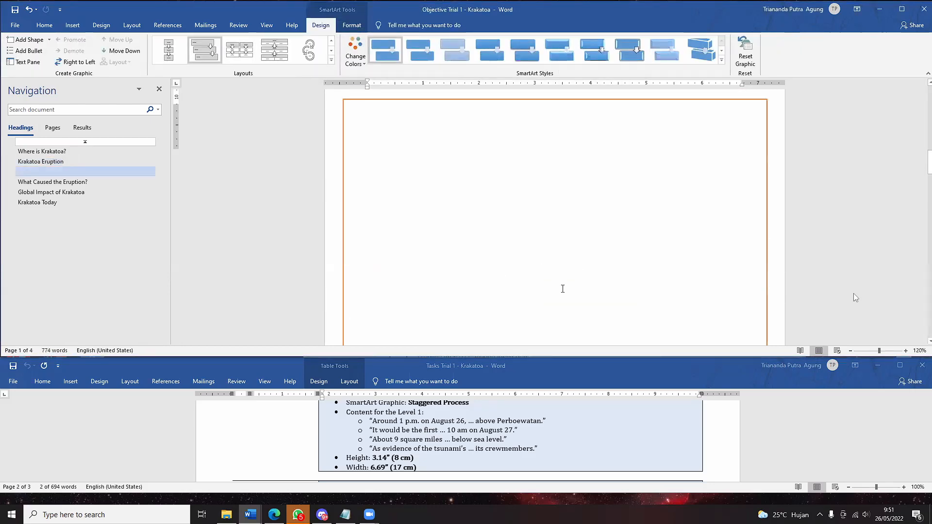
pyautogui.scroll(3, 562, 291)
pyautogui.hotkey('ctrl', 'z')
pyautogui.hotkey('ctrl', 'z')
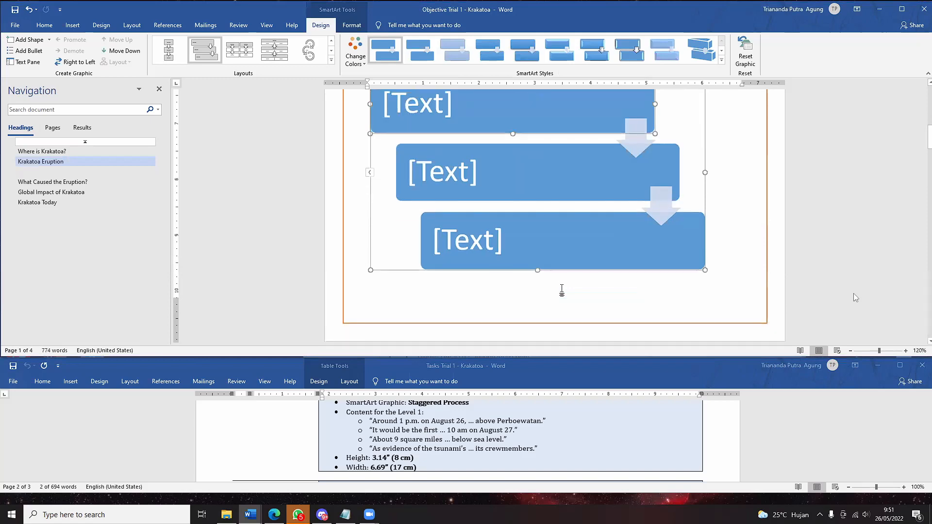
pyautogui.scroll(2, 385, 203)
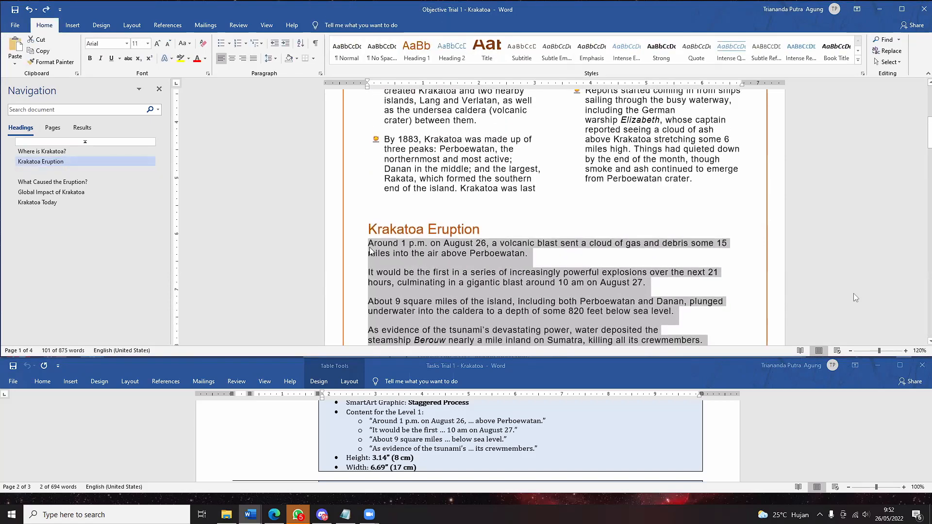
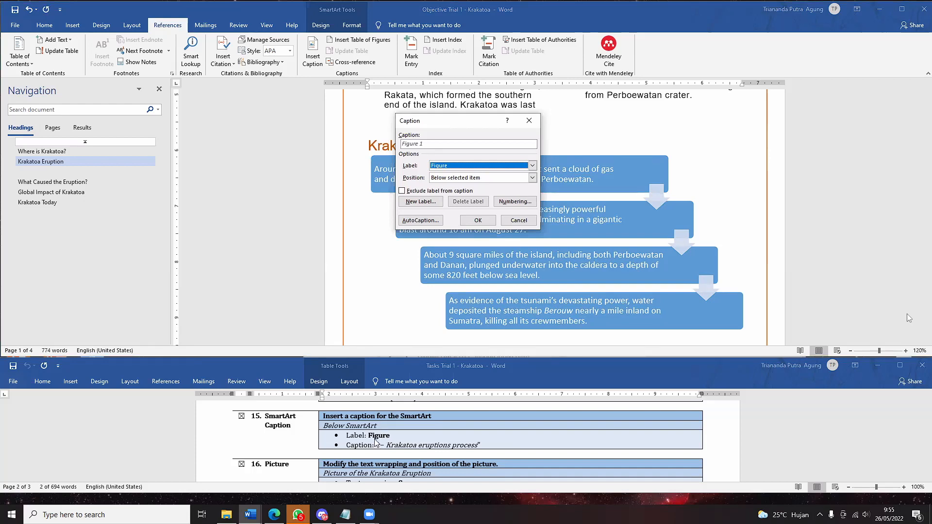
# - Insert the caption 'Figure 1 - Krakatoa eruptions process' below the diagram, with label Figure
pyautogui.click(456, 166)
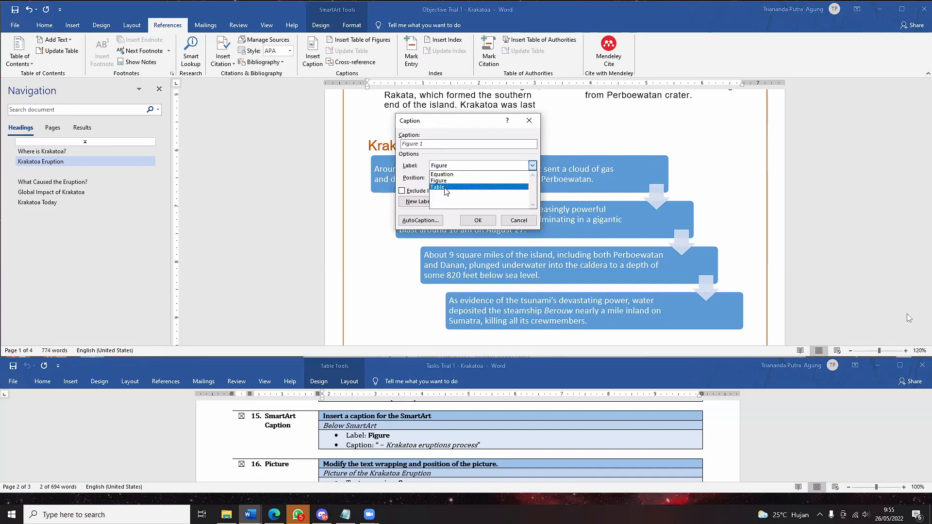
pyautogui.click(440, 180)
pyautogui.click(473, 177)
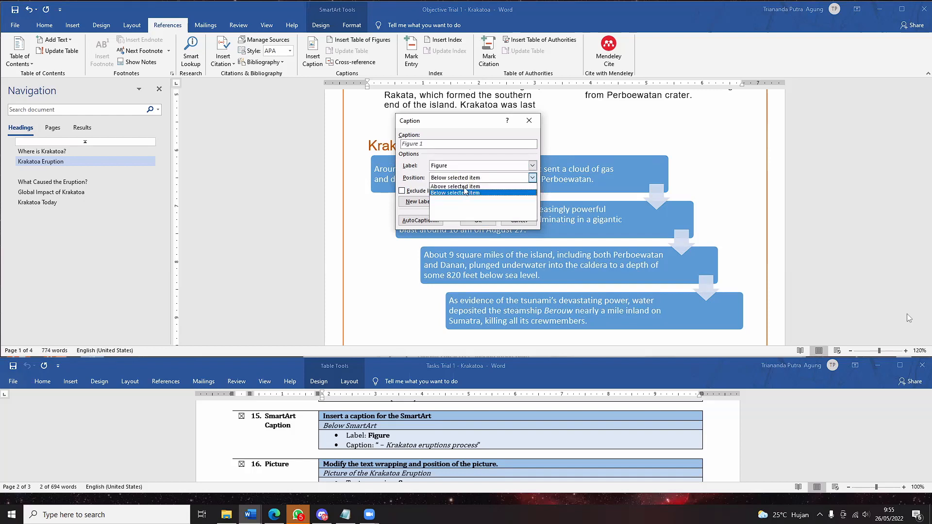
pyautogui.click(467, 193)
pyautogui.click(436, 144)
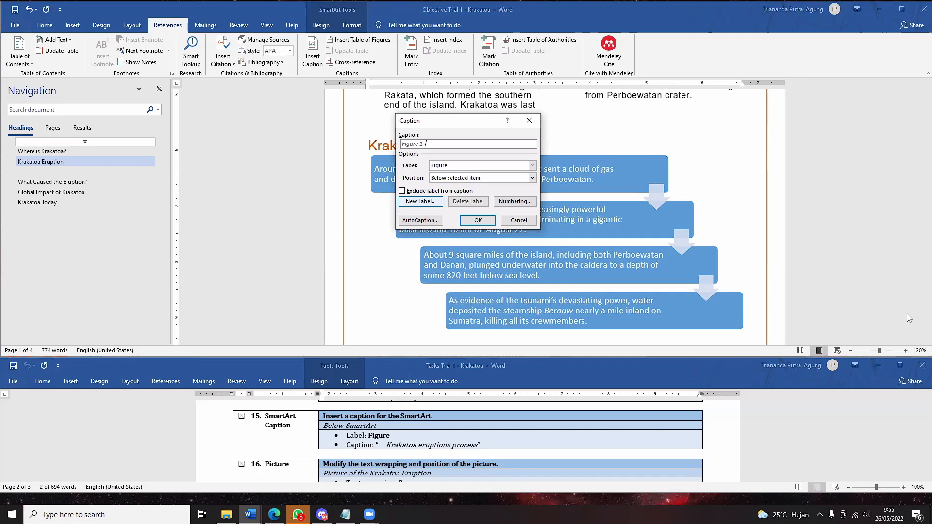
pyautogui.write('- Krakatoa eruptions process')
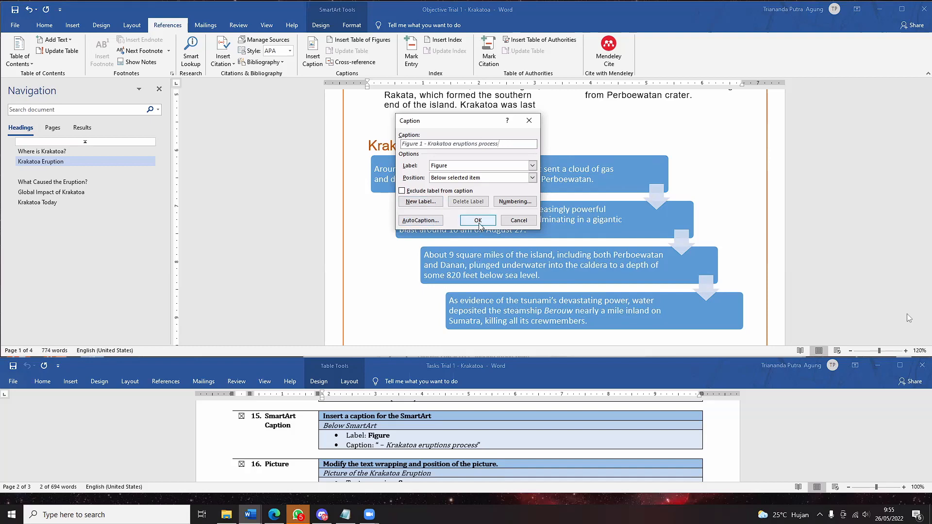
pyautogui.press('Return')
# - Select the Krakatoa Eruption SmartArt diagram on its own, apart from its caption
pyautogui.scroll(-1, 476, 222)
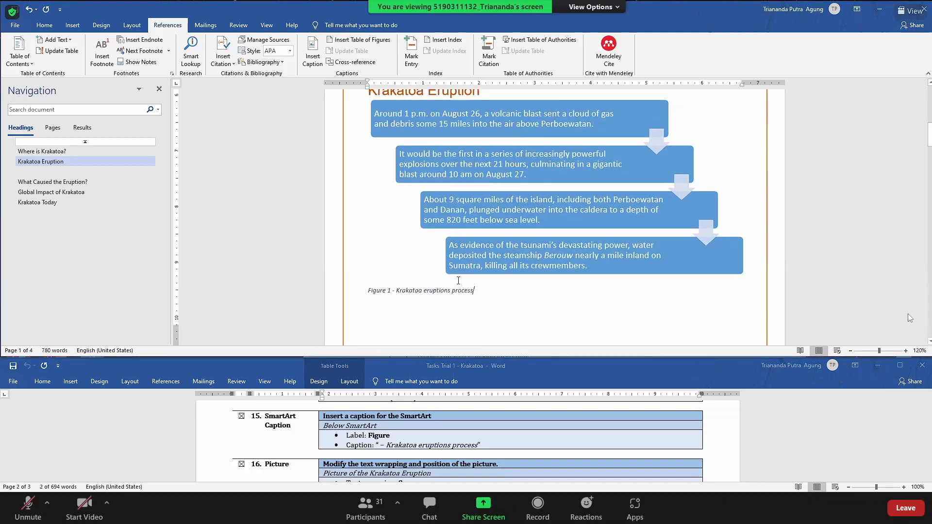
pyautogui.moveTo(475, 291); pyautogui.dragTo(426, 230)
pyautogui.click(486, 298)
pyautogui.click(461, 277)
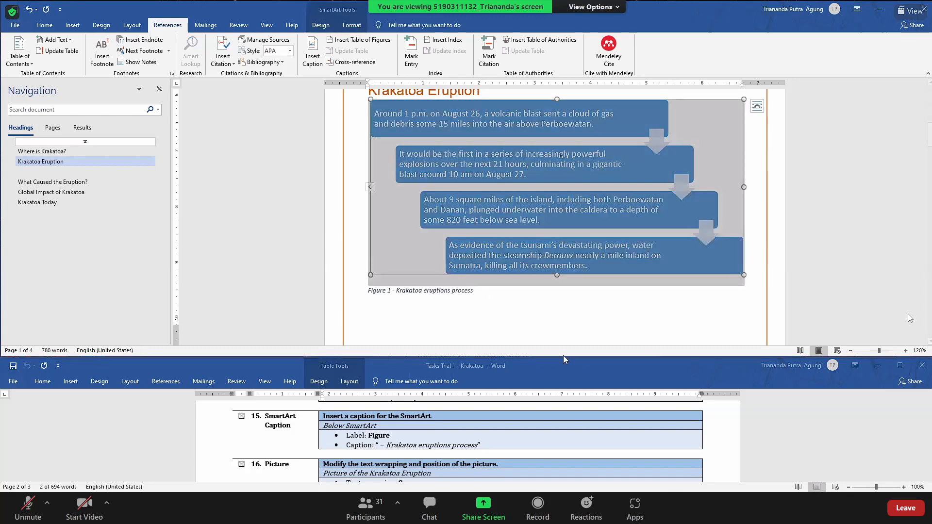
pyautogui.scroll(-4, 509, 320)
# - Delete the empty heading line on page 2 that follows the figure caption
pyautogui.scroll(-4, 431, 423)
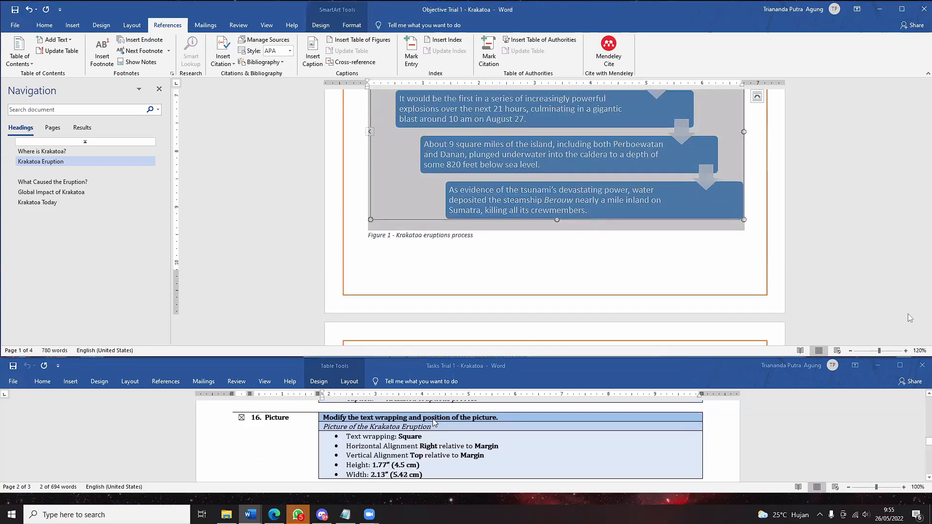
pyautogui.scroll(-1, 434, 422)
pyautogui.scroll(1, 417, 425)
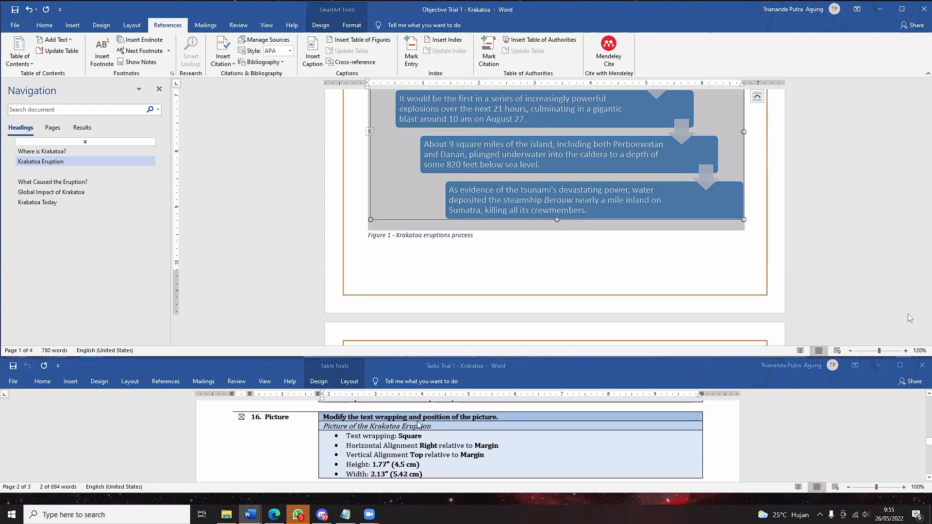
pyautogui.scroll(1, 418, 426)
pyautogui.scroll(-1, 413, 437)
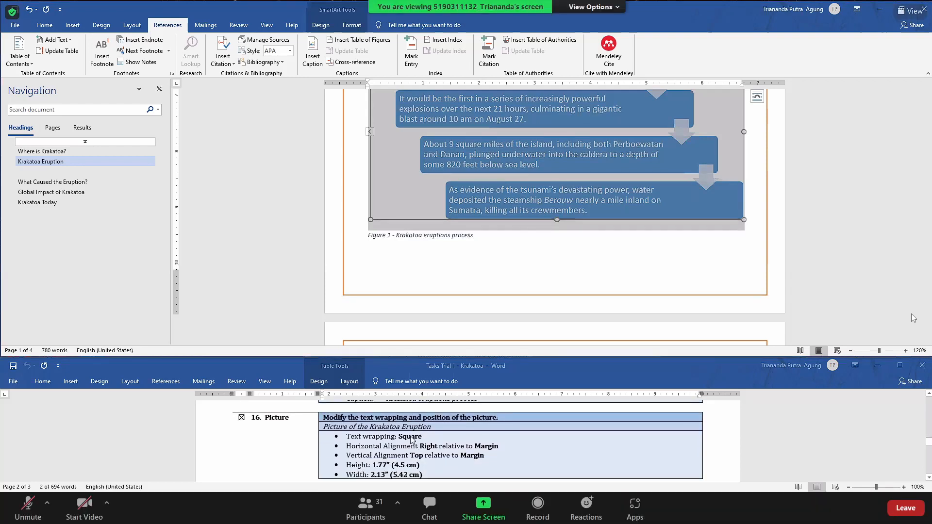
pyautogui.scroll(-1, 446, 280)
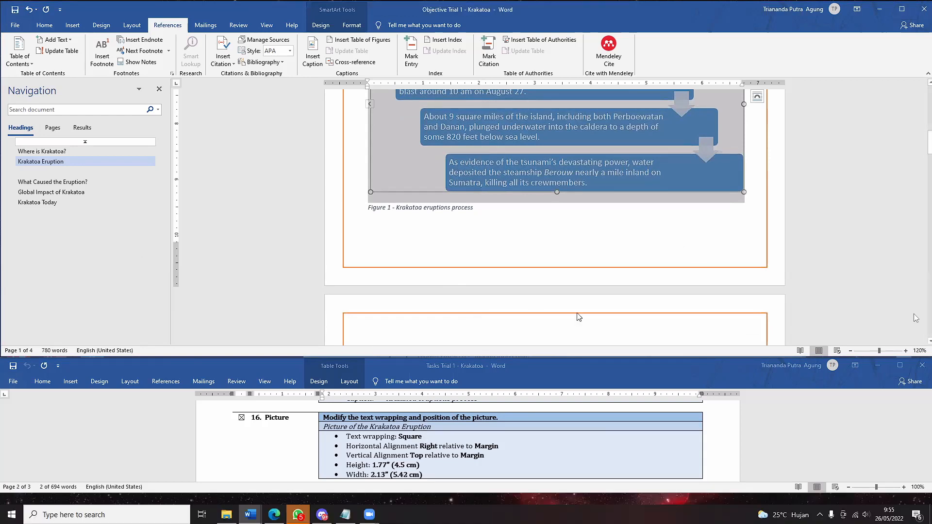
pyautogui.click(61, 171)
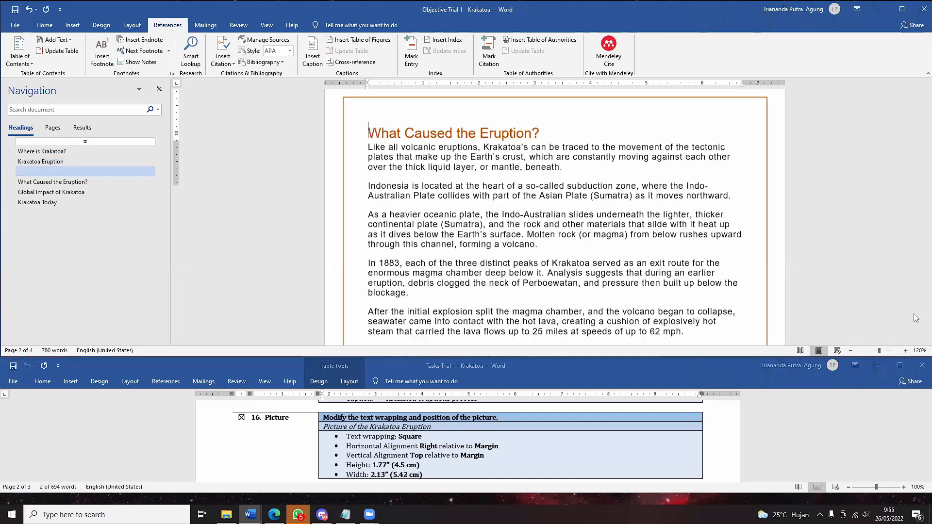
pyautogui.press('BackSpace')
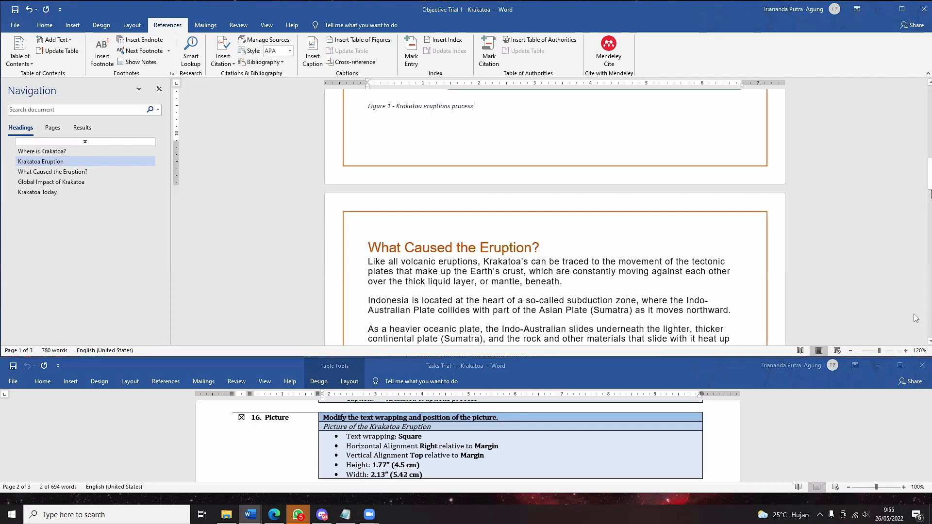
# - Scroll to the Krakatoa Today section and select its eruption photograph
pyautogui.moveTo(906, 91); pyautogui.dragTo(920, 293)
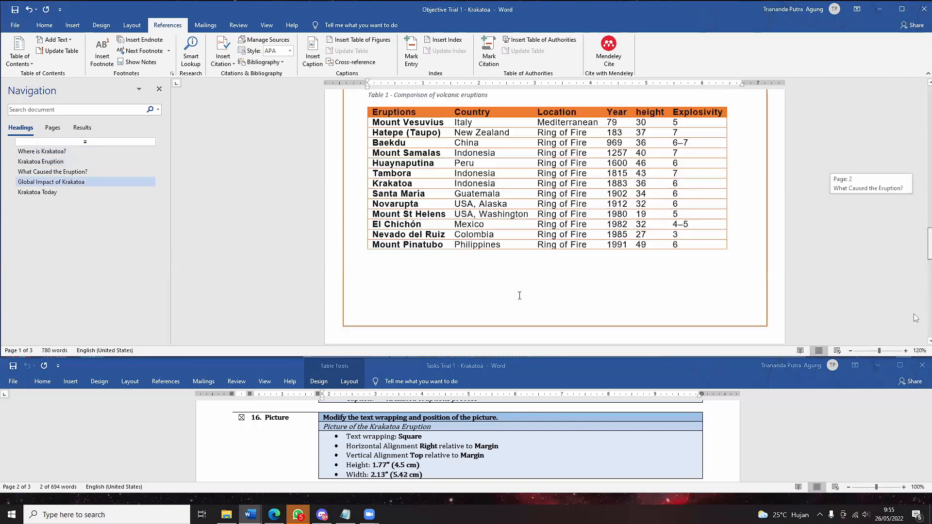
pyautogui.scroll(1, 542, 233)
pyautogui.click(561, 233)
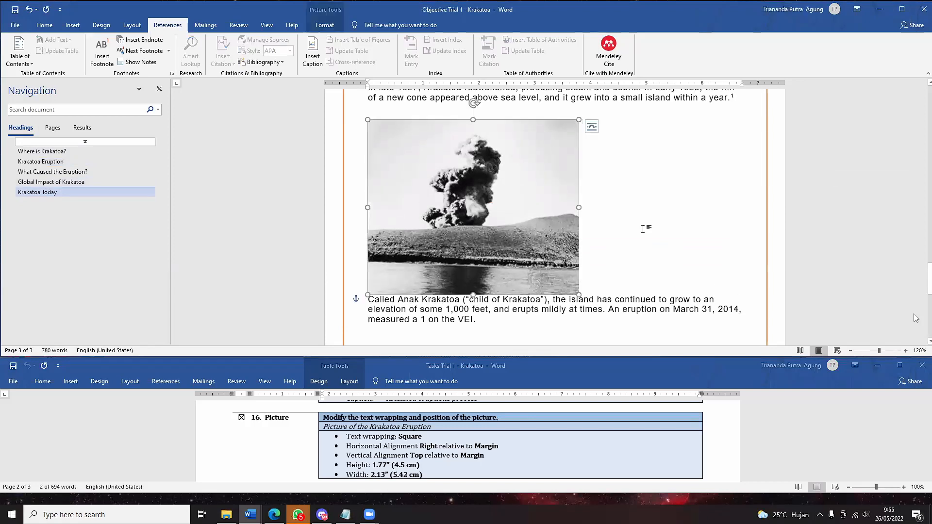
pyautogui.scroll(2, 566, 243)
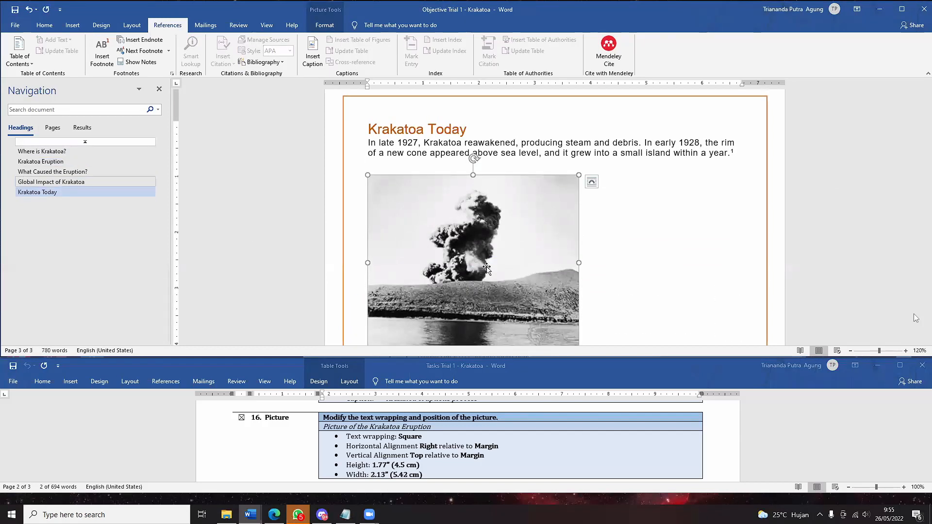
pyautogui.scroll(-1, 440, 281)
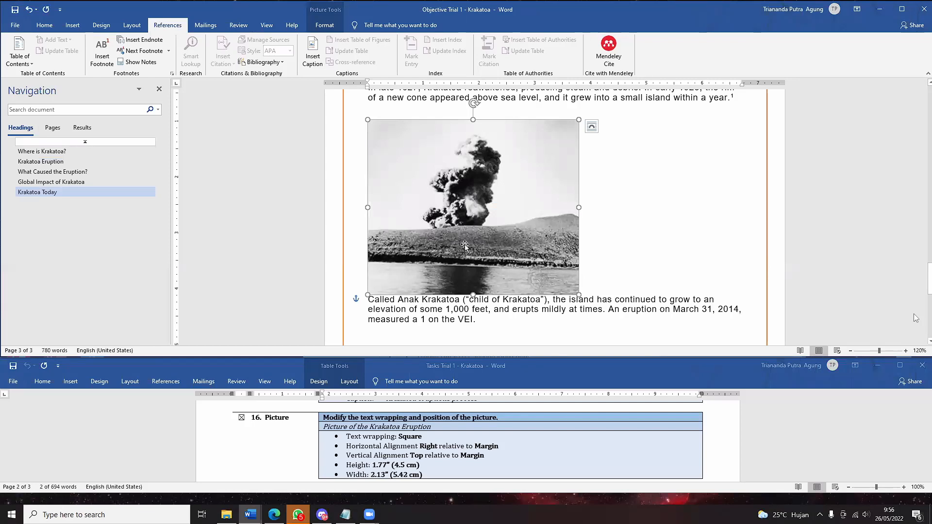
pyautogui.scroll(1, 464, 246)
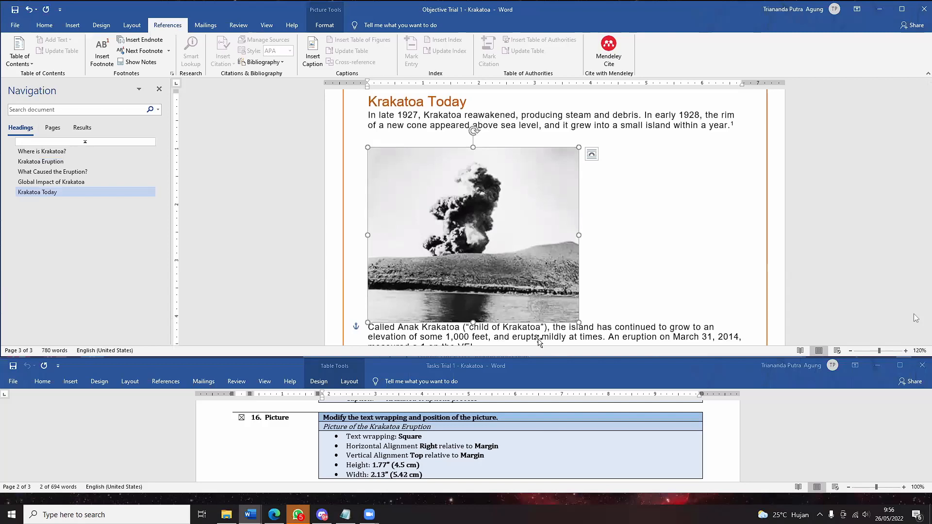
pyautogui.scroll(-1, 539, 339)
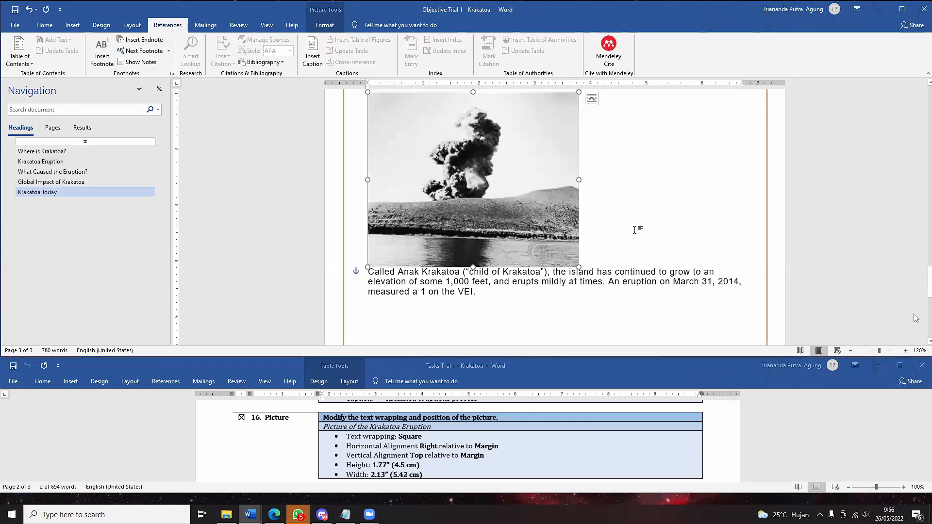
pyautogui.scroll(1, 634, 230)
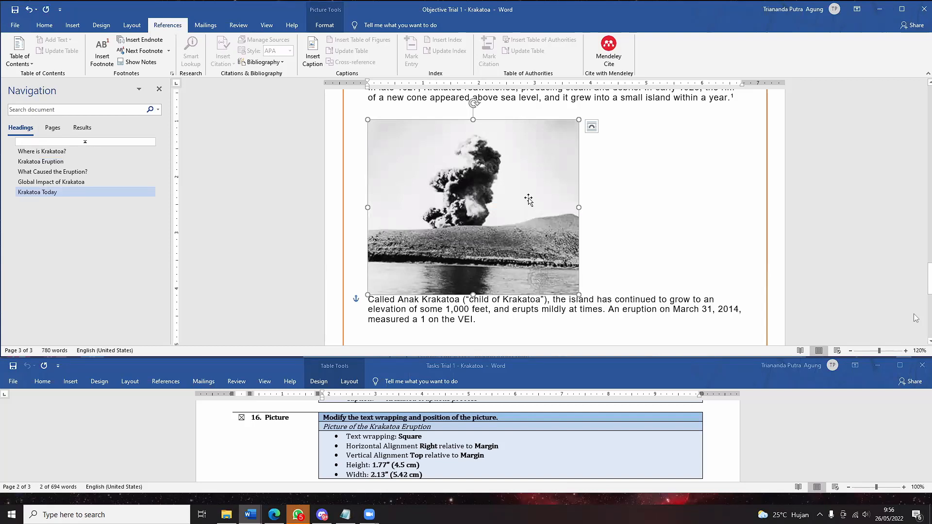
# - Set the Krakatoa Today photograph's text wrapping to Square, then bring up the Align options
pyautogui.click(330, 23)
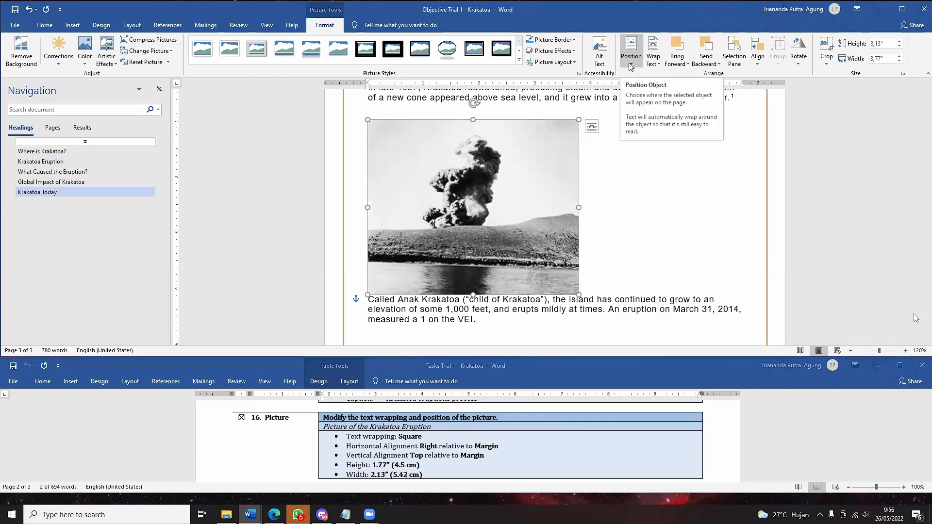
pyautogui.click(655, 59)
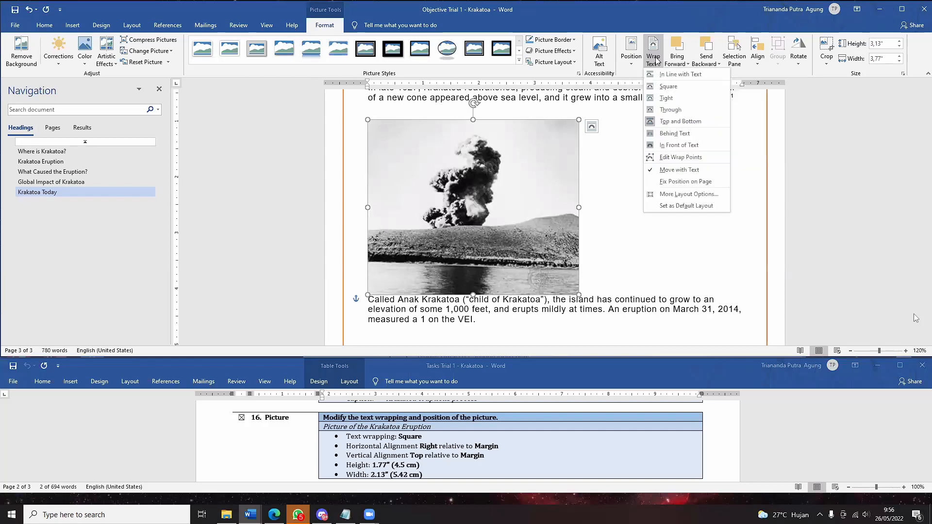
pyautogui.click(669, 86)
pyautogui.scroll(2, 607, 194)
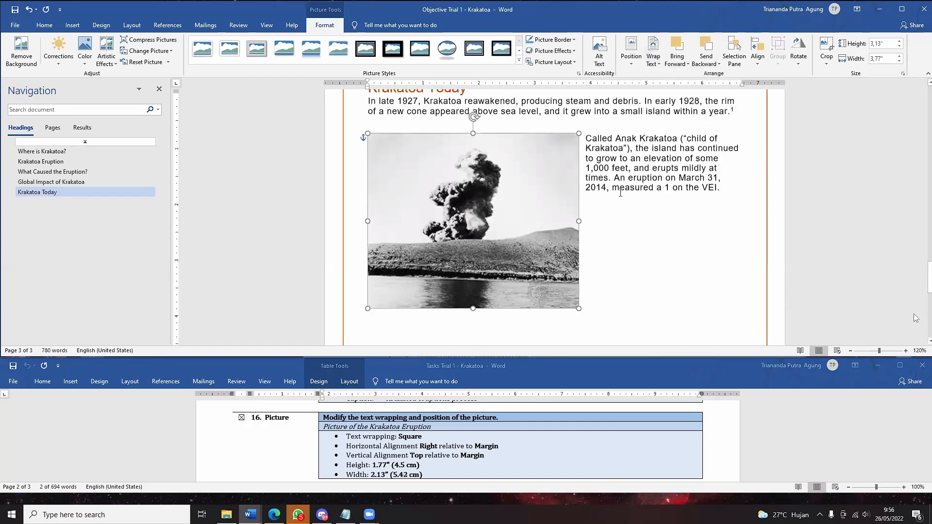
pyautogui.scroll(-2, 614, 240)
pyautogui.scroll(-1, 614, 241)
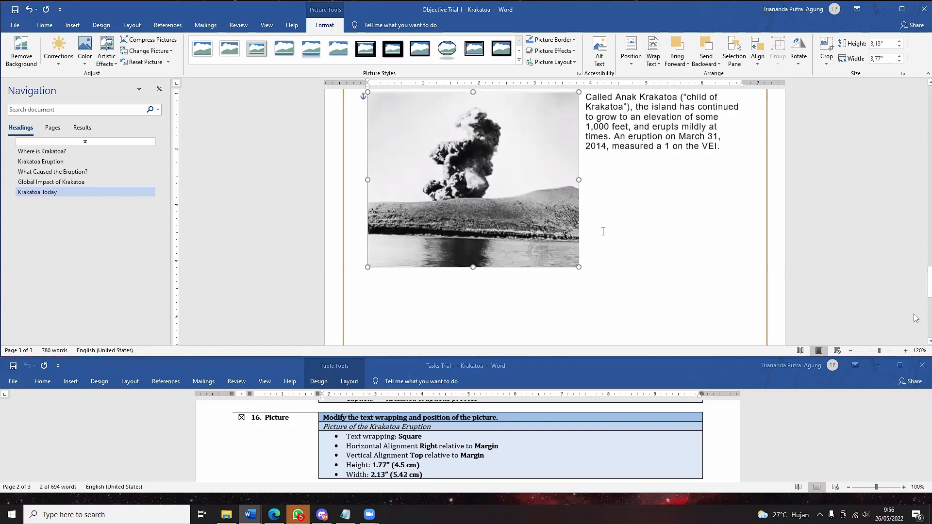
pyautogui.scroll(1, 679, 199)
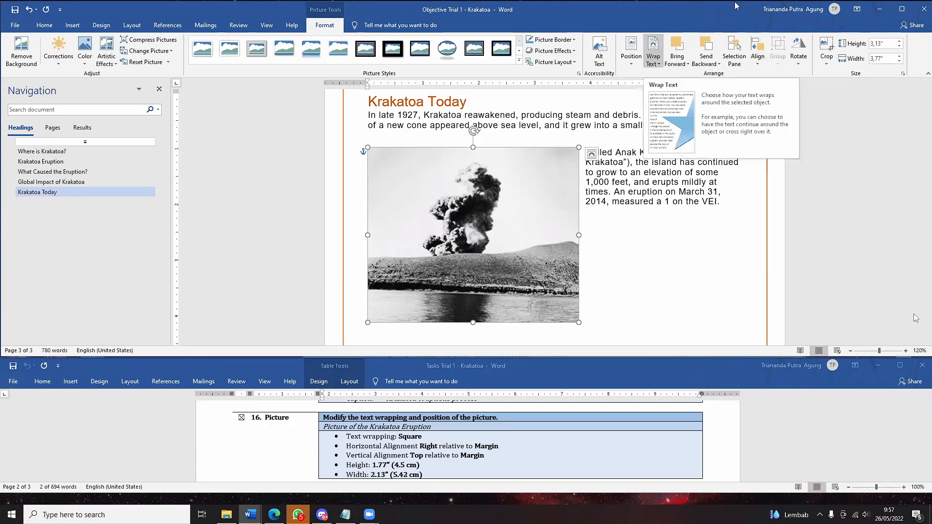
pyautogui.click(759, 62)
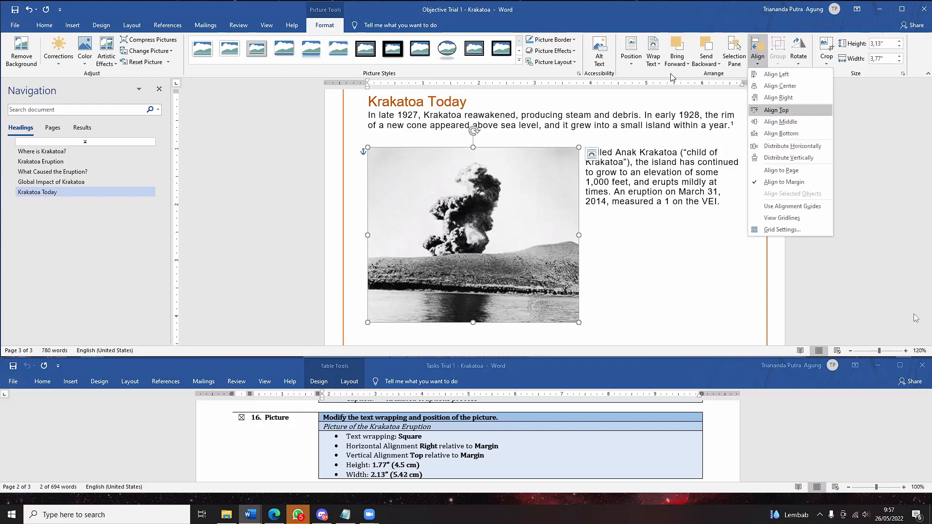
pyautogui.click(795, 64)
pyautogui.click(758, 56)
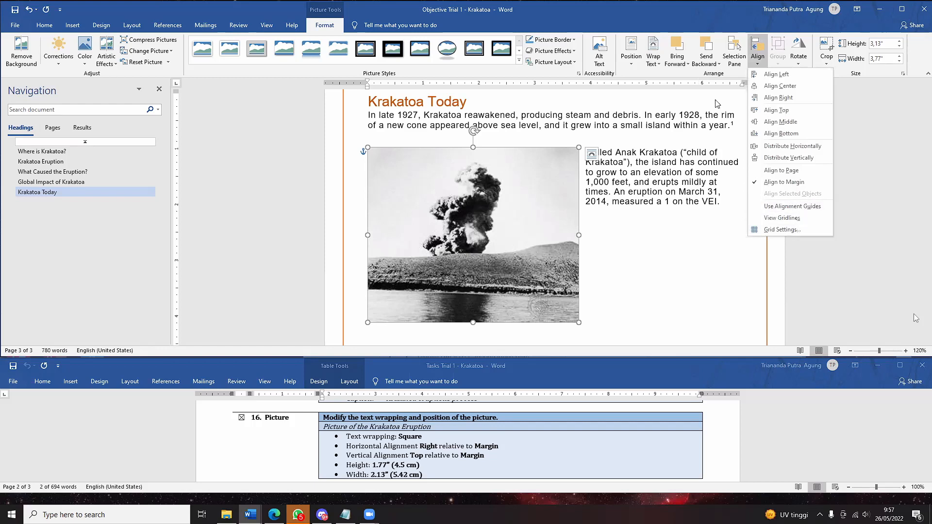
pyautogui.click(750, 63)
pyautogui.rightClick(761, 52)
pyautogui.click(748, 74)
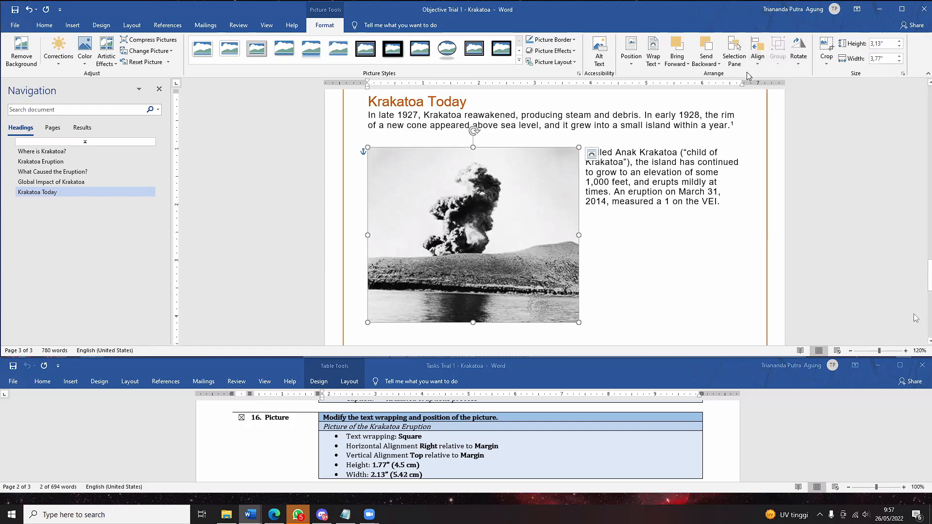
pyautogui.click(760, 67)
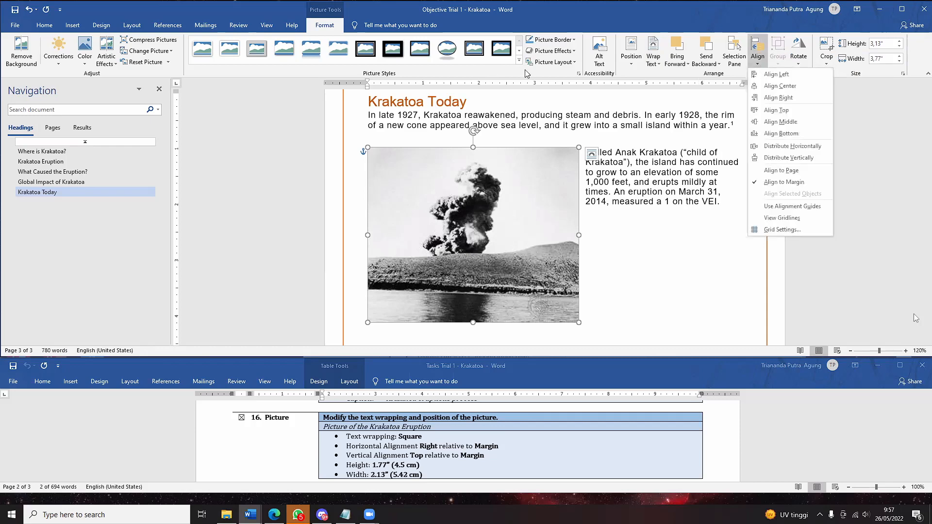
pyautogui.click(641, 58)
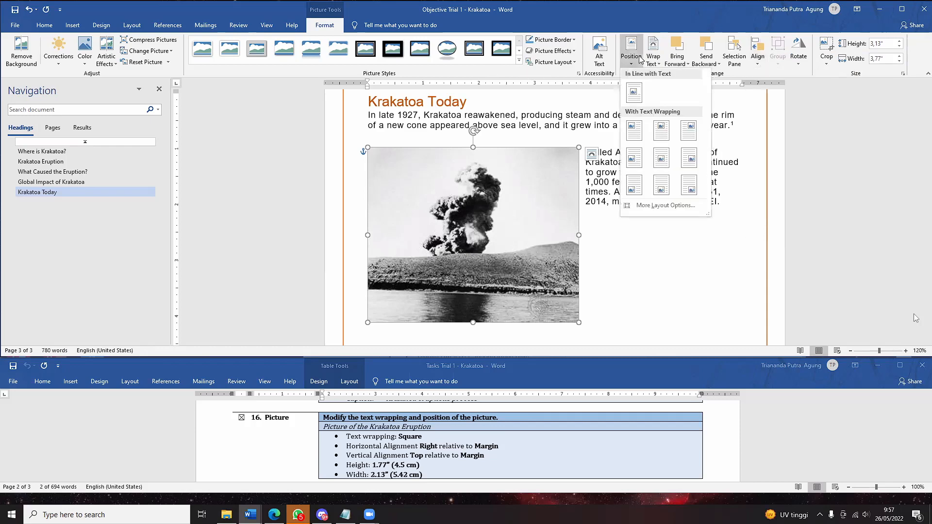
pyautogui.click(757, 67)
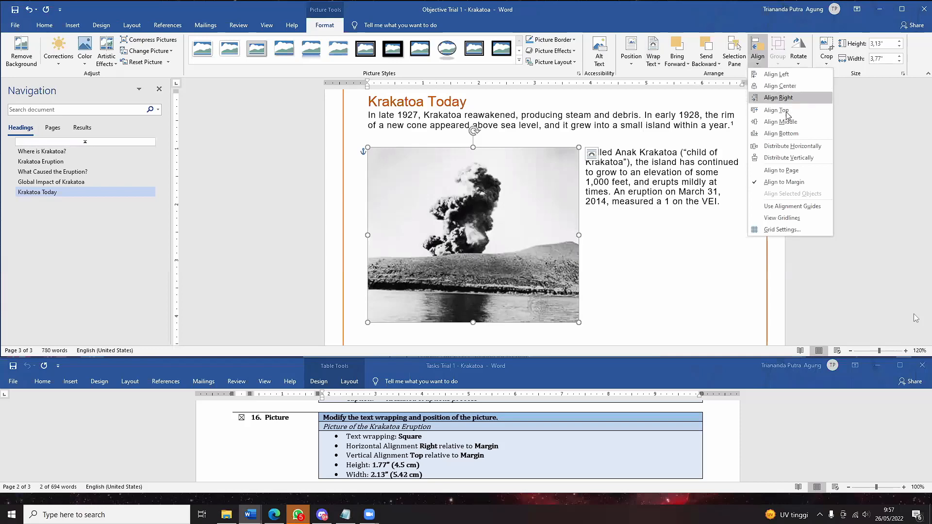
pyautogui.click(798, 231)
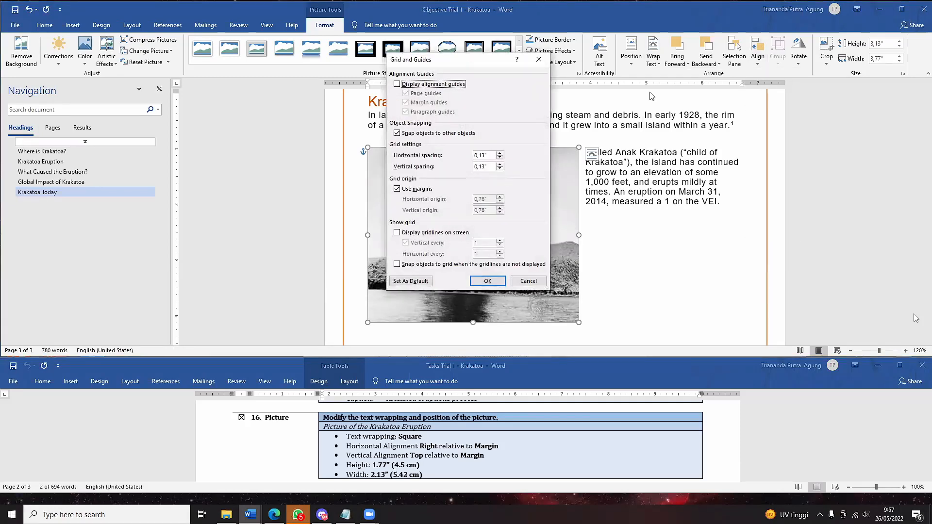
pyautogui.moveTo(470, 66); pyautogui.dragTo(652, 96)
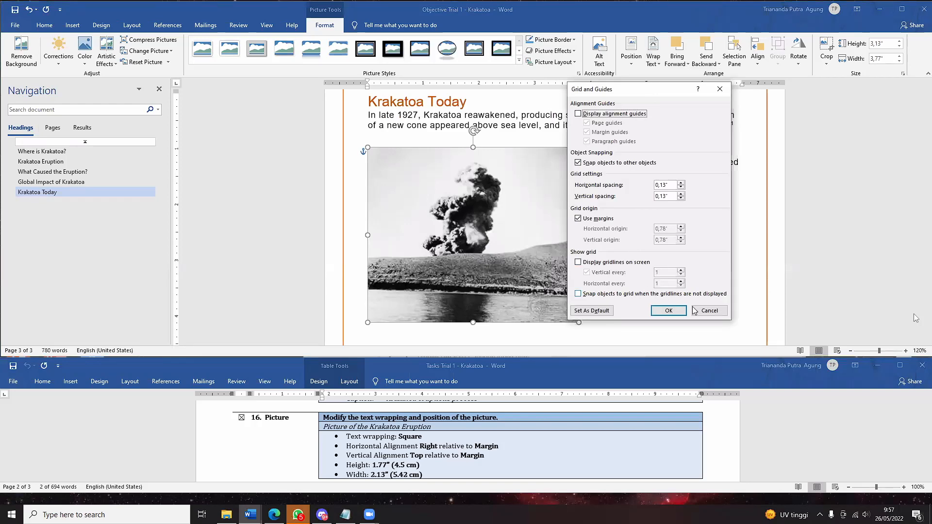
pyautogui.click(709, 311)
pyautogui.click(759, 57)
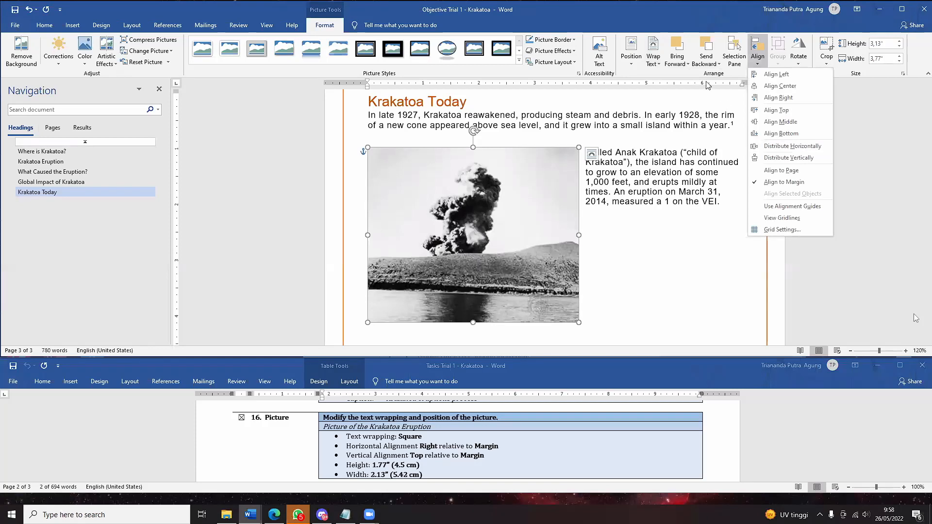
pyautogui.click(728, 77)
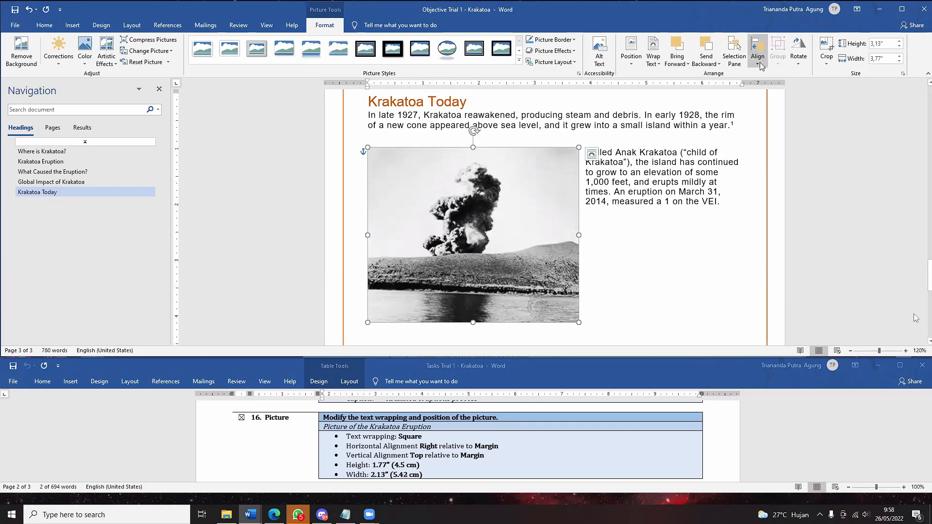
# - Open the Position tab of the Layout dialog for the Krakatoa Today photograph
pyautogui.rightClick(511, 214)
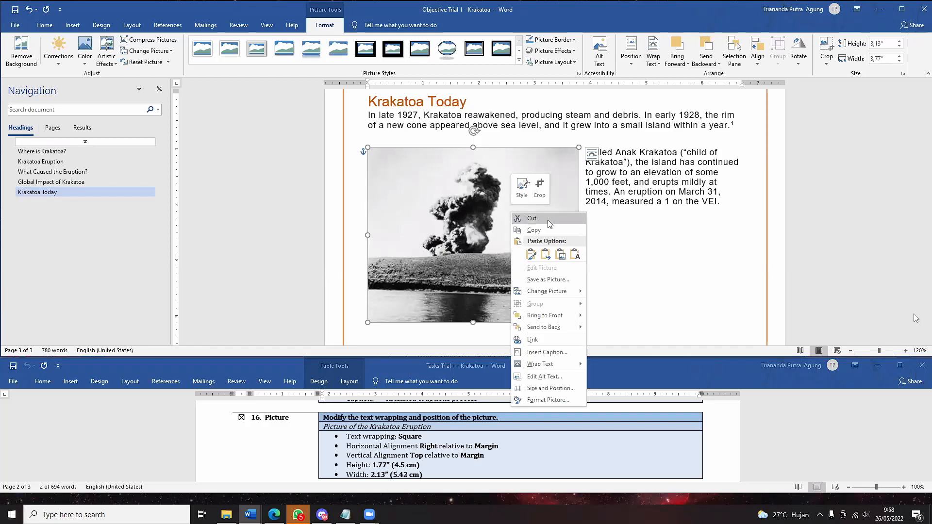
pyautogui.click(544, 389)
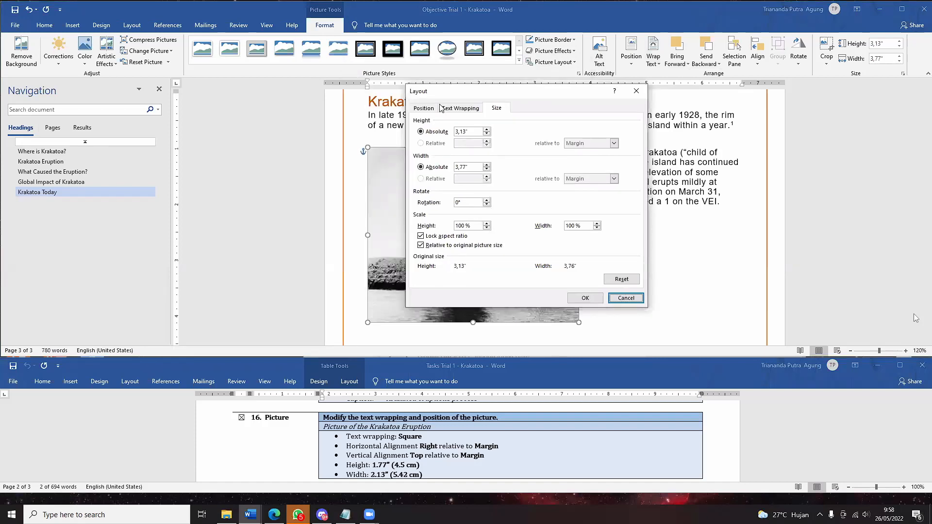
pyautogui.click(431, 108)
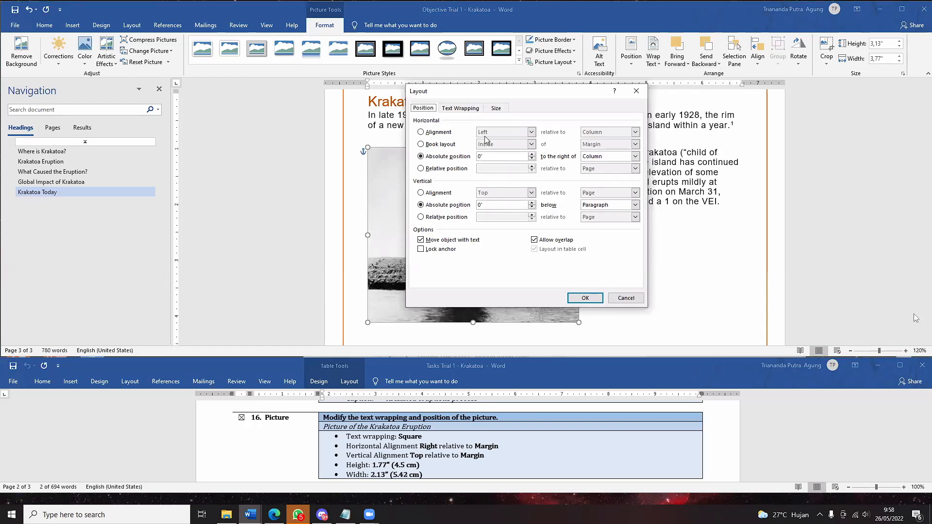
# - Align the photograph Right horizontally and Top vertically, both relative to Margin
pyautogui.click(425, 133)
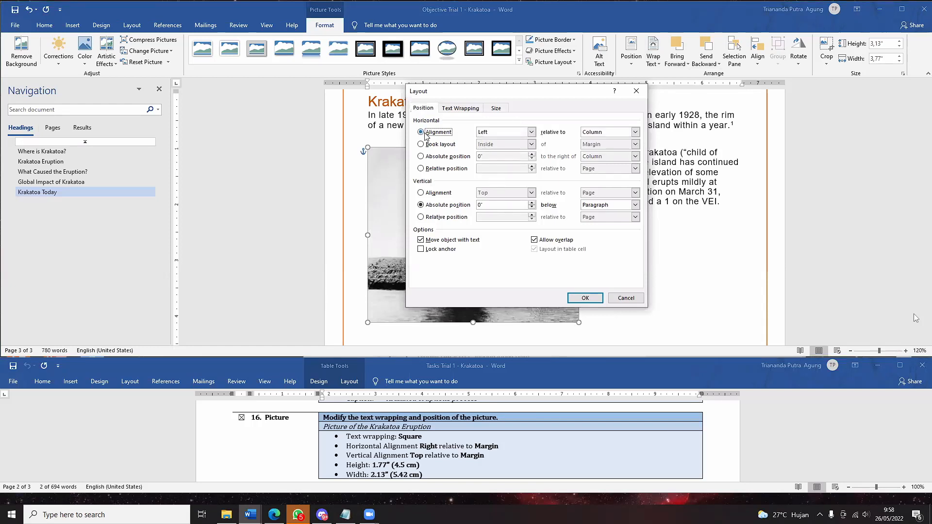
pyautogui.click(493, 132)
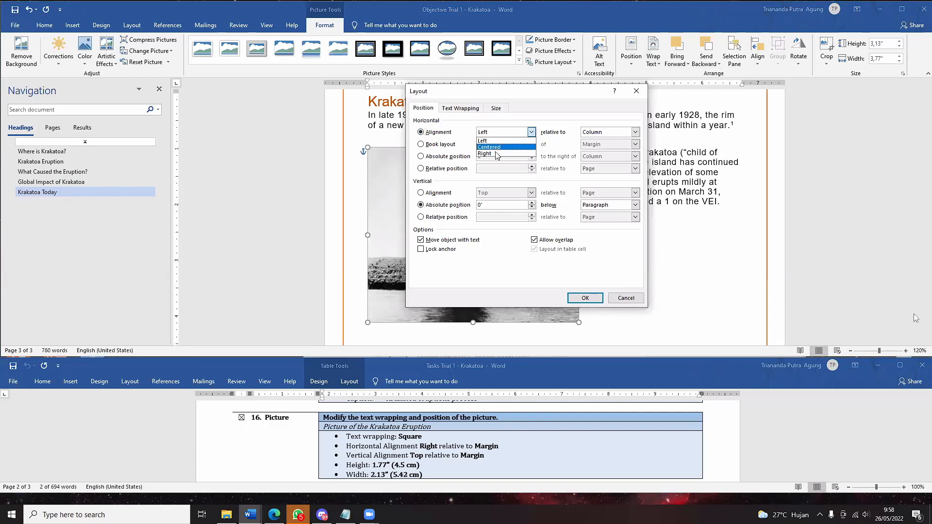
pyautogui.click(500, 150)
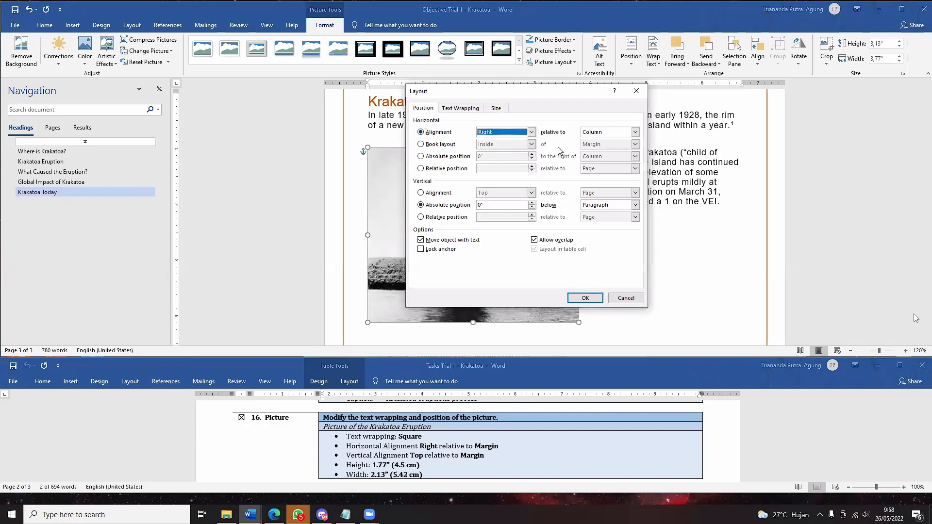
pyautogui.click(631, 132)
pyautogui.click(629, 143)
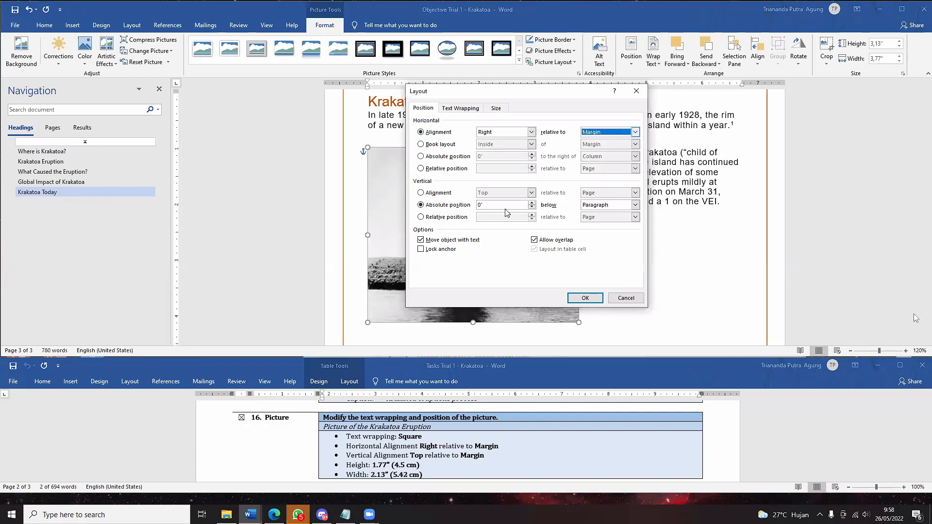
pyautogui.click(430, 194)
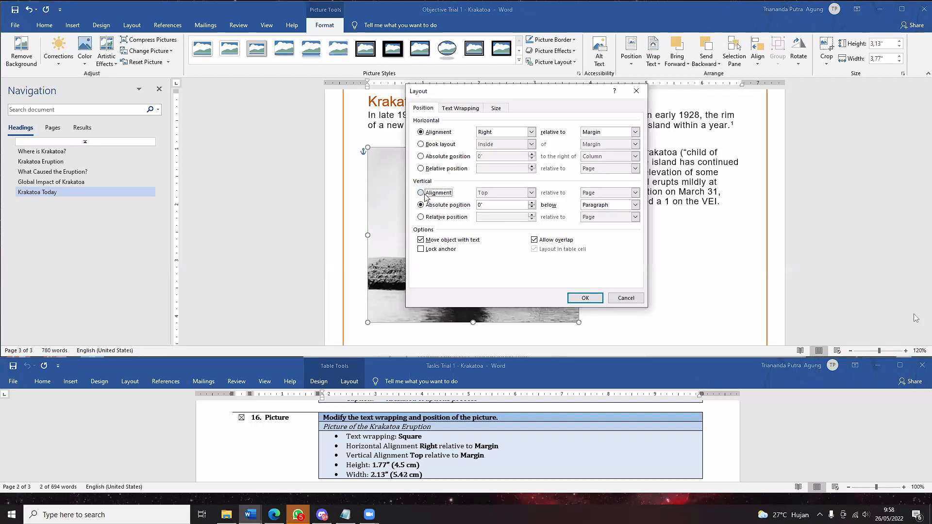
pyautogui.click(531, 193)
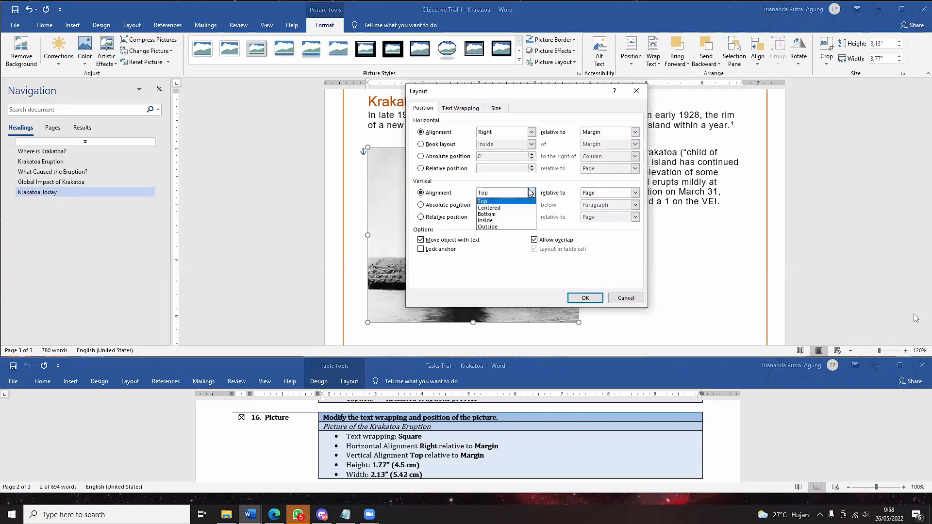
pyautogui.click(516, 202)
pyautogui.click(635, 193)
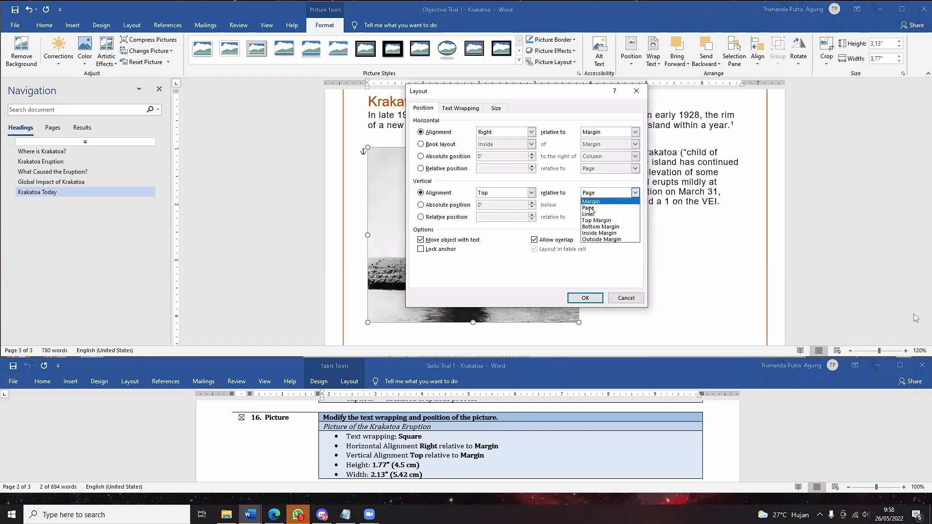
pyautogui.click(597, 203)
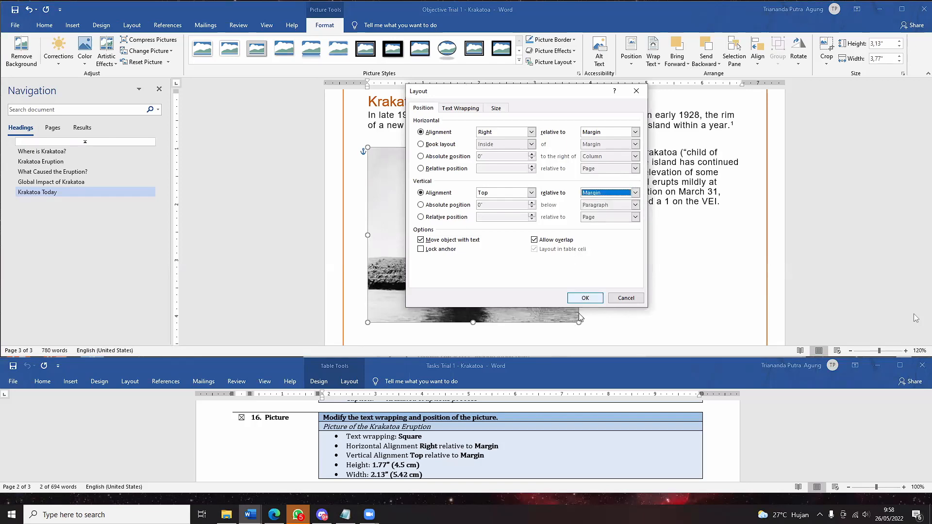
pyautogui.click(584, 298)
pyautogui.scroll(3, 593, 194)
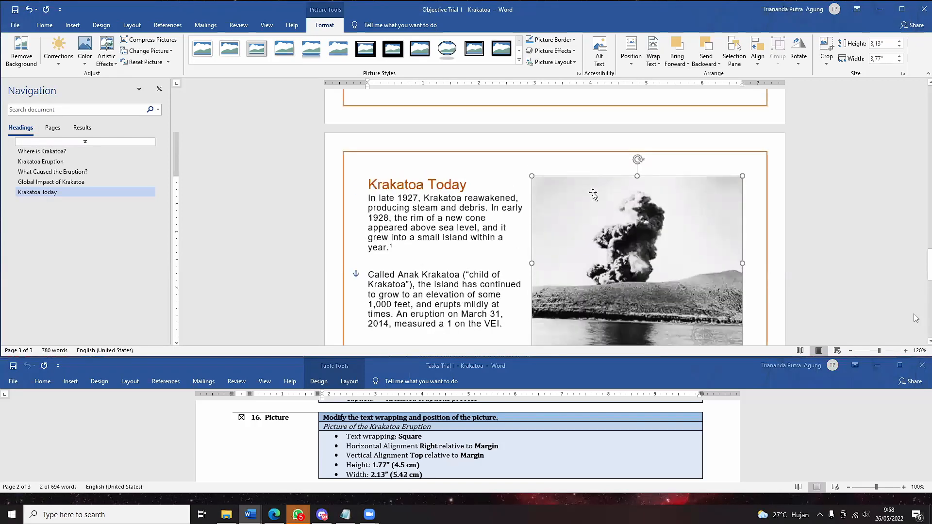
pyautogui.scroll(-1, 593, 194)
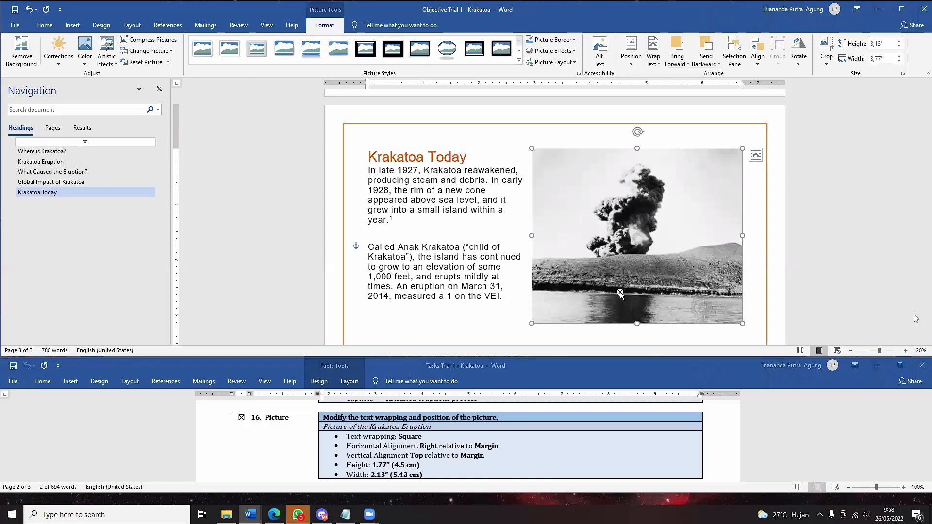
pyautogui.click(496, 266)
pyautogui.click(577, 245)
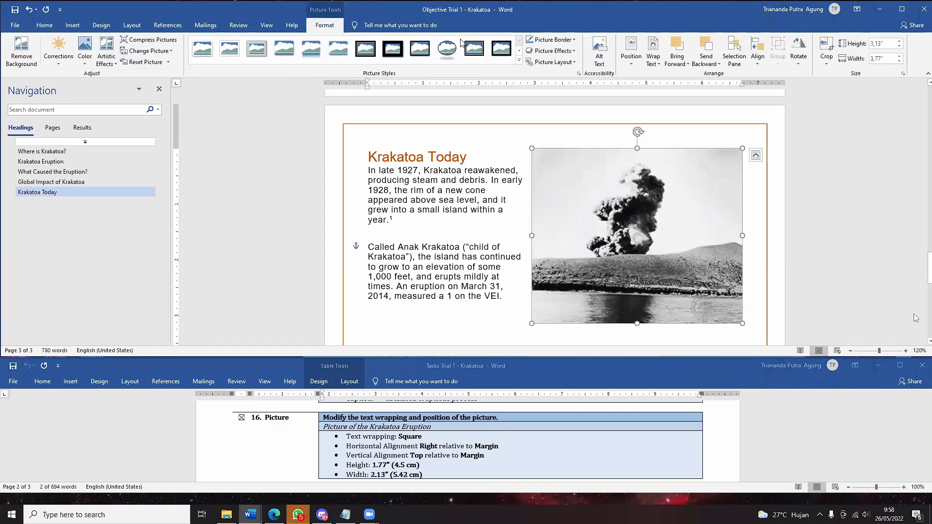
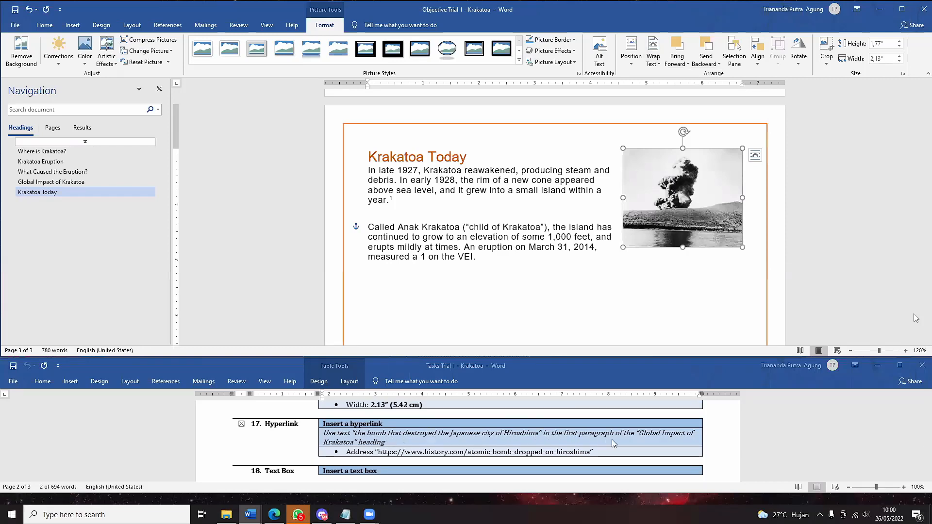
# - Jump to Global Impact of Krakatoa and select 'the bomb that destroyed the Japanese city of Hiroshima'
pyautogui.click(80, 183)
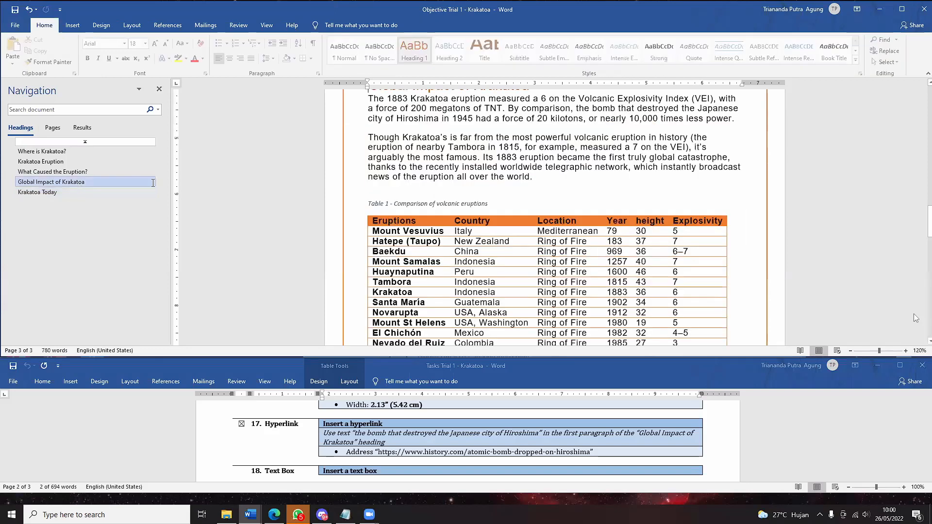
pyautogui.scroll(1, 534, 160)
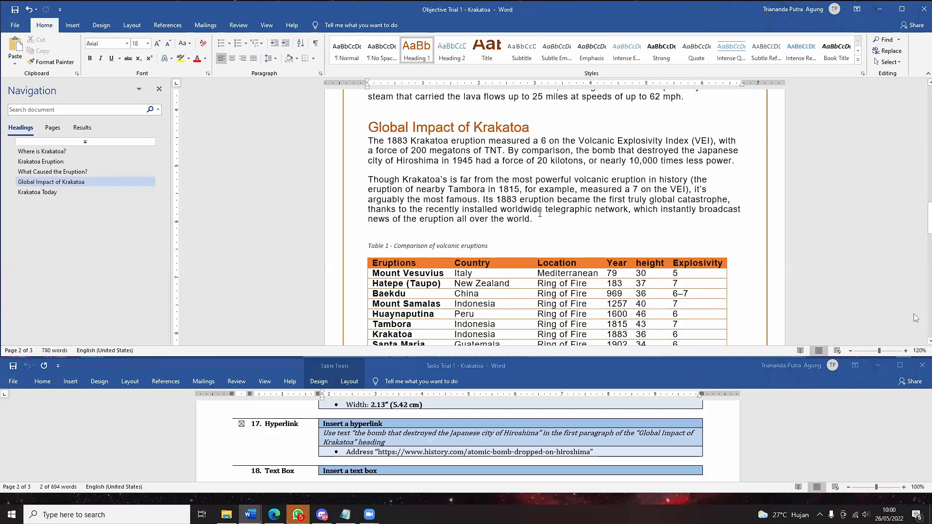
pyautogui.click(575, 151)
pyautogui.moveTo(580, 160); pyautogui.dragTo(479, 176)
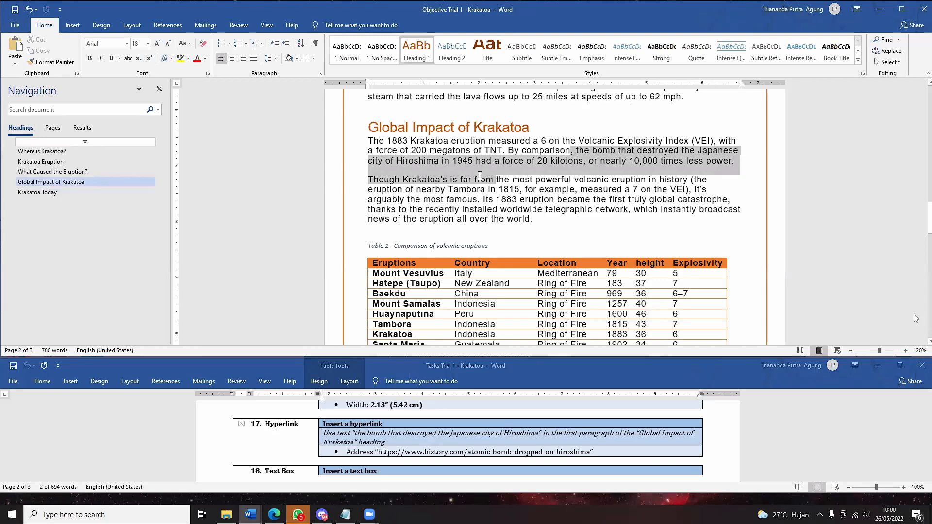
pyautogui.moveTo(479, 175); pyautogui.dragTo(439, 161)
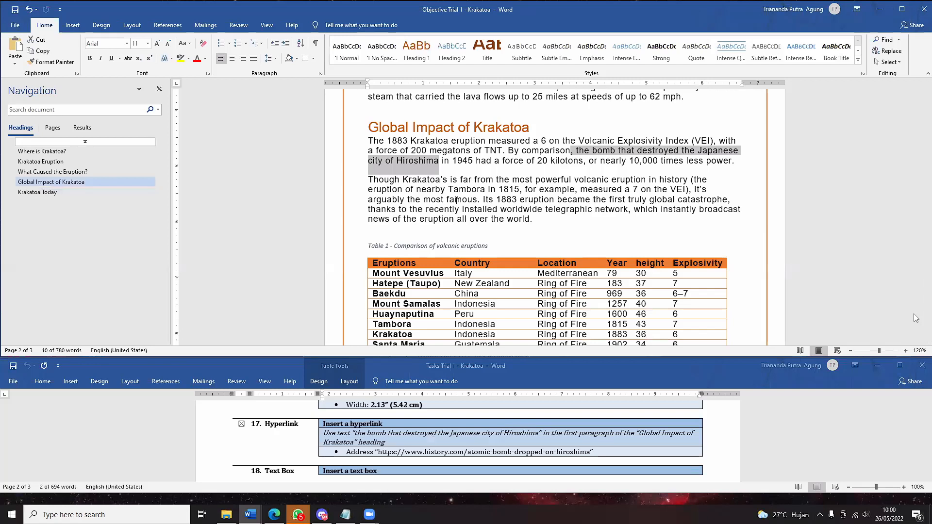
pyautogui.click(67, 31)
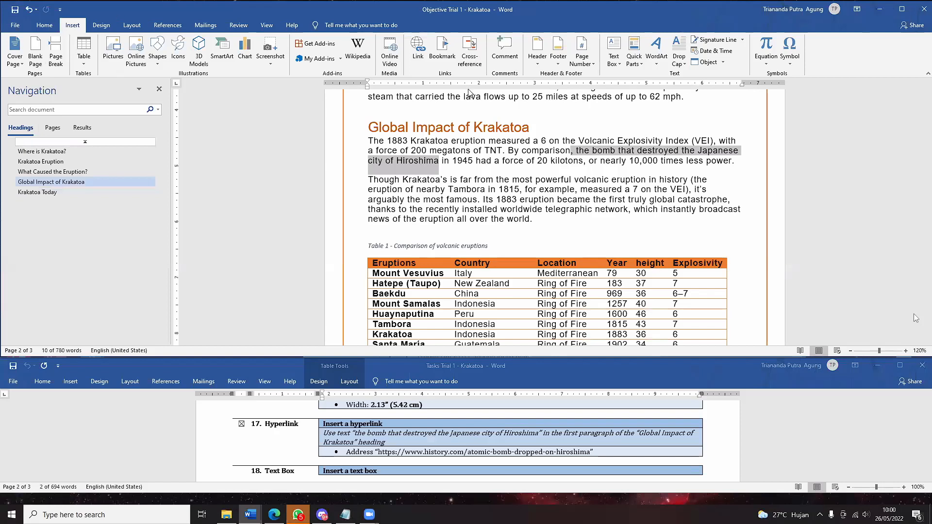
# - Copy the history.com Hiroshima URL from the task instructions document
pyautogui.click(419, 57)
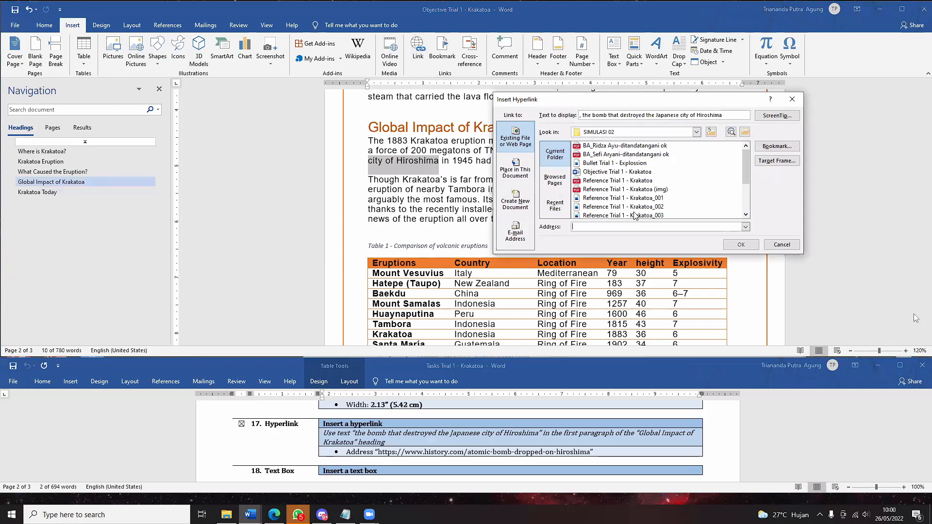
pyautogui.click(606, 226)
pyautogui.press('Escape')
pyautogui.click(537, 465)
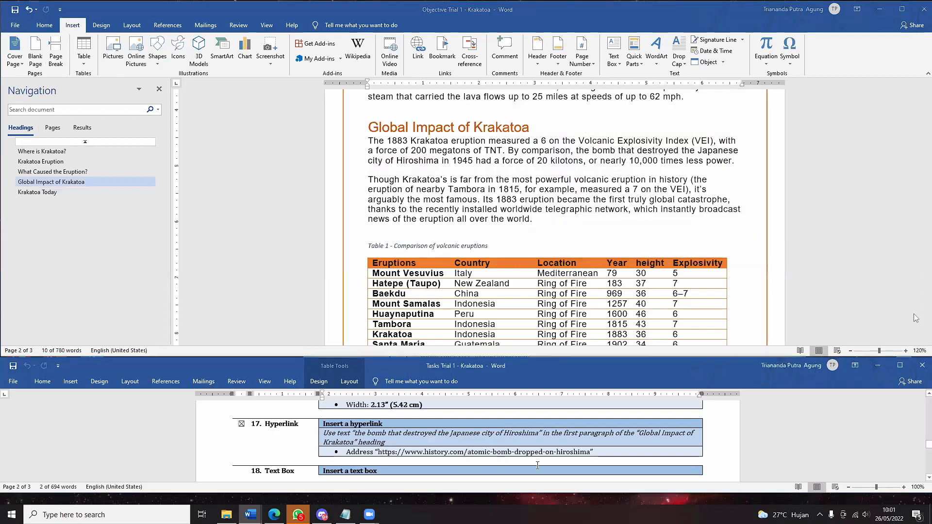
pyautogui.moveTo(537, 465); pyautogui.dragTo(588, 454)
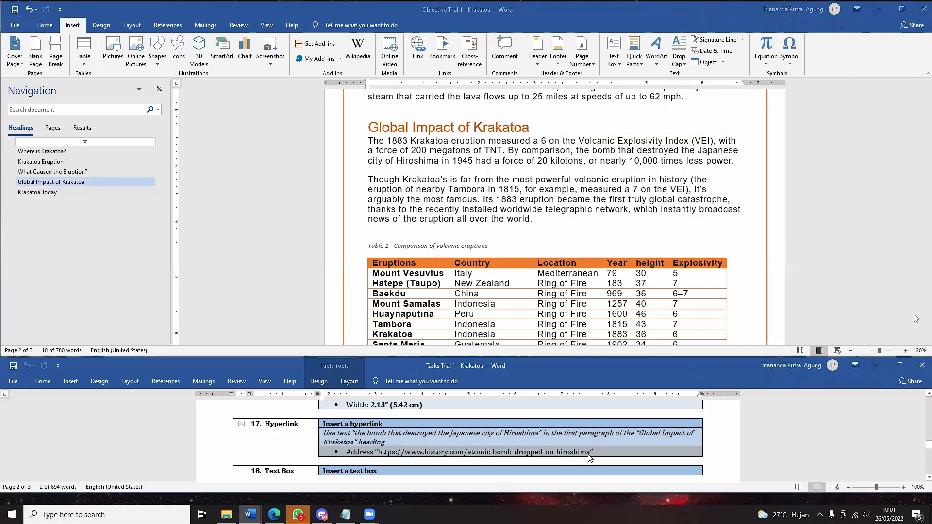
pyautogui.click(591, 452)
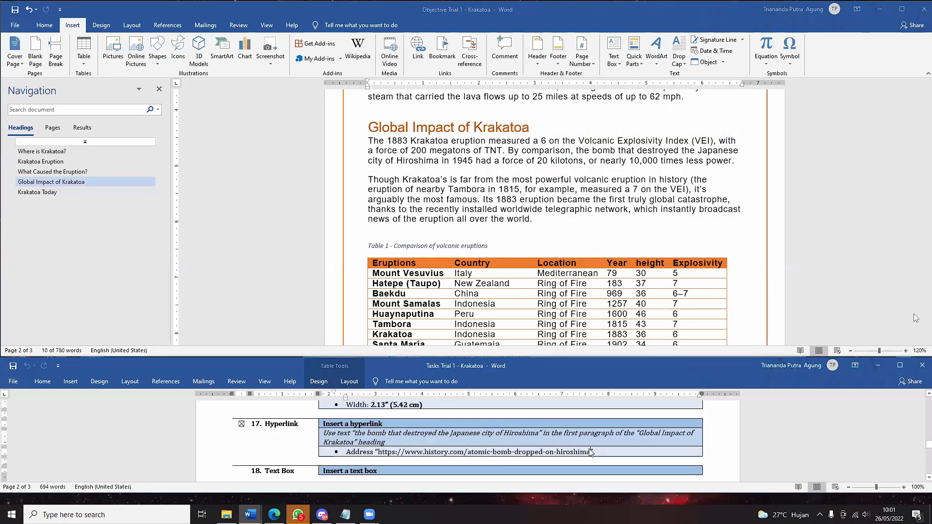
pyautogui.tripleClick(591, 452)
pyautogui.doubleClick(591, 453)
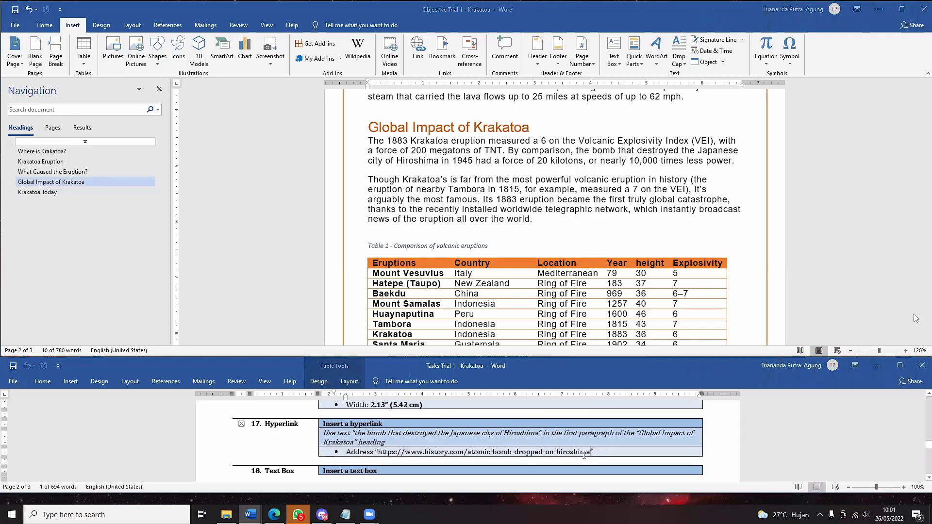
pyautogui.moveTo(590, 453); pyautogui.dragTo(568, 450)
pyautogui.click(528, 453)
pyautogui.hotkey('ctrl', 'c')
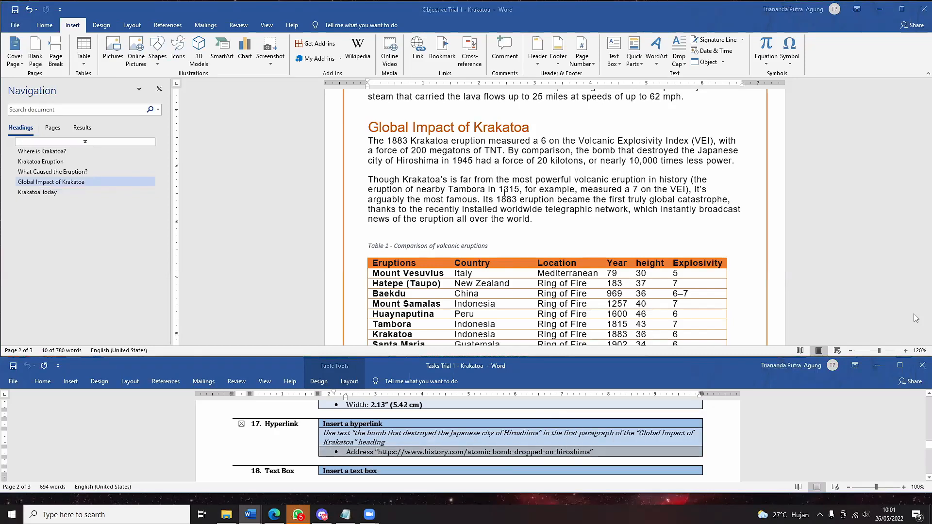
pyautogui.click(424, 61)
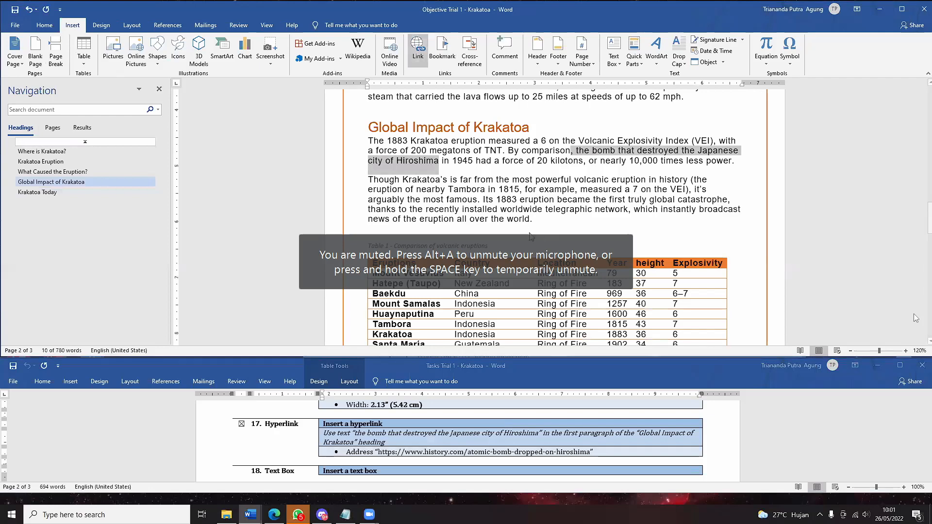
pyautogui.click(418, 54)
pyautogui.hotkey('ctrl', 'v')
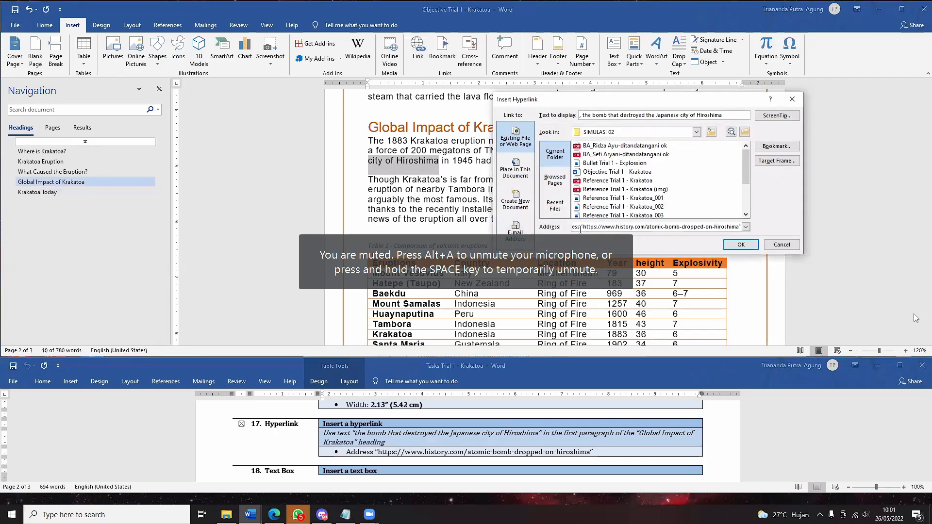
pyautogui.moveTo(583, 227); pyautogui.dragTo(544, 233)
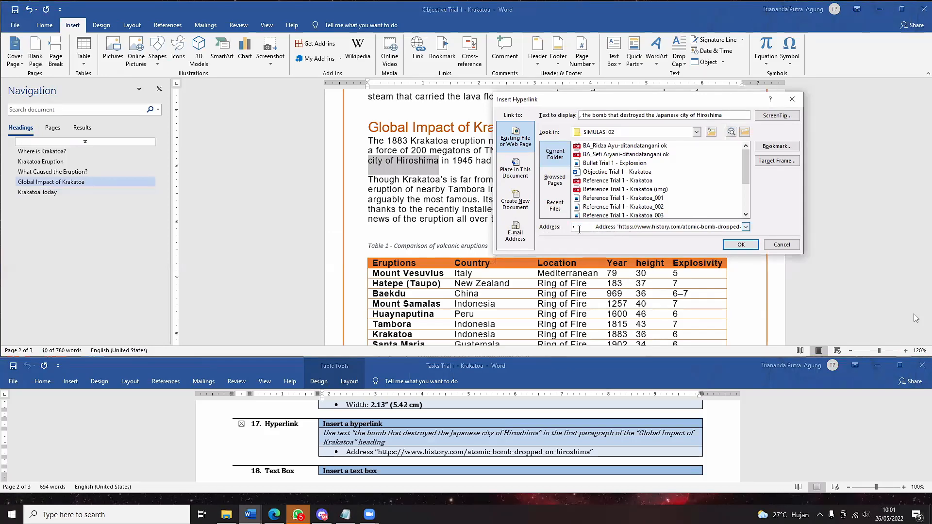
pyautogui.moveTo(619, 226); pyautogui.dragTo(564, 229)
pyautogui.press('BackSpace')
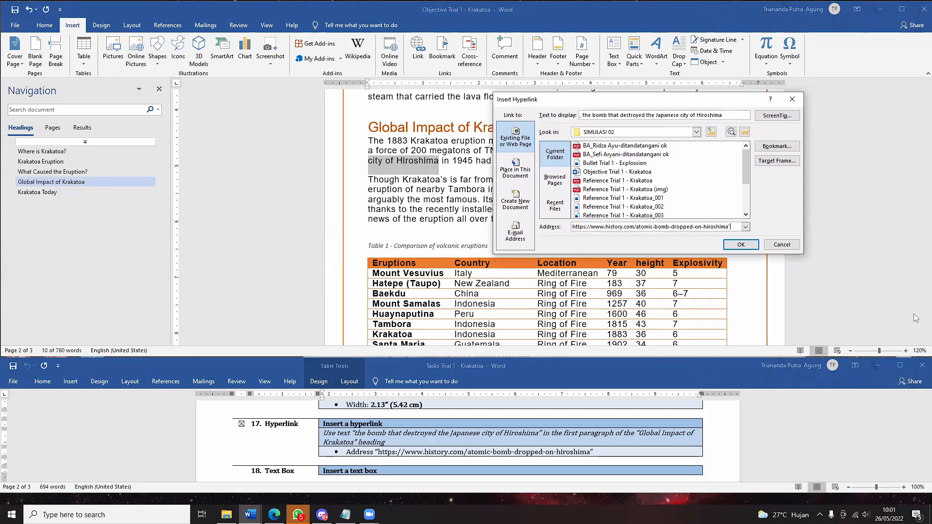
pyautogui.click(737, 242)
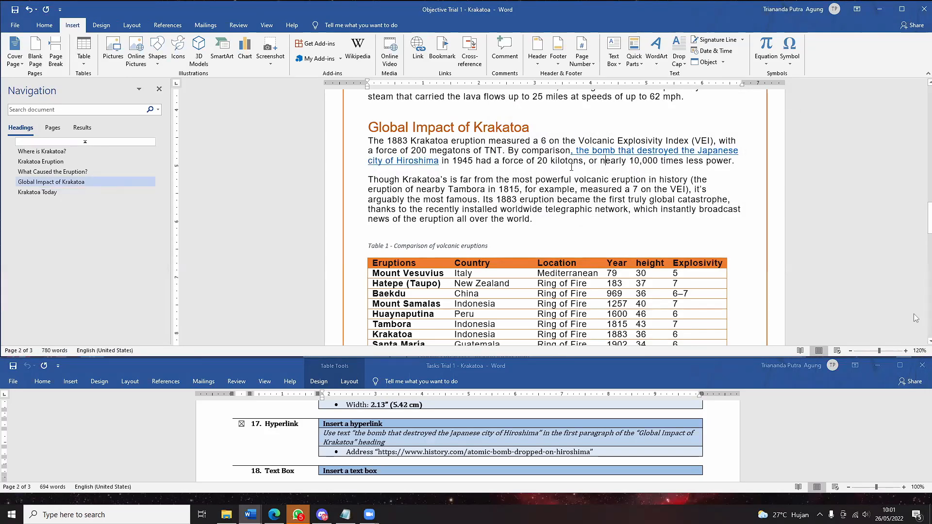
# - Test the new Hiroshima link, close the 404 error, and reselect the linked phrase
pyautogui.moveTo(582, 152)
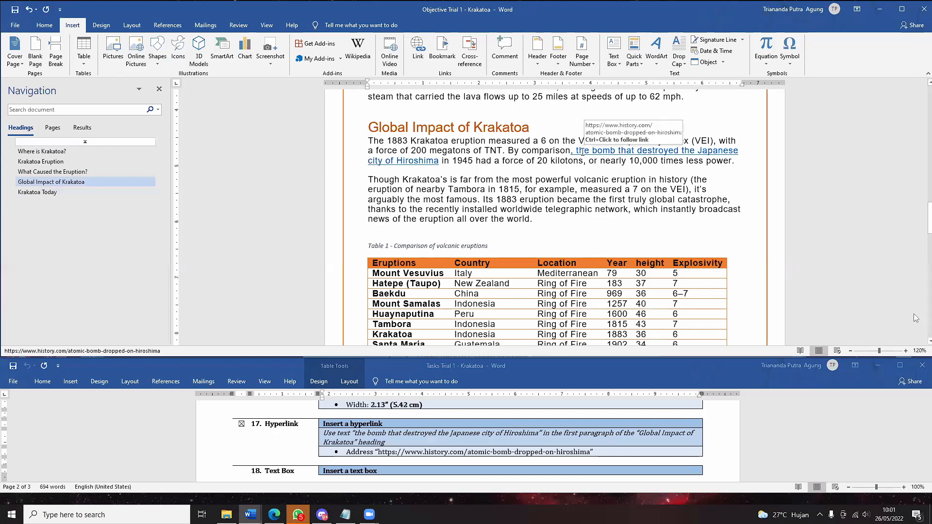
pyautogui.click(605, 164)
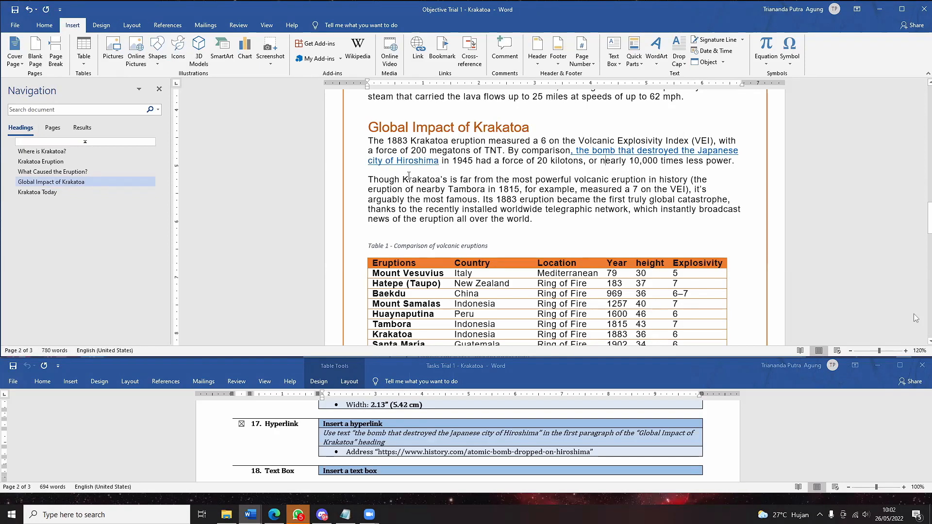
pyautogui.moveTo(438, 162); pyautogui.dragTo(370, 141)
pyautogui.click(495, 162)
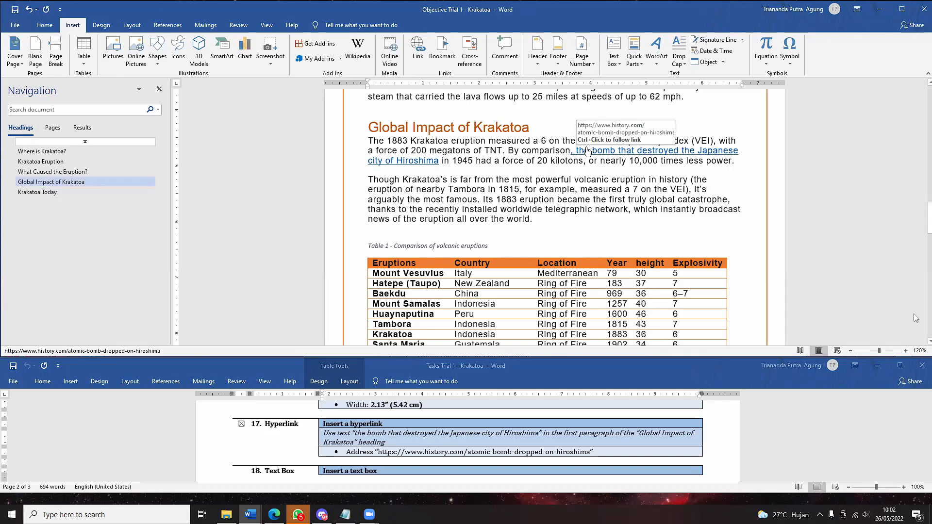
pyautogui.keyDown('ctrl'); pyautogui.click(588, 151); pyautogui.keyUp('ctrl')
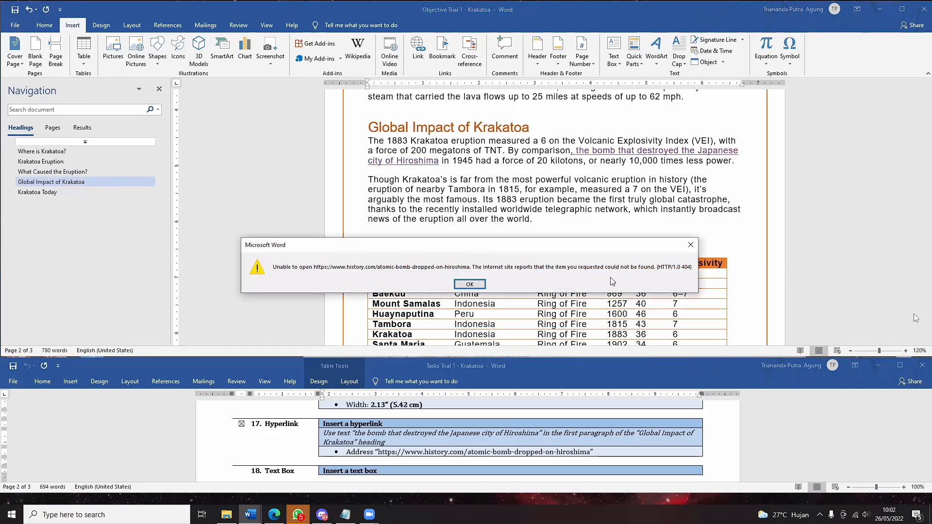
pyautogui.click(691, 246)
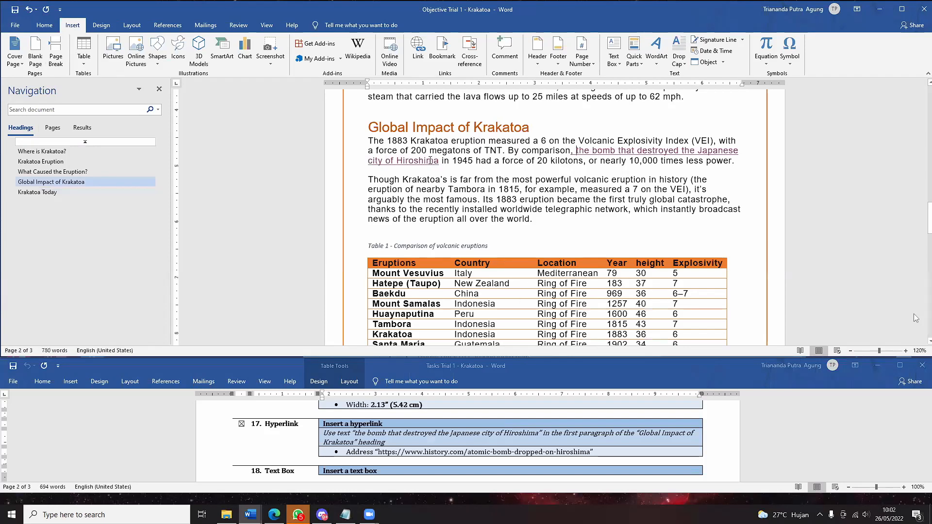
pyautogui.moveTo(440, 161); pyautogui.dragTo(576, 150)
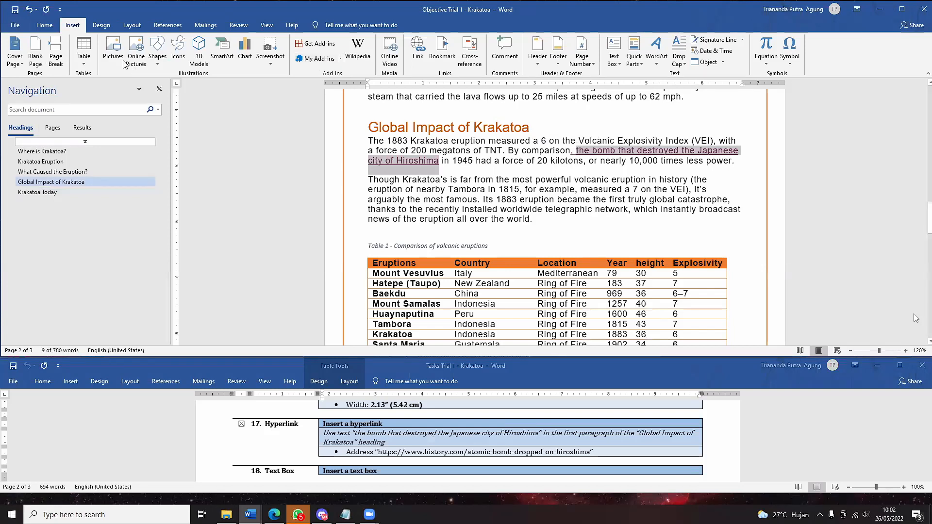
# - Scroll the report to page 3's Krakatoa Today section and the task list to item 18's Text Box details
pyautogui.click(447, 217)
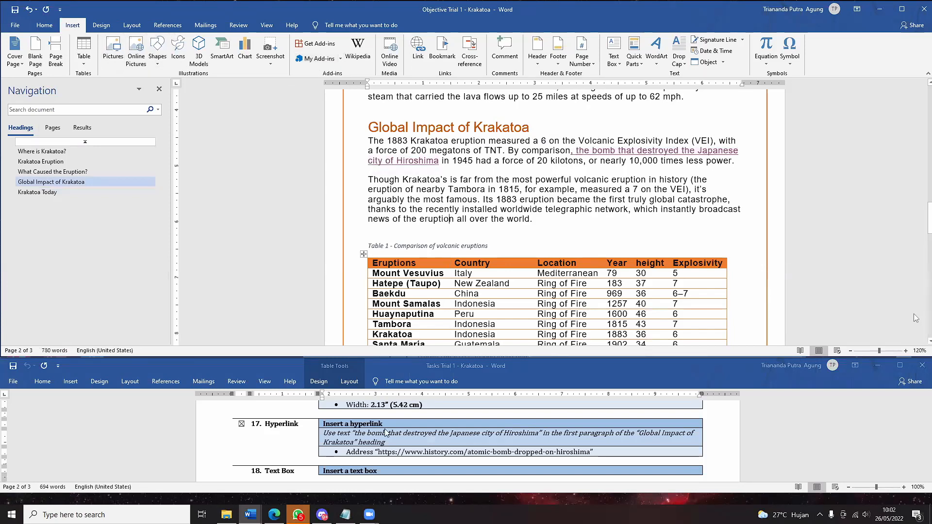
pyautogui.scroll(-1, 386, 428)
pyautogui.scroll(-4, 386, 428)
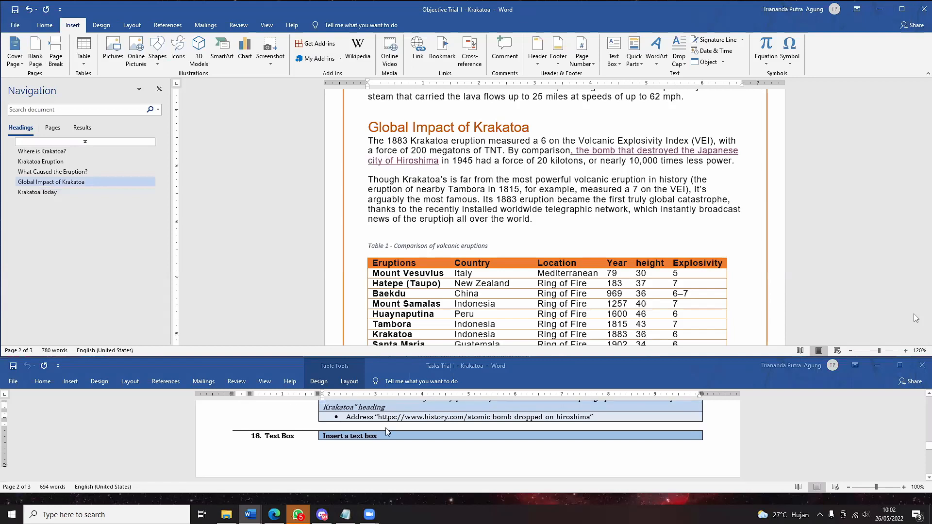
pyautogui.scroll(-1, 401, 466)
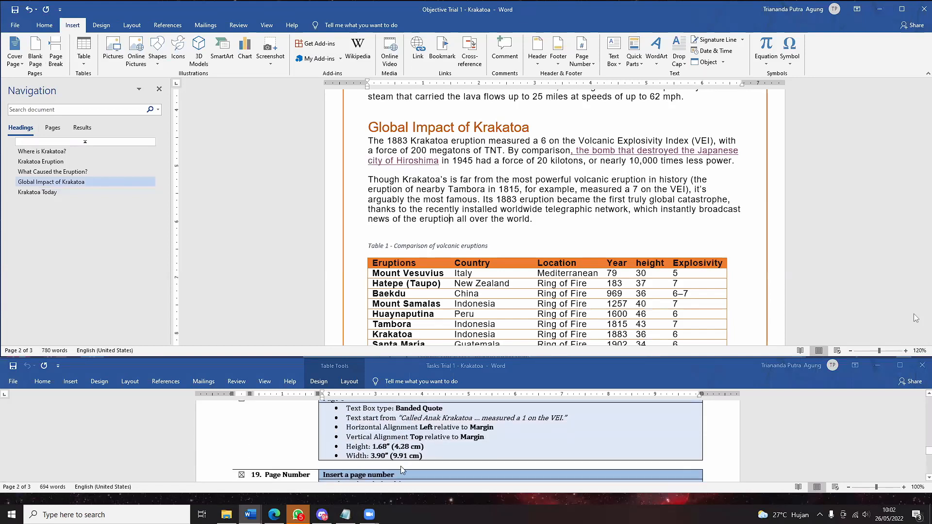
pyautogui.scroll(4, 401, 466)
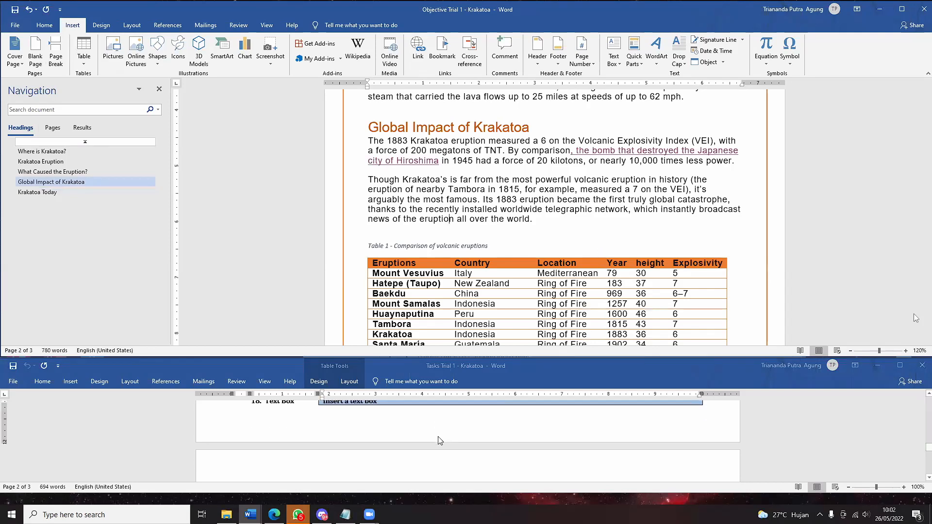
pyautogui.scroll(-1, 458, 431)
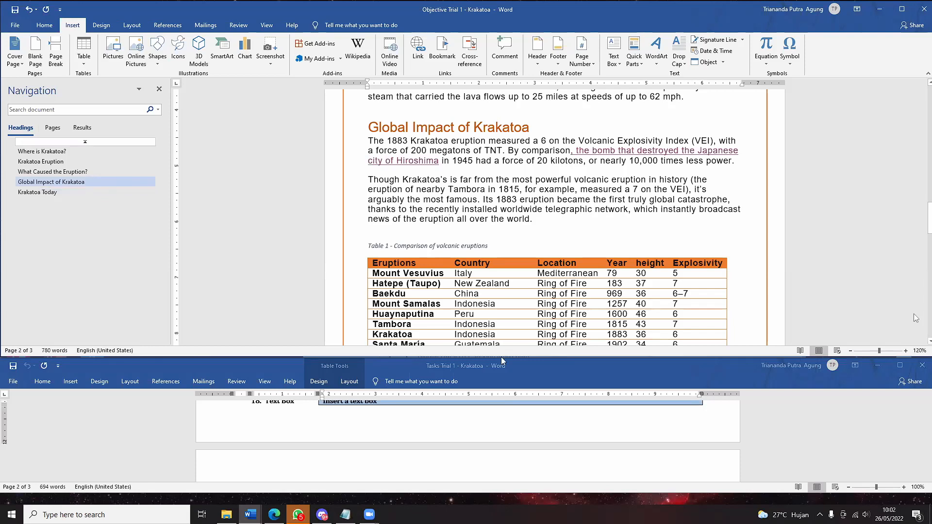
pyautogui.scroll(1, 440, 432)
pyautogui.scroll(-2, 440, 432)
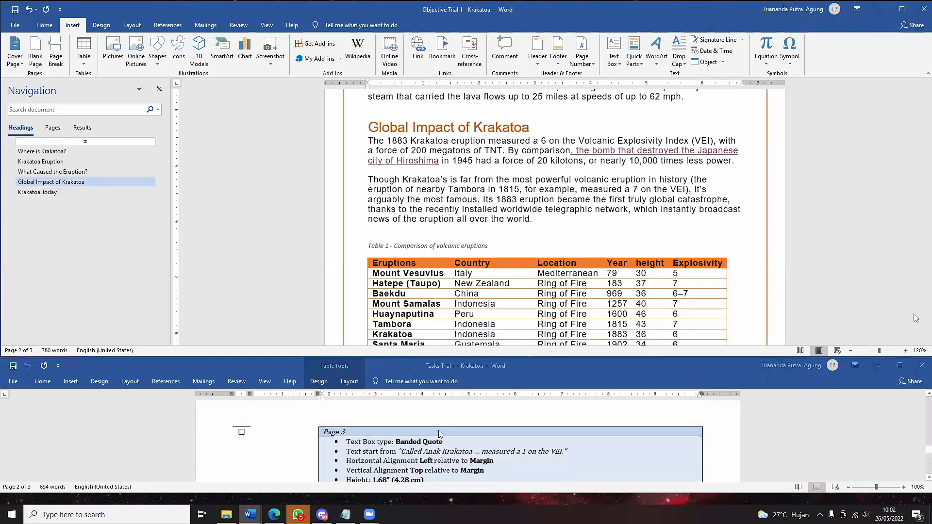
pyautogui.scroll(-2, 440, 434)
pyautogui.scroll(1, 440, 434)
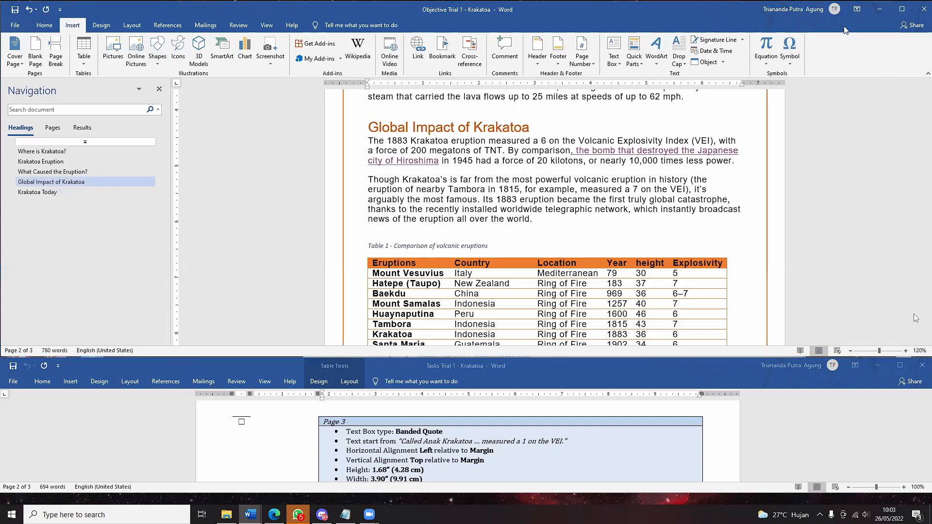
pyautogui.click(929, 84)
pyautogui.scroll(-2, 913, 107)
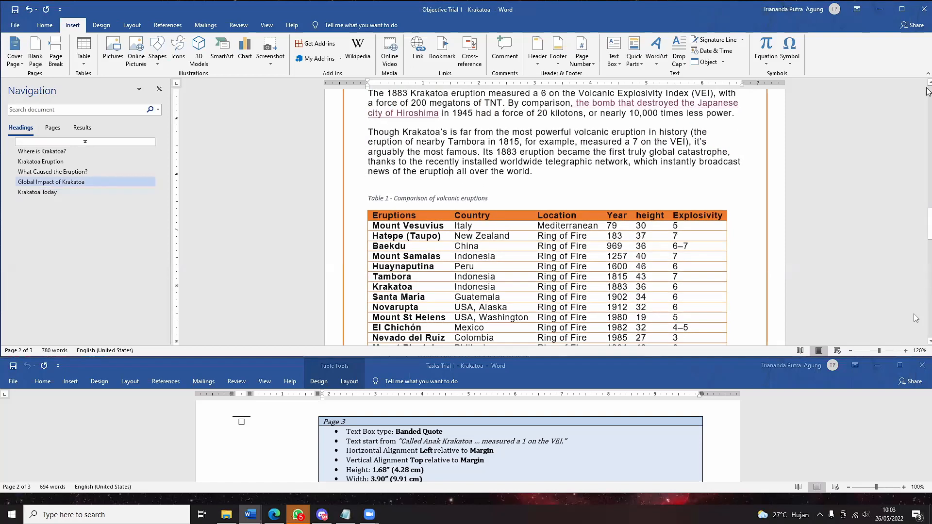
pyautogui.scroll(1, 921, 125)
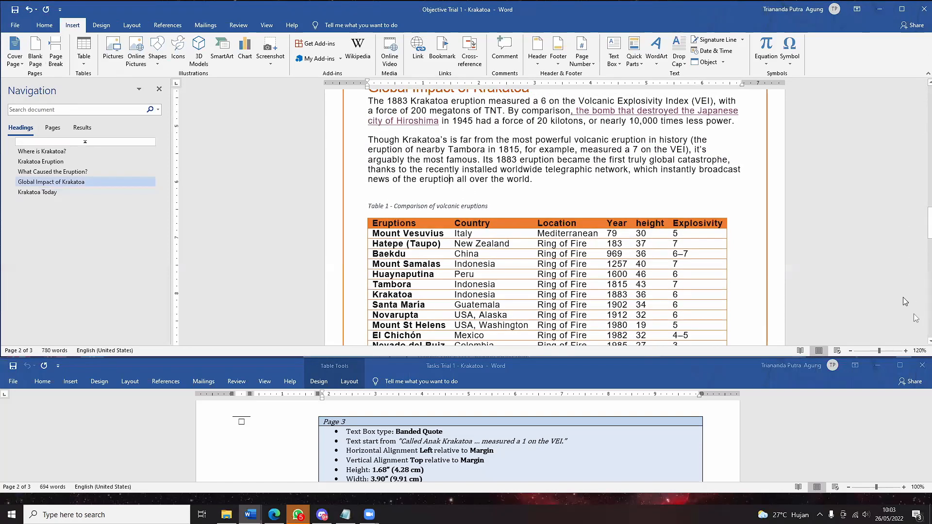
pyautogui.scroll(-6, 928, 237)
pyautogui.scroll(-6, 929, 236)
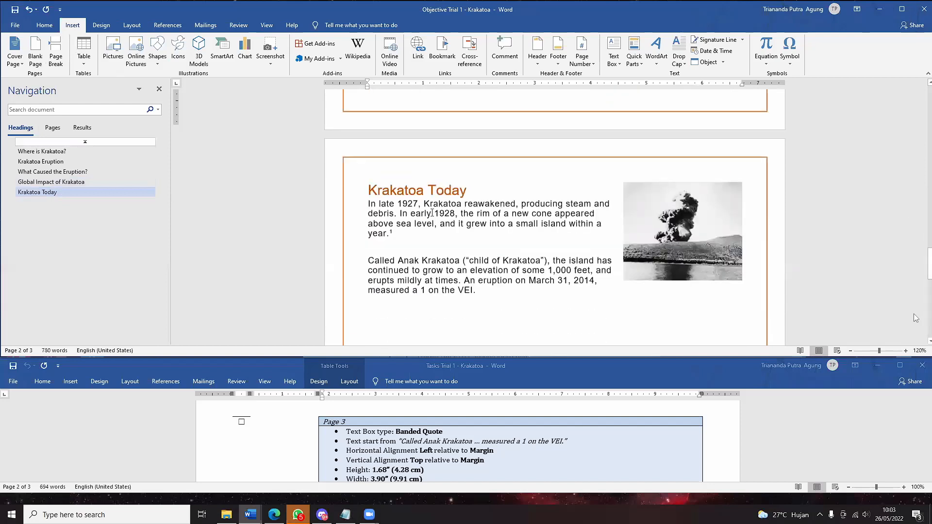
pyautogui.scroll(-6, 427, 208)
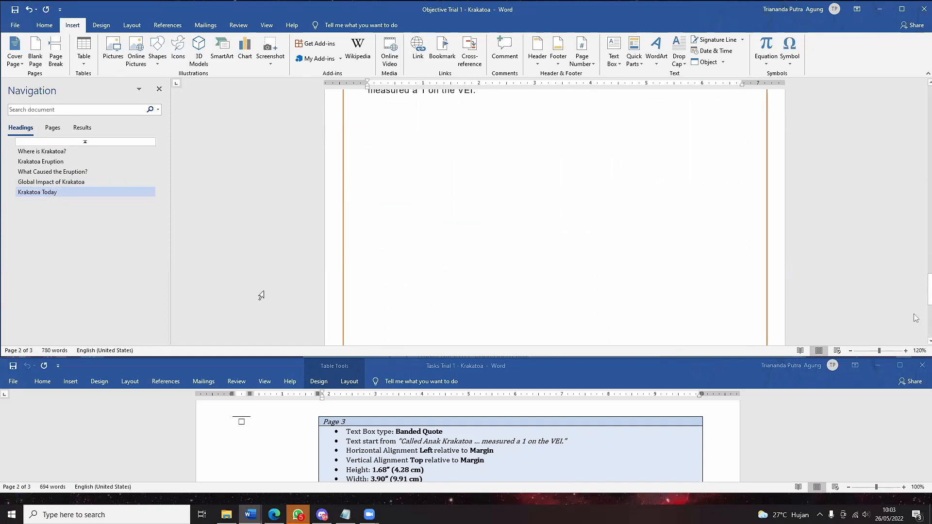
pyautogui.scroll(5, 260, 292)
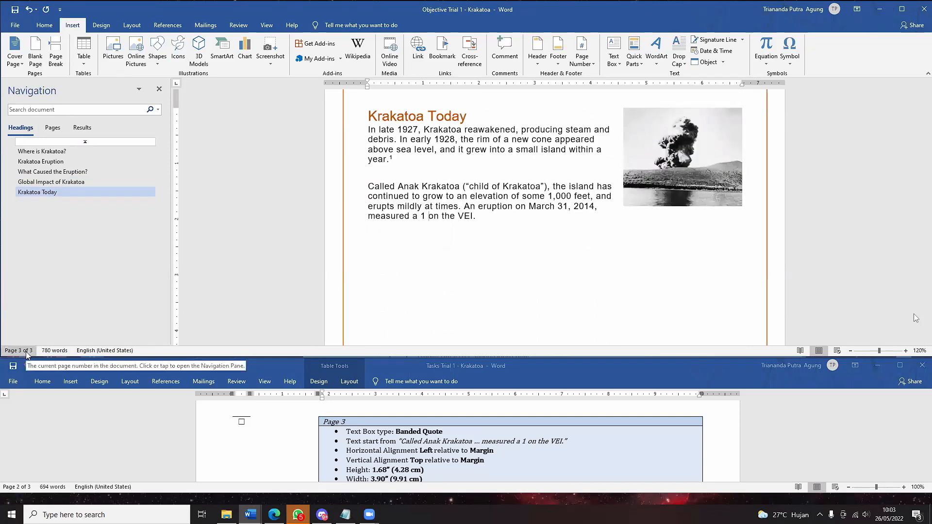
pyautogui.scroll(2, 453, 218)
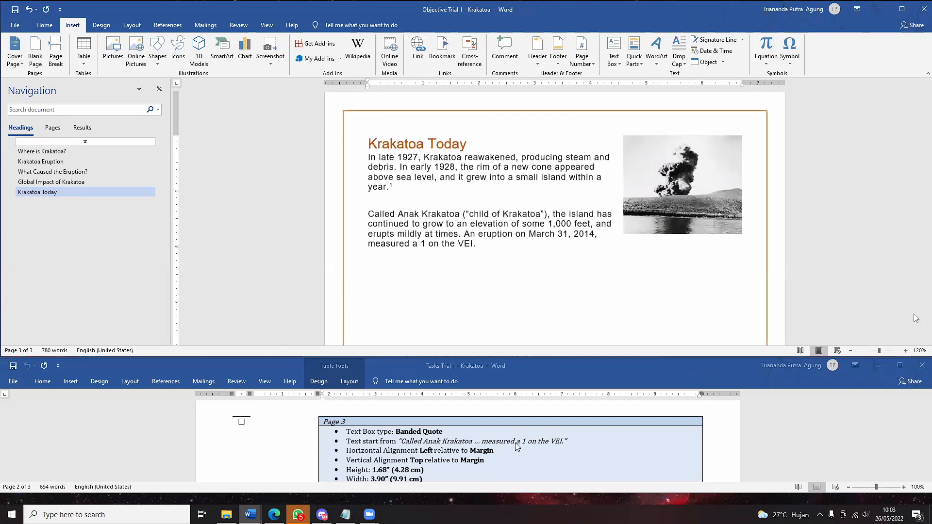
pyautogui.scroll(5, 516, 443)
pyautogui.scroll(-5, 515, 445)
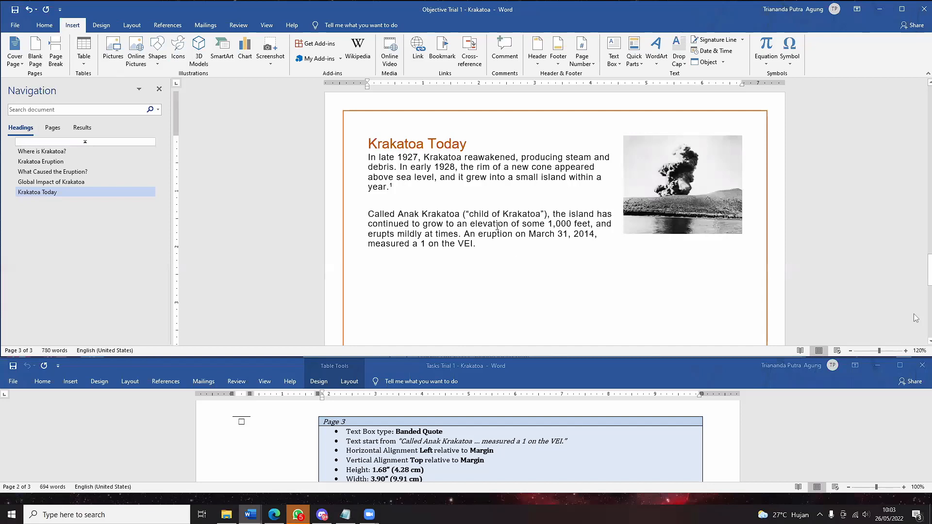
# - Insert a Banded Quote text box from the Text Box gallery, then undo it
pyautogui.moveTo(489, 244); pyautogui.dragTo(369, 214)
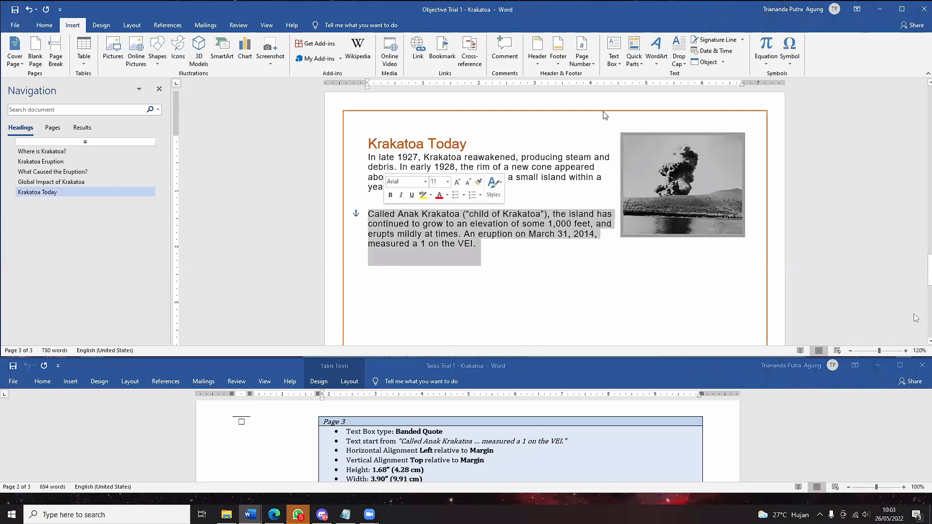
pyautogui.click(614, 52)
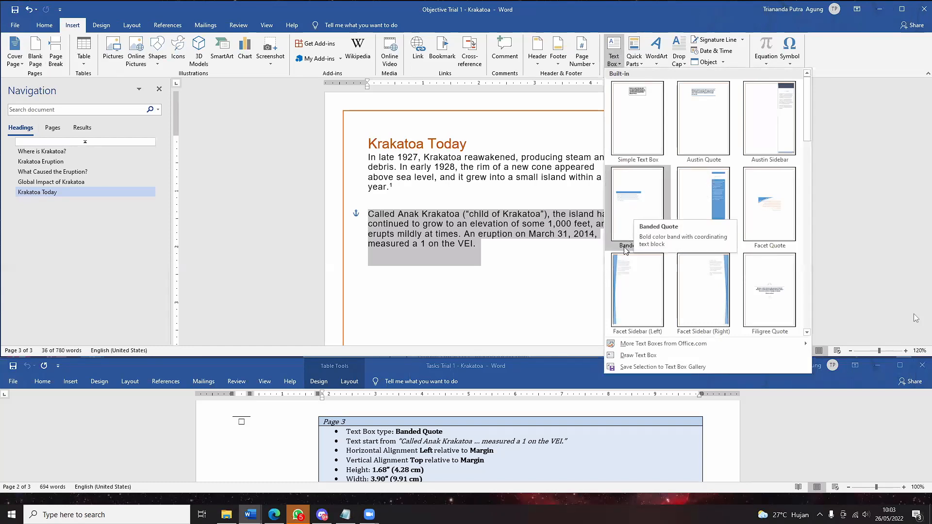
pyautogui.click(633, 218)
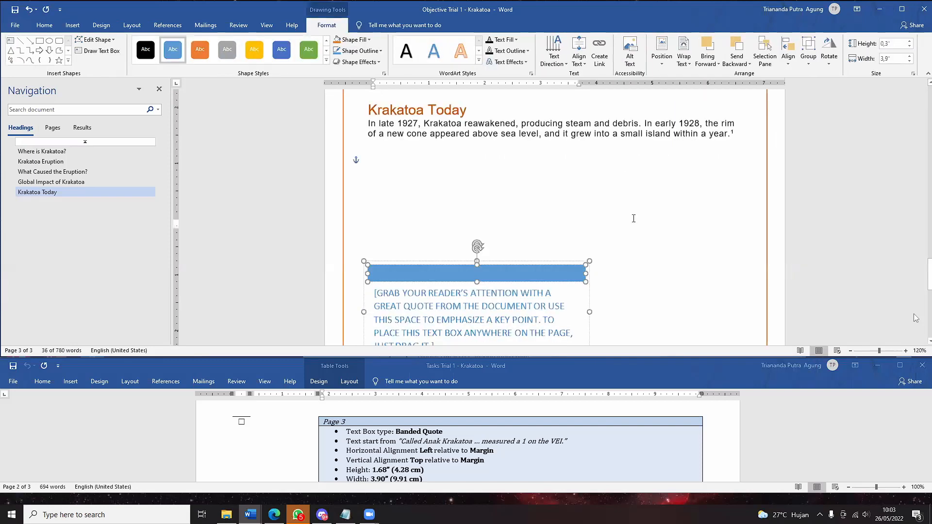
pyautogui.scroll(-3, 633, 218)
pyautogui.scroll(3, 634, 218)
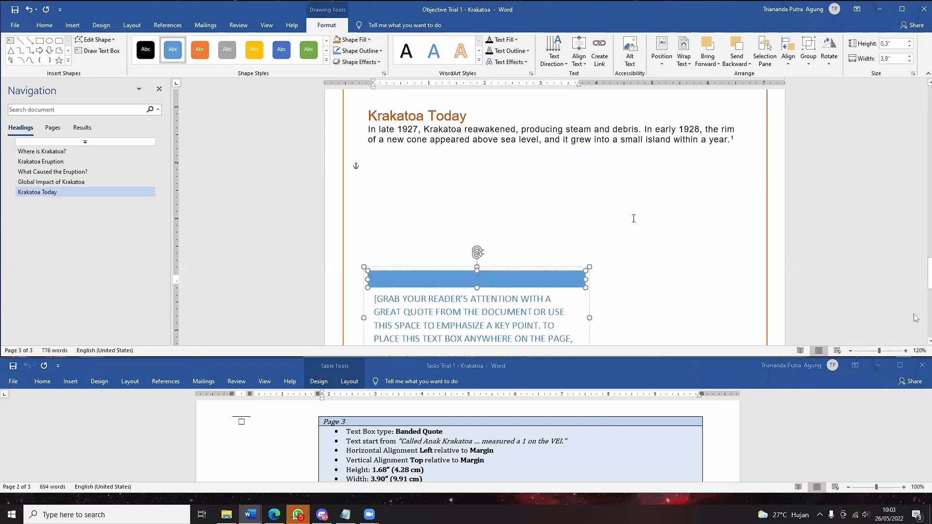
pyautogui.hotkey('ctrl', 'z')
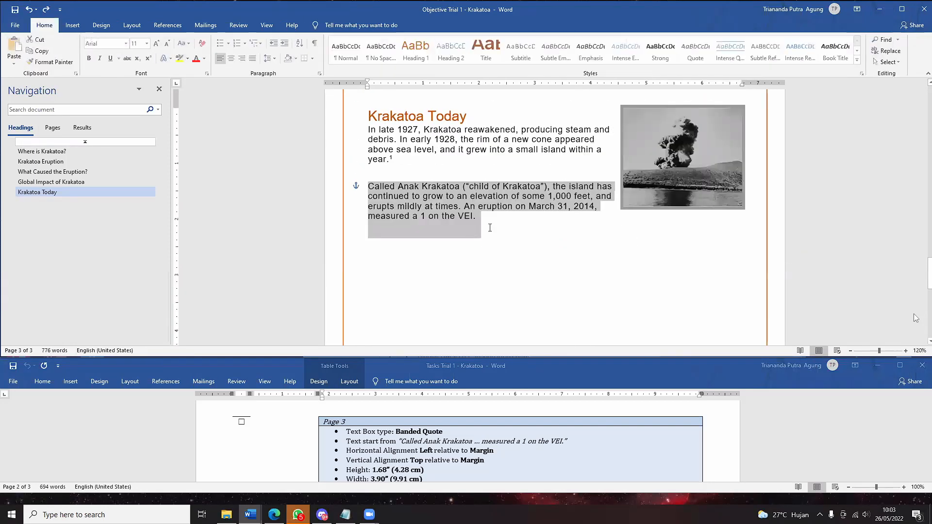
# - Reinsert the Banded Quote text box and select the Called Anak Krakatoa paragraph
pyautogui.press('Right')
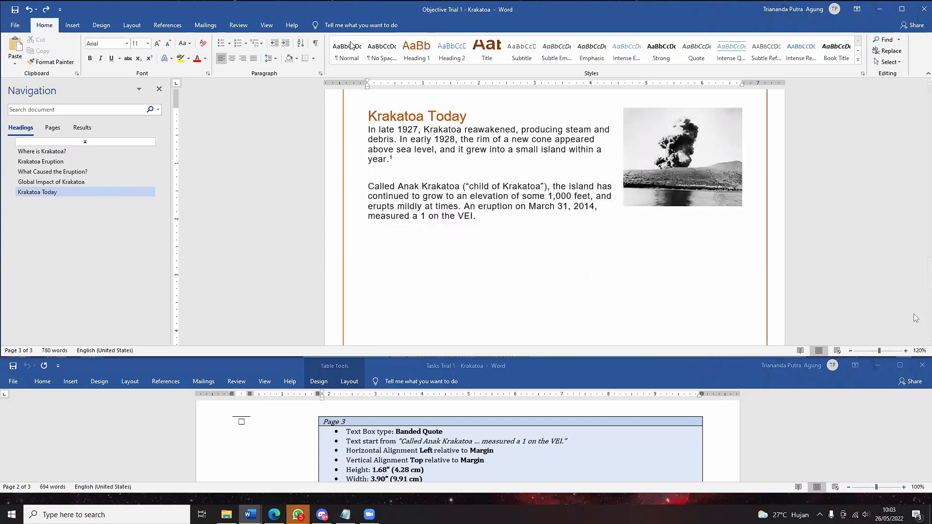
pyautogui.click(72, 25)
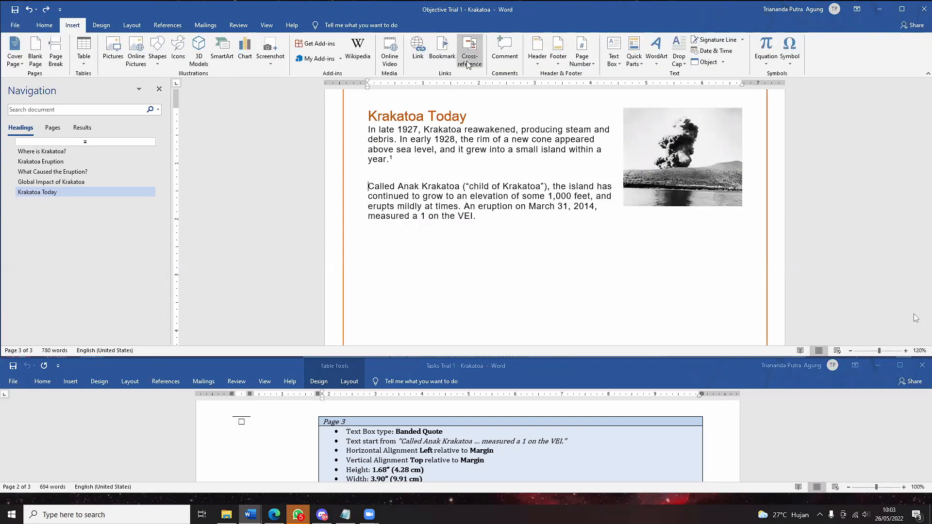
pyautogui.click(617, 59)
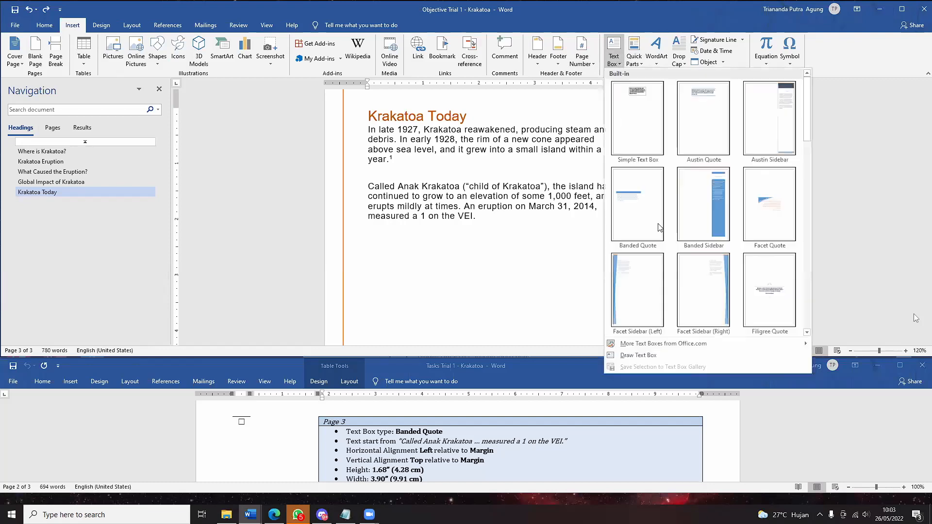
pyautogui.click(658, 224)
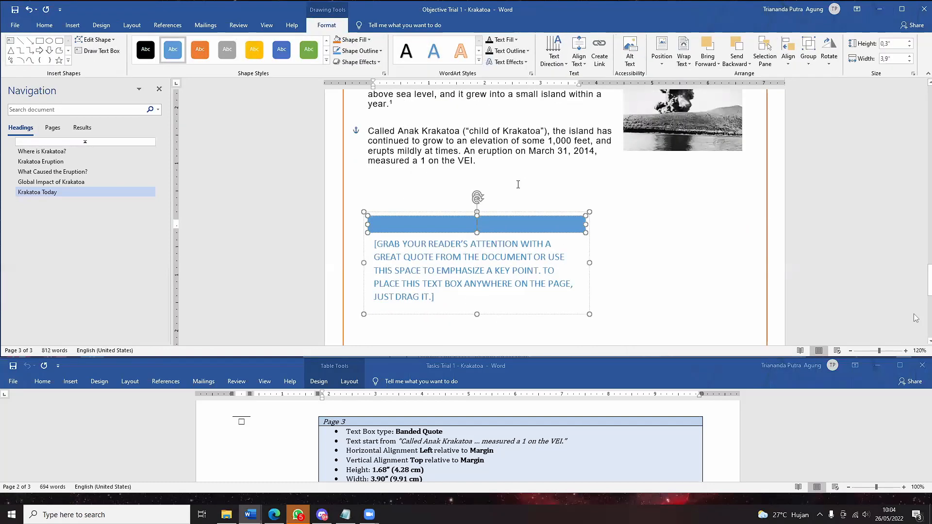
pyautogui.moveTo(479, 170); pyautogui.dragTo(464, 157)
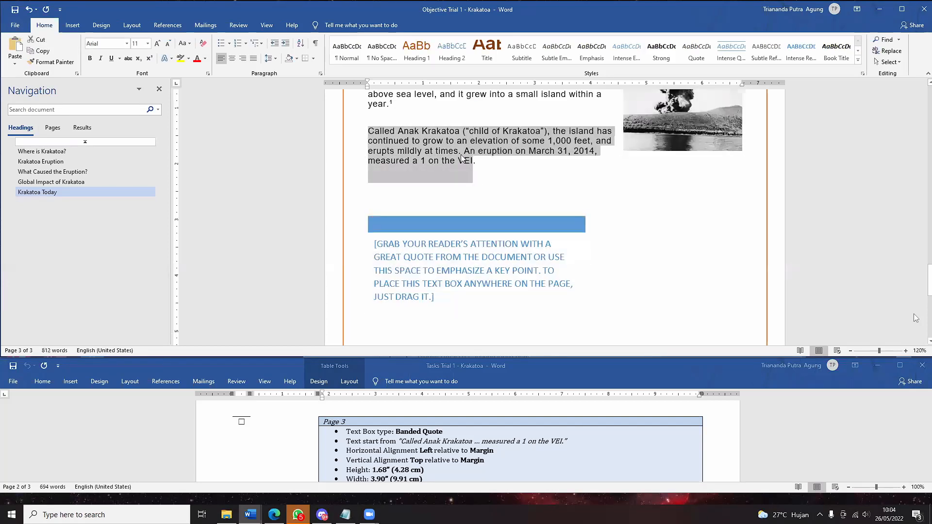
# - Cut the Called Anak Krakatoa paragraph into the quote placeholder, add a period, and delete the leftover line
pyautogui.hotkey('ctrl', 'x')
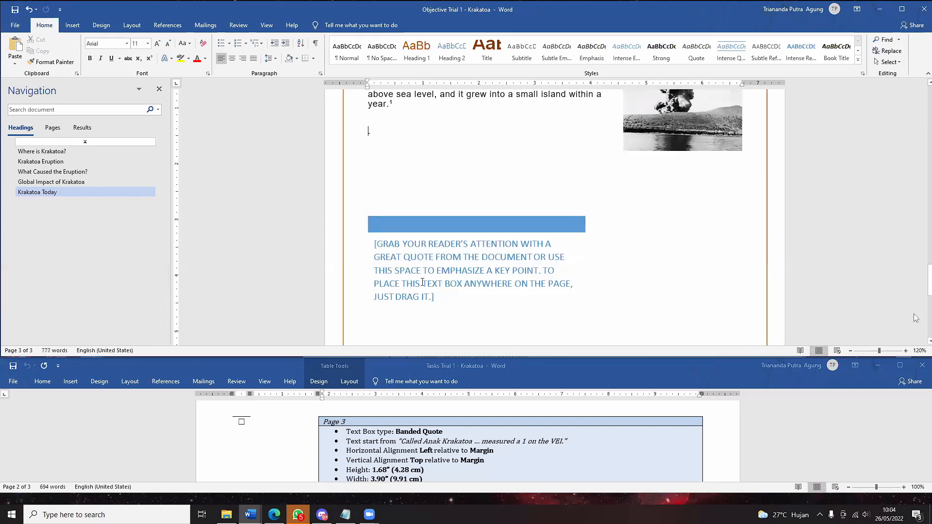
pyautogui.click(453, 296)
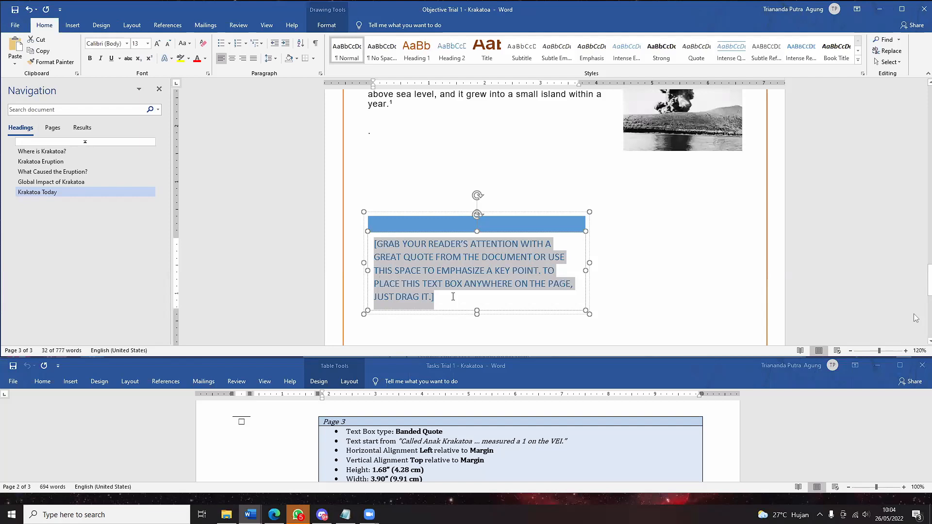
pyautogui.hotkey('ctrl', 'v')
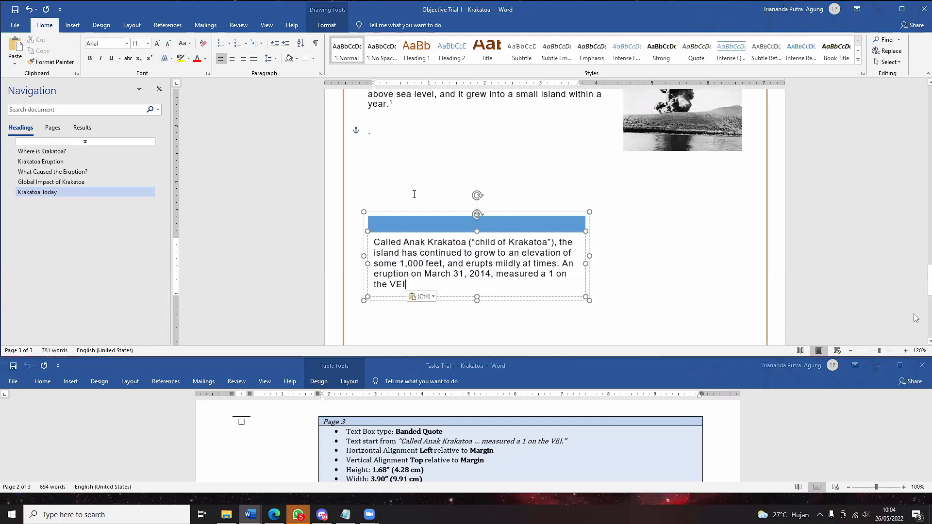
pyautogui.write('.')
pyautogui.click(376, 137)
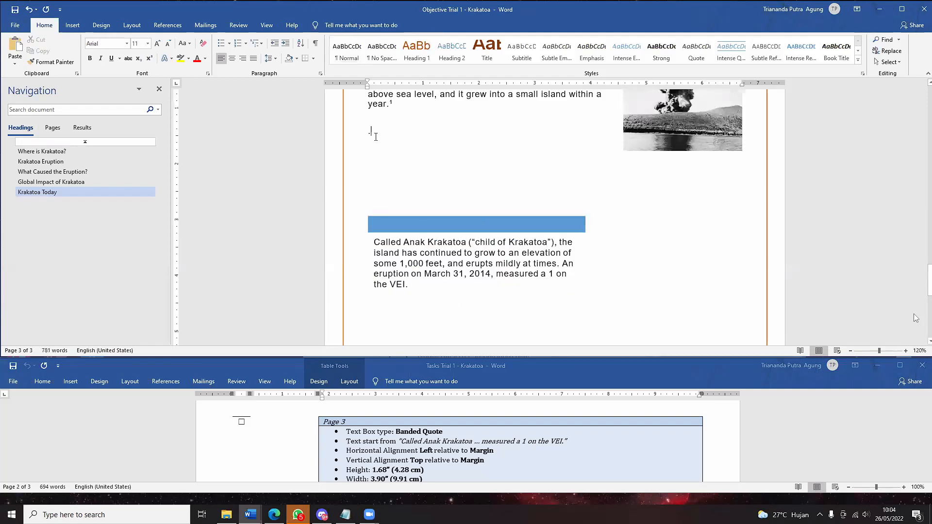
pyautogui.press('BackSpace')
pyautogui.press('BackSpace')
pyautogui.press('BackSpace')
pyautogui.scroll(-2, 455, 264)
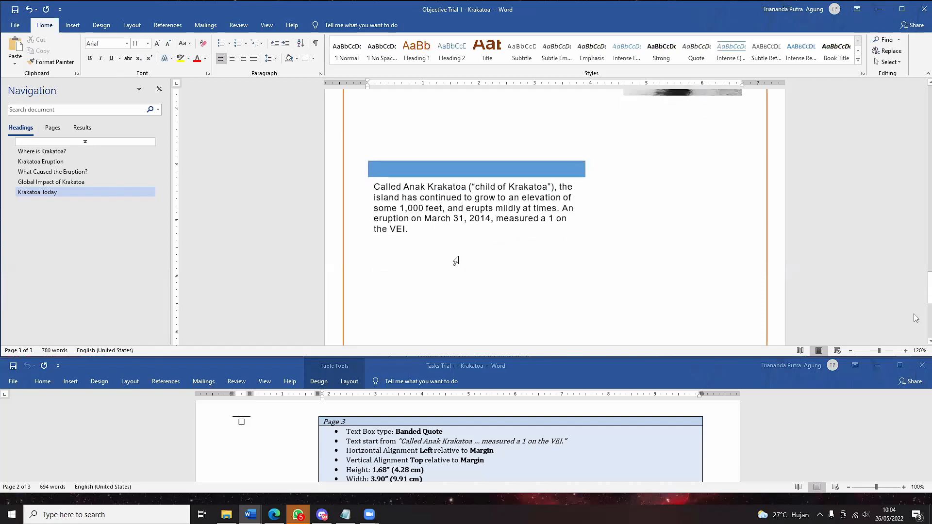
pyautogui.scroll(3, 456, 256)
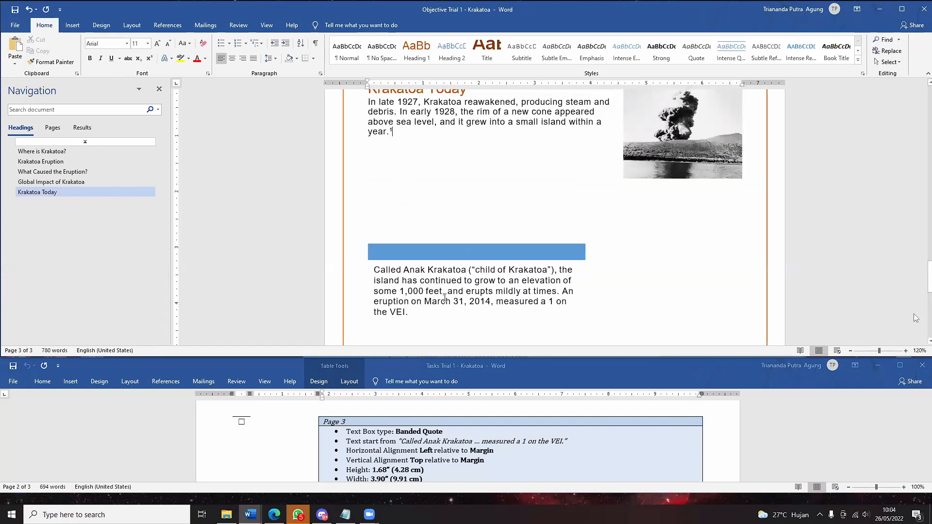
pyautogui.click(446, 256)
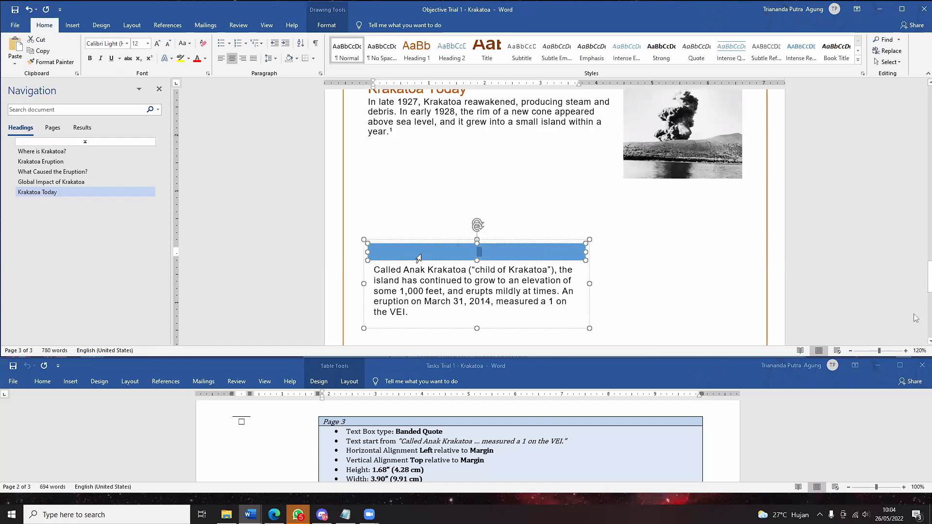
# - Show Drawing Tools Format and bring up the quote text box's Wrap Text options
pyautogui.click(326, 25)
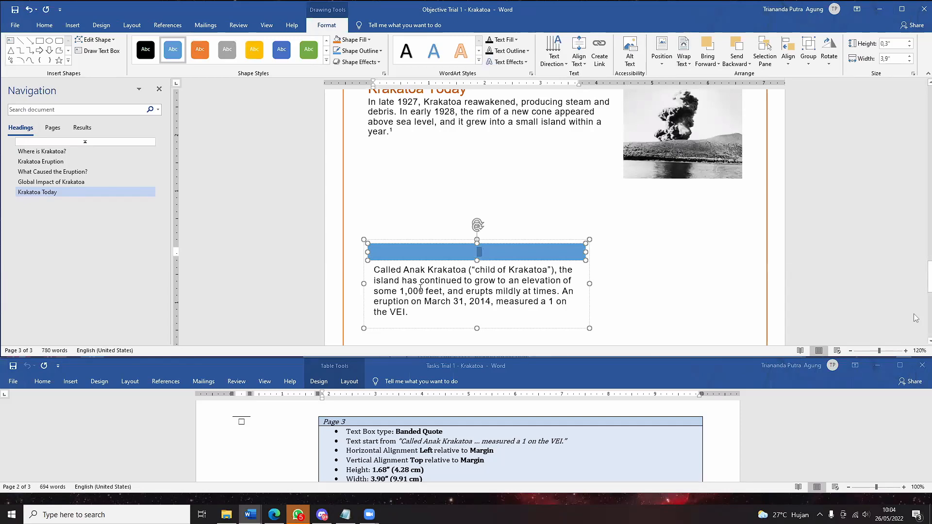
pyautogui.rightClick(422, 257)
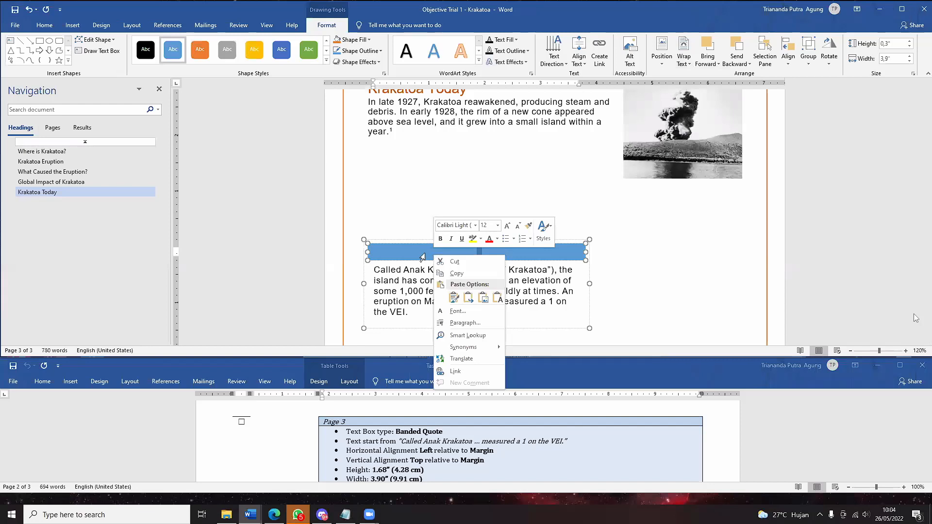
pyautogui.press('Escape')
pyautogui.click(379, 291)
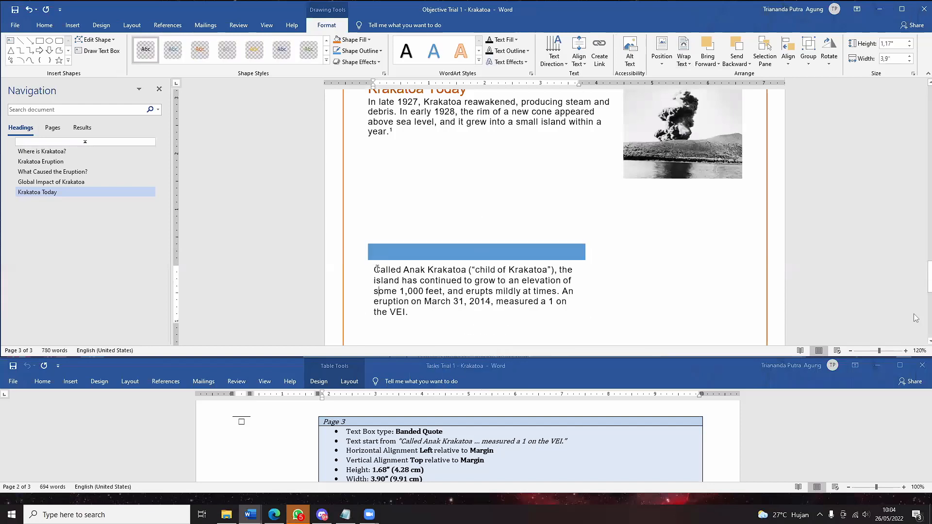
pyautogui.click(377, 269)
pyautogui.click(381, 251)
pyautogui.rightClick(379, 241)
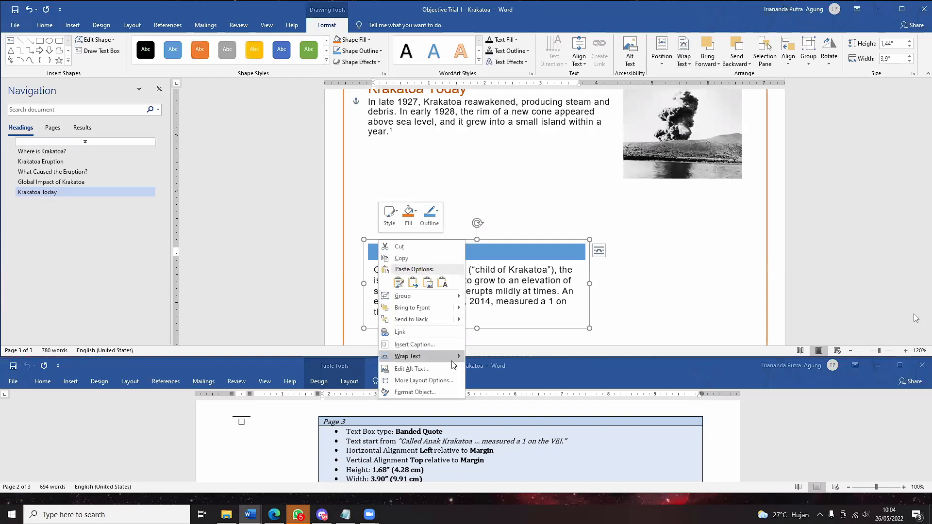
pyautogui.moveTo(454, 364)
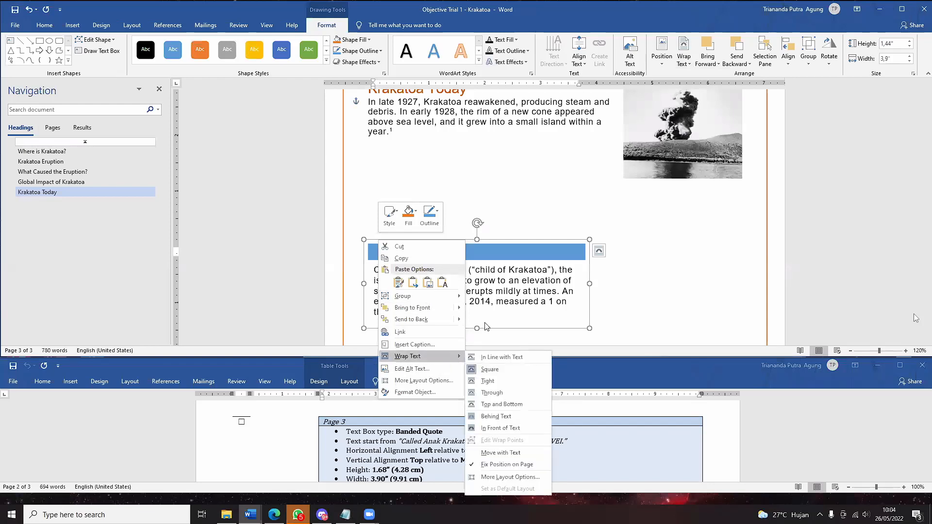
pyautogui.scroll(3, 485, 326)
# - Check the volcano photo's shortcut options, then open the quote box's layout and format choices
pyautogui.click(643, 248)
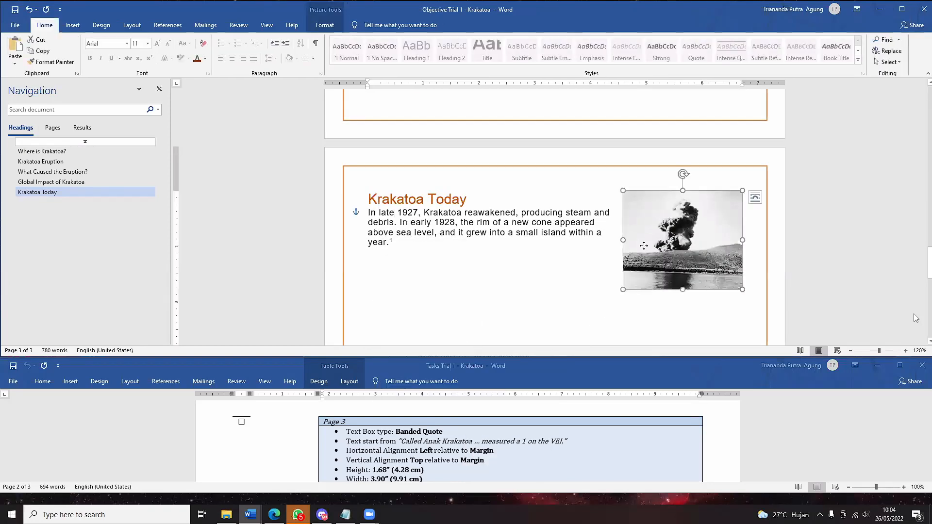
pyautogui.rightClick(644, 246)
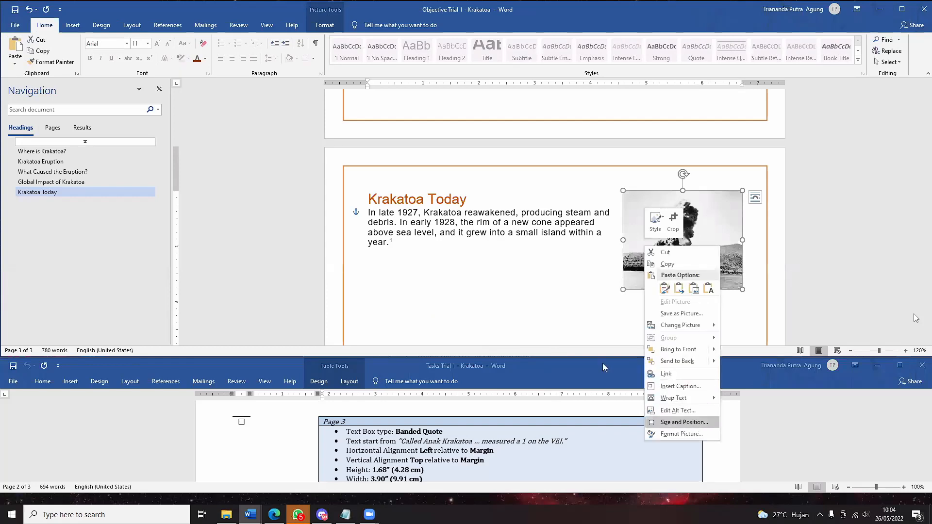
pyautogui.scroll(-3, 557, 313)
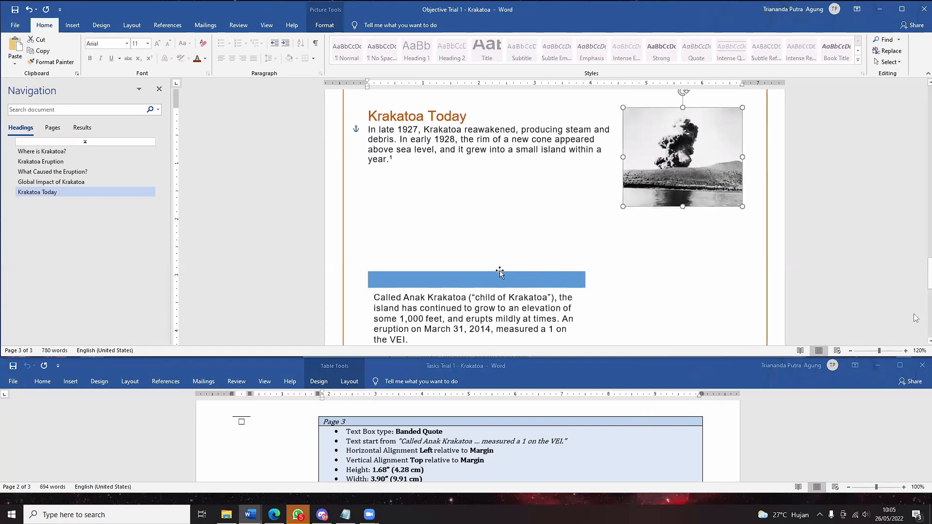
pyautogui.click(458, 271)
pyautogui.rightClick(431, 269)
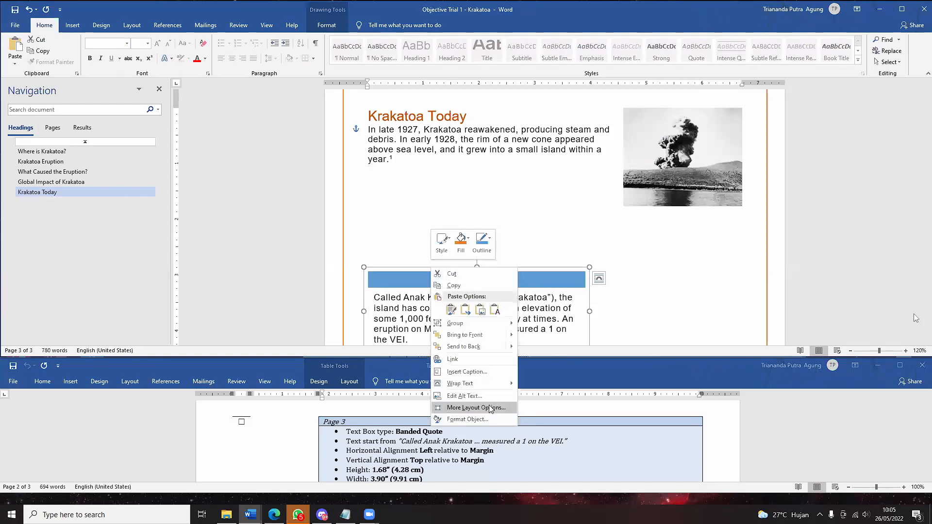
pyautogui.click(400, 273)
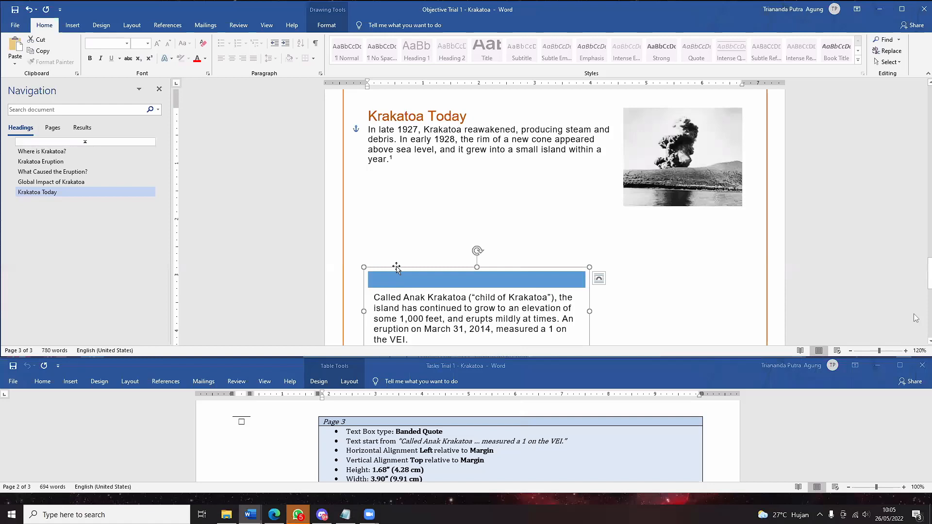
pyautogui.rightClick(389, 281)
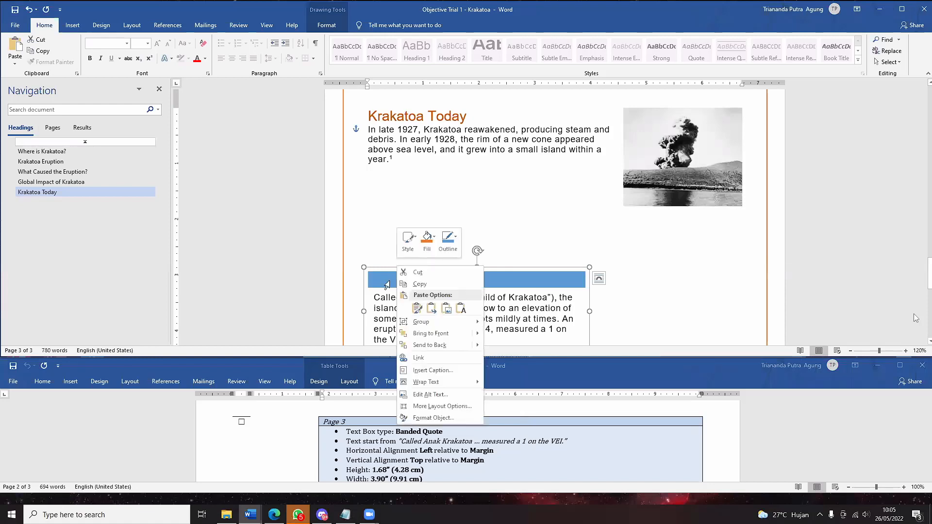
pyautogui.press('Escape')
pyautogui.click(327, 26)
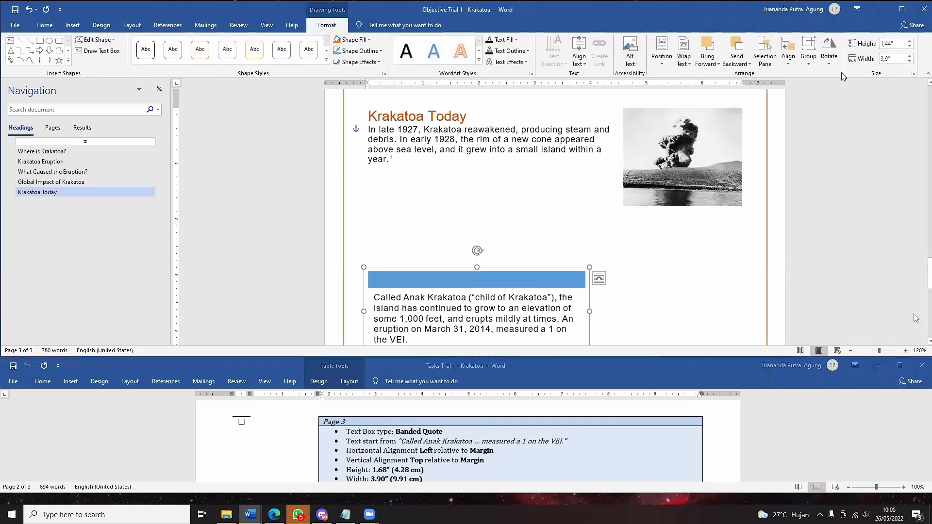
pyautogui.click(913, 74)
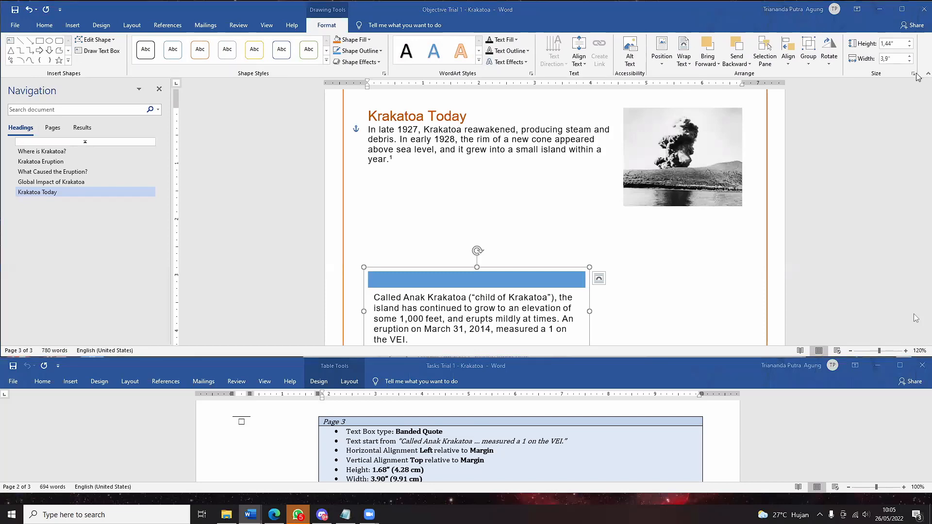
pyautogui.press('Escape')
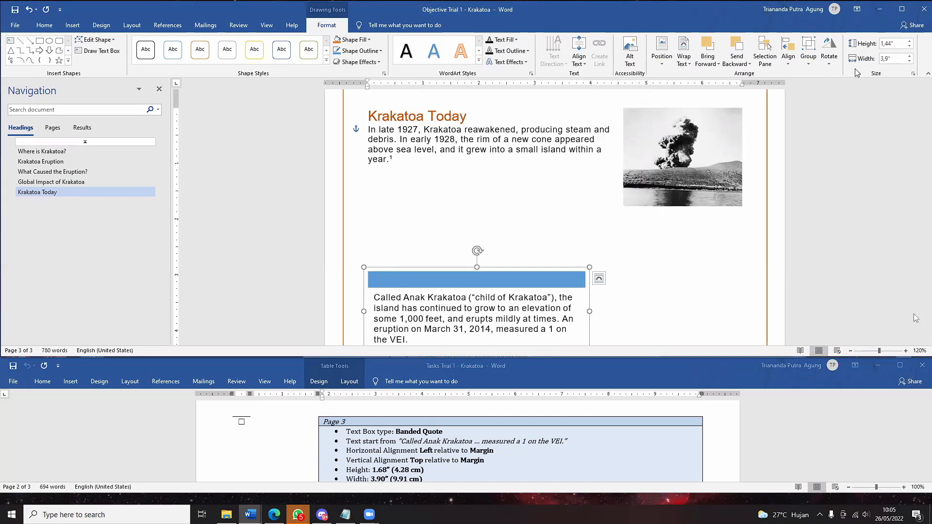
pyautogui.click(913, 74)
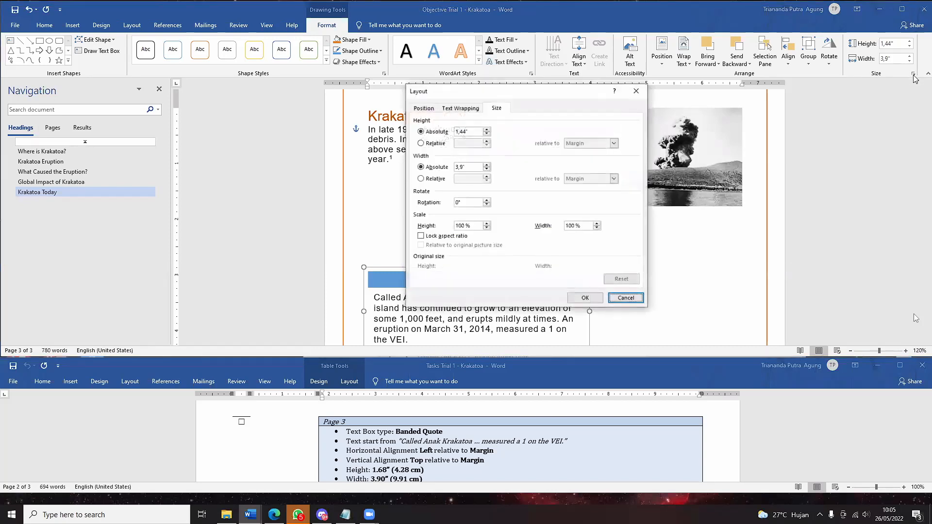
pyautogui.click(424, 108)
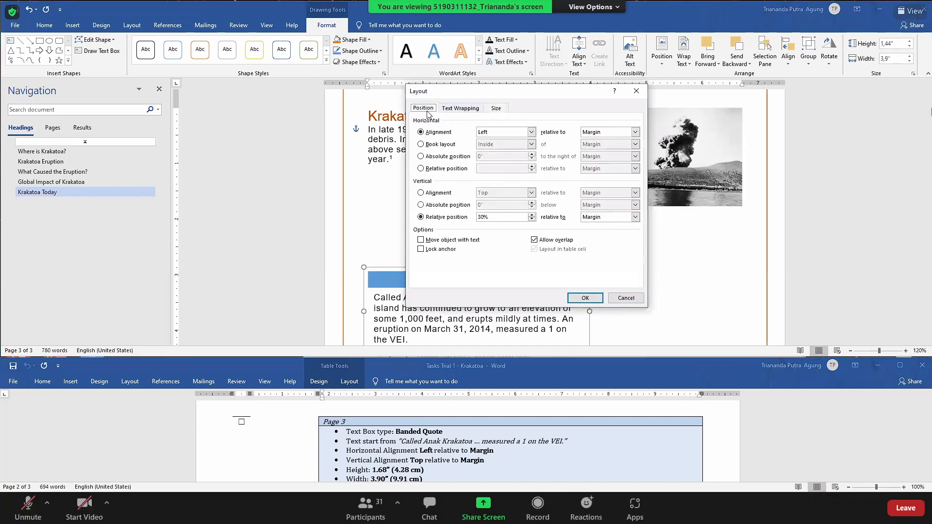
pyautogui.click(636, 90)
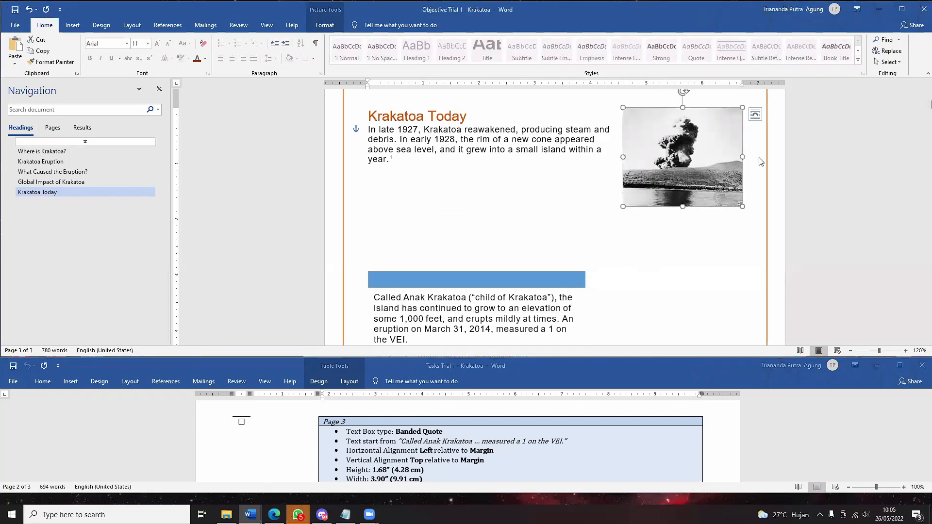
pyautogui.rightClick(737, 194)
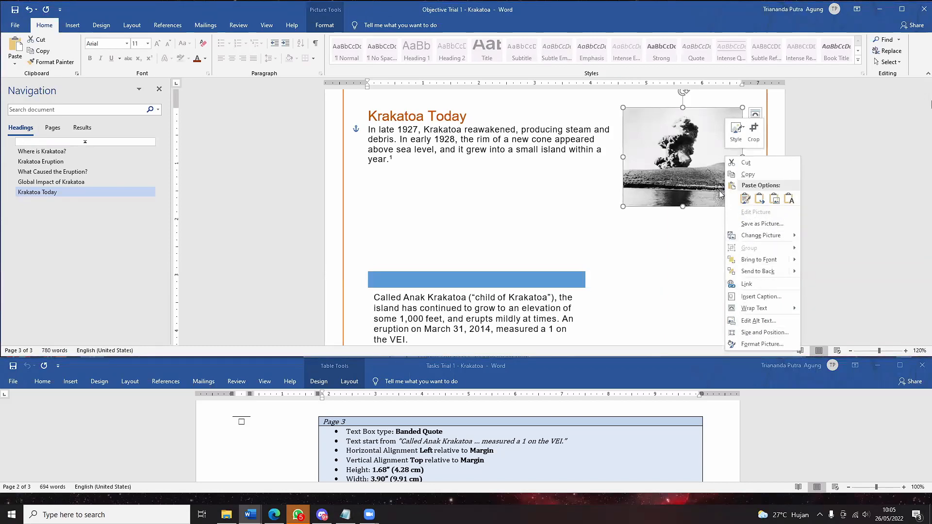
pyautogui.click(685, 160)
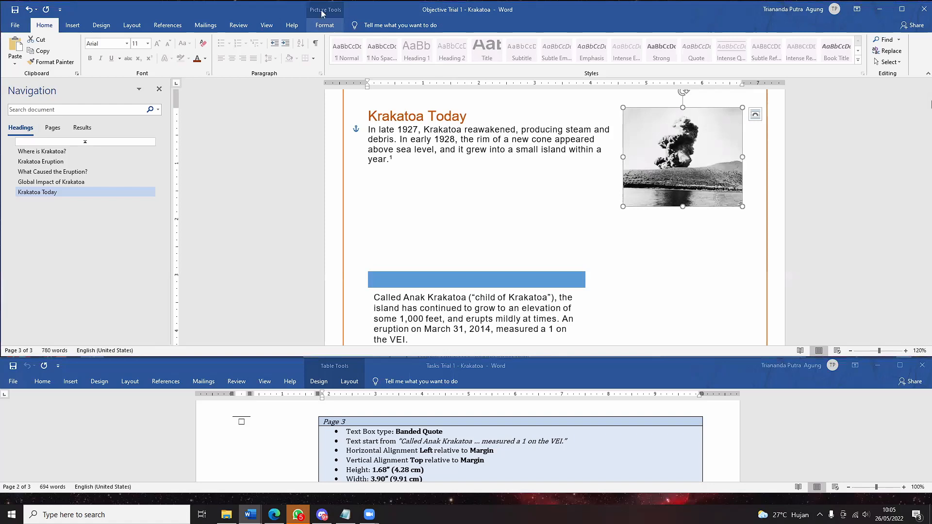
pyautogui.click(324, 25)
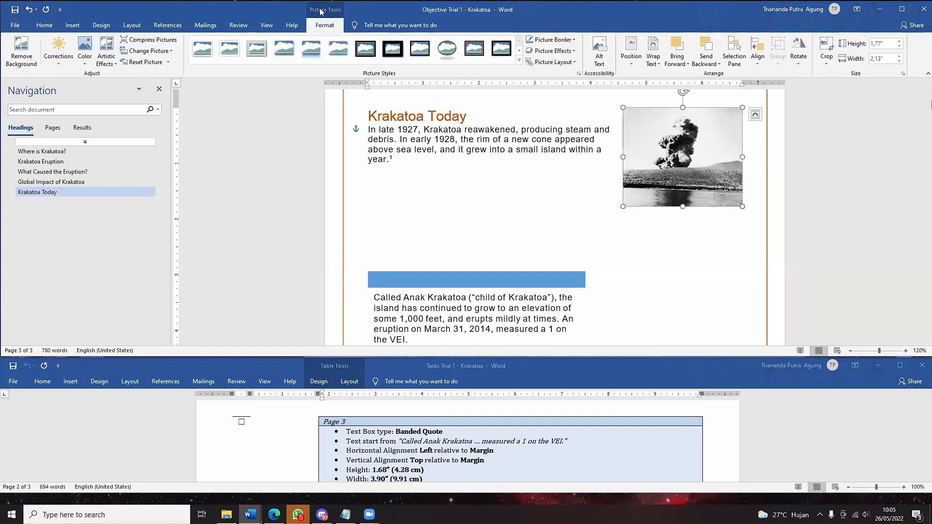
pyautogui.click(903, 73)
pyautogui.click(427, 109)
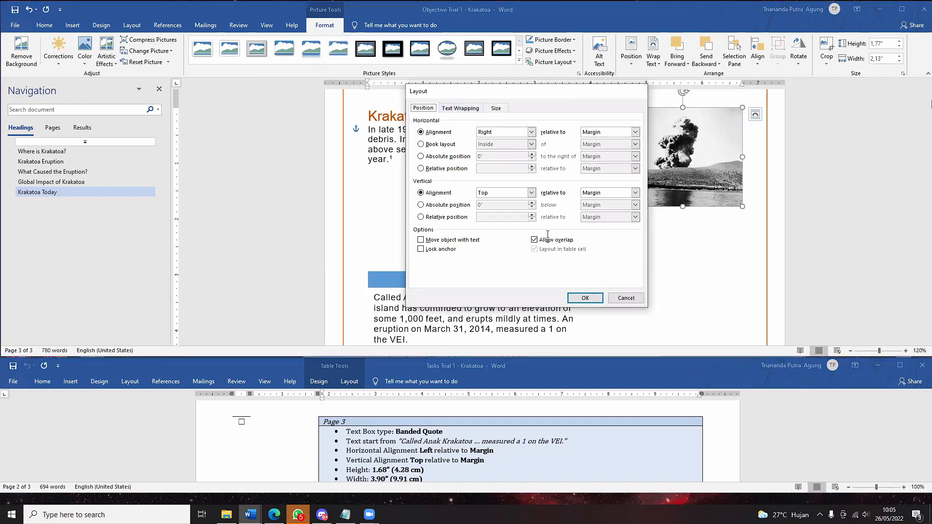
pyautogui.press('Return')
pyautogui.click(464, 282)
pyautogui.scroll(-3, 374, 228)
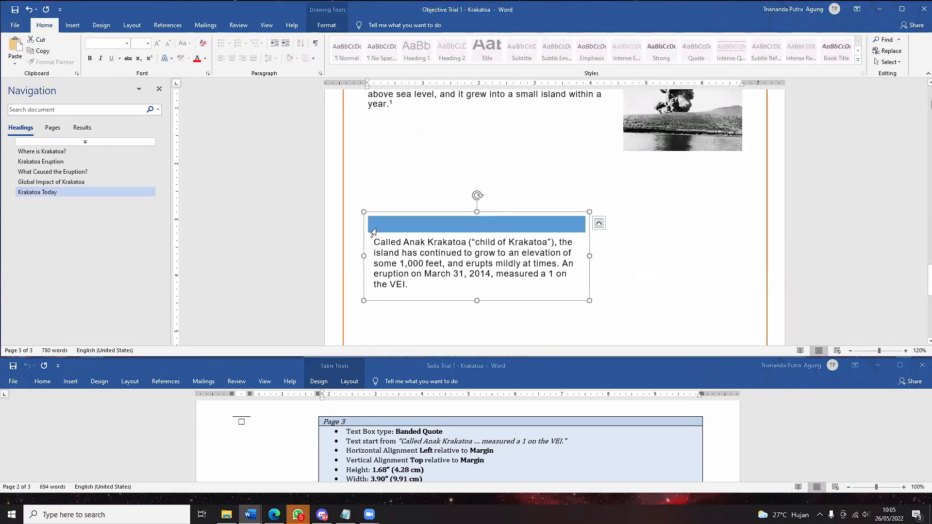
# - Align the quote text box Left horizontally and Top vertically, both relative to Margin
pyautogui.rightClick(367, 215)
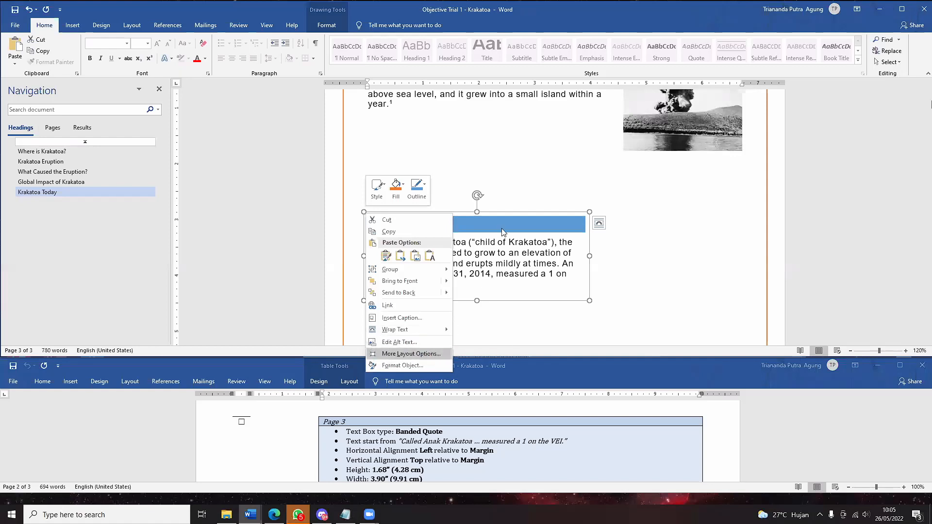
pyautogui.click(429, 353)
pyautogui.click(530, 132)
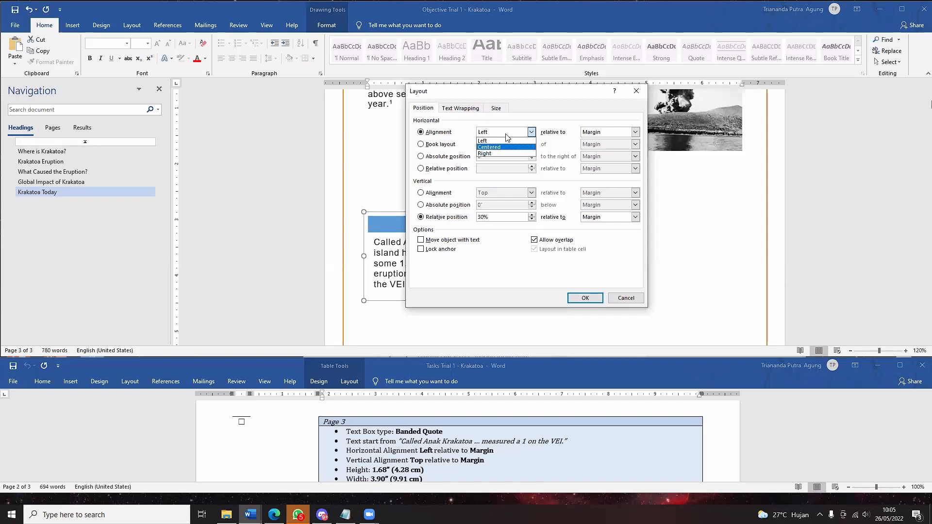
pyautogui.click(469, 210)
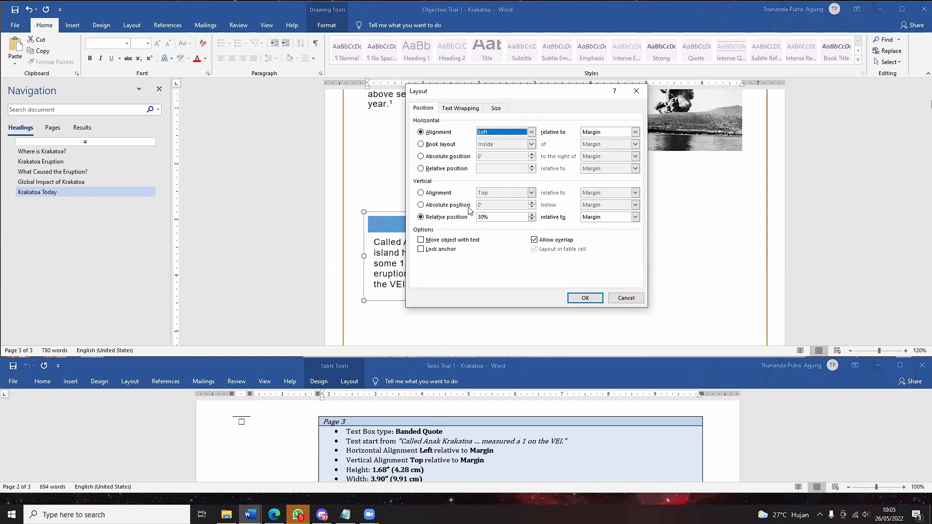
pyautogui.click(446, 193)
pyautogui.click(482, 195)
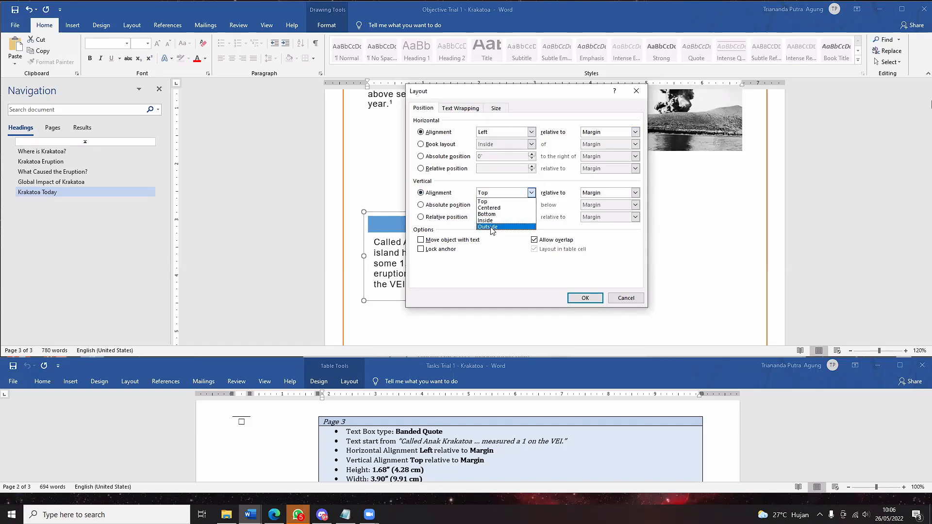
pyautogui.click(491, 203)
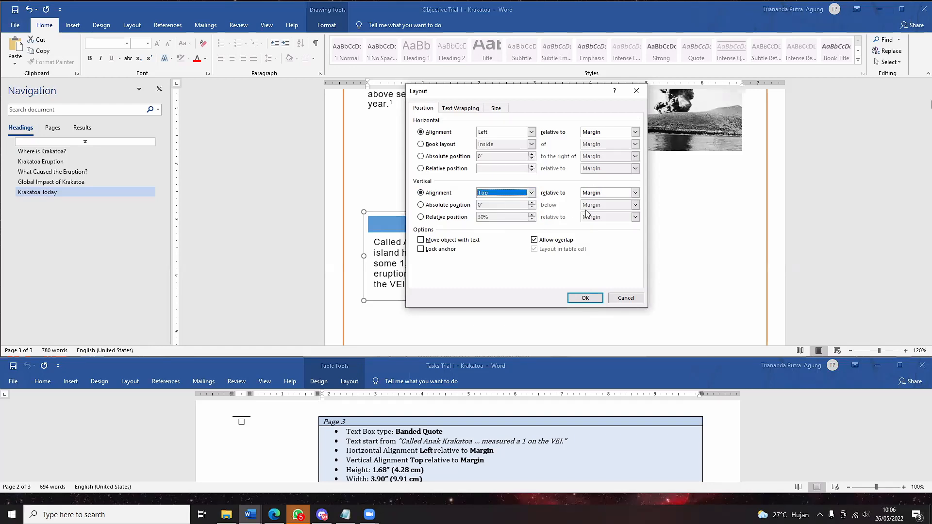
pyautogui.click(585, 298)
pyautogui.scroll(1, 592, 231)
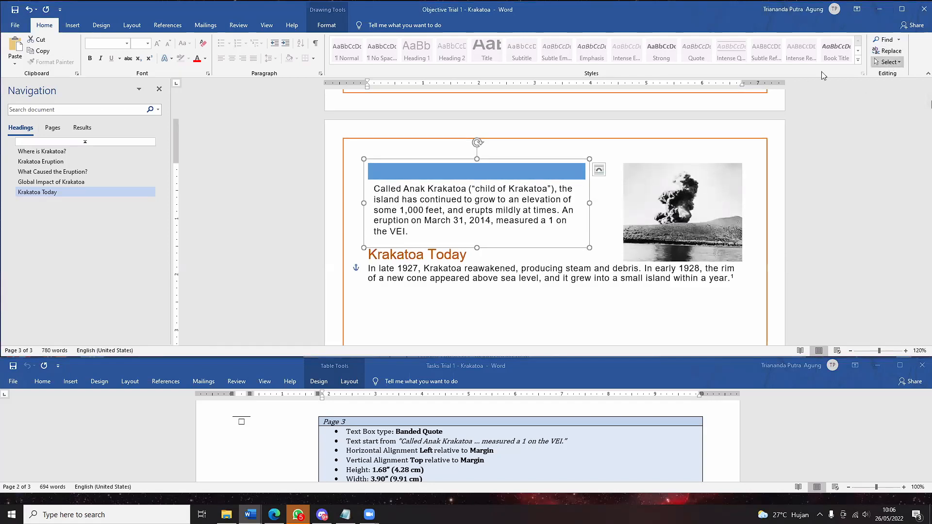
# - Enter the quote box's height and 3,9" width in the Drawing Tools Format Size group
pyautogui.click(326, 25)
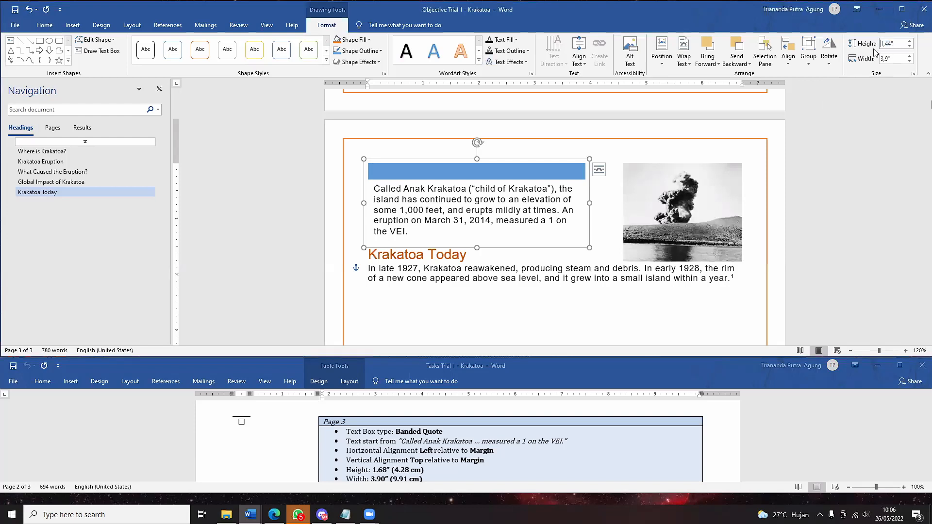
pyautogui.click(890, 48)
pyautogui.write('4,28')
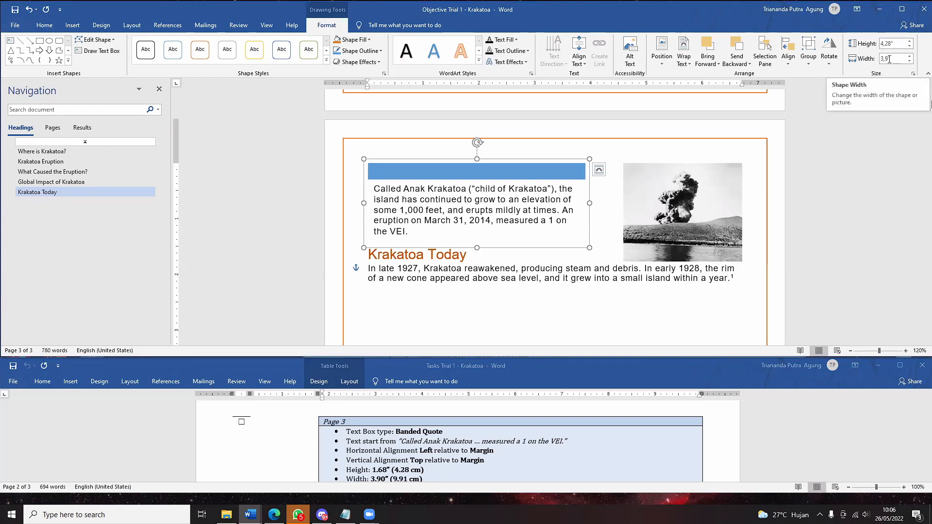
pyautogui.click(885, 59)
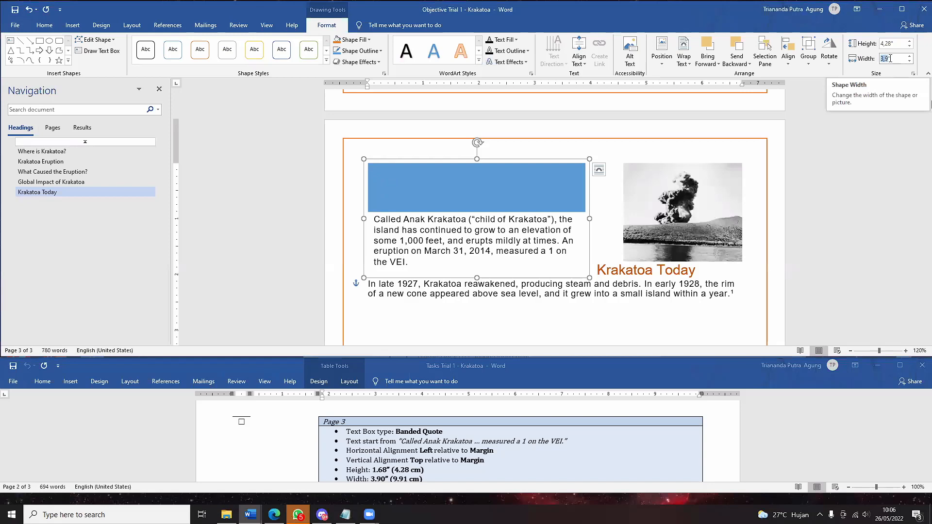
pyautogui.press('Return')
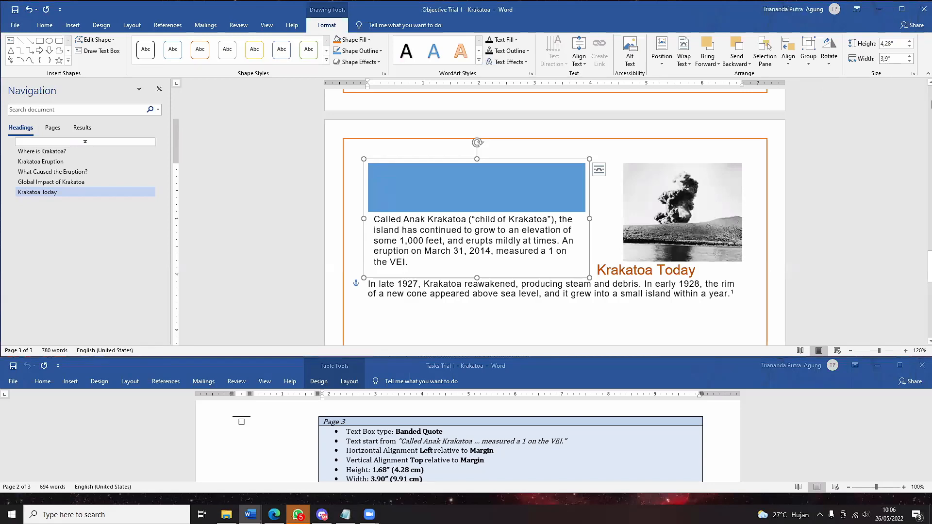
pyautogui.press('Escape')
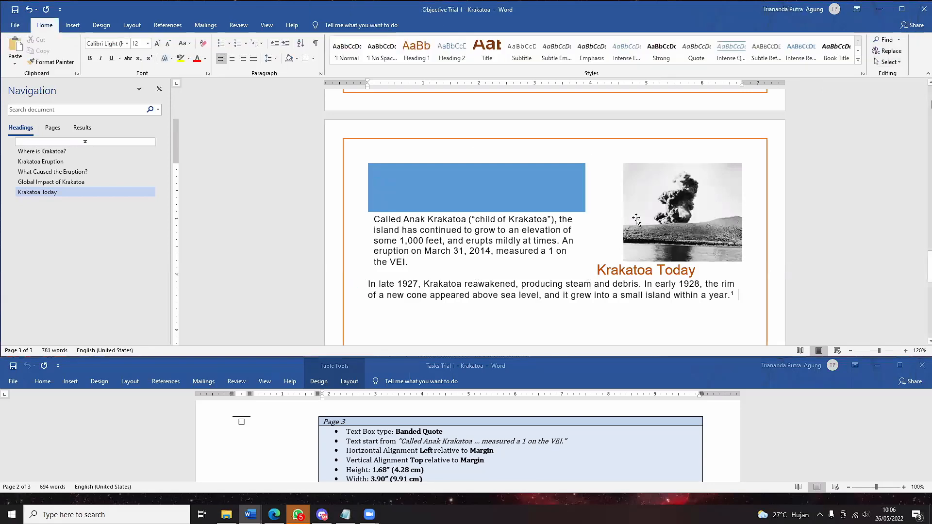
pyautogui.press('Up')
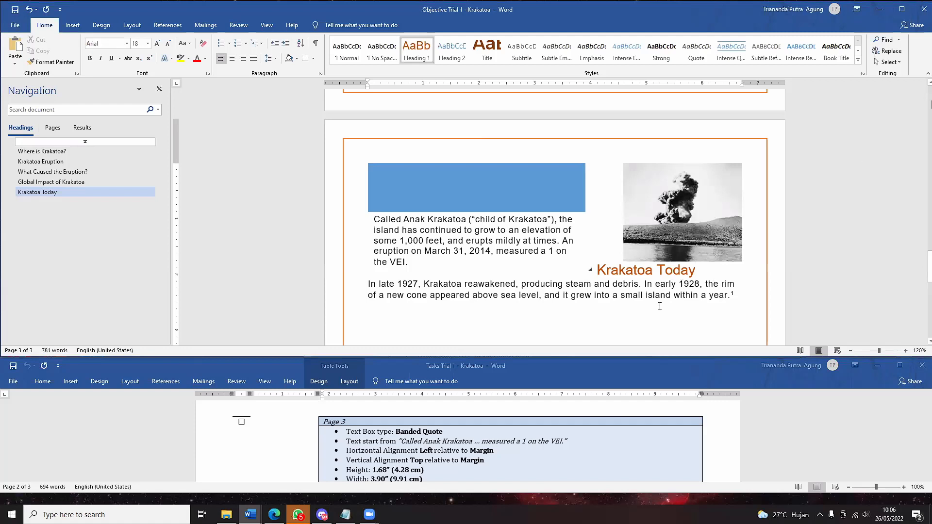
# - Correct the quote box's height to 1,68" and recommit the 3,9" width
pyautogui.scroll(-3, 660, 307)
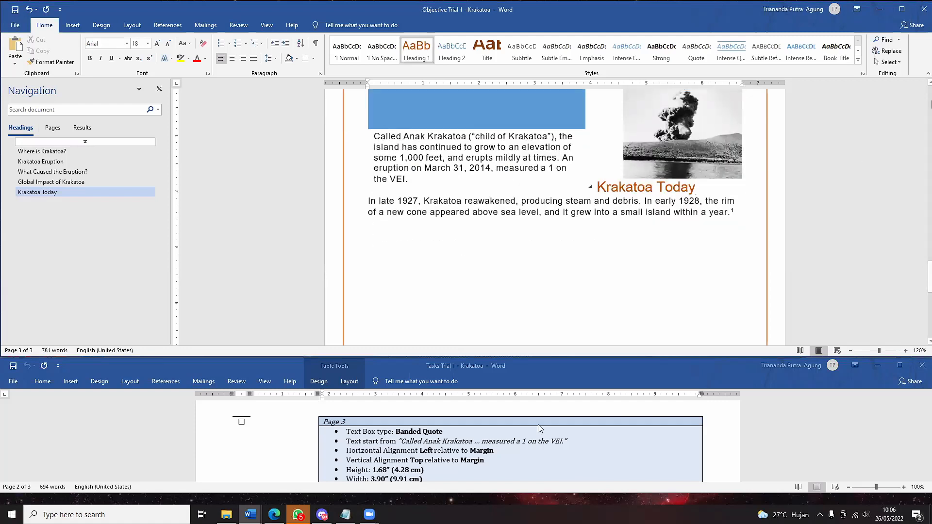
pyautogui.scroll(-15, 537, 425)
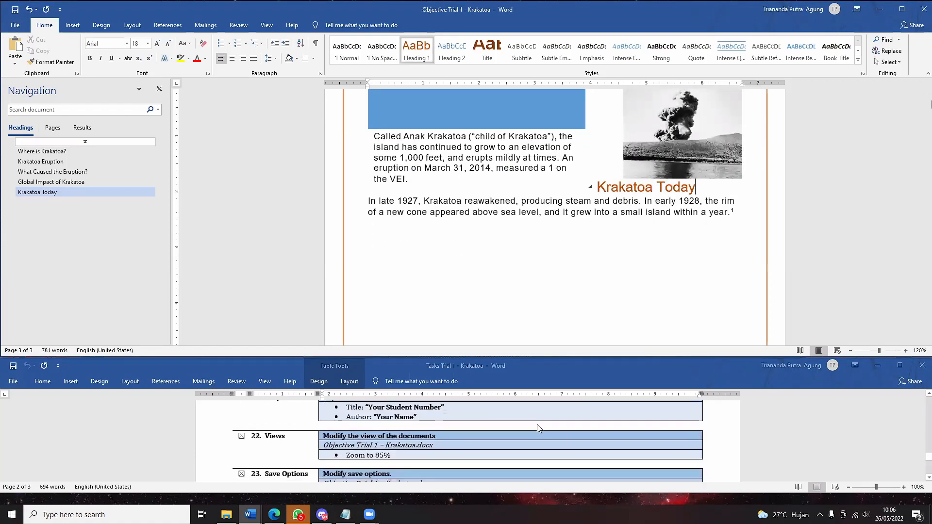
pyautogui.scroll(10, 538, 429)
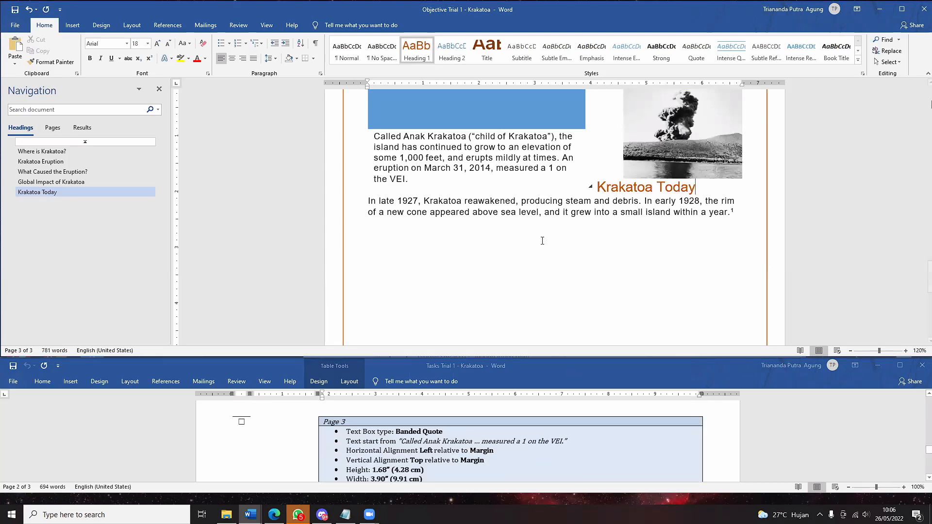
pyautogui.scroll(2, 542, 241)
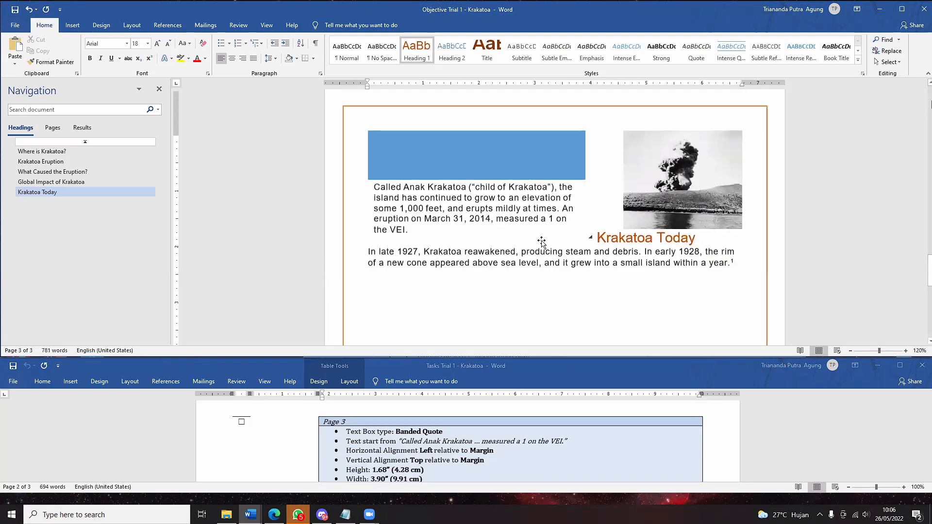
pyautogui.click(541, 241)
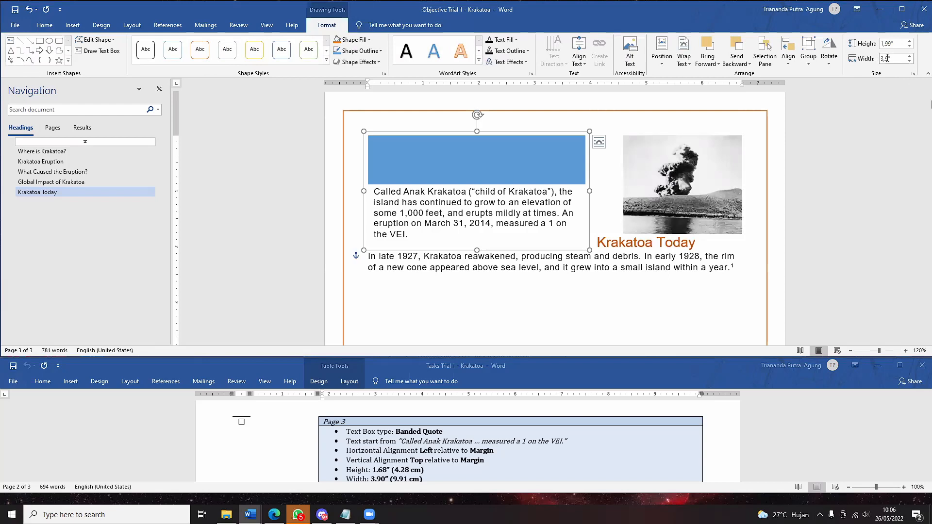
pyautogui.click(889, 44)
pyautogui.press('BackSpace')
pyautogui.press('BackSpace')
pyautogui.write('68')
pyautogui.click(890, 59)
pyautogui.press('Return')
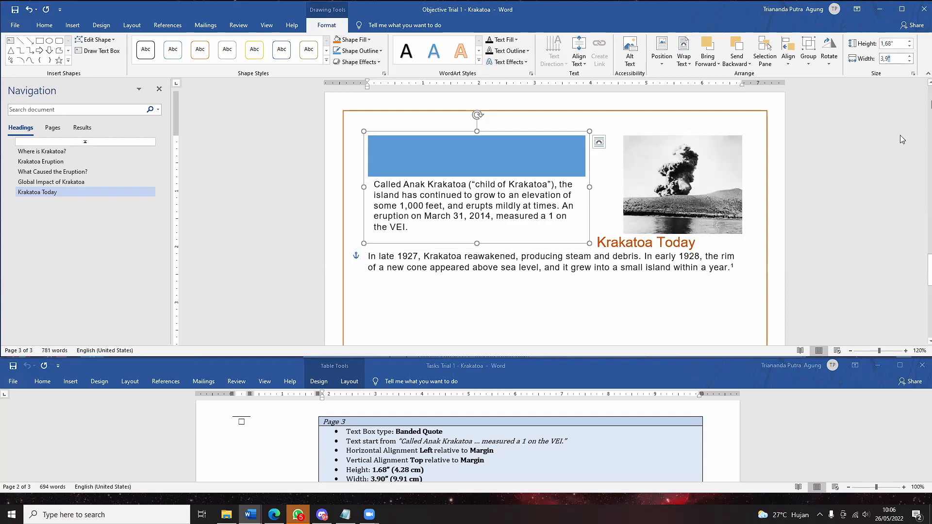
pyautogui.write('0')
pyautogui.click(630, 297)
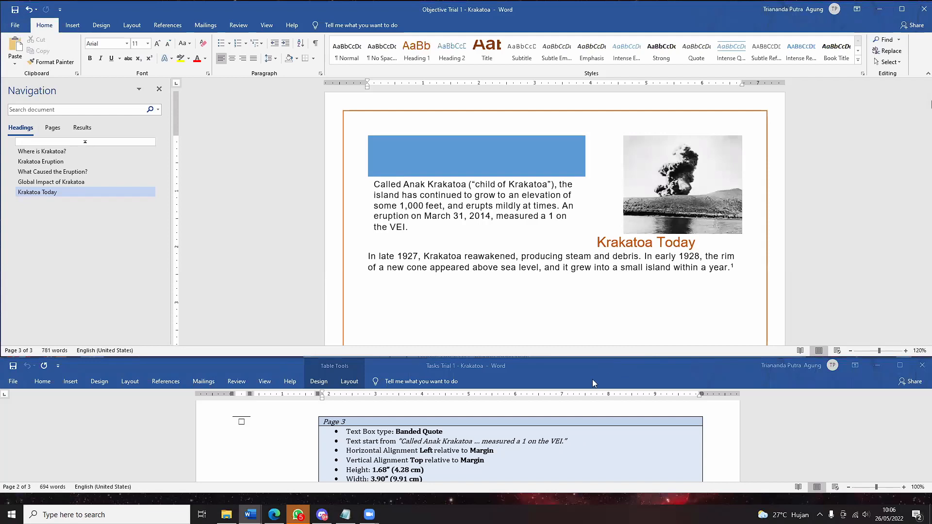
# - Add Accent Bar 4 page numbers at the bottom of every page
pyautogui.scroll(-1, 511, 432)
pyautogui.scroll(-3, 511, 432)
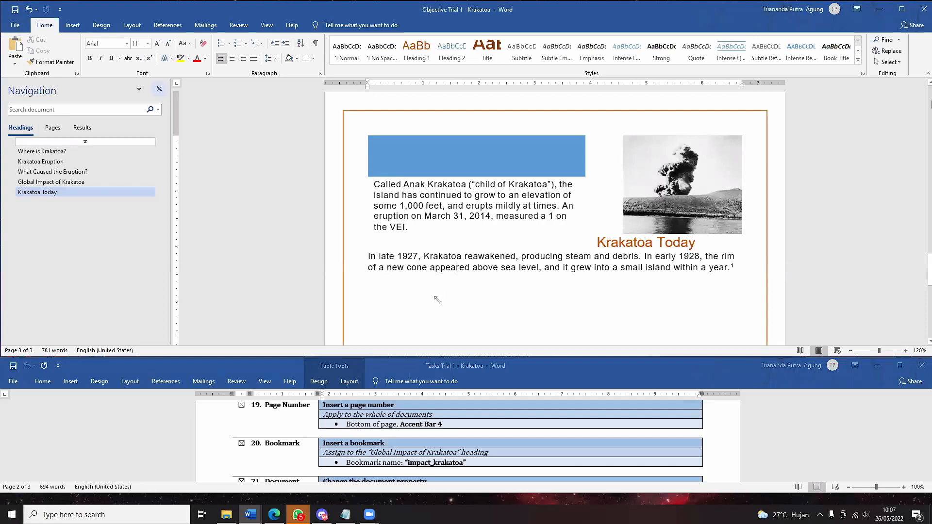
pyautogui.click(72, 25)
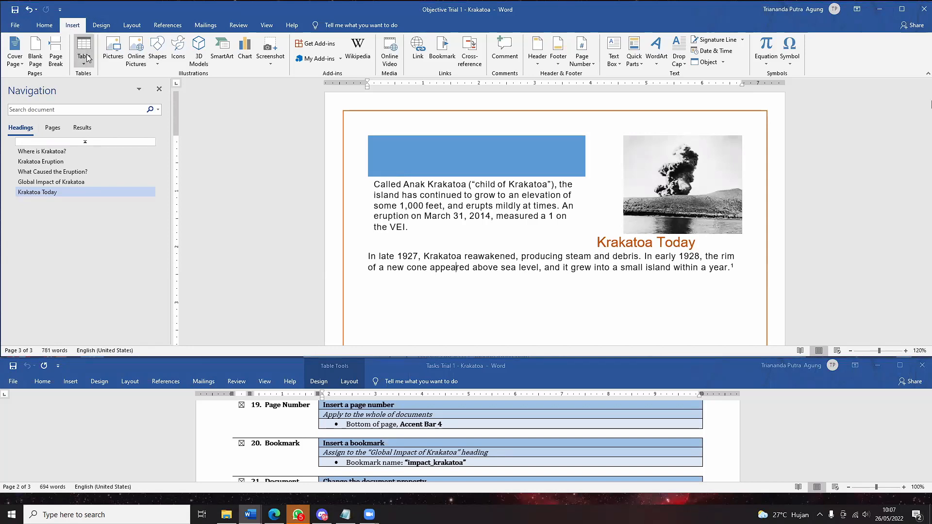
pyautogui.click(586, 61)
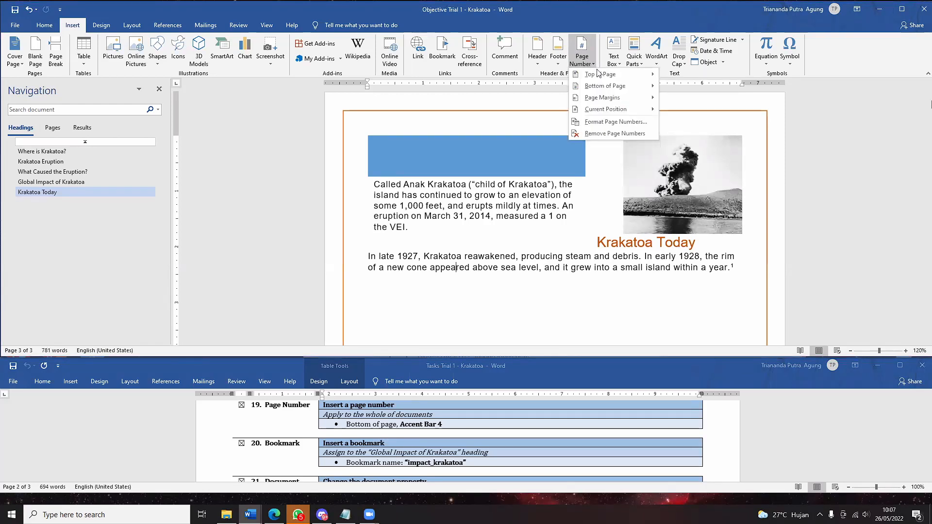
pyautogui.moveTo(604, 87)
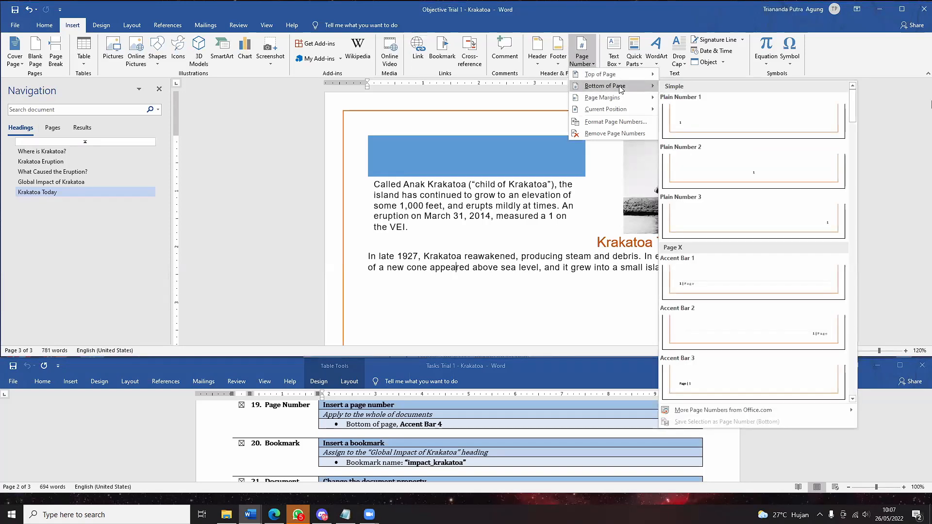
pyautogui.scroll(-5, 776, 327)
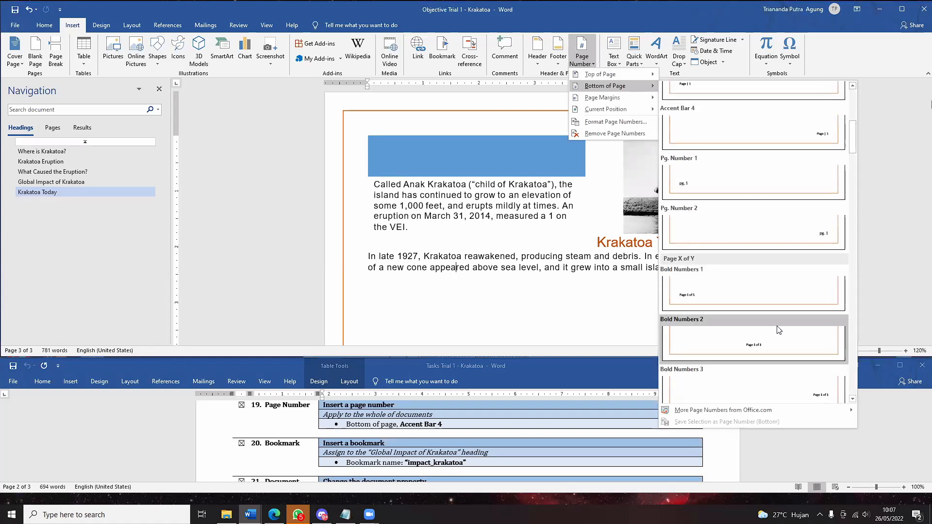
pyautogui.scroll(3, 714, 238)
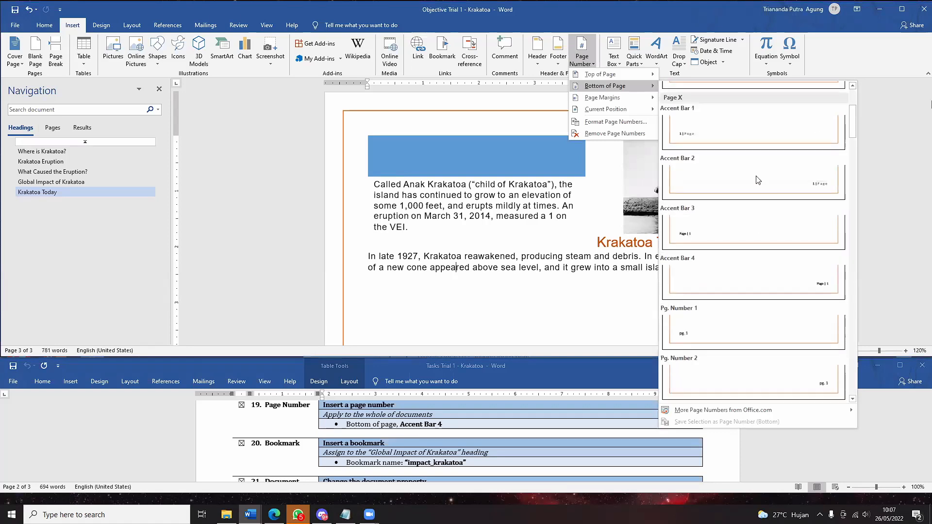
pyautogui.click(718, 272)
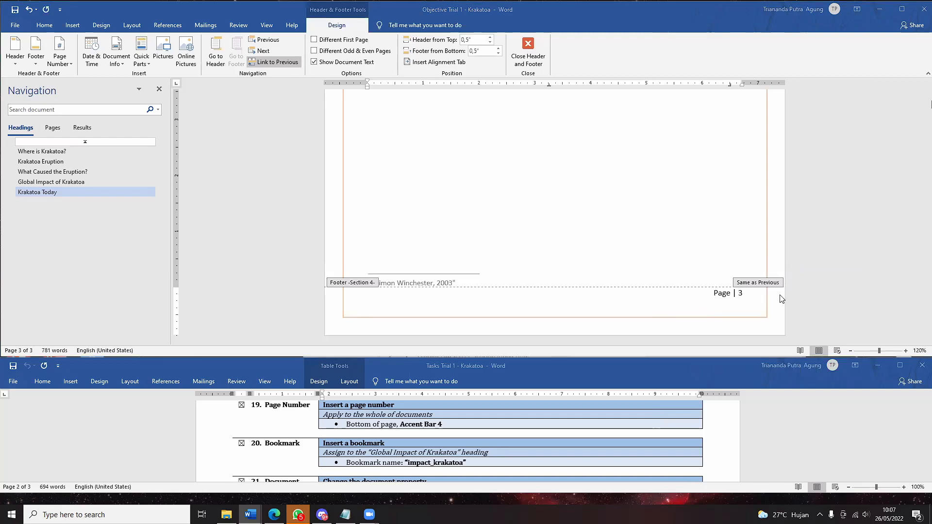
# - Close footer editing and return to page 3's body text
pyautogui.scroll(5, 712, 326)
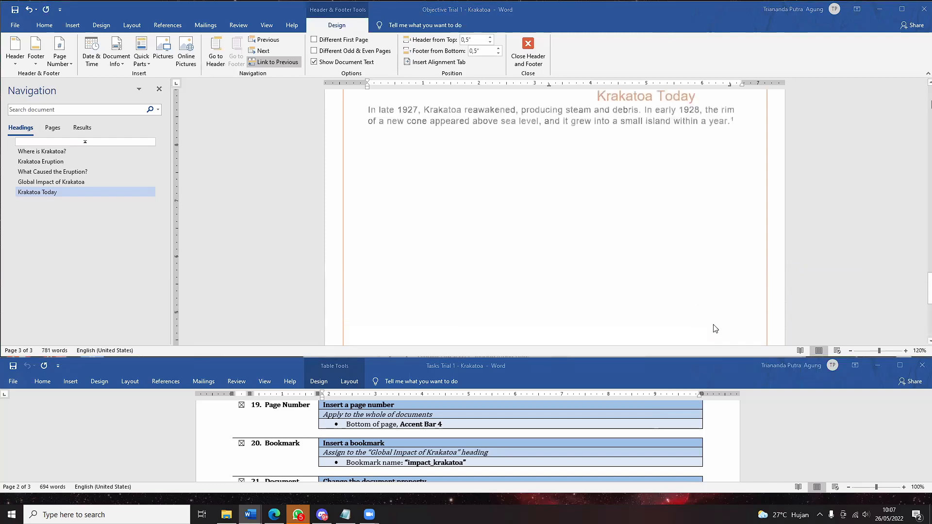
pyautogui.scroll(3, 715, 329)
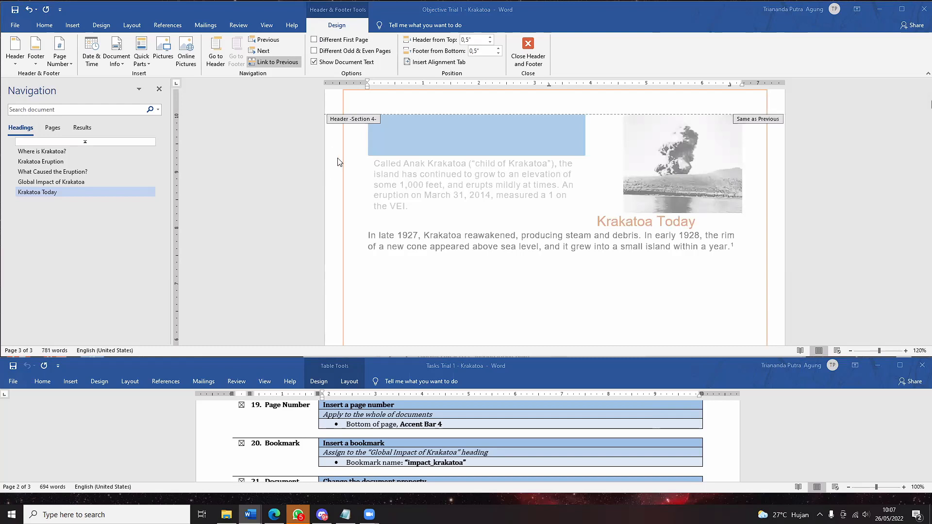
pyautogui.scroll(-1, 326, 448)
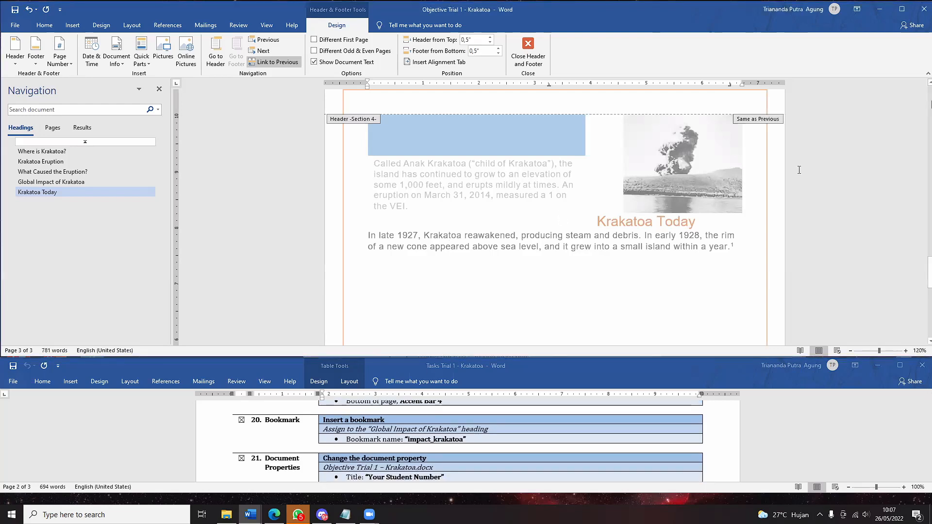
pyautogui.doubleClick(456, 247)
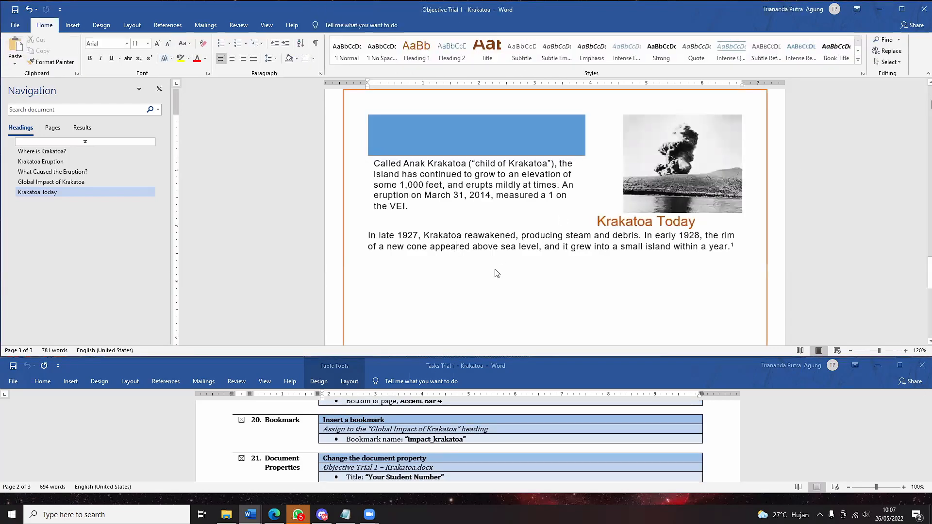
# - Select the Global Impact of Krakatoa heading and add a bookmark named impact_krakatoa
pyautogui.scroll(4, 497, 273)
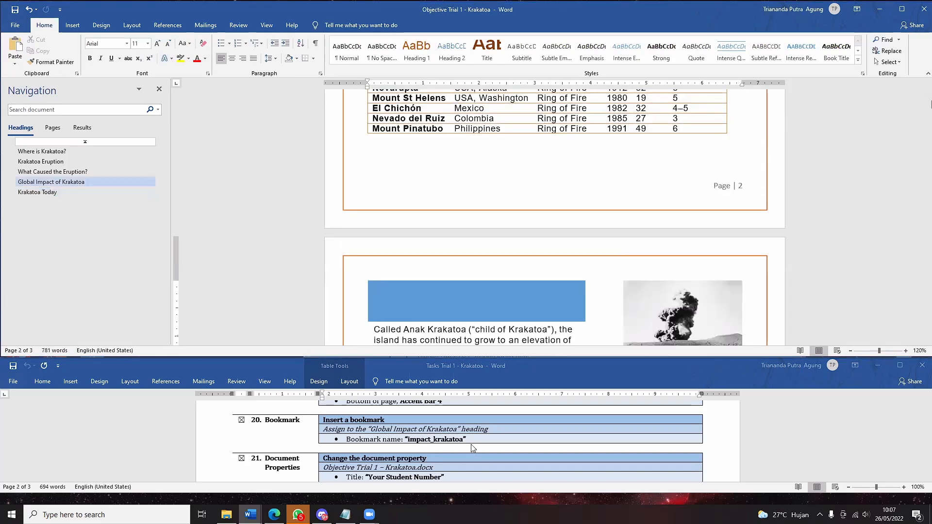
pyautogui.click(71, 183)
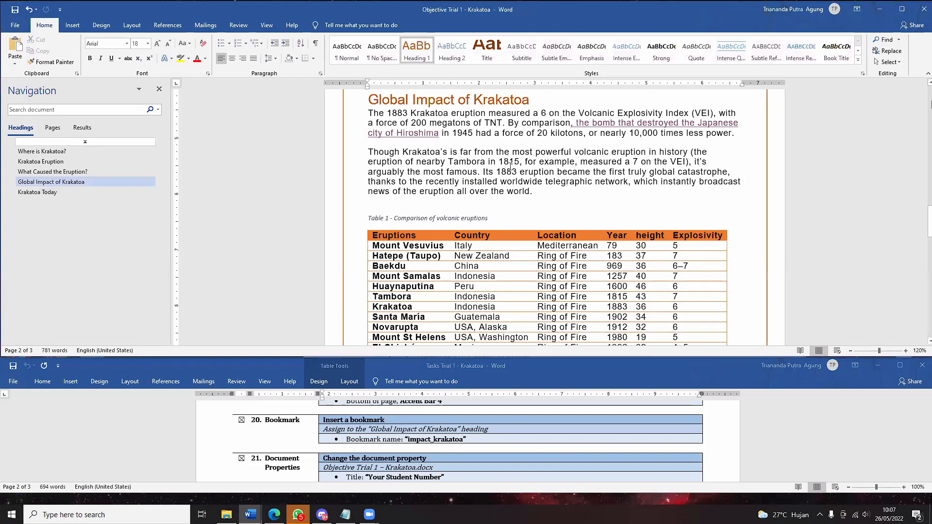
pyautogui.scroll(1, 513, 152)
pyautogui.moveTo(534, 155); pyautogui.dragTo(384, 156)
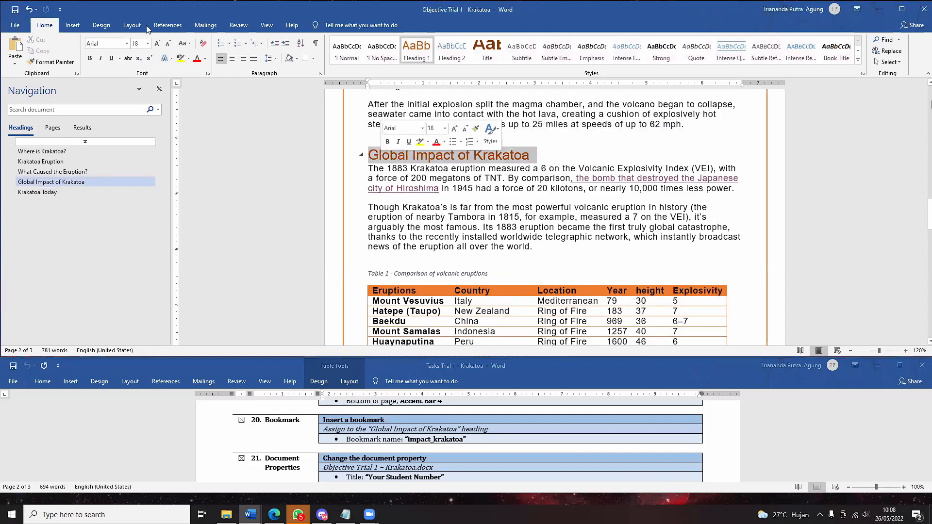
pyautogui.click(61, 28)
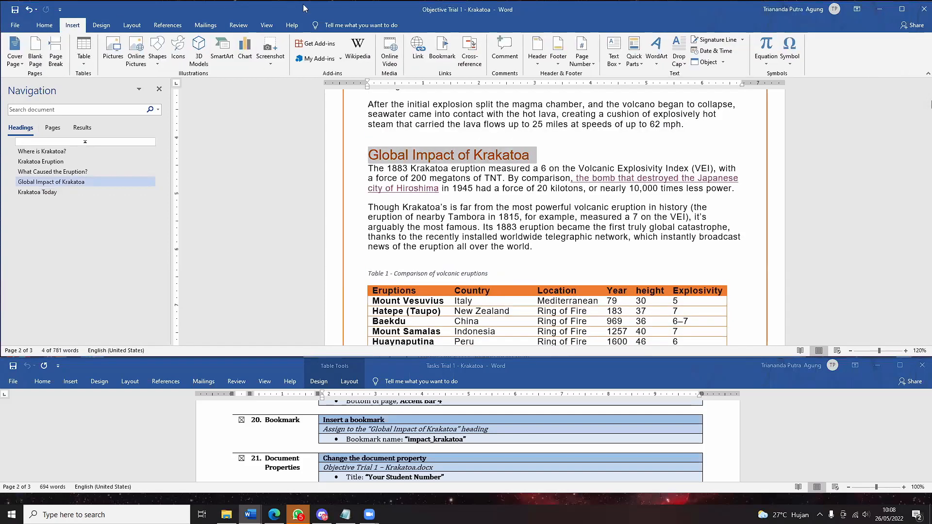
pyautogui.click(442, 51)
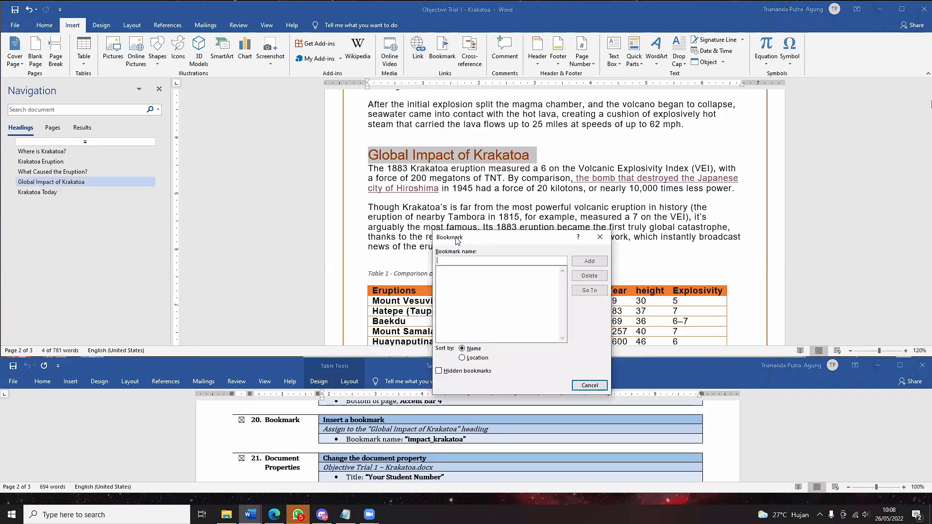
pyautogui.moveTo(456, 241); pyautogui.dragTo(544, 182)
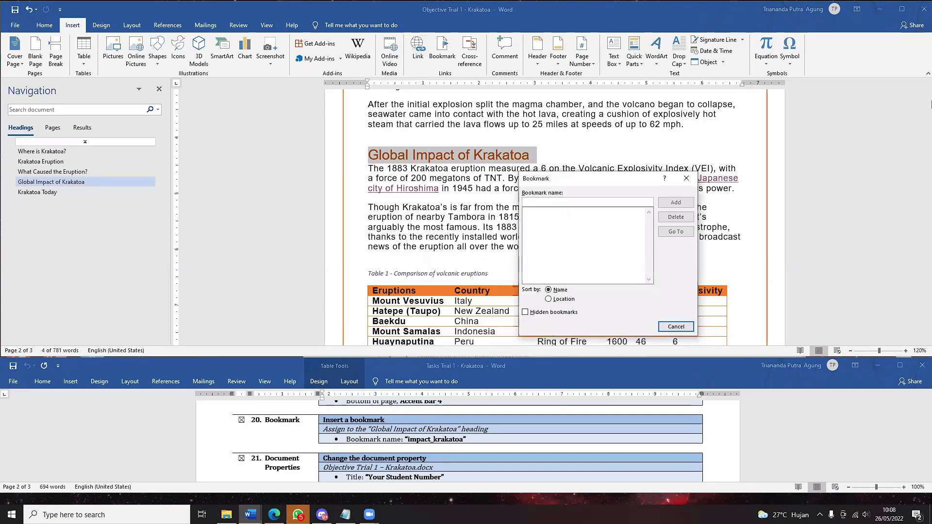
pyautogui.write('impact_krakatoa')
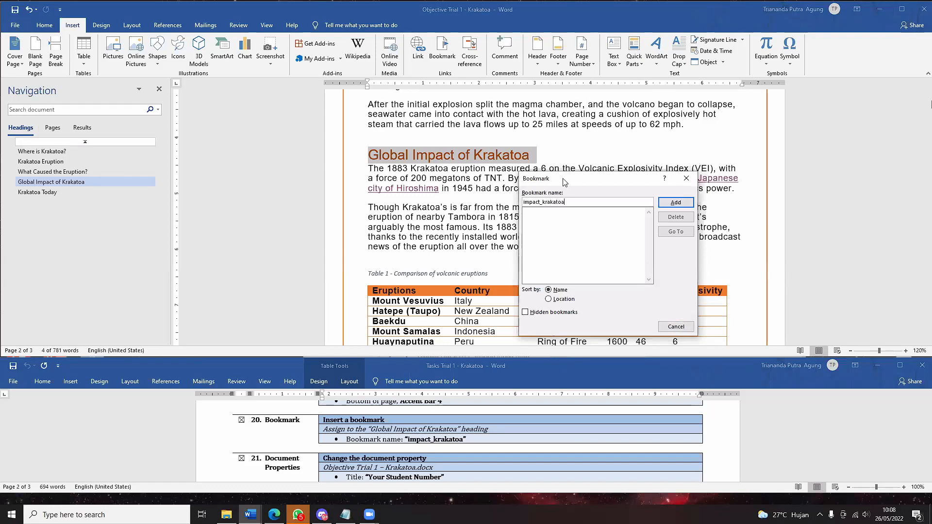
pyautogui.click(671, 202)
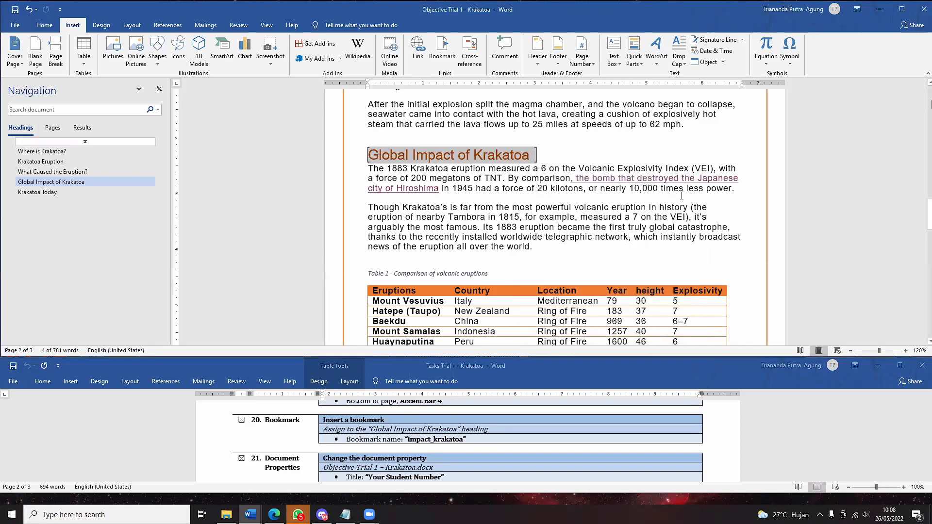
pyautogui.click(534, 216)
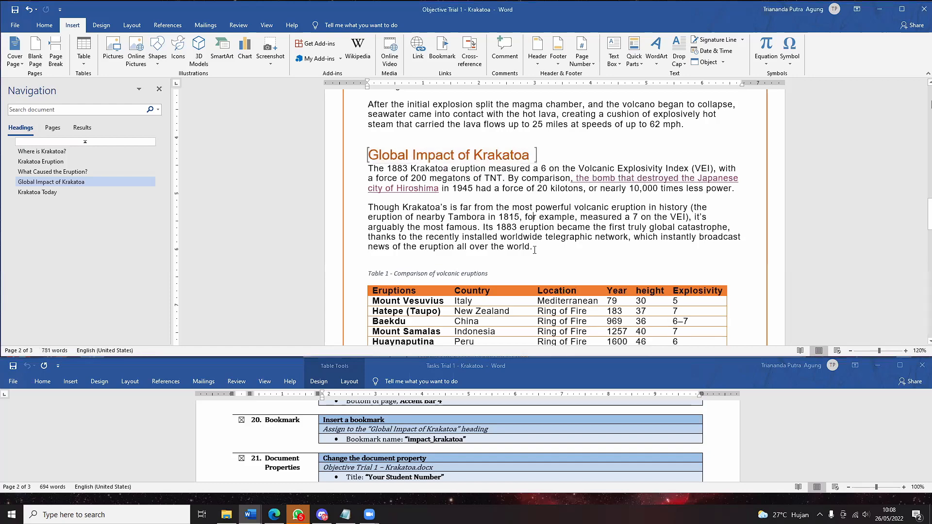
pyautogui.moveTo(534, 249); pyautogui.dragTo(369, 208)
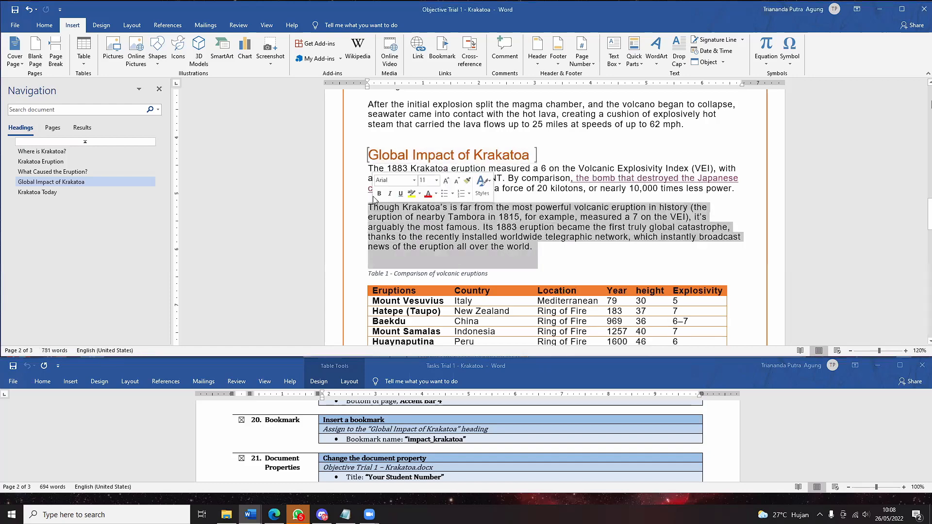
pyautogui.click(536, 155)
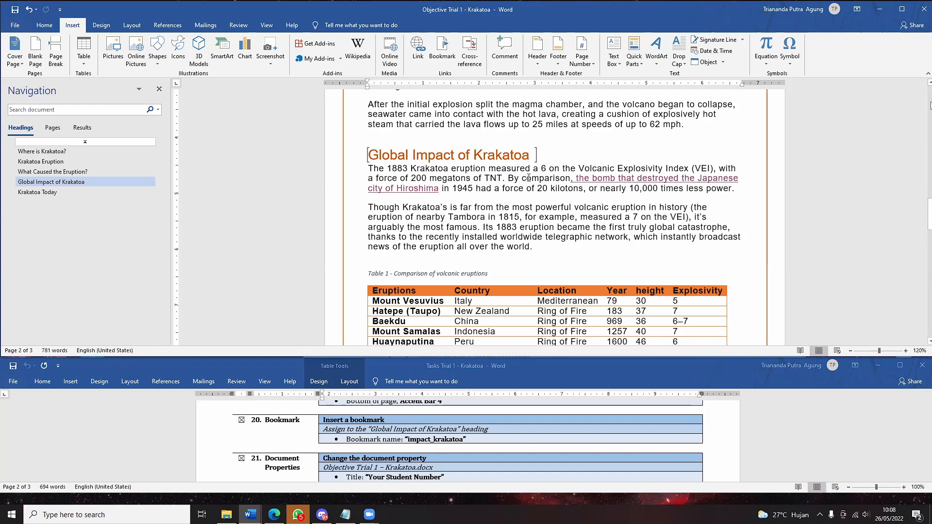
pyautogui.click(157, 110)
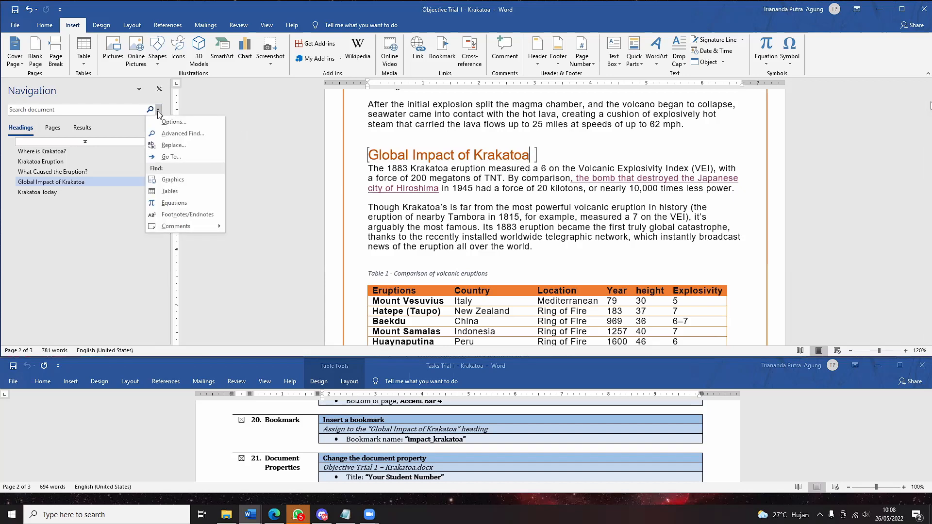
pyautogui.click(159, 112)
pyautogui.click(159, 111)
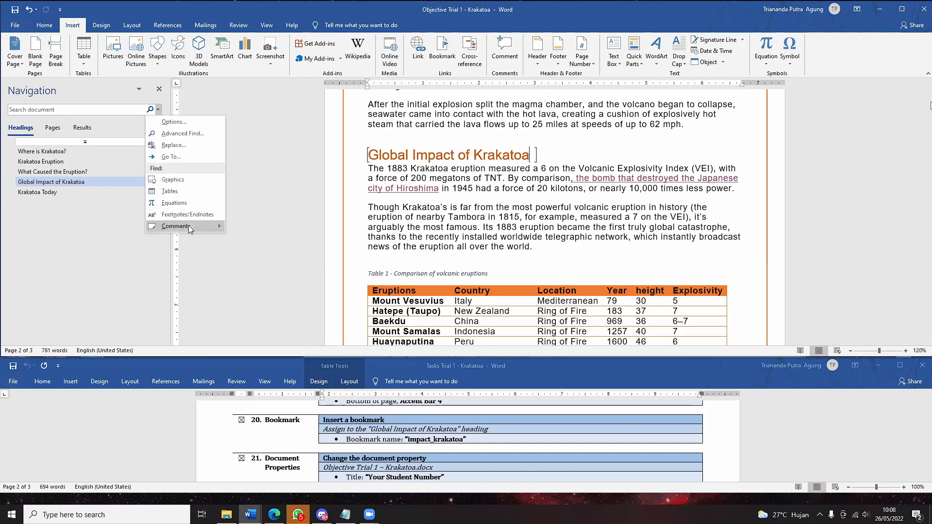
pyautogui.moveTo(189, 227)
pyautogui.click(52, 234)
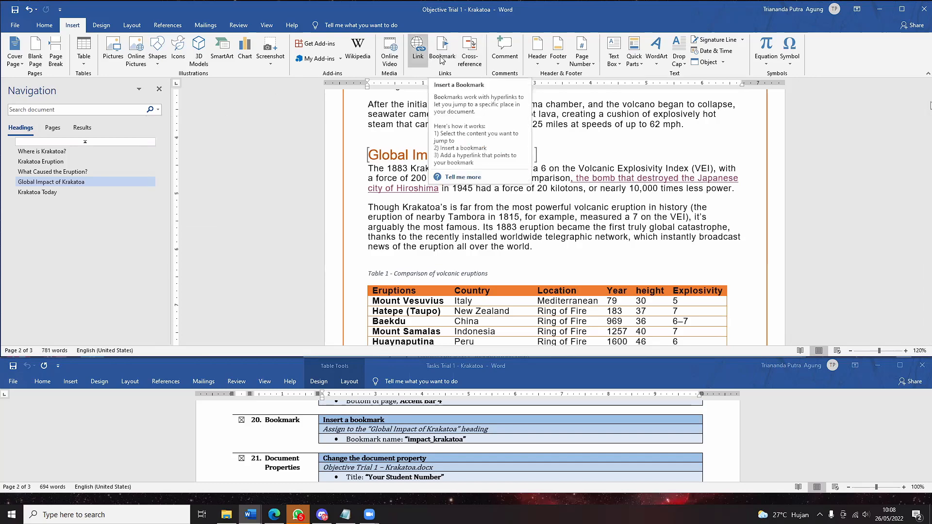
pyautogui.click(454, 46)
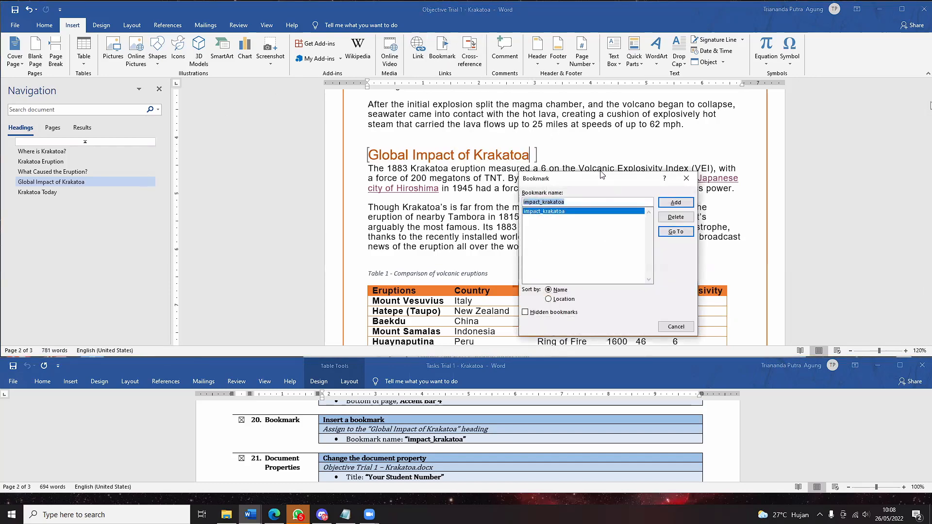
pyautogui.moveTo(603, 176); pyautogui.dragTo(601, 165)
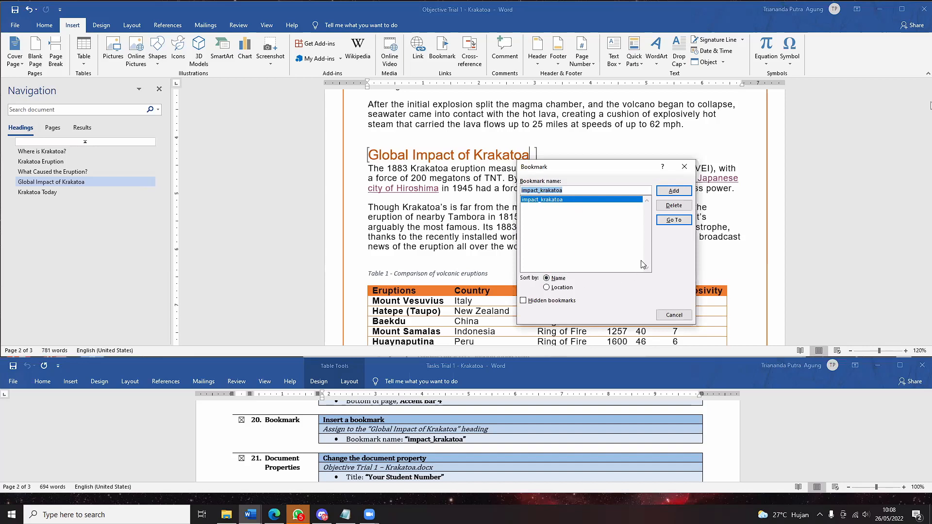
pyautogui.click(682, 222)
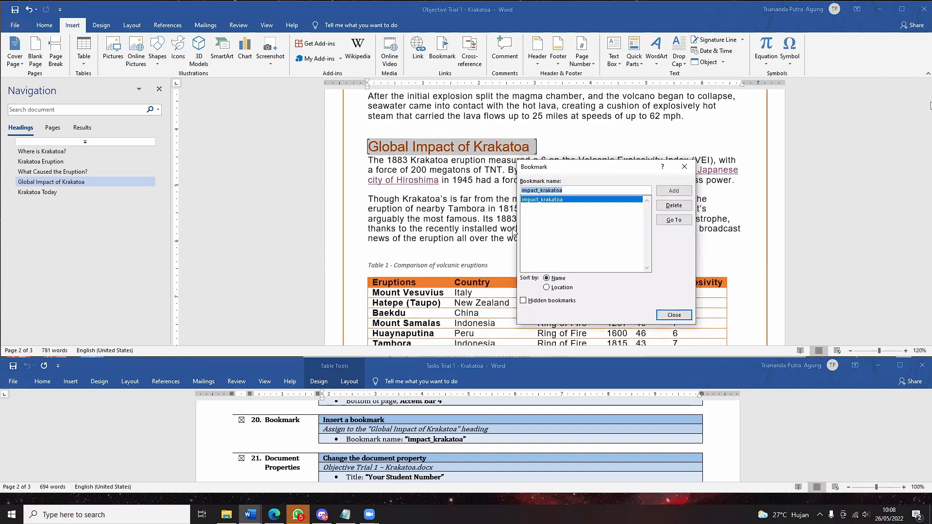
pyautogui.click(684, 167)
pyautogui.scroll(-3, 534, 204)
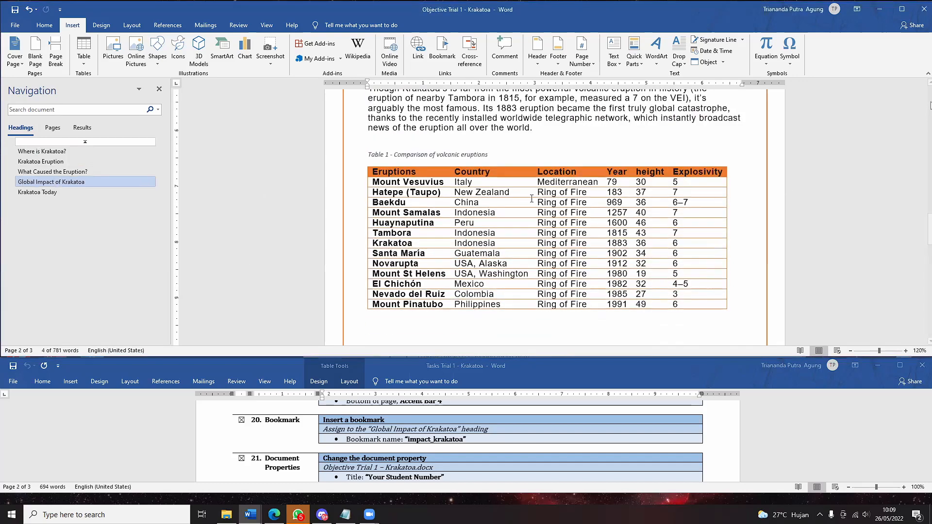
pyautogui.click(41, 151)
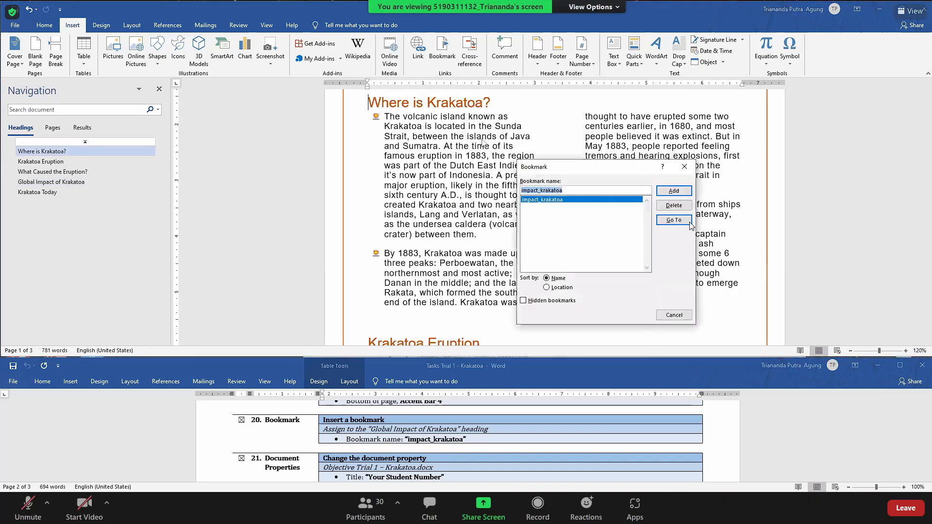
pyautogui.click(688, 222)
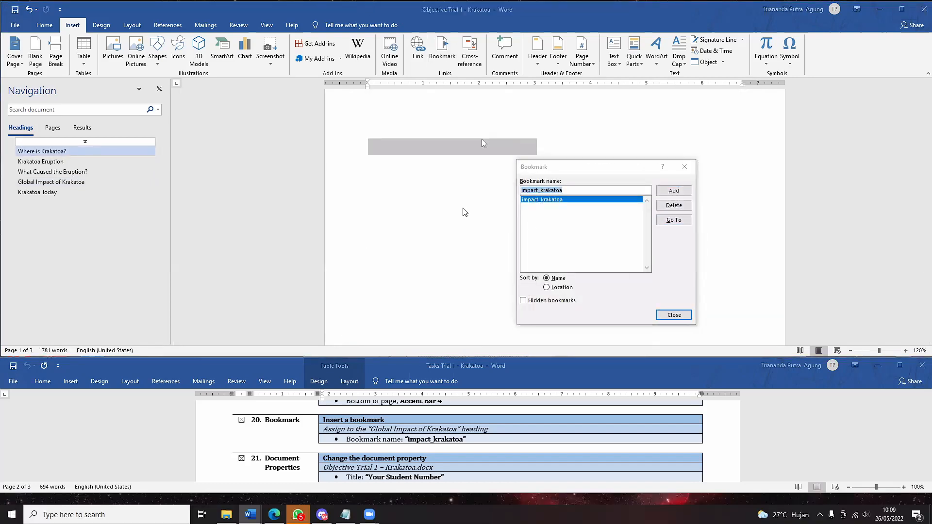
pyautogui.click(685, 167)
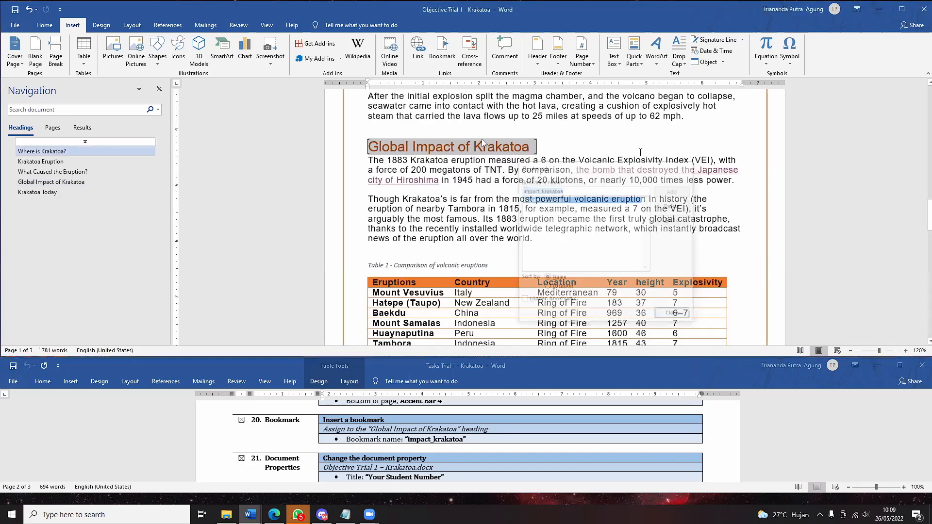
pyautogui.scroll(5, 481, 139)
pyautogui.scroll(-4, 483, 142)
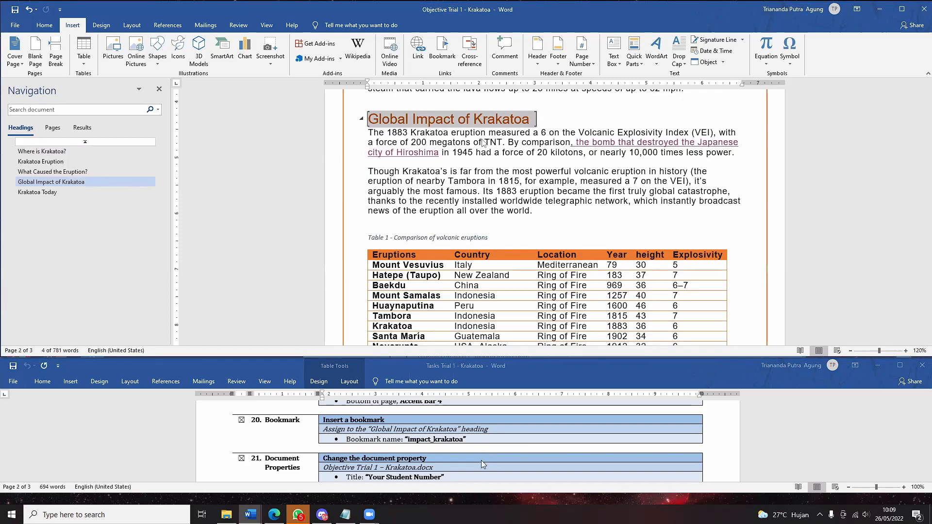
pyautogui.scroll(-3, 483, 465)
pyautogui.scroll(-4, 483, 464)
pyautogui.scroll(5, 483, 465)
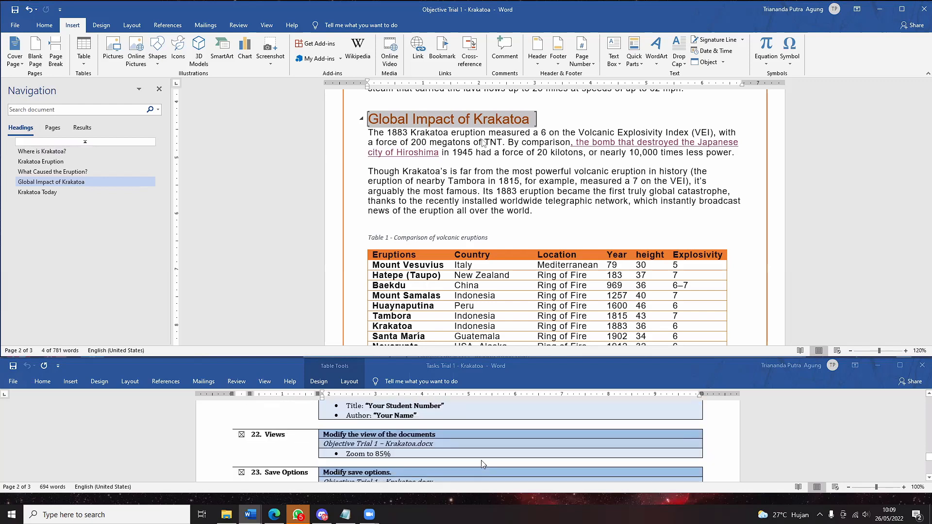
pyautogui.scroll(-6, 483, 464)
# - Open the report's Advanced Properties from the File Info page
pyautogui.scroll(7, 483, 464)
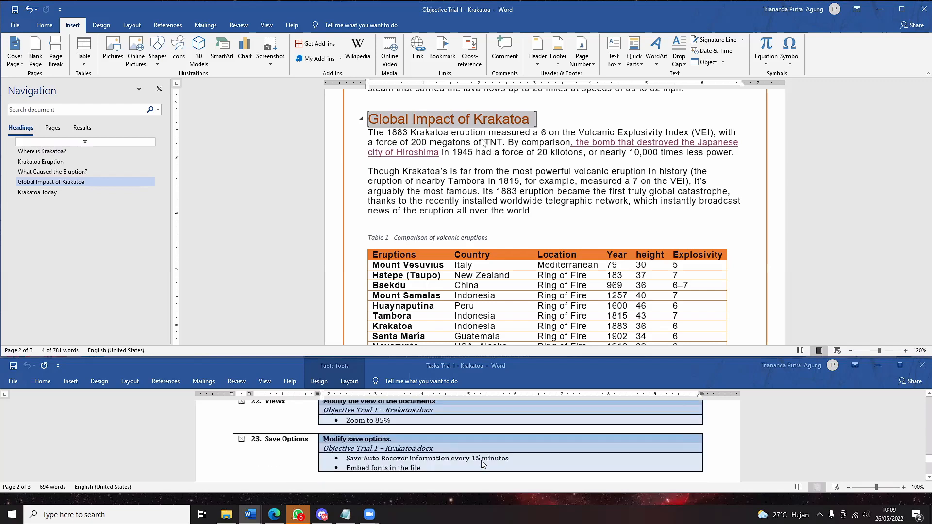
pyautogui.scroll(-2, 482, 460)
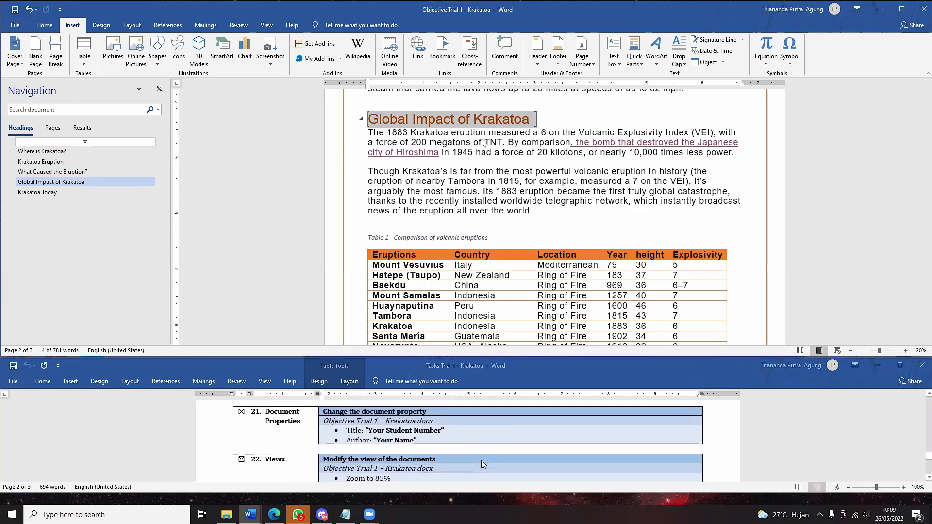
pyautogui.scroll(-1, 481, 461)
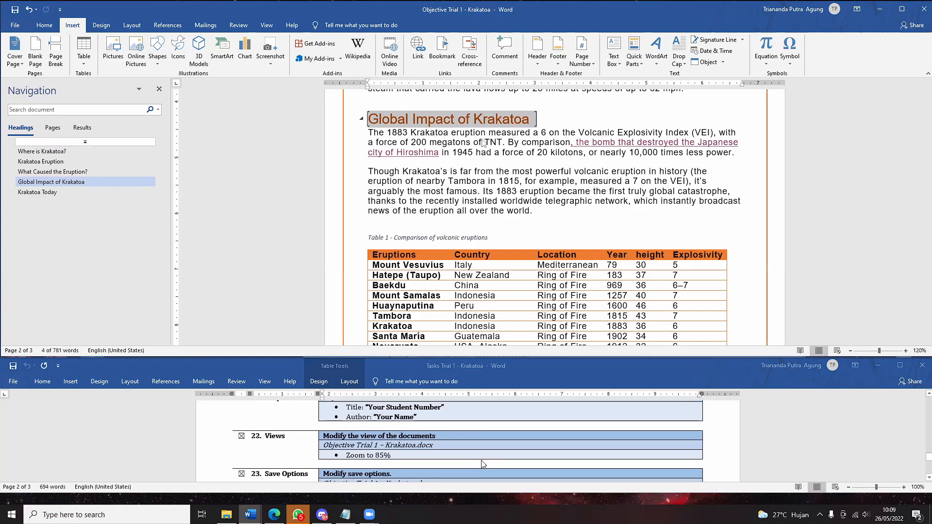
pyautogui.scroll(-1, 482, 465)
pyautogui.scroll(2, 482, 465)
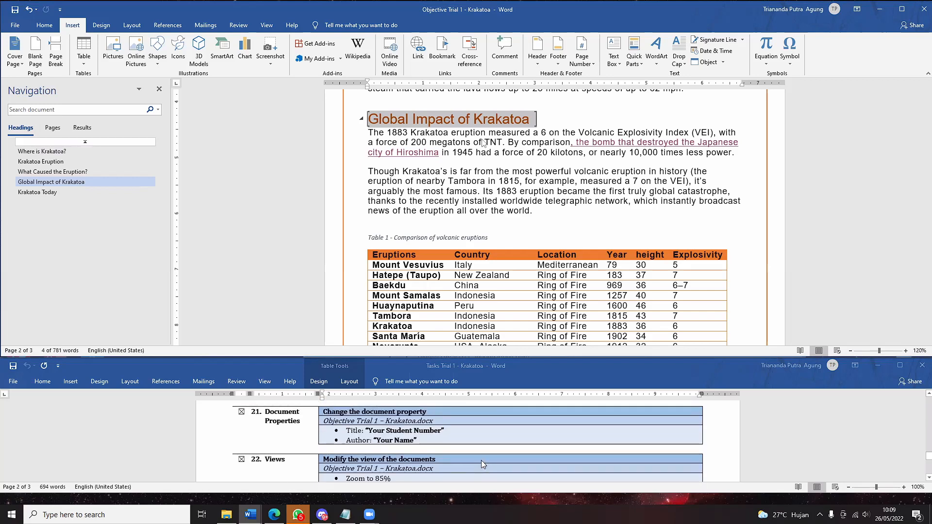
pyautogui.scroll(-2, 481, 461)
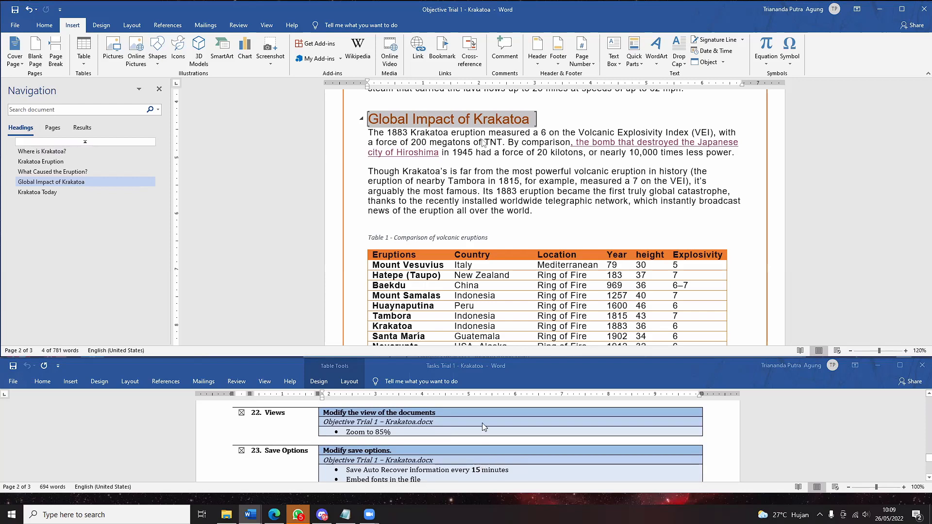
pyautogui.scroll(2, 485, 427)
pyautogui.scroll(1, 484, 430)
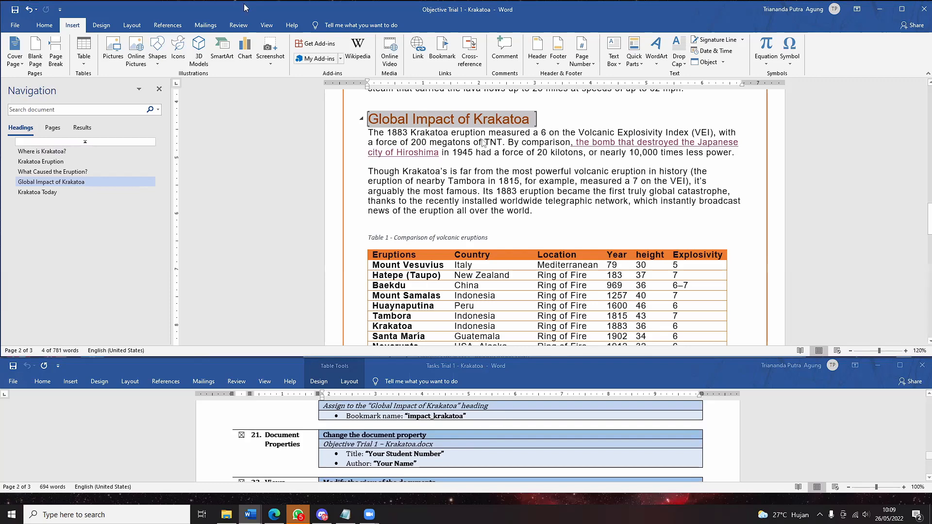
pyautogui.click(18, 26)
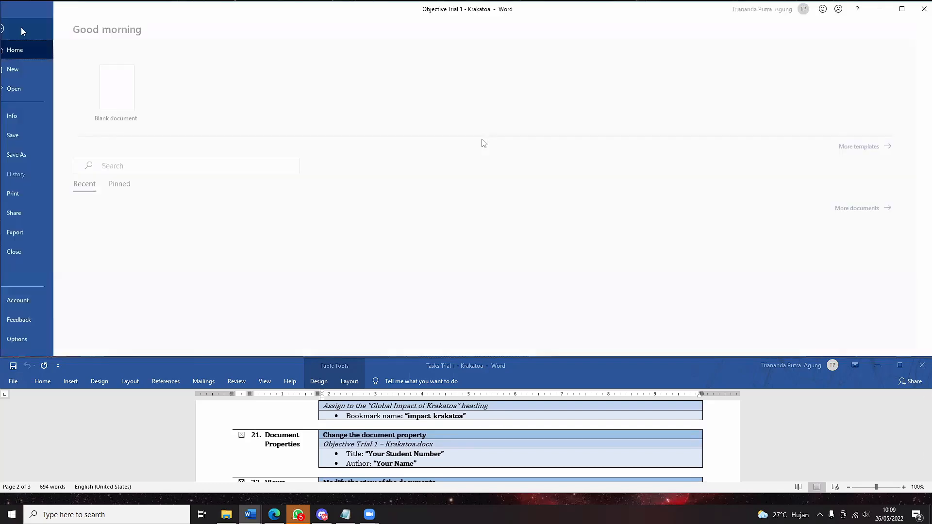
pyautogui.click(44, 116)
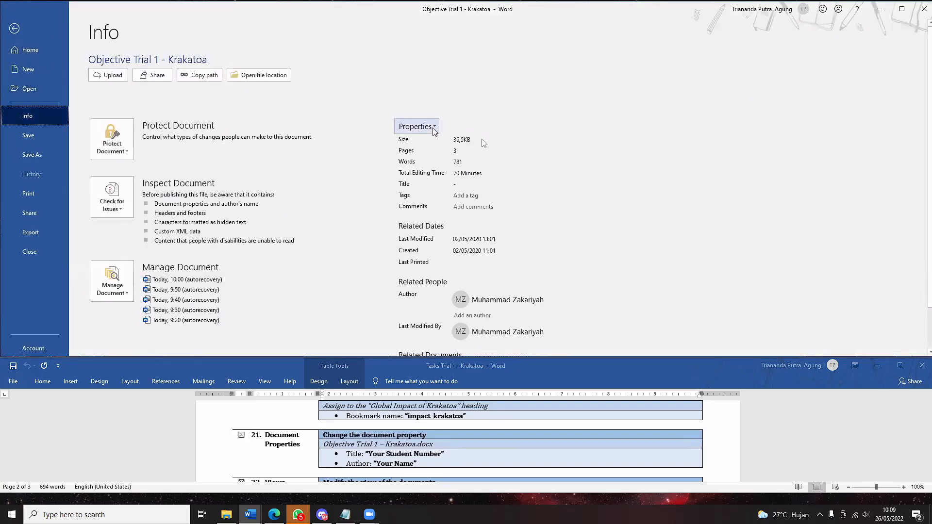
pyautogui.click(415, 127)
pyautogui.click(443, 153)
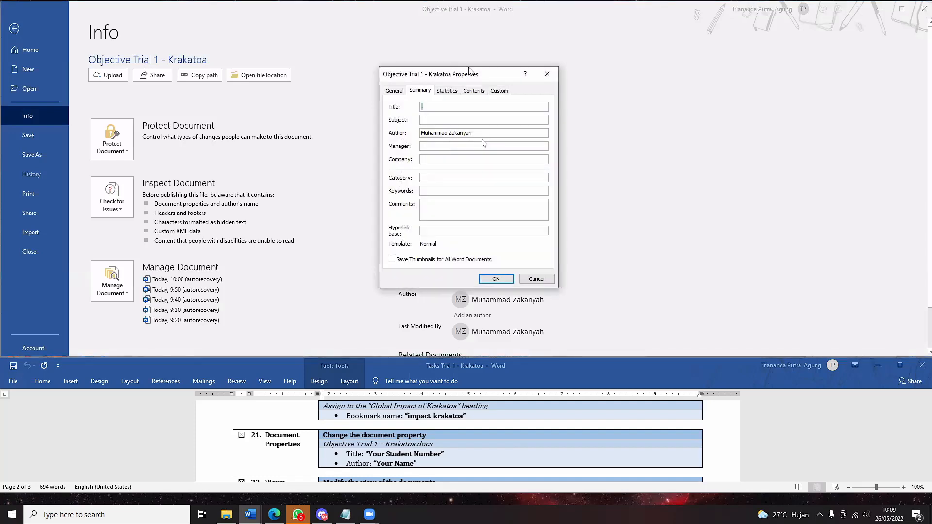
pyautogui.moveTo(467, 78); pyautogui.dragTo(672, 113)
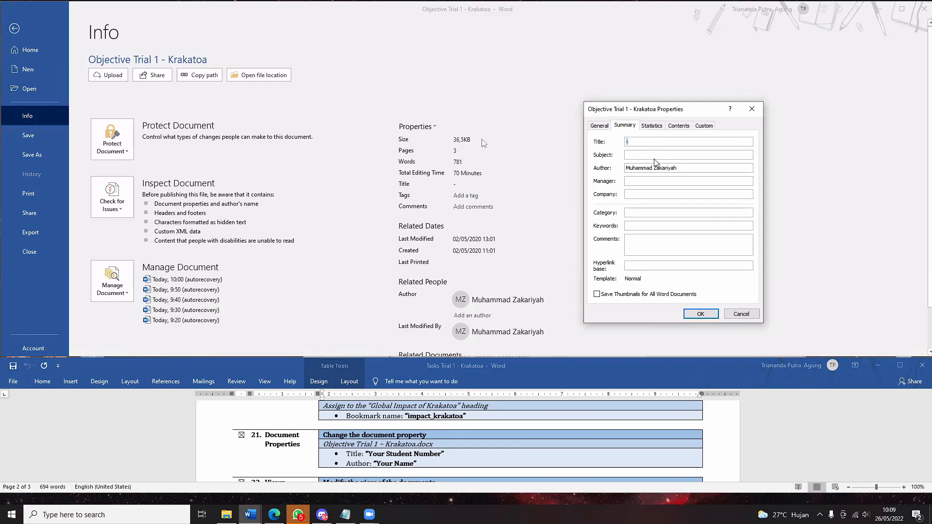
# - Enter the student number as Title and replace the Author with the student's name
pyautogui.moveTo(692, 170); pyautogui.dragTo(572, 209)
pyautogui.write('Nan')
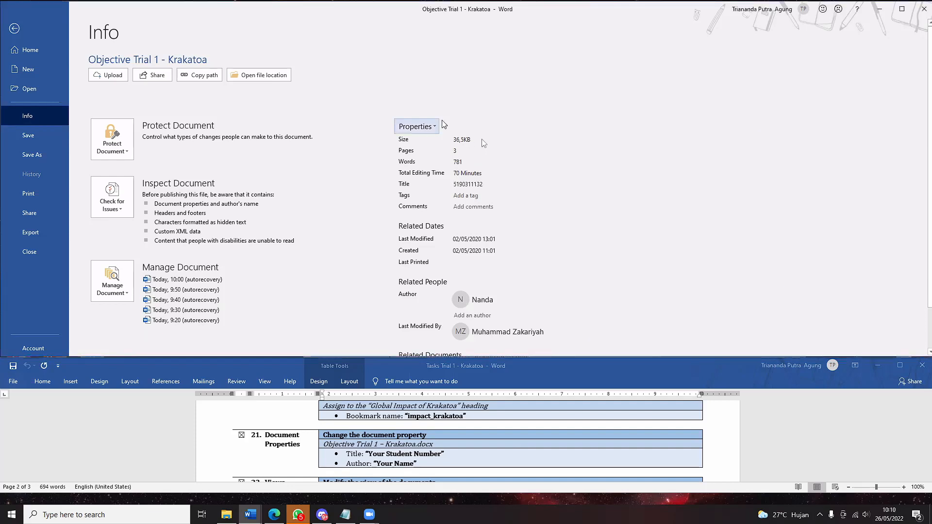
pyautogui.click(485, 196)
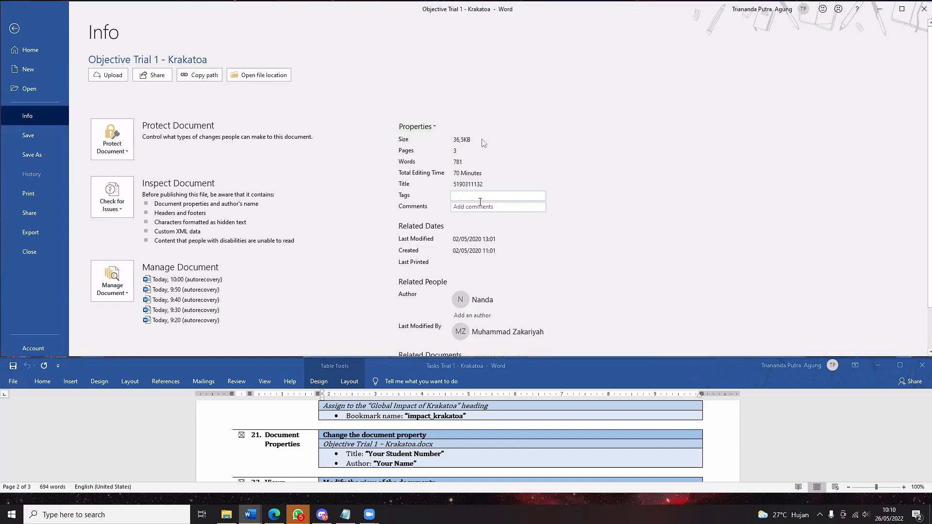
pyautogui.click(478, 185)
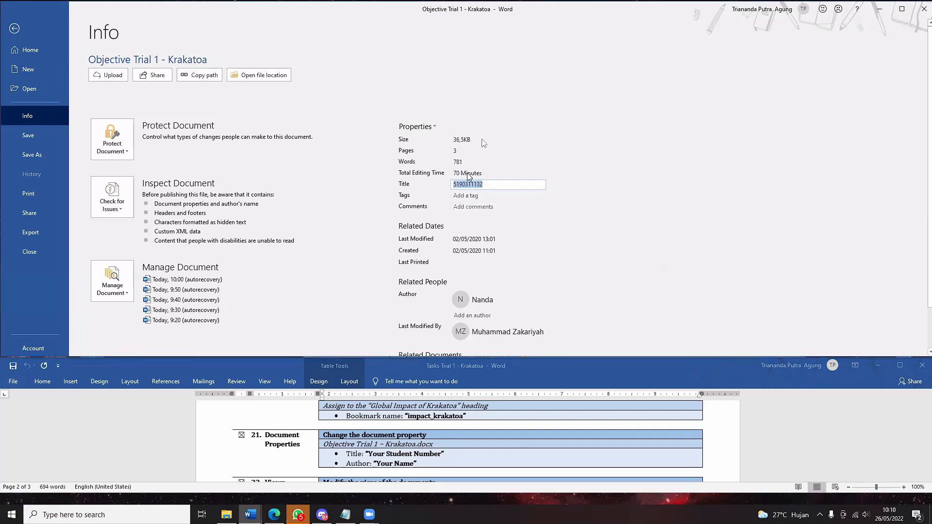
pyautogui.click(467, 173)
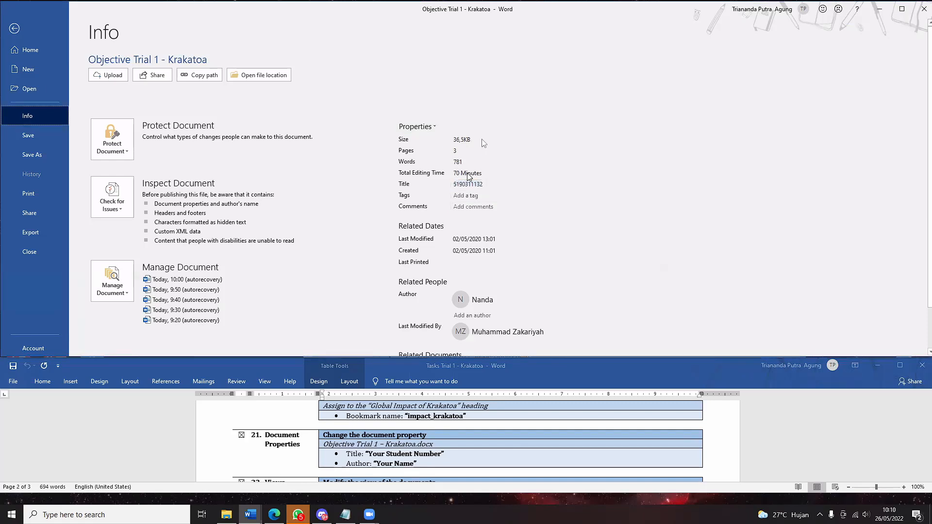
# - Reopen the properties to verify the values, close them, and return to the report
pyautogui.click(416, 126)
pyautogui.click(436, 154)
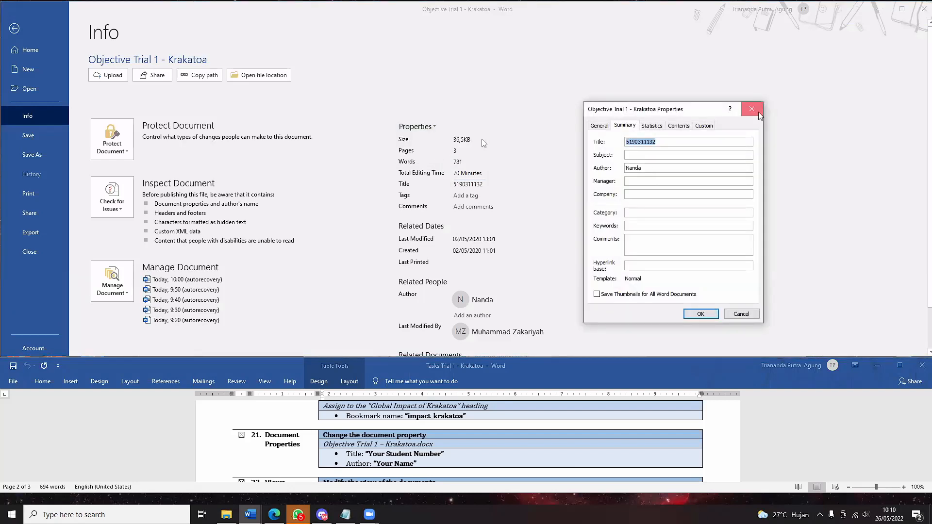
pyautogui.click(752, 109)
pyautogui.scroll(-3, 471, 445)
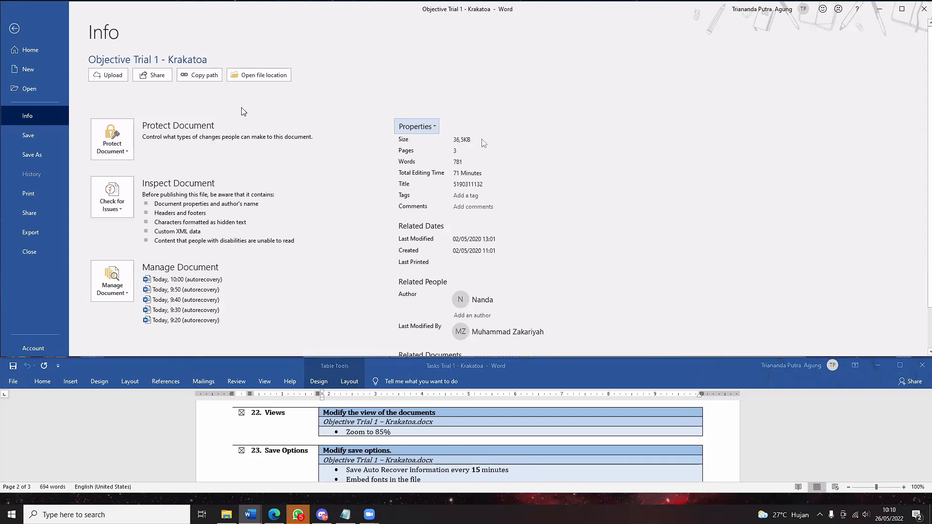
pyautogui.click(25, 34)
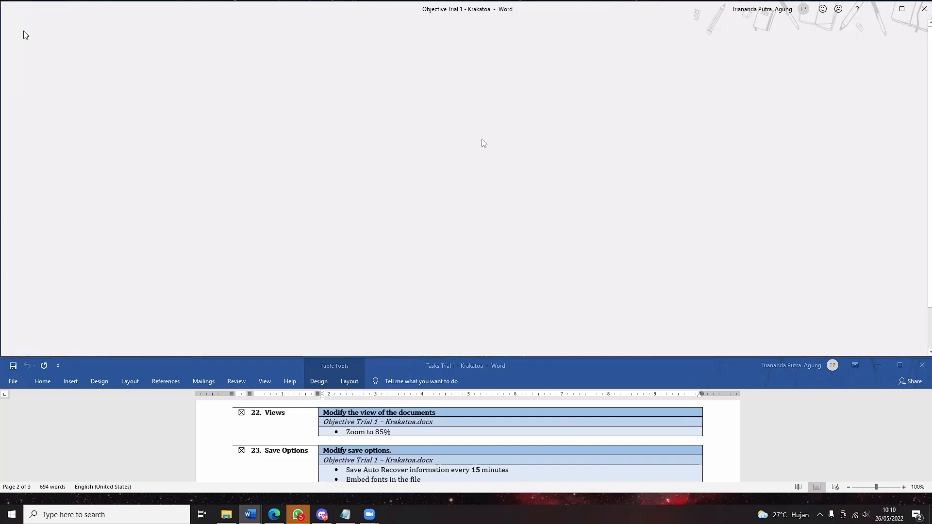
# - Change the report's zoom from 120% to 85% in the Zoom dialog
pyautogui.click(272, 27)
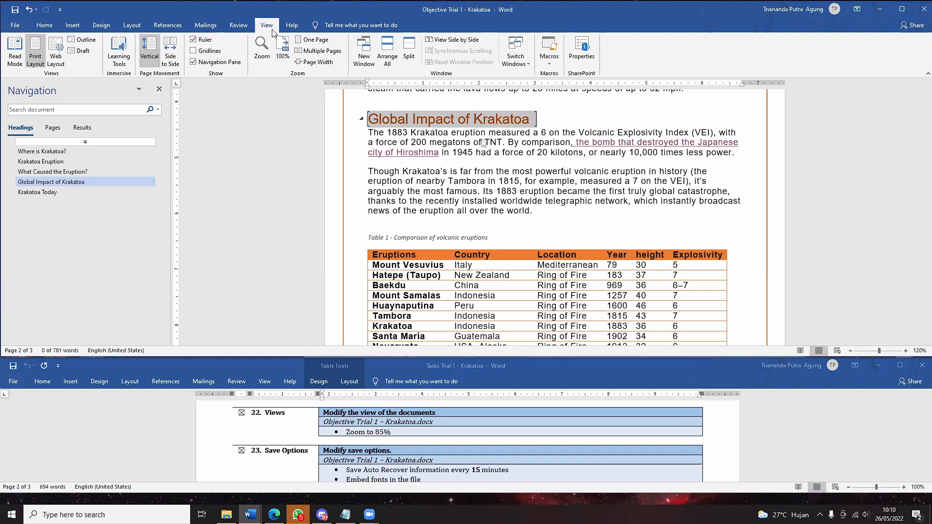
pyautogui.click(262, 51)
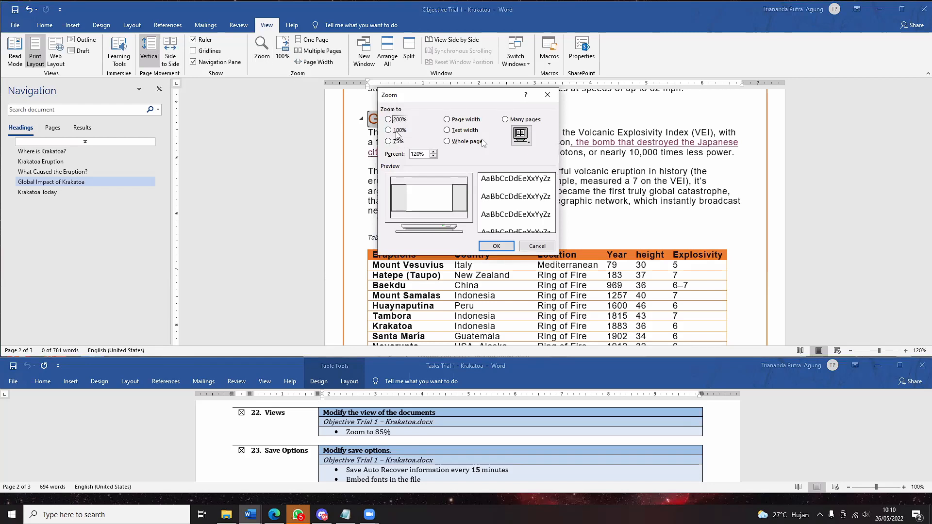
pyautogui.click(420, 154)
pyautogui.press('BackSpace')
pyautogui.press('BackSpace')
pyautogui.press('BackSpace')
pyautogui.click(507, 249)
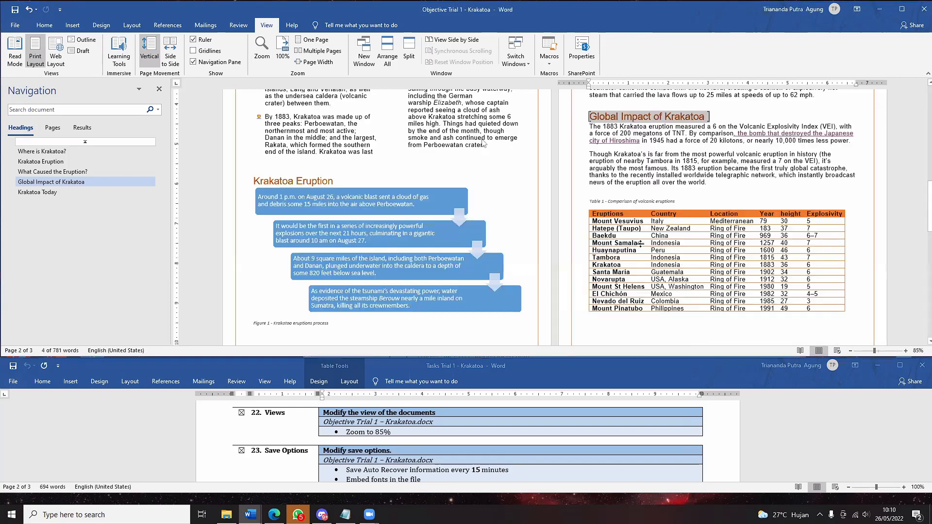
pyautogui.scroll(-1, 483, 143)
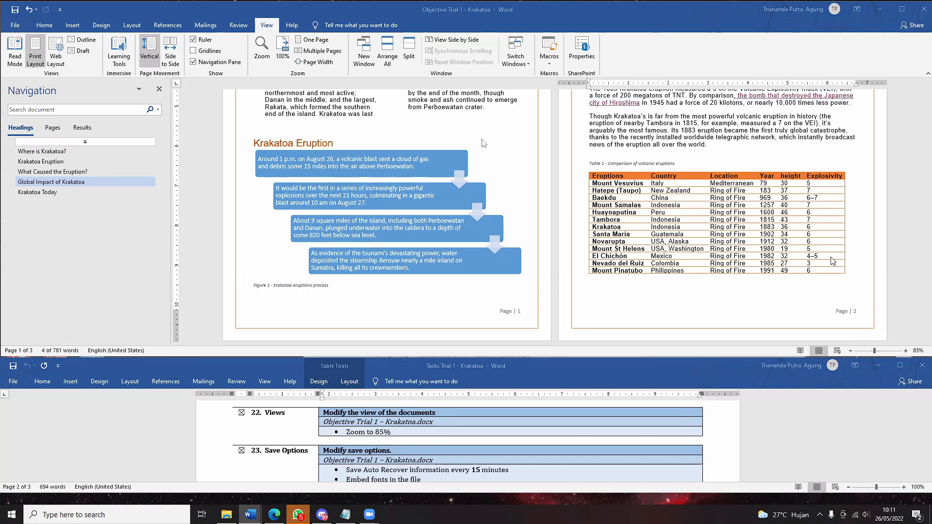
pyautogui.scroll(3, 832, 263)
pyautogui.scroll(2, 833, 261)
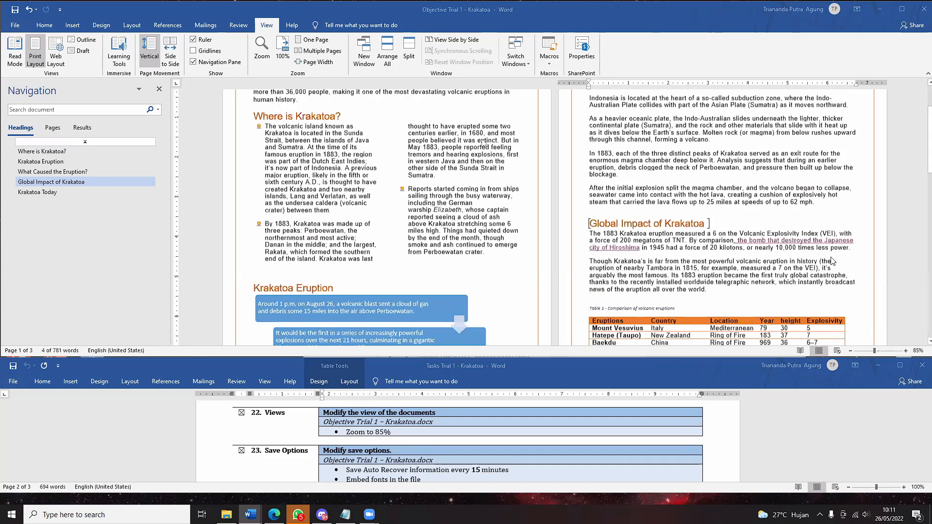
pyautogui.scroll(1, 832, 261)
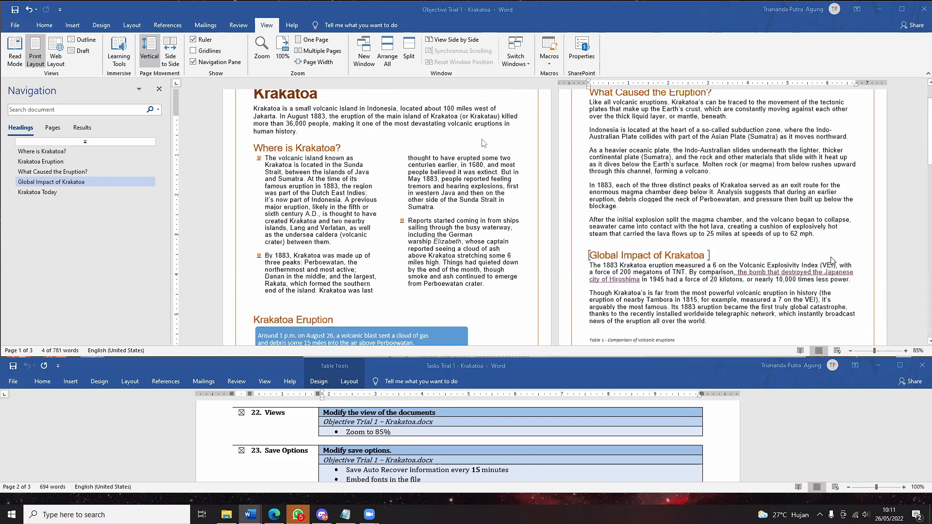
pyautogui.scroll(1, 833, 262)
pyautogui.scroll(-12, 831, 261)
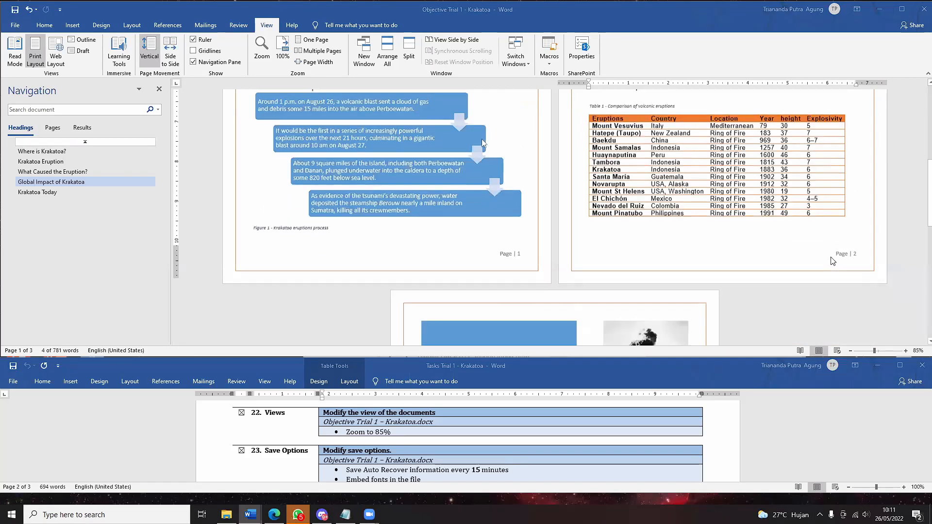
pyautogui.scroll(10, 673, 301)
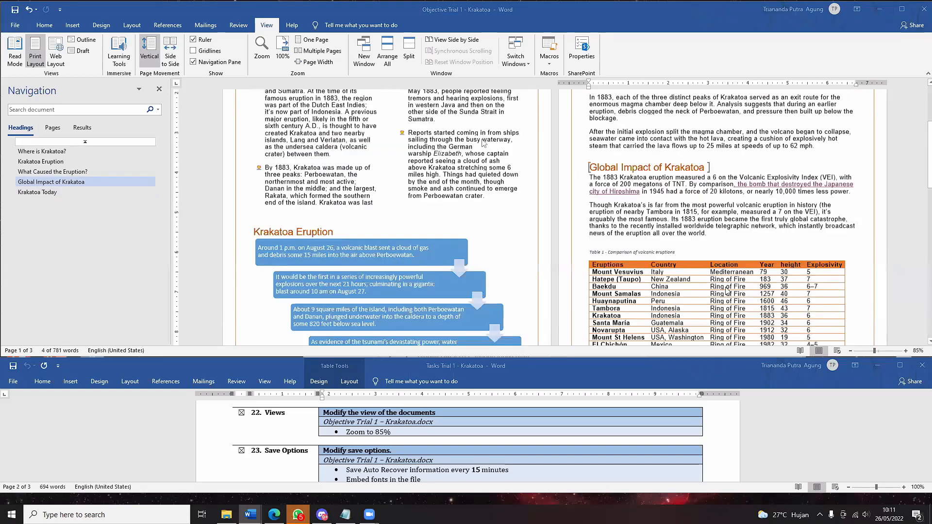
pyautogui.scroll(3, 727, 292)
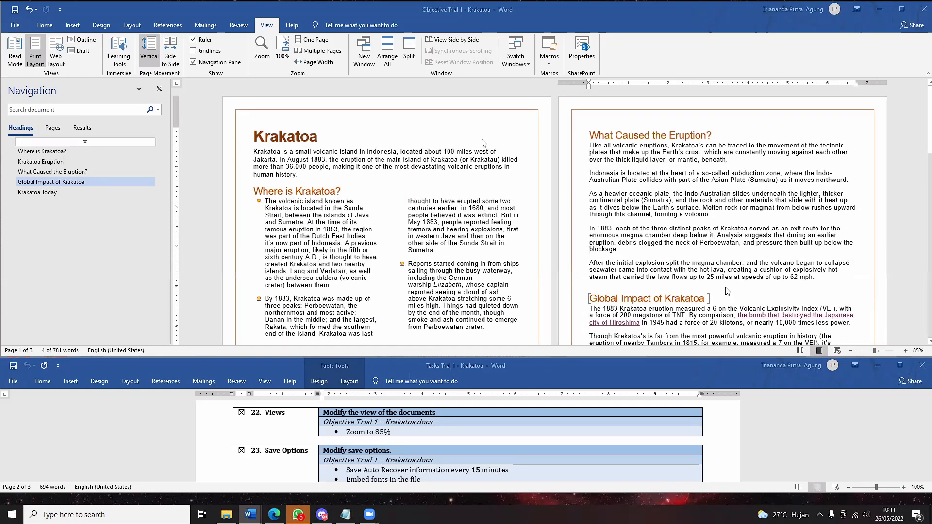
pyautogui.scroll(-2, 727, 291)
pyautogui.scroll(-2, 727, 291)
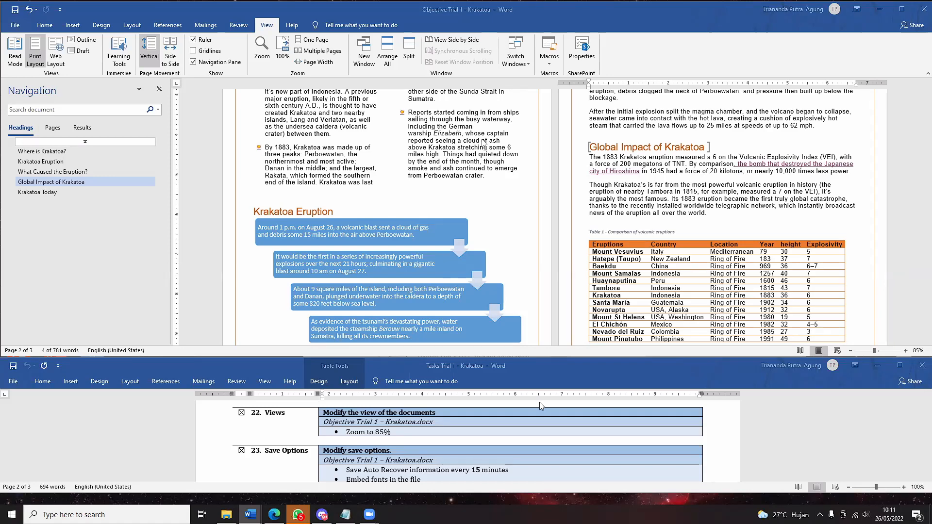
pyautogui.scroll(-2, 547, 446)
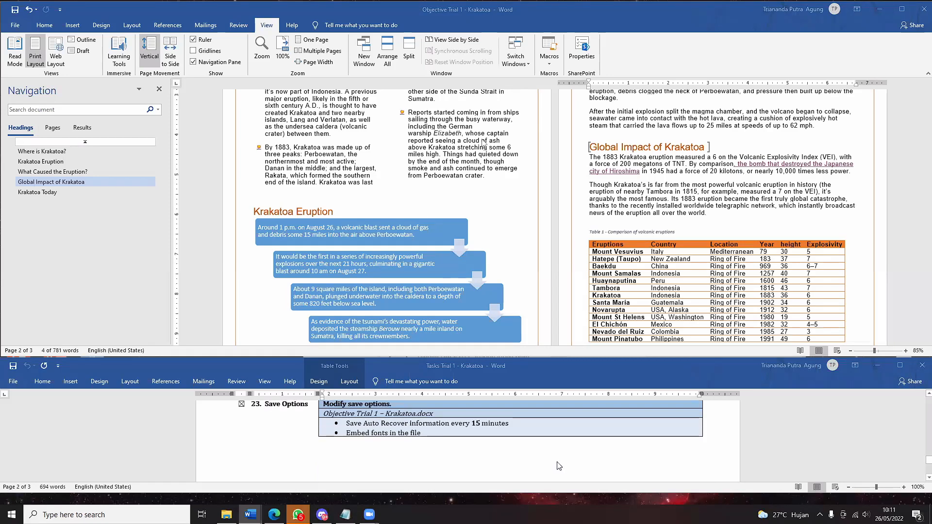
pyautogui.scroll(1, 578, 447)
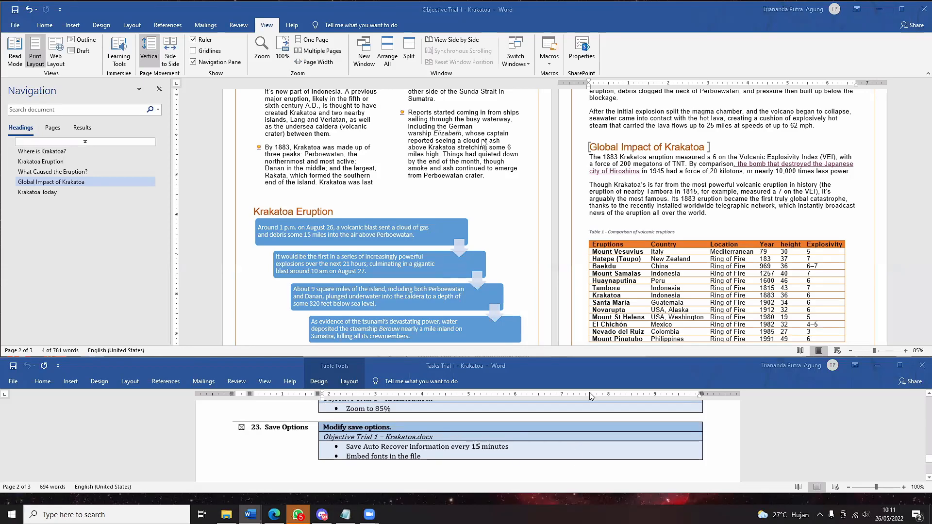
pyautogui.click(6, 27)
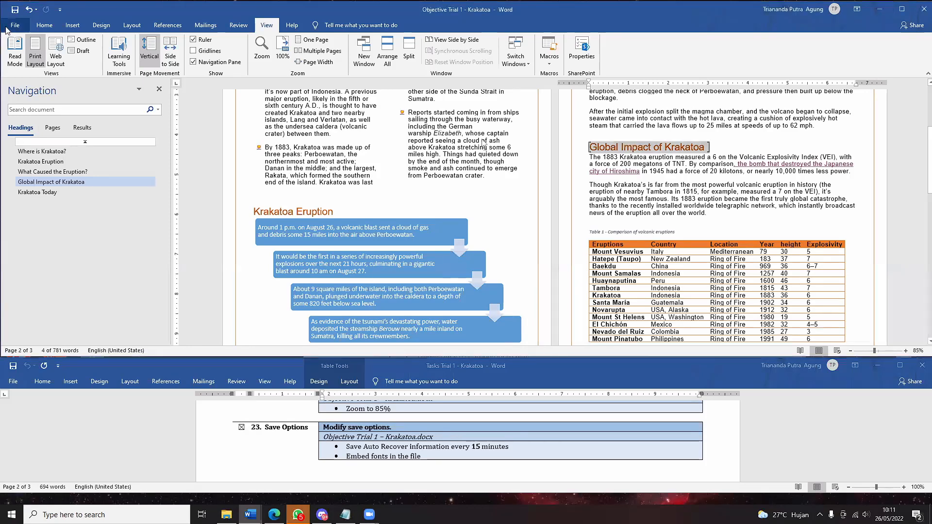
# - Open the File menu, exit the meeting's full-screen view and page through its attendees
pyautogui.click(7, 28)
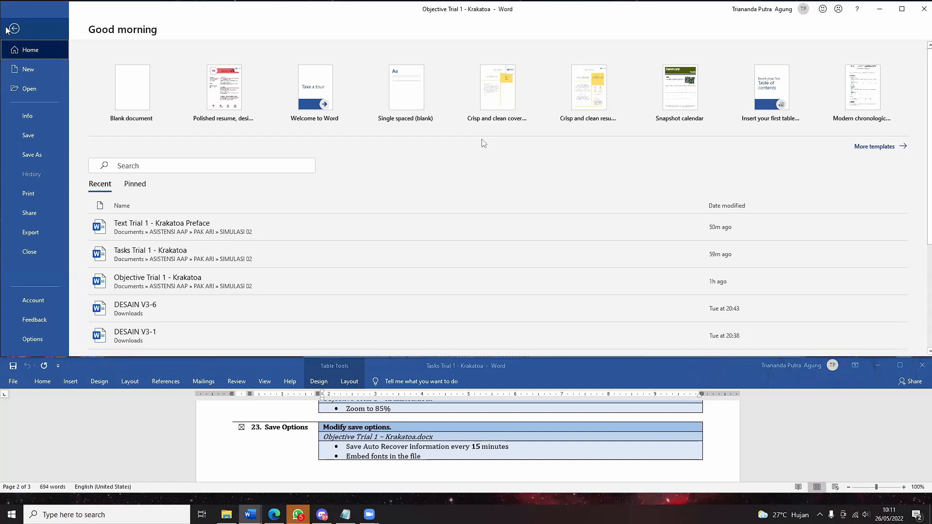
pyautogui.doubleClick(615, 208)
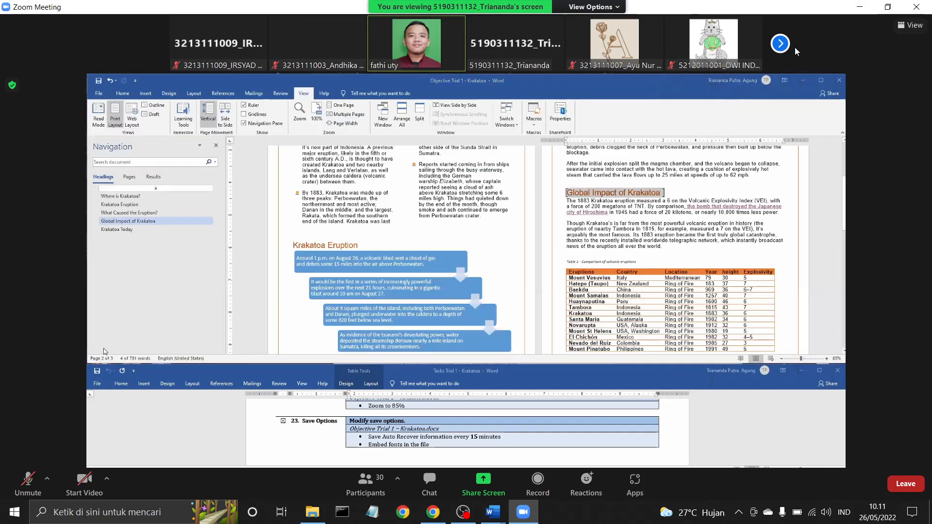
pyautogui.click(785, 45)
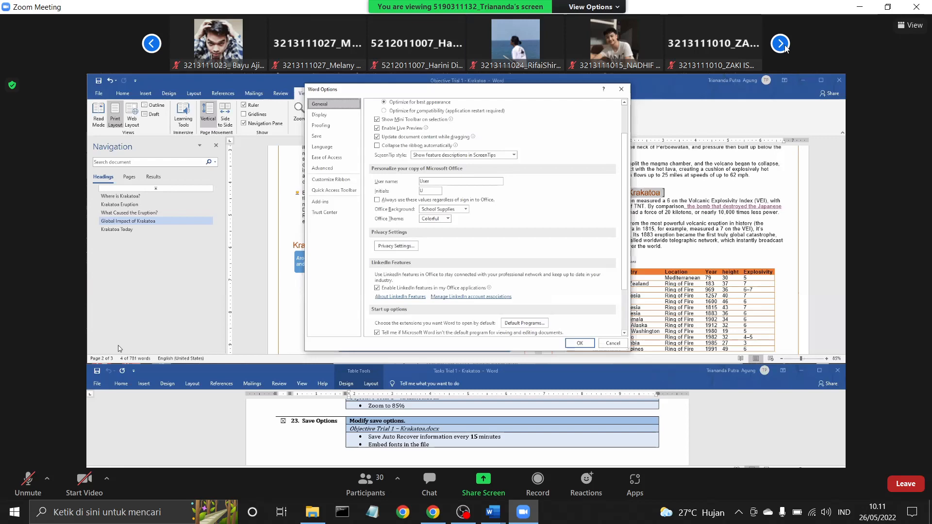
pyautogui.click(780, 44)
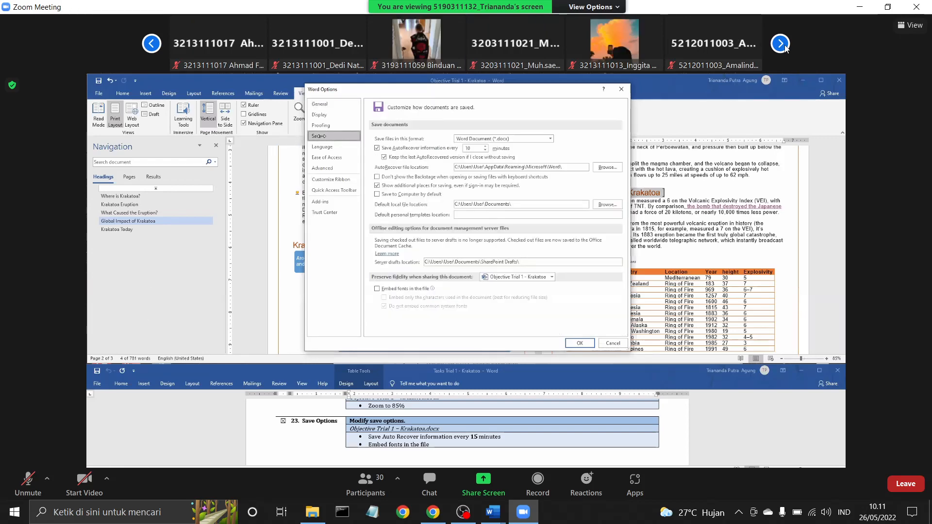
pyautogui.click(780, 43)
pyautogui.click(780, 44)
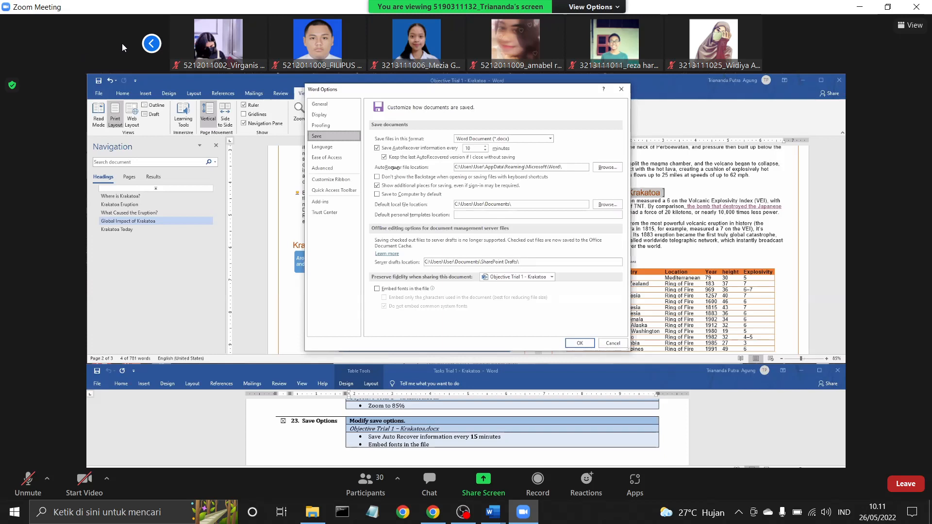
pyautogui.click(152, 44)
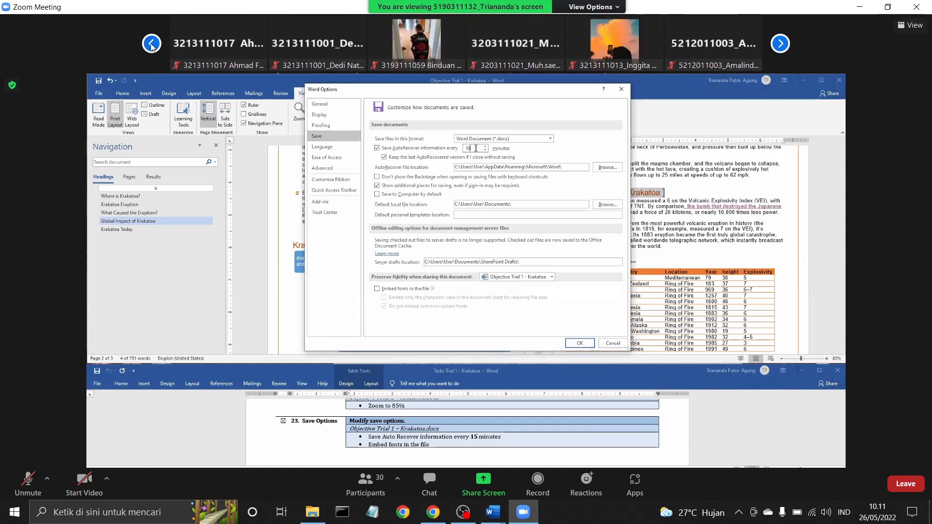
pyautogui.click(151, 44)
pyautogui.click(151, 44)
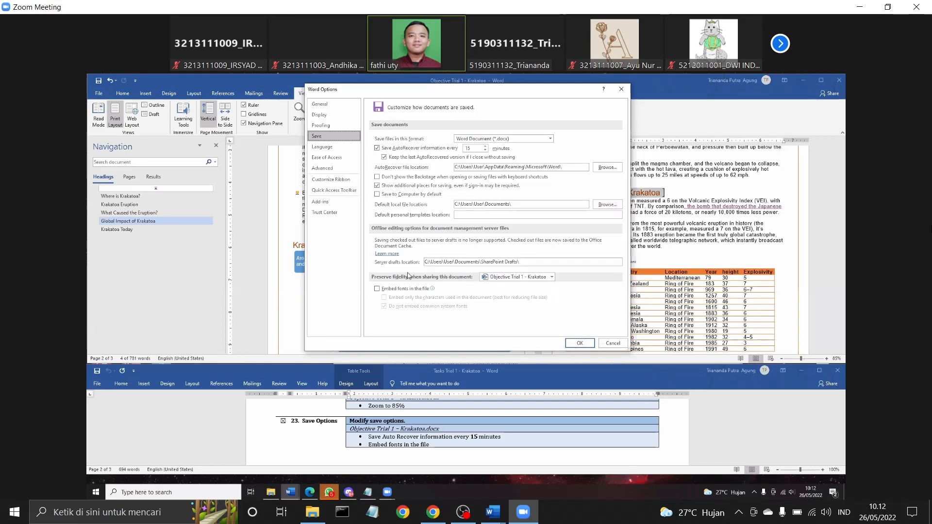
# - Turn on Embed fonts in the file, confirm the save options, and scroll back to page 3
pyautogui.click(404, 291)
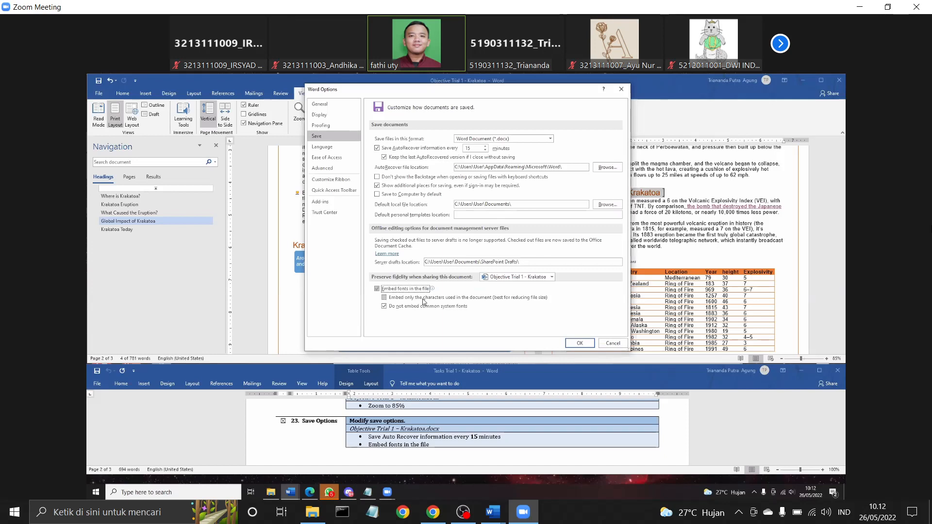
pyautogui.click(415, 289)
pyautogui.click(415, 289)
pyautogui.click(580, 343)
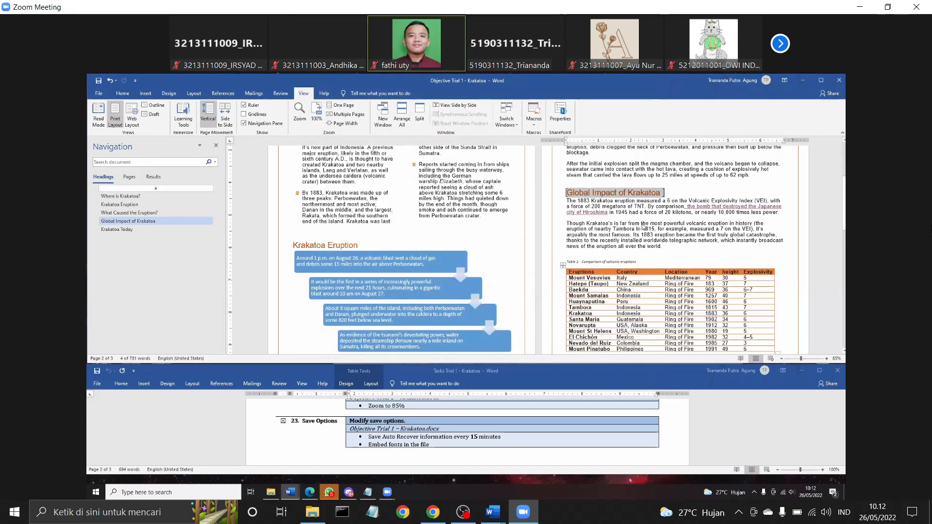
pyautogui.scroll(3, 643, 227)
pyautogui.scroll(2, 643, 227)
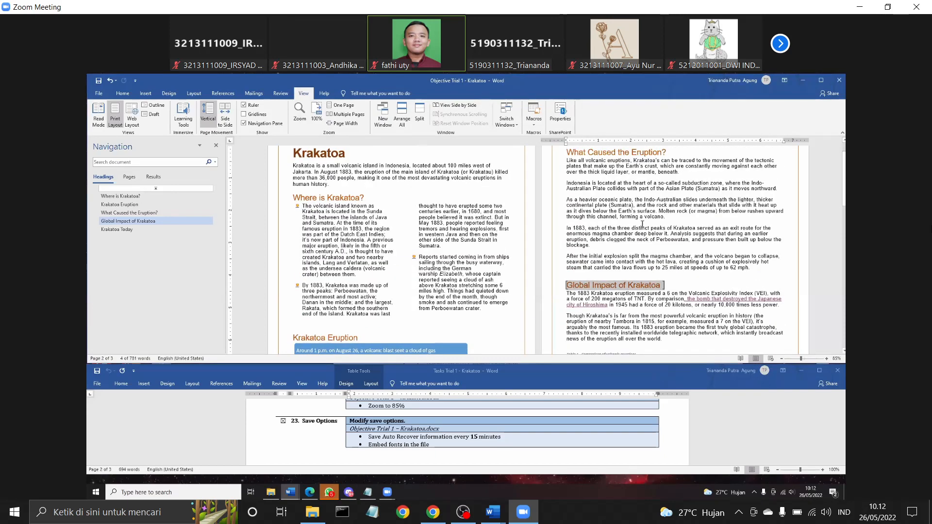
pyautogui.scroll(-9, 398, 292)
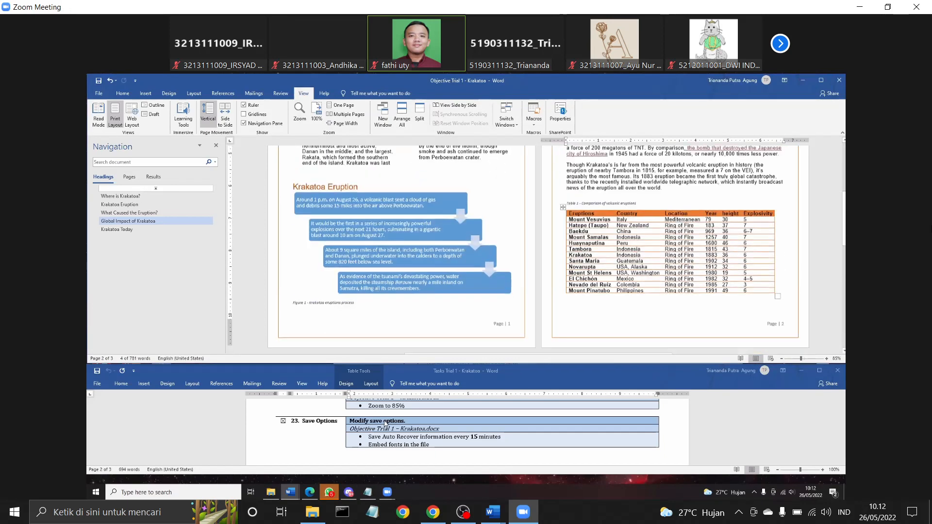
pyautogui.scroll(2, 386, 424)
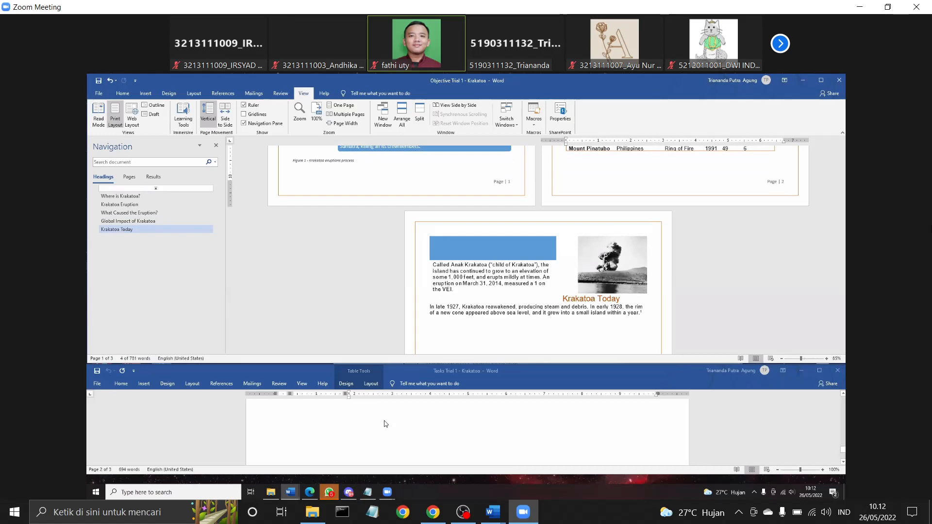
pyautogui.scroll(1, 385, 424)
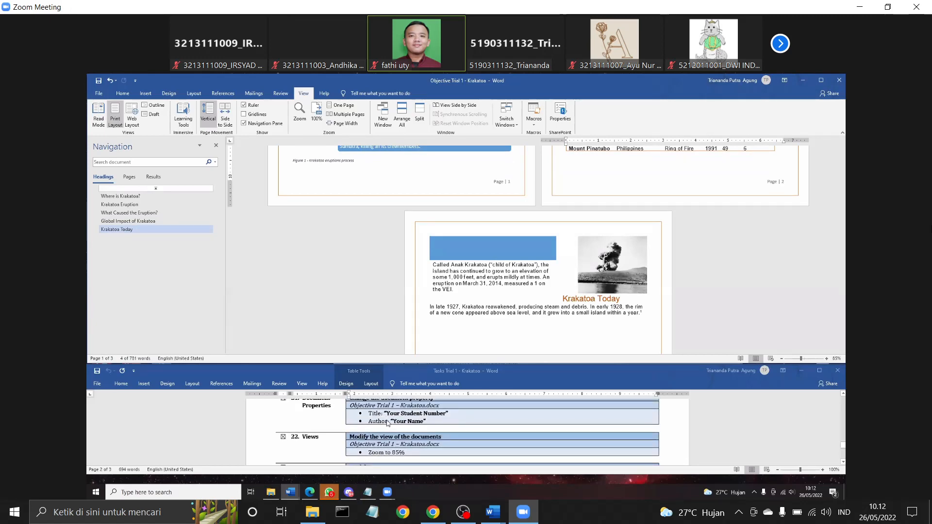
# - Show the shared screen full screen and scroll the task list back up to its title
pyautogui.doubleClick(599, 260)
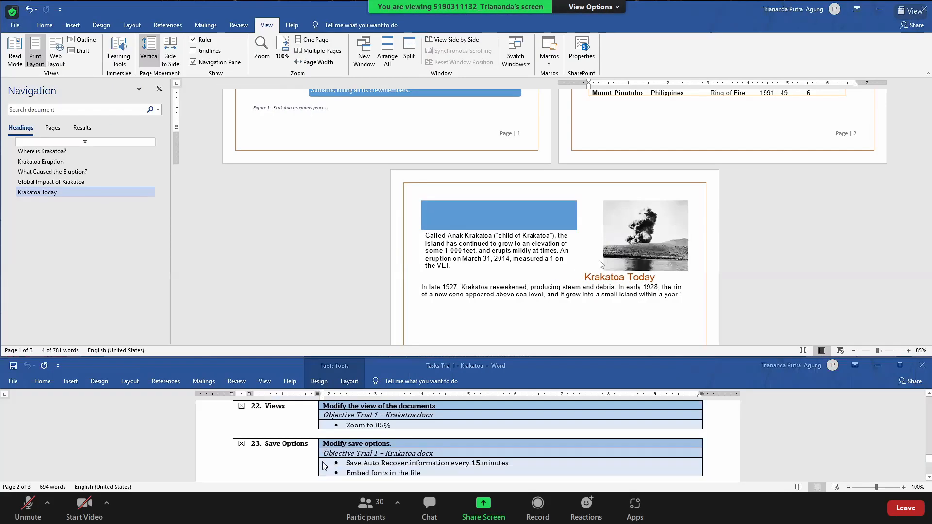
pyautogui.scroll(2, 382, 457)
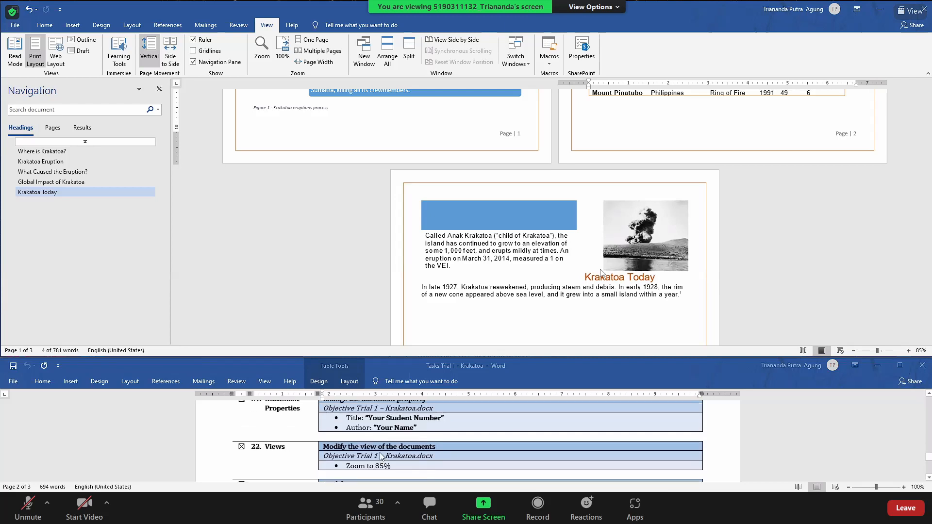
pyautogui.scroll(2, 382, 456)
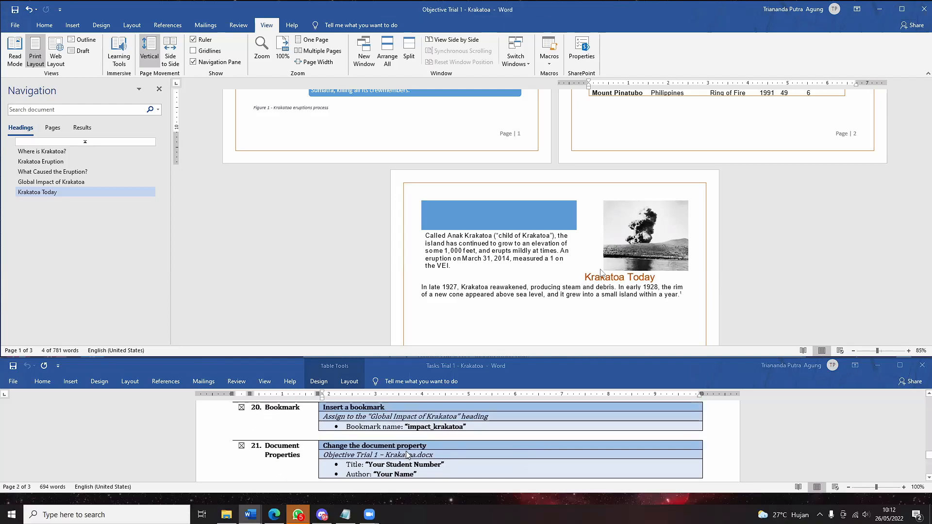
pyautogui.scroll(1, 407, 454)
pyautogui.scroll(2, 401, 456)
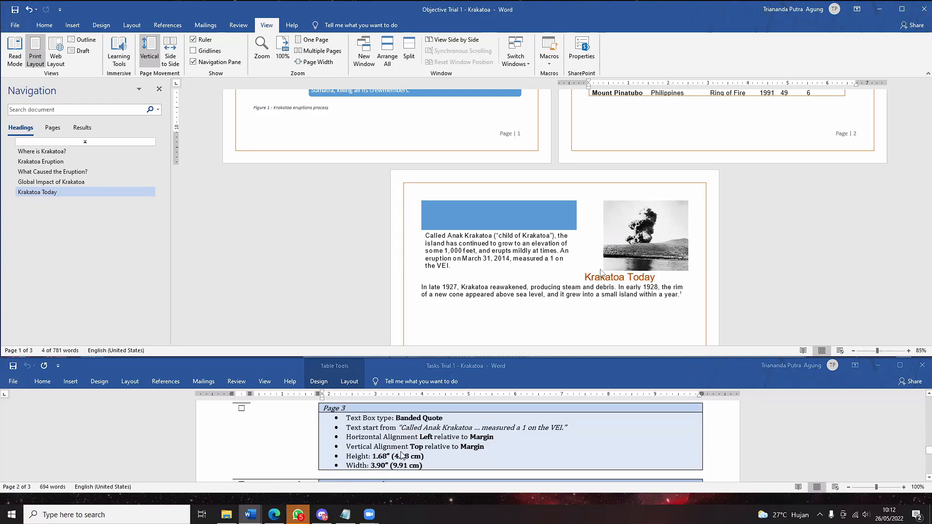
pyautogui.scroll(3, 401, 455)
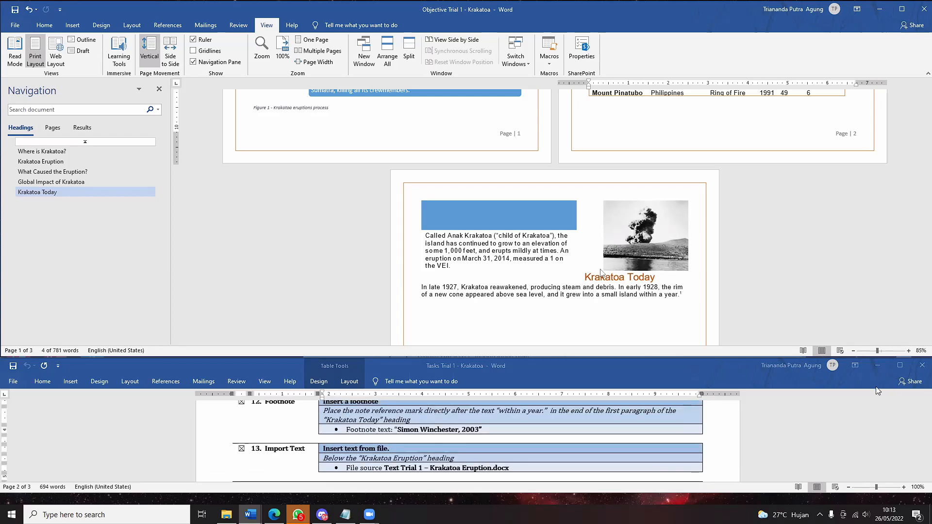
pyautogui.scroll(4, 687, 426)
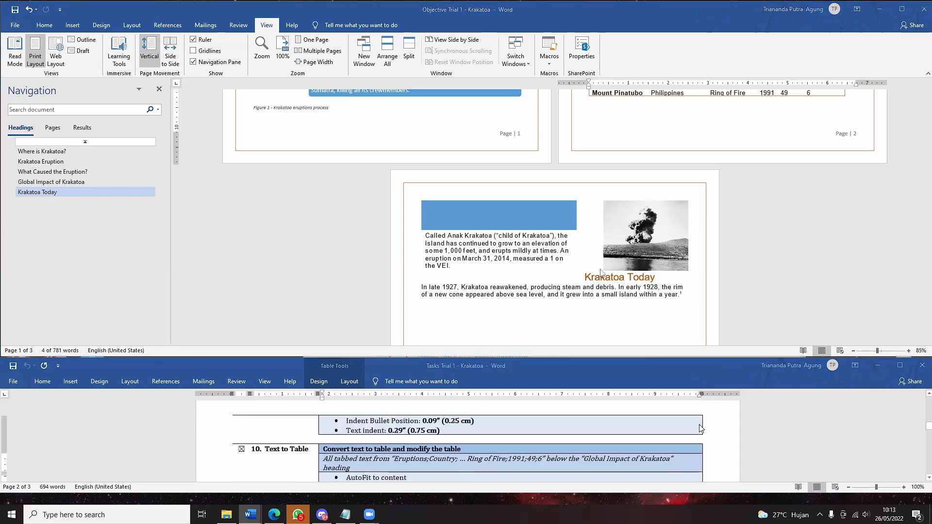
pyautogui.scroll(10, 699, 428)
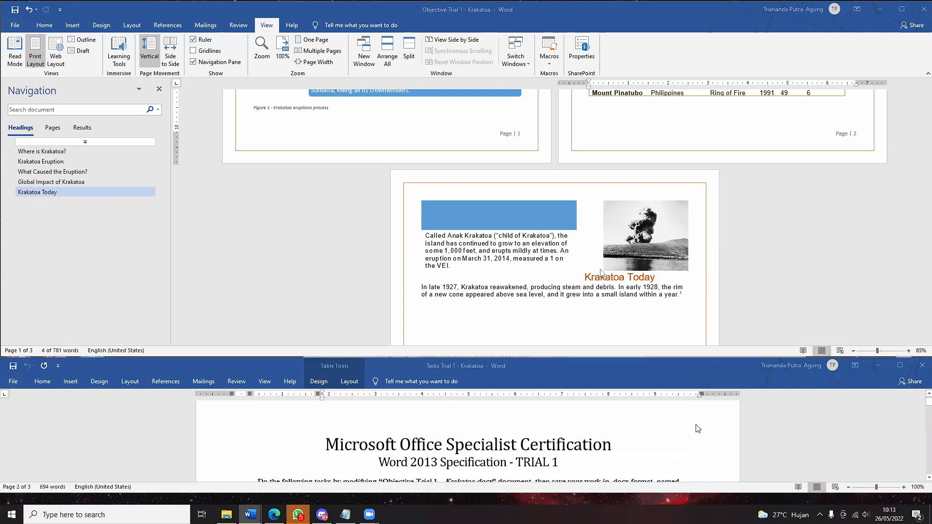
pyautogui.scroll(-1, 698, 429)
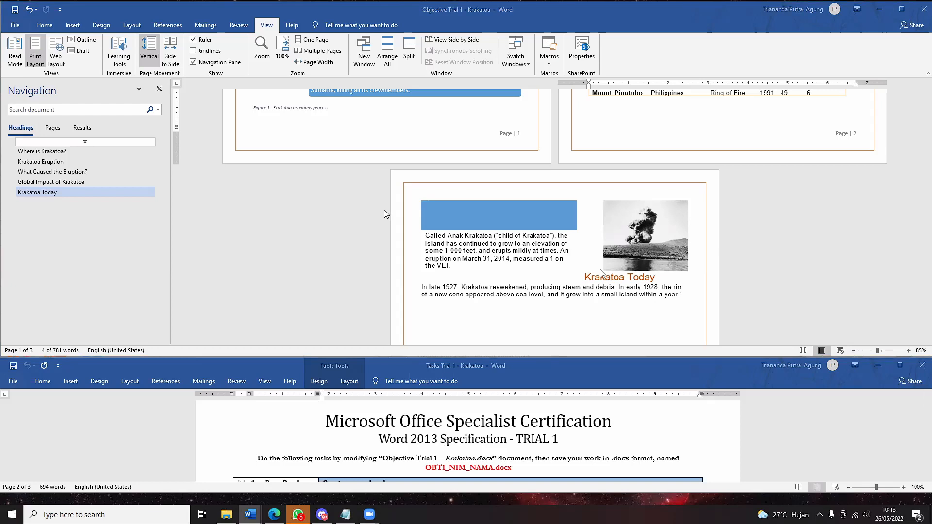
# - Switch to the Review tab and scroll the task list to item 12, the footnote requirement
pyautogui.click(243, 27)
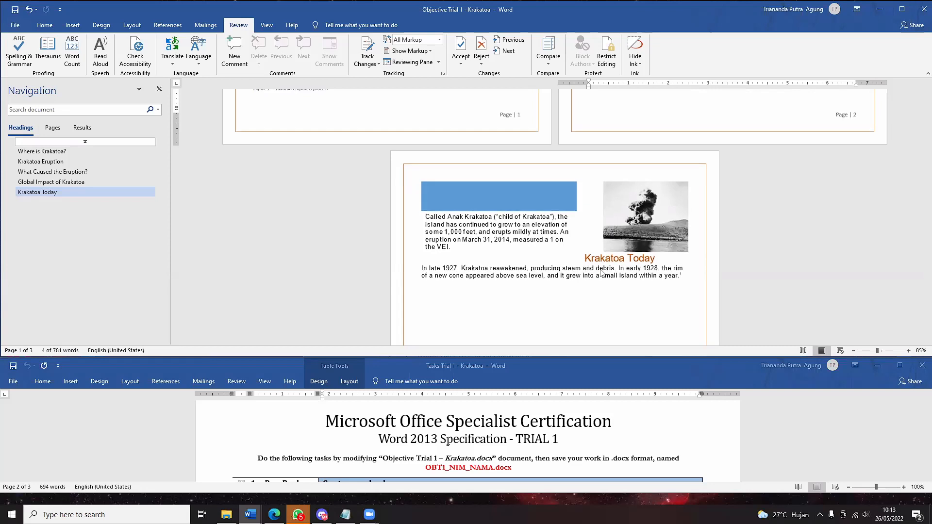
pyautogui.scroll(-8, 459, 436)
pyautogui.scroll(8, 384, 429)
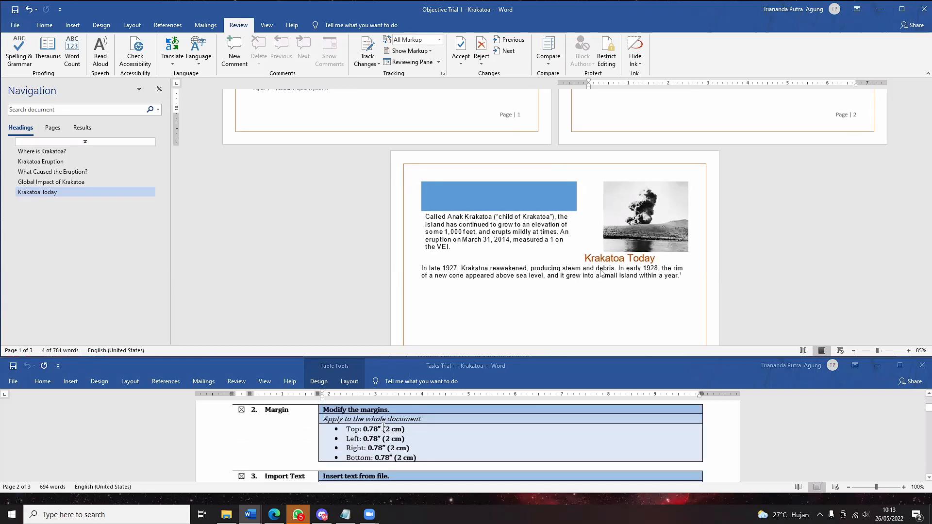
pyautogui.scroll(-10, 340, 433)
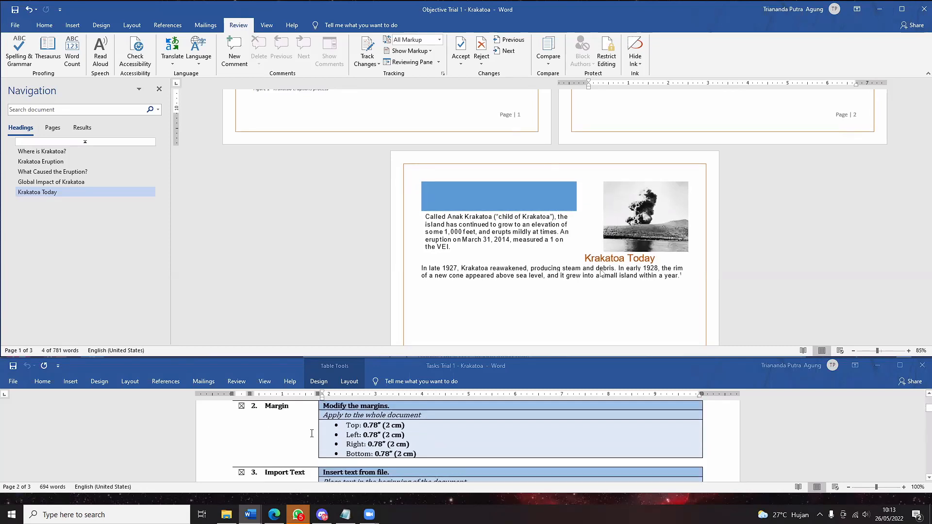
pyautogui.scroll(-15, 321, 431)
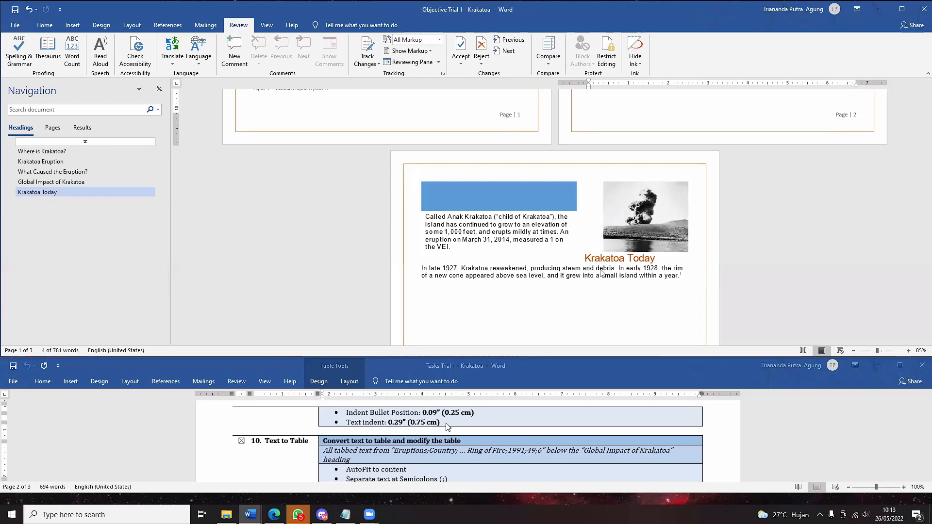
pyautogui.scroll(-5, 466, 437)
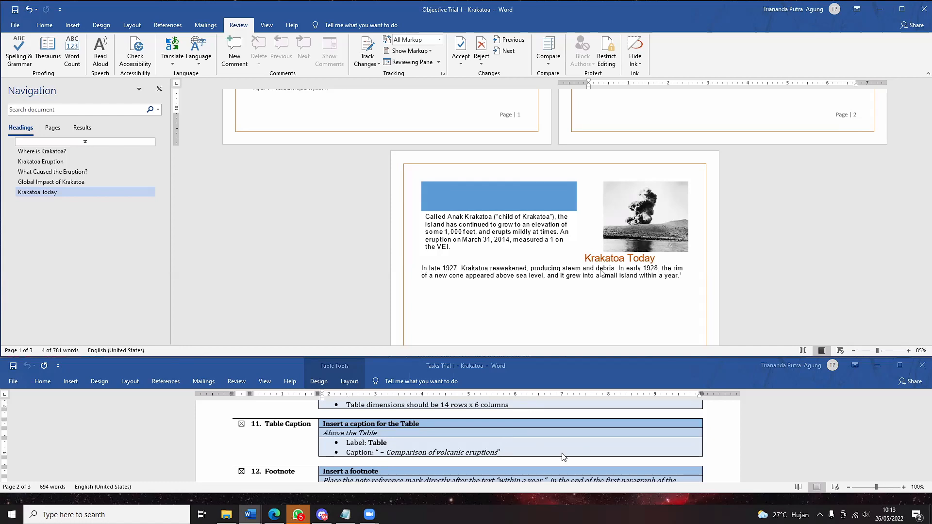
pyautogui.scroll(-1, 584, 451)
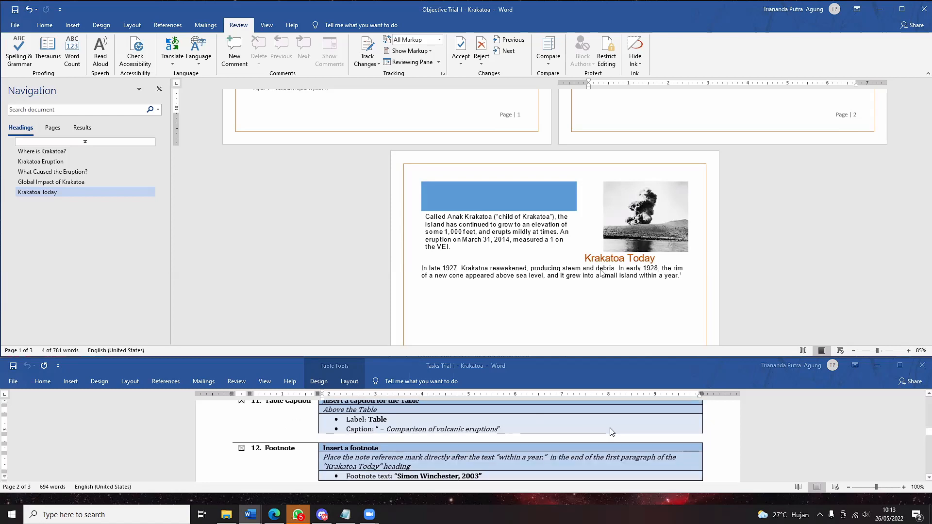
pyautogui.scroll(2, 611, 432)
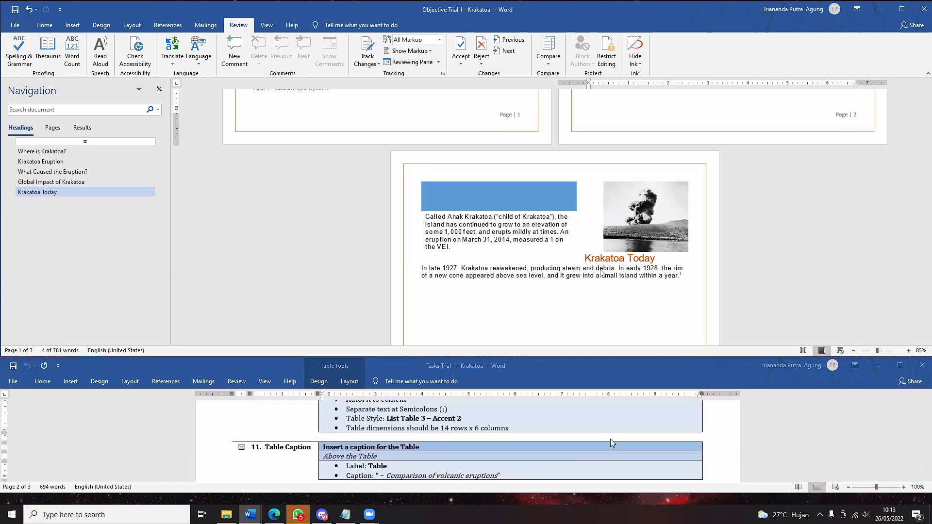
pyautogui.scroll(-5, 610, 447)
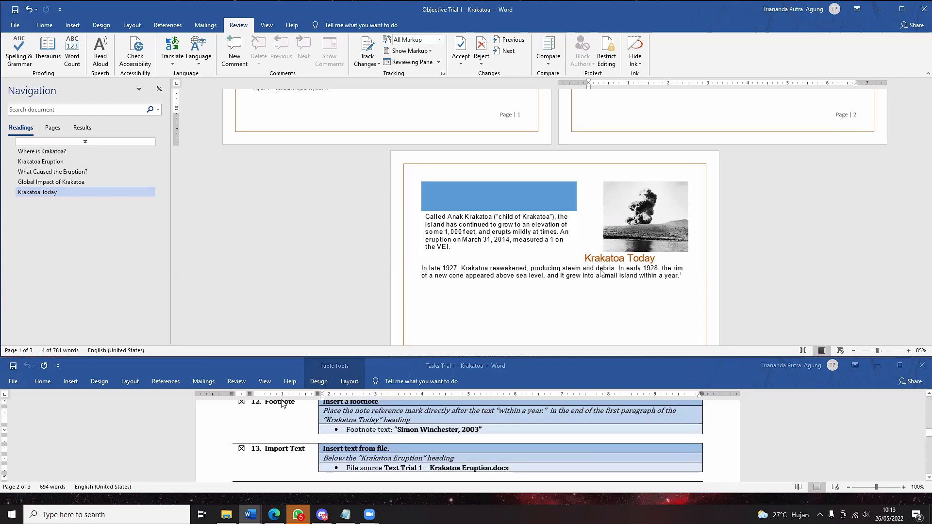
pyautogui.scroll(1, 305, 418)
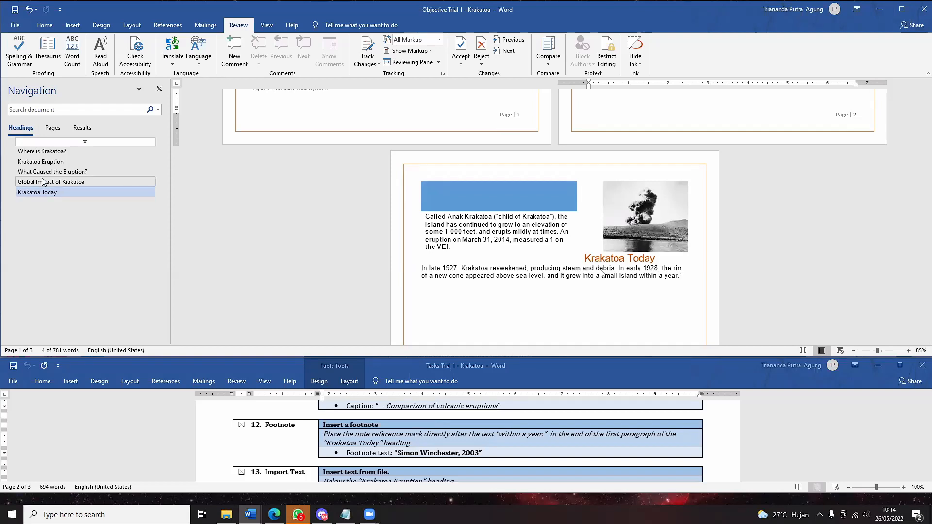
# - Insert a footnote after 'within a year.' with Ctrl+Alt+F, then go to the Krakatoa Today heading
pyautogui.click(453, 217)
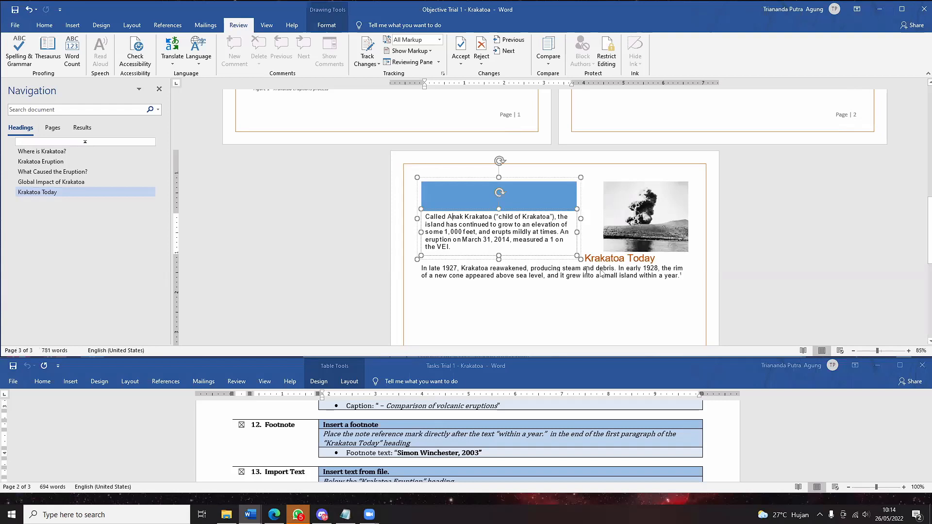
pyautogui.click(681, 276)
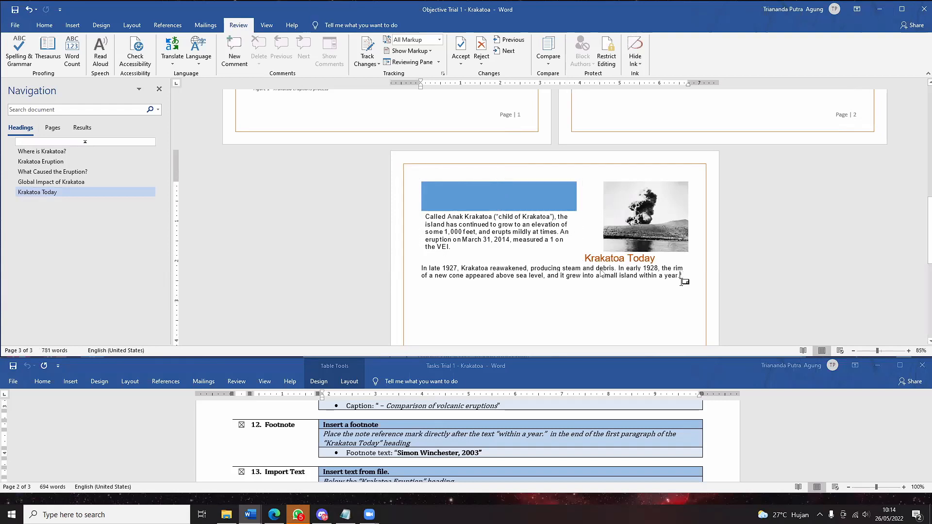
pyautogui.hotkey('ctrl', 'alt', 'f')
pyautogui.moveTo(640, 277); pyautogui.dragTo(684, 278)
pyautogui.click(686, 279)
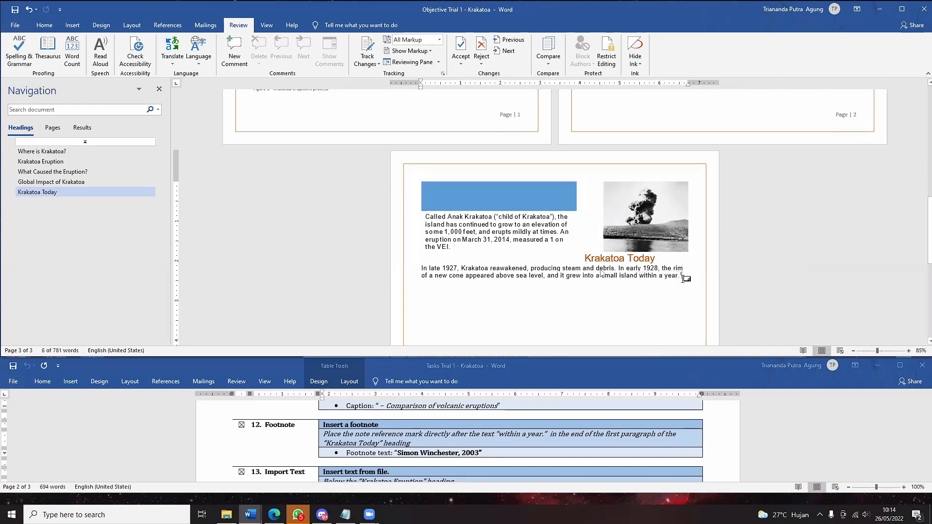
pyautogui.click(72, 26)
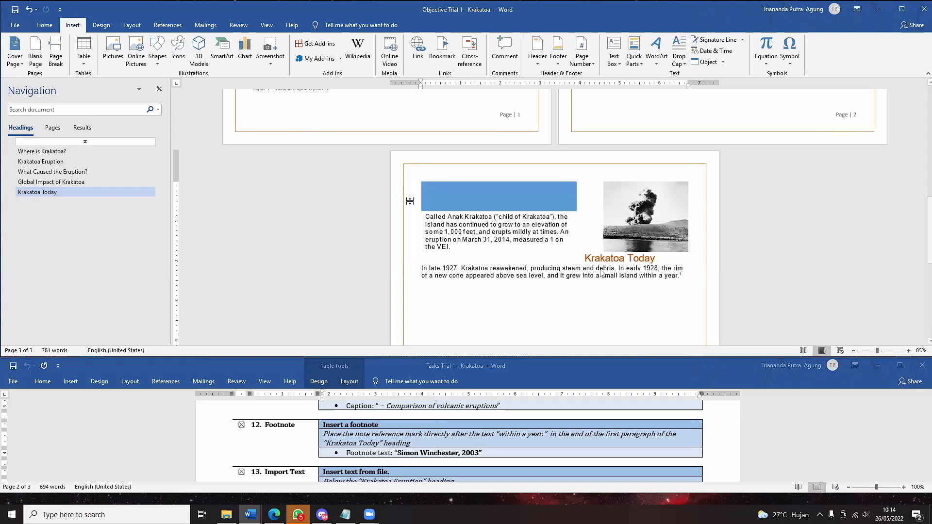
pyautogui.click(71, 194)
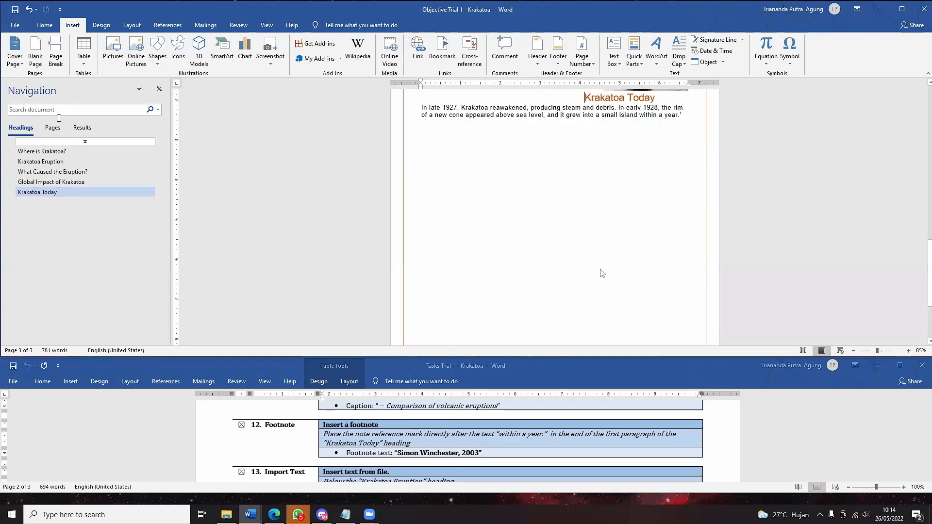
# - Search the document for 'within a year' in the Navigation pane
pyautogui.click(61, 106)
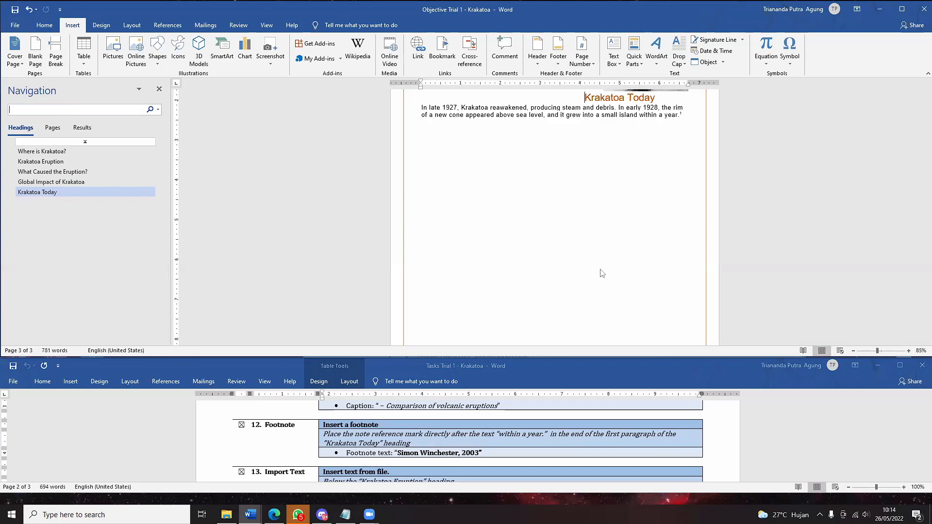
pyautogui.write('within a year')
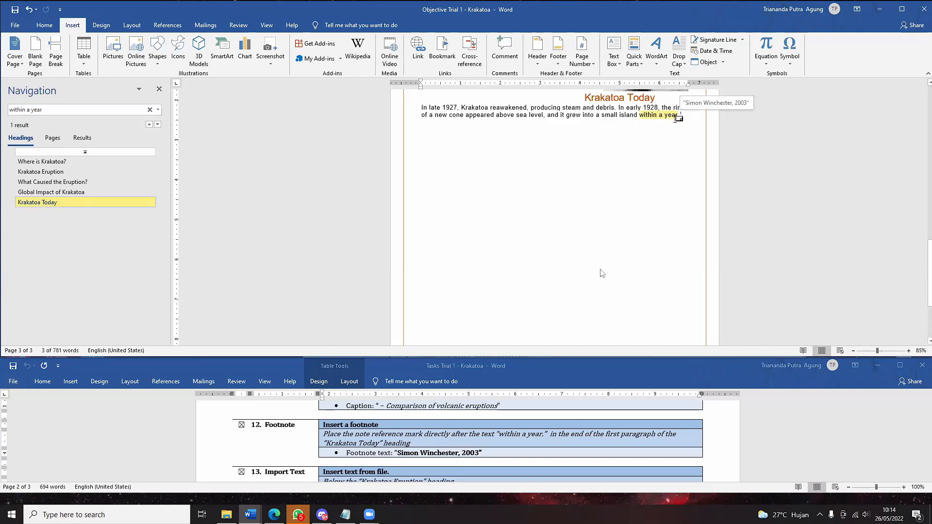
pyautogui.scroll(1, 617, 192)
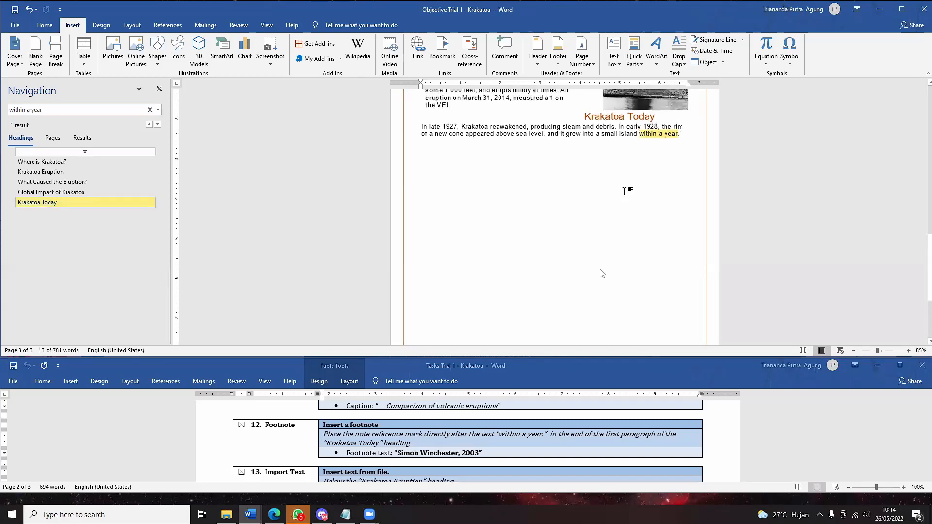
pyautogui.scroll(2, 641, 174)
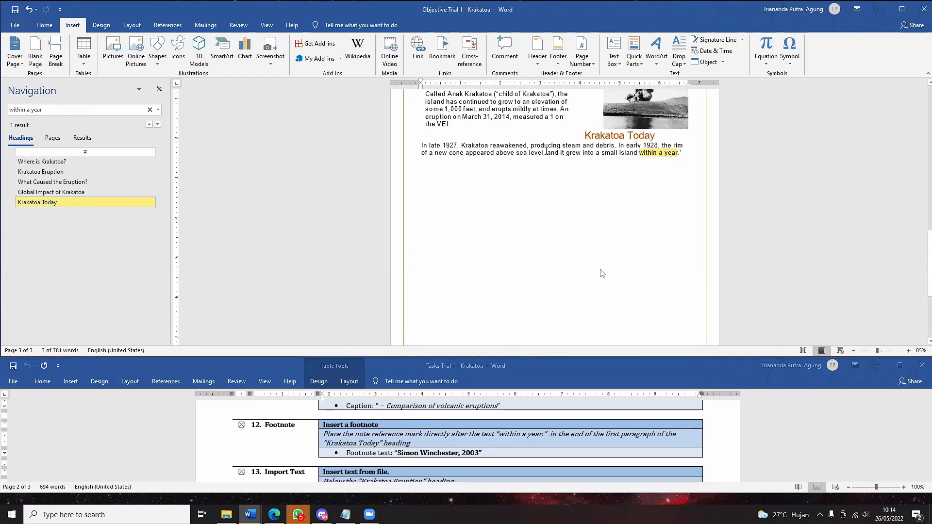
# - Select the phrase 'In late 1927' at the start of the Krakatoa Today paragraph
pyautogui.click(608, 145)
pyautogui.scroll(2, 613, 175)
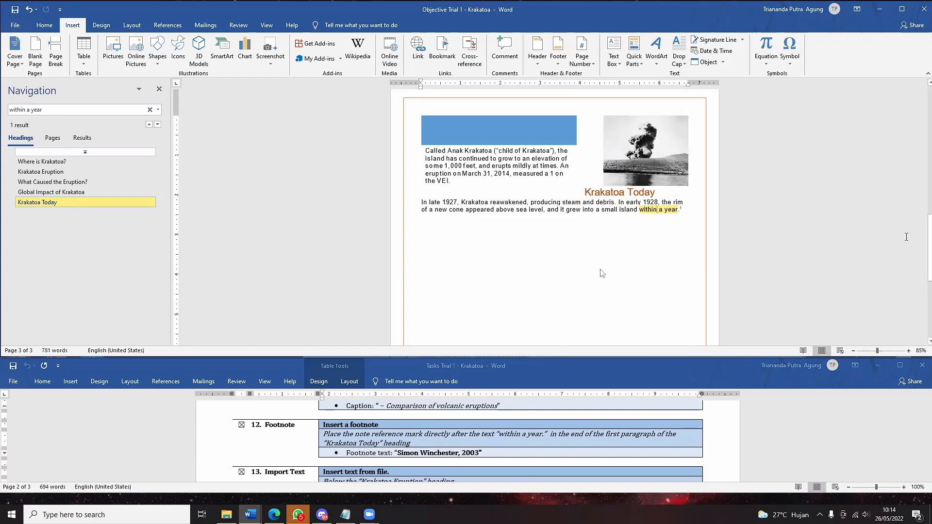
pyautogui.scroll(2, 601, 274)
pyautogui.scroll(2, 602, 273)
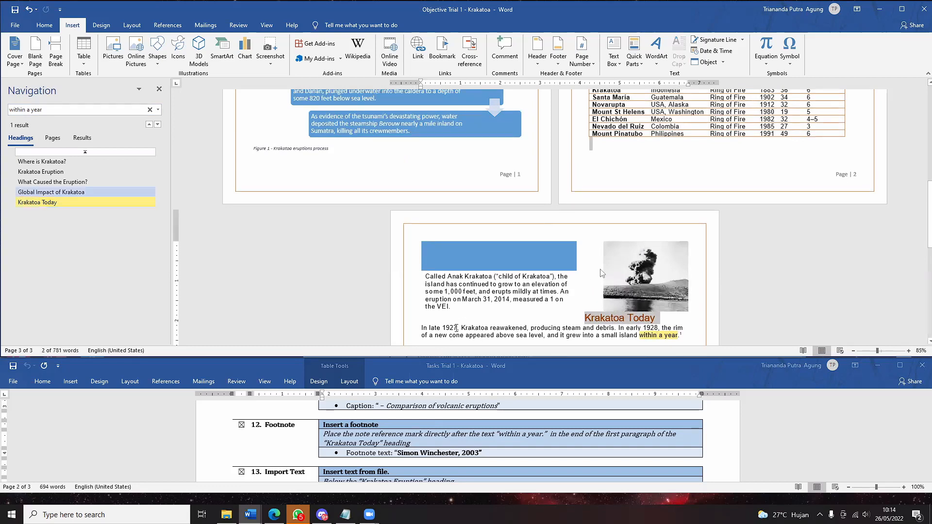
pyautogui.moveTo(460, 327); pyautogui.dragTo(409, 328)
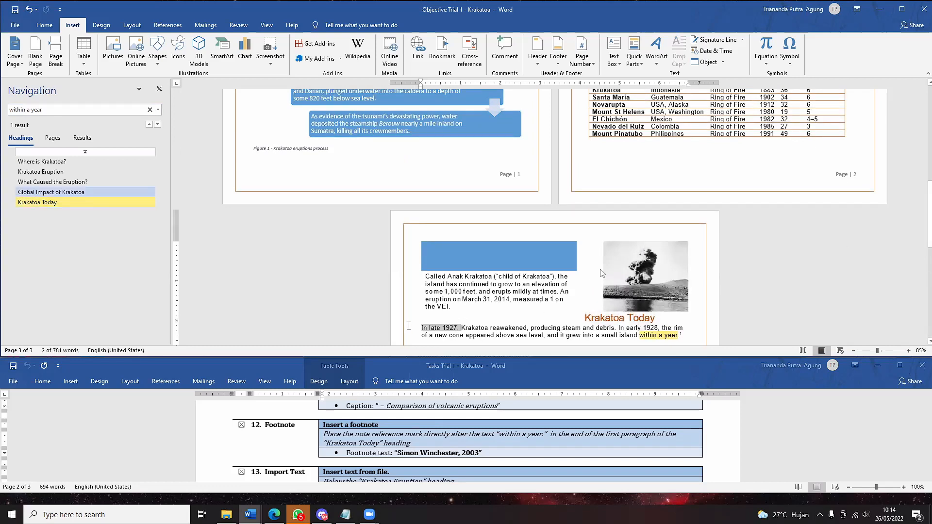
# - Change the search term to 'in late 1927' and review its match in the paragraph
pyautogui.click(100, 111)
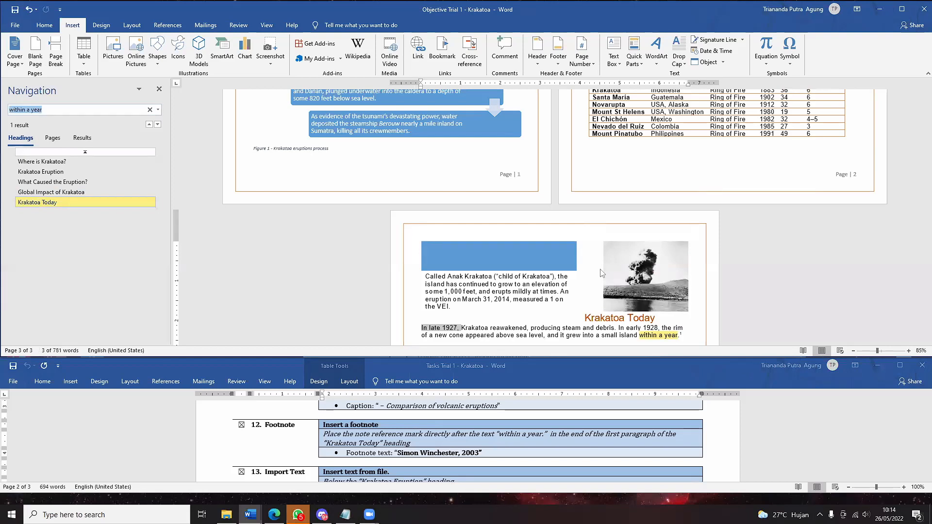
pyautogui.write('in la')
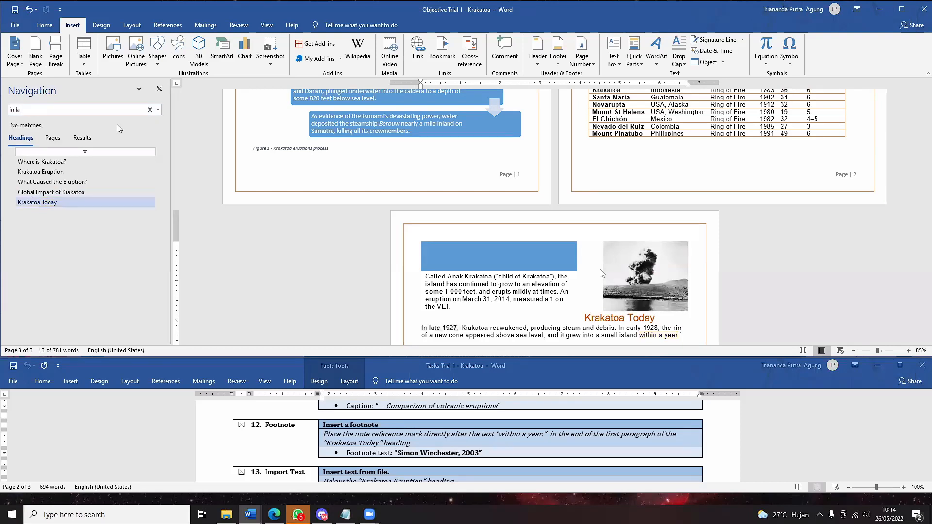
pyautogui.write('te 1927')
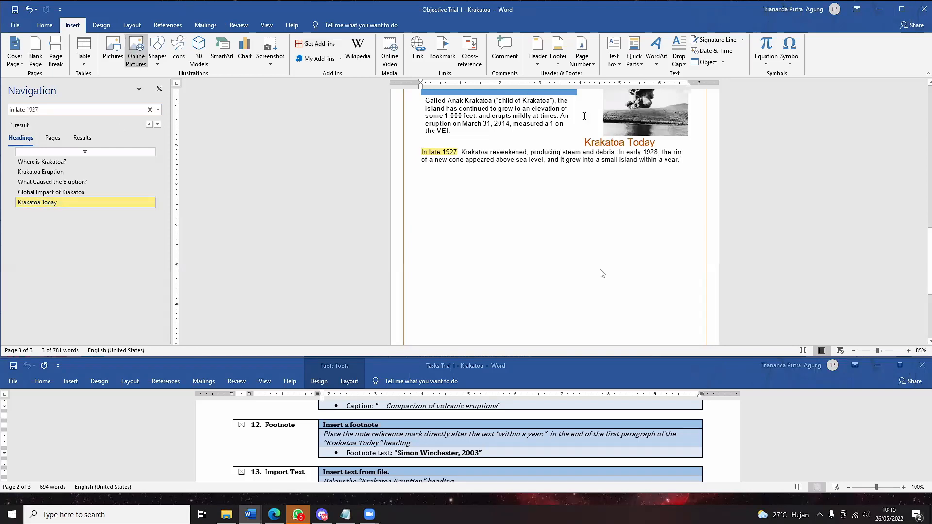
pyautogui.click(558, 102)
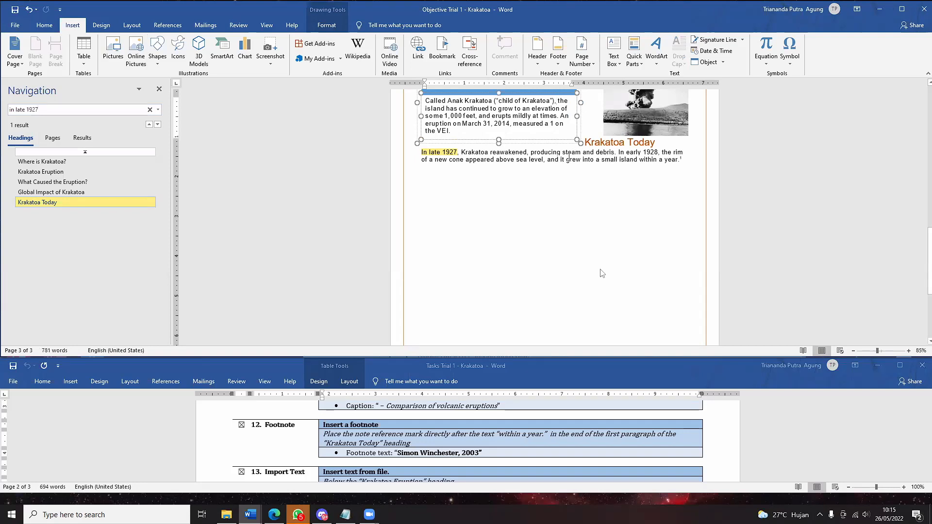
pyautogui.moveTo(562, 152); pyautogui.dragTo(608, 157)
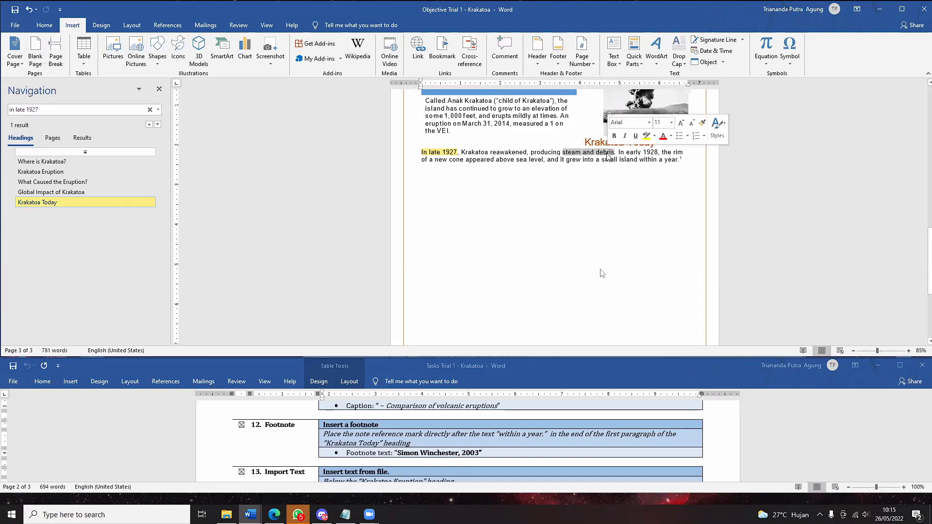
pyautogui.click(47, 110)
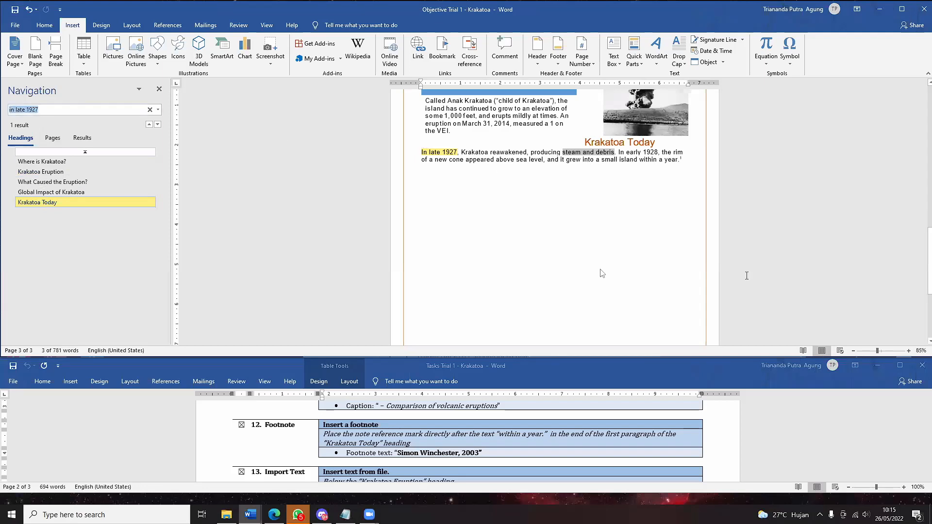
pyautogui.click(746, 276)
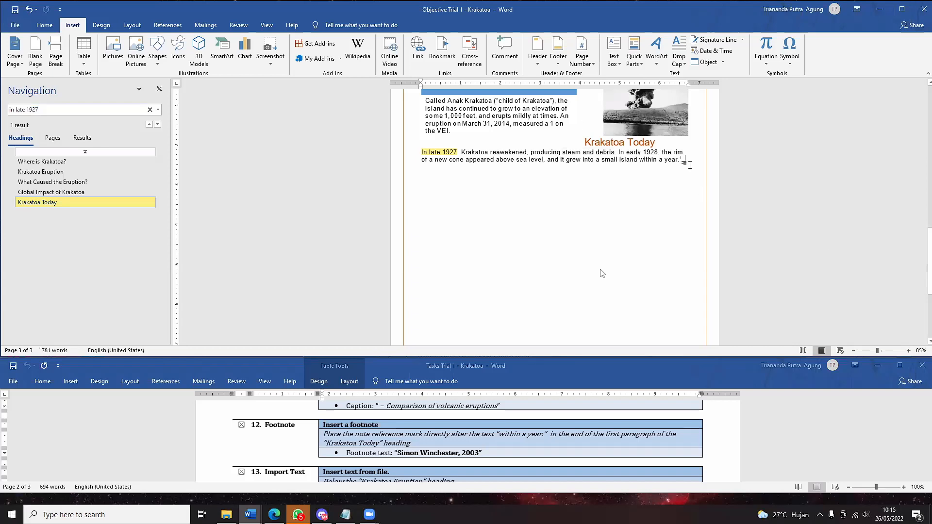
pyautogui.click(63, 113)
pyautogui.click(63, 113)
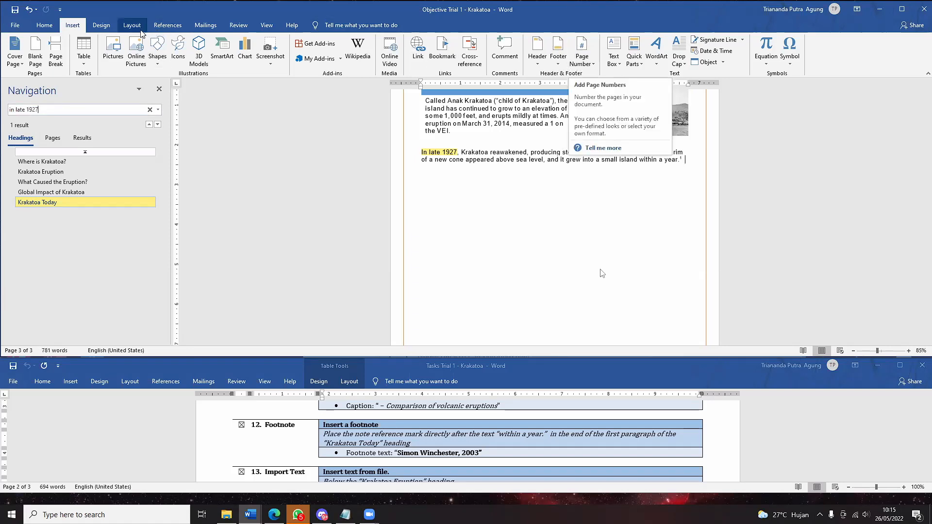
# - Insert an extra footnote from the References tab and type 'akakakak' into it
pyautogui.click(164, 25)
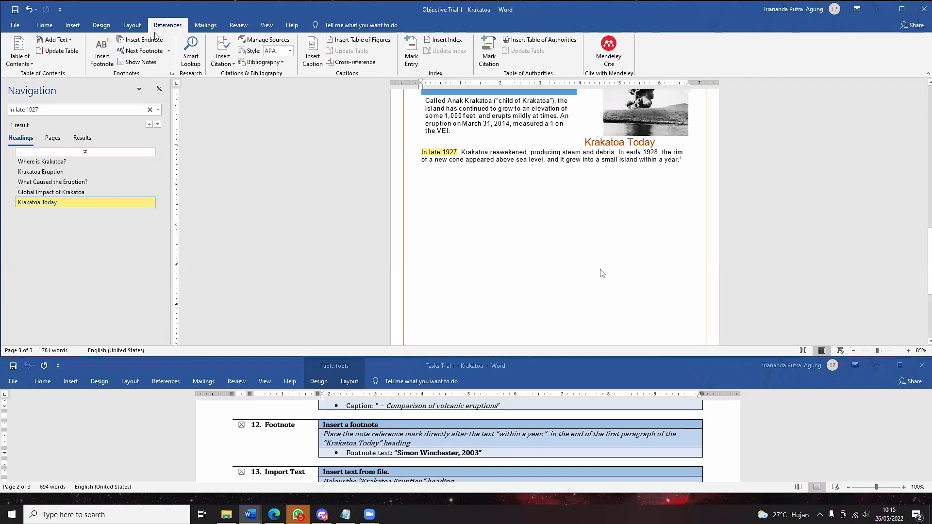
pyautogui.click(108, 58)
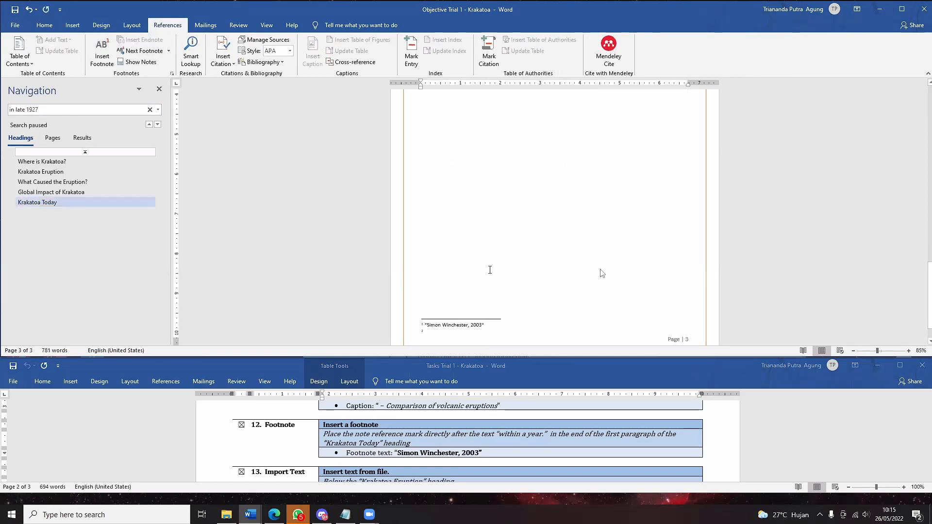
pyautogui.scroll(3, 490, 270)
pyautogui.scroll(1, 490, 270)
pyautogui.scroll(1, 490, 270)
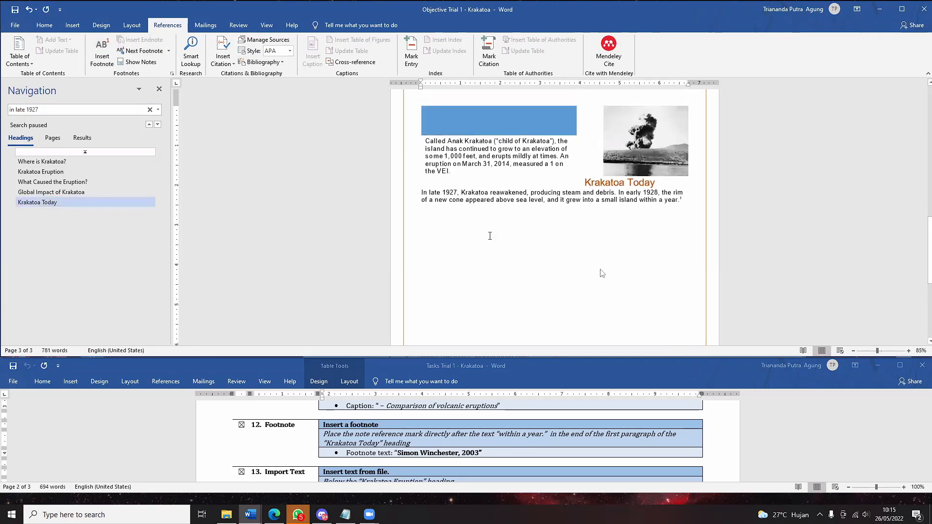
pyautogui.scroll(-5, 490, 265)
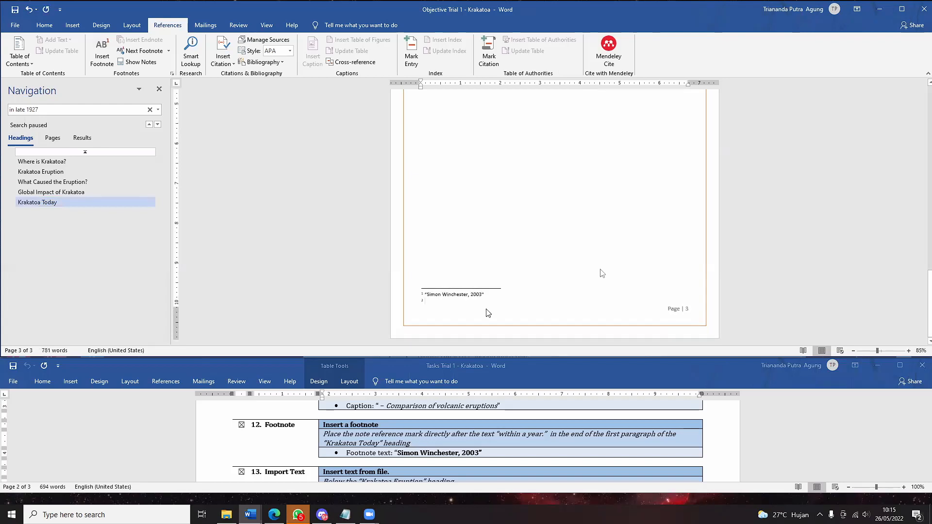
pyautogui.write('akakakak')
# - Return to the body text and undo the extra footnote text with Ctrl+Z
pyautogui.click(597, 265)
pyautogui.scroll(4, 877, 280)
pyautogui.scroll(1, 707, 183)
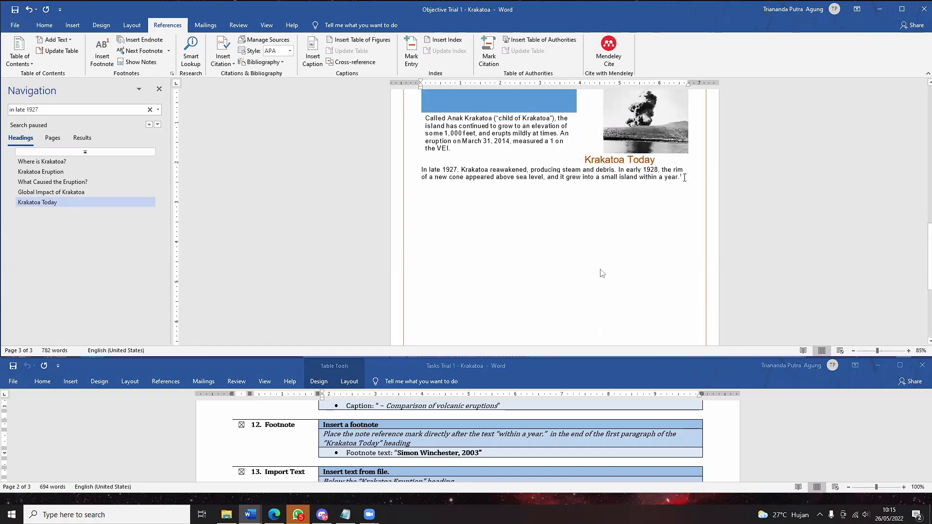
pyautogui.scroll(1, 685, 178)
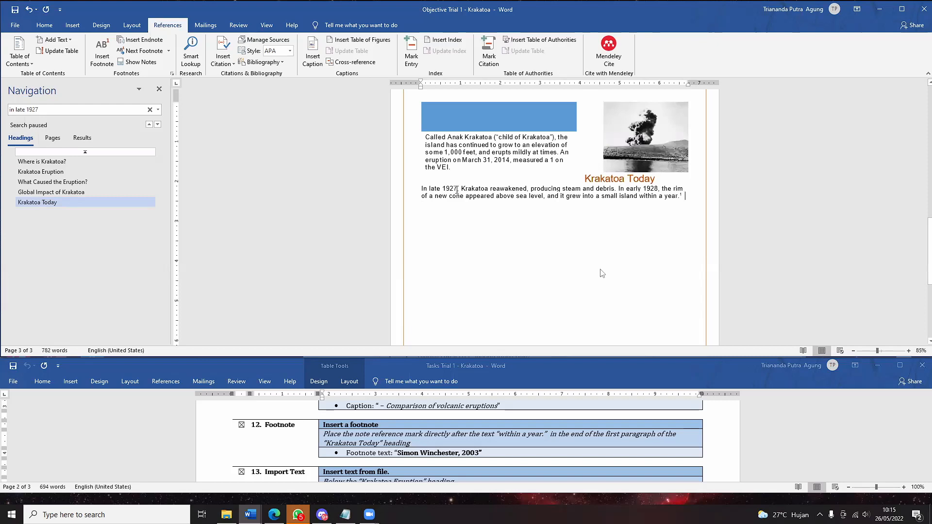
pyautogui.scroll(-2, 680, 193)
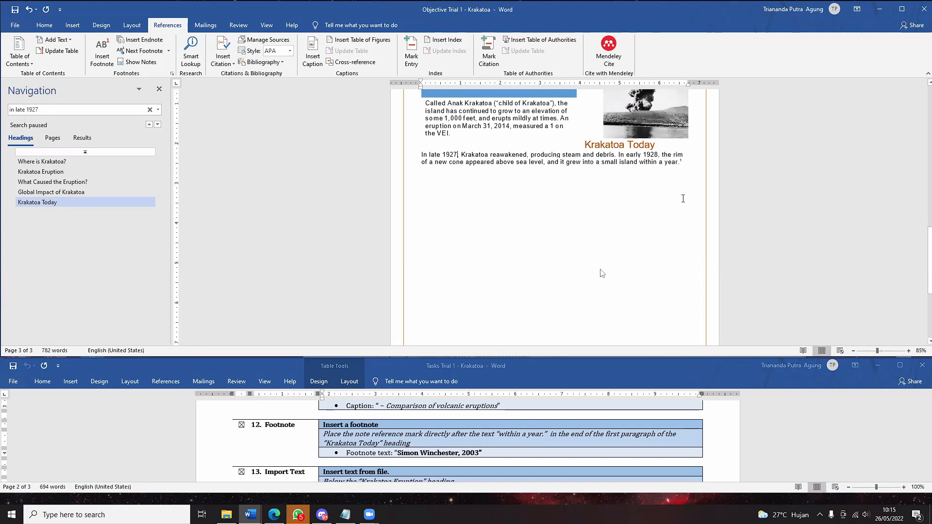
pyautogui.scroll(2, 680, 197)
pyautogui.scroll(-5, 680, 202)
pyautogui.scroll(-1, 683, 211)
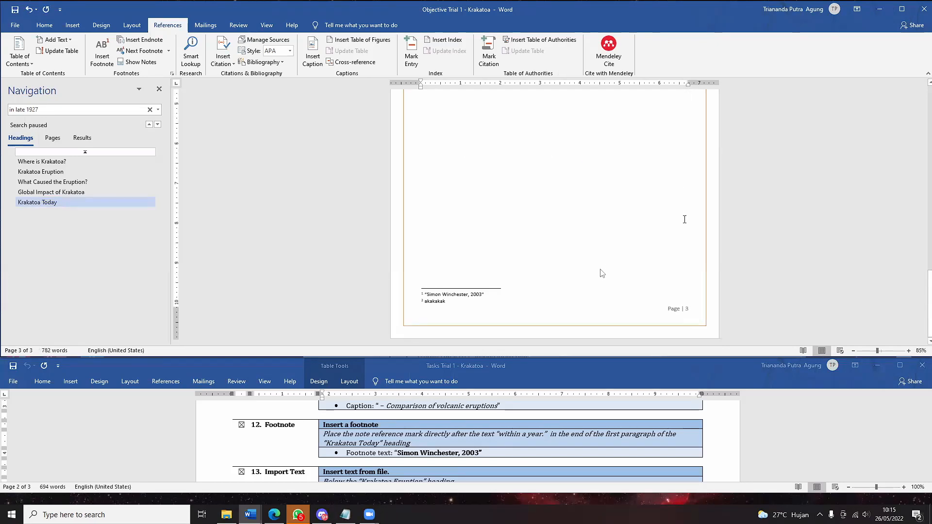
pyautogui.scroll(6, 684, 217)
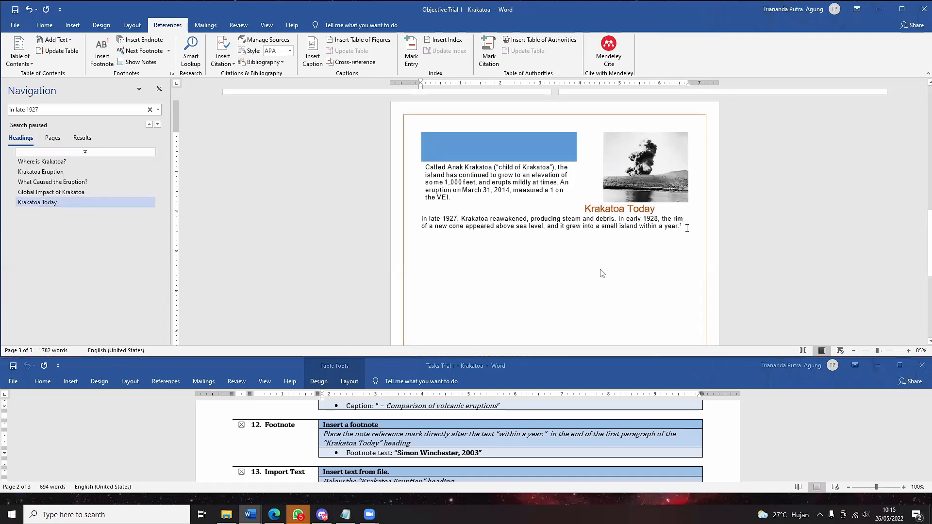
pyautogui.scroll(-3, 687, 228)
pyautogui.hotkey('ctrl', 'z')
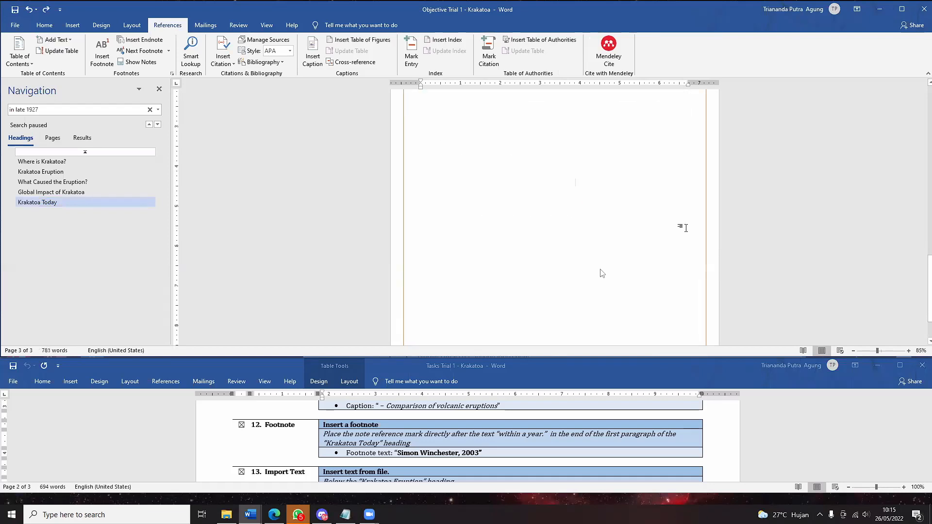
# - Scroll through the pages to confirm only the 2003 citation footnote remains
pyautogui.scroll(3, 685, 228)
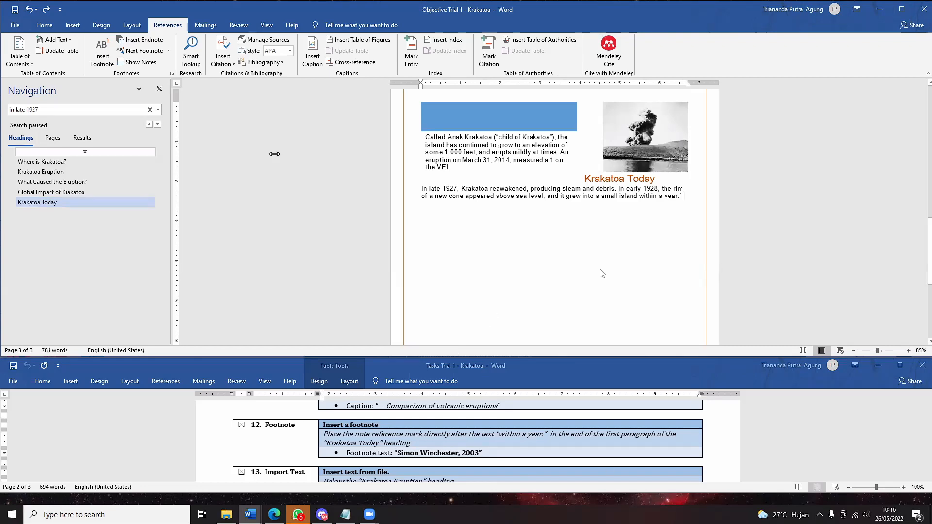
pyautogui.click(51, 109)
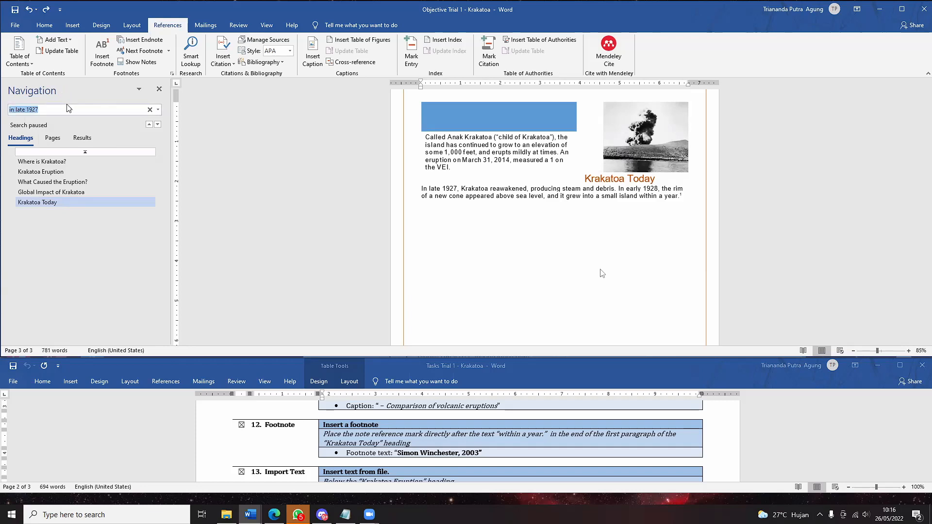
pyautogui.scroll(-1, 488, 234)
pyautogui.scroll(5, 491, 232)
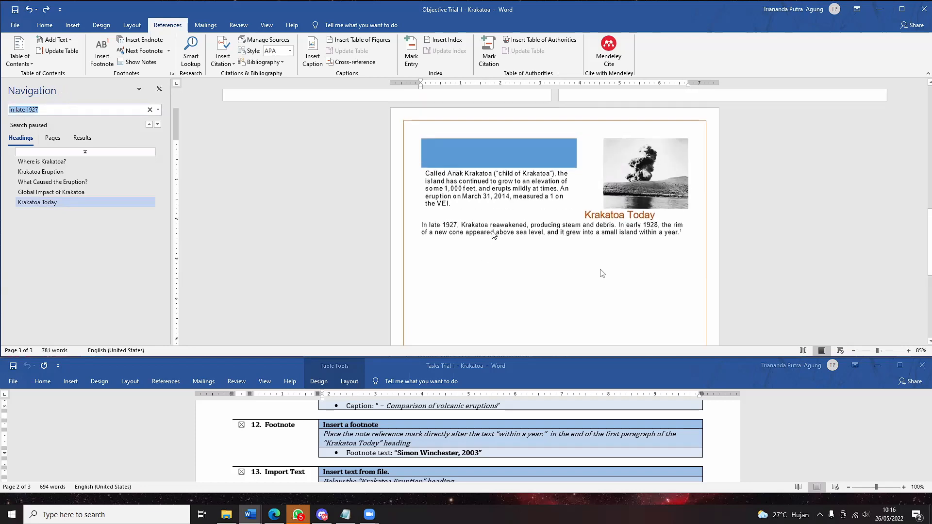
pyautogui.scroll(-3, 492, 231)
pyautogui.scroll(2, 492, 231)
pyautogui.scroll(-6, 492, 231)
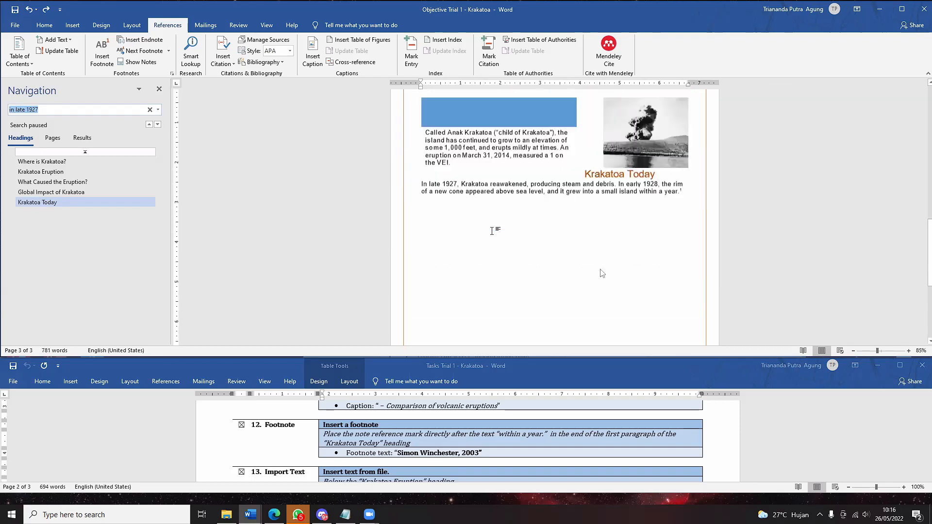
pyautogui.scroll(-1, 492, 231)
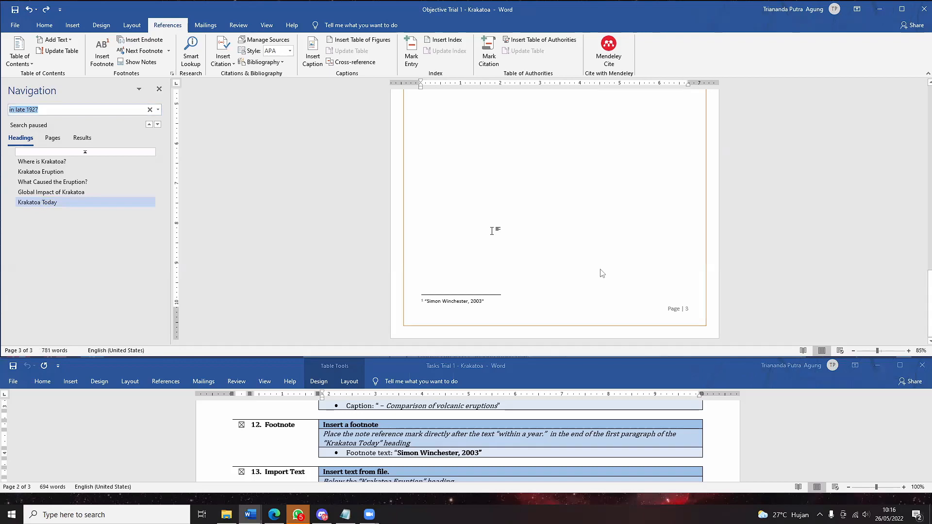
pyautogui.scroll(8, 492, 231)
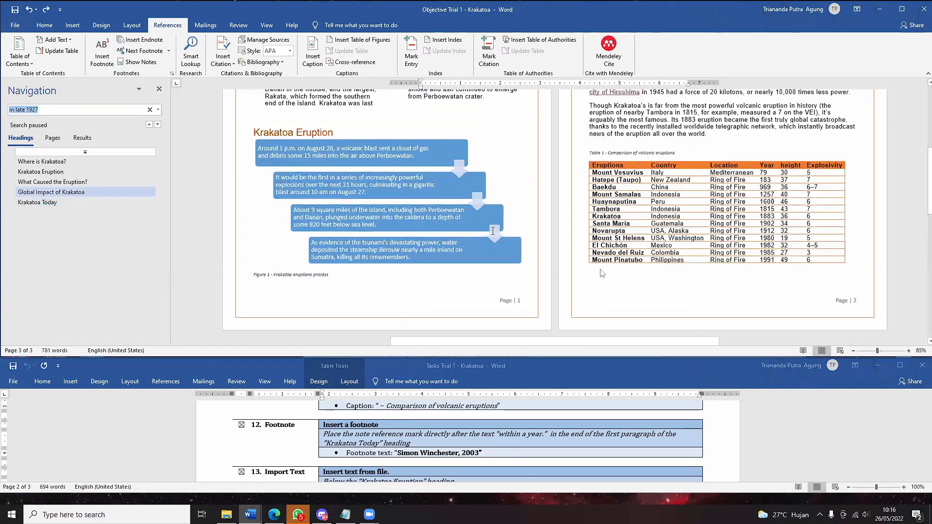
# - Search for 'as a heavier' and select the matching words under What Caused the Eruption?
pyautogui.scroll(8, 492, 231)
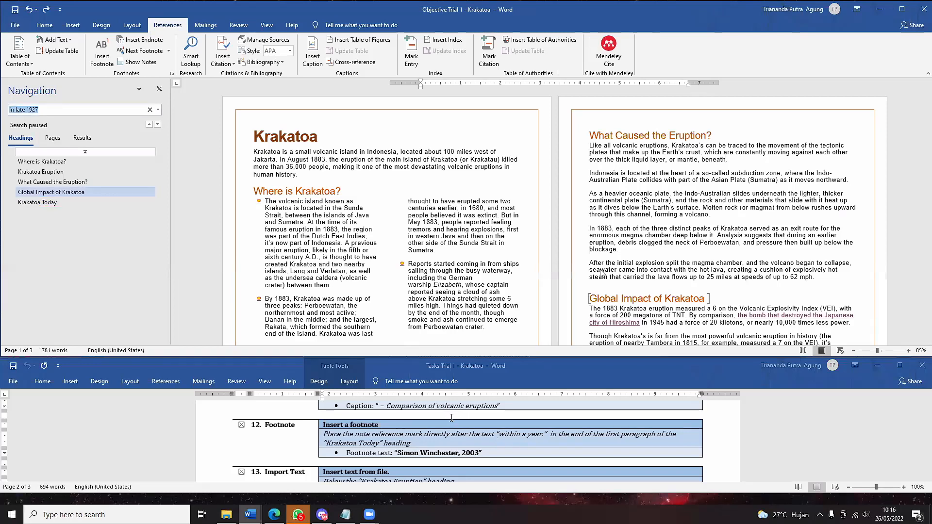
pyautogui.click(69, 182)
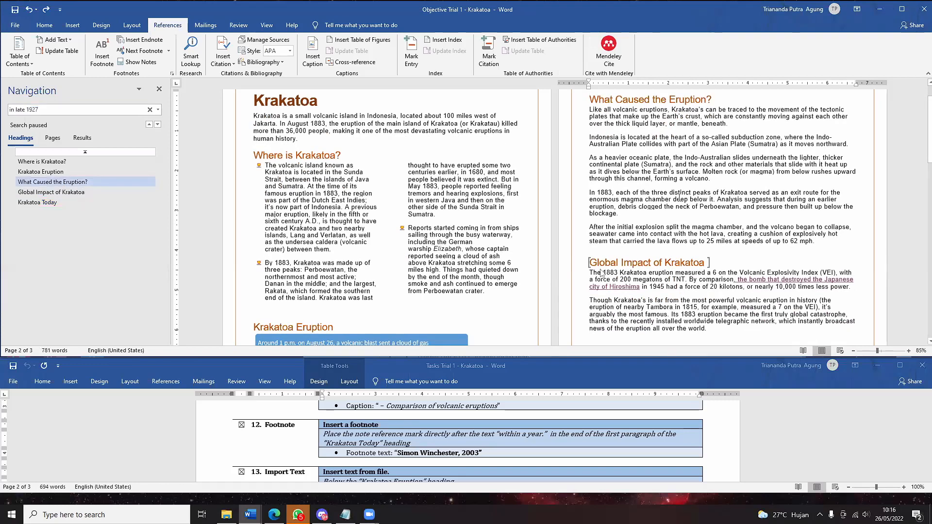
pyautogui.moveTo(63, 110); pyautogui.dragTo(3, 88)
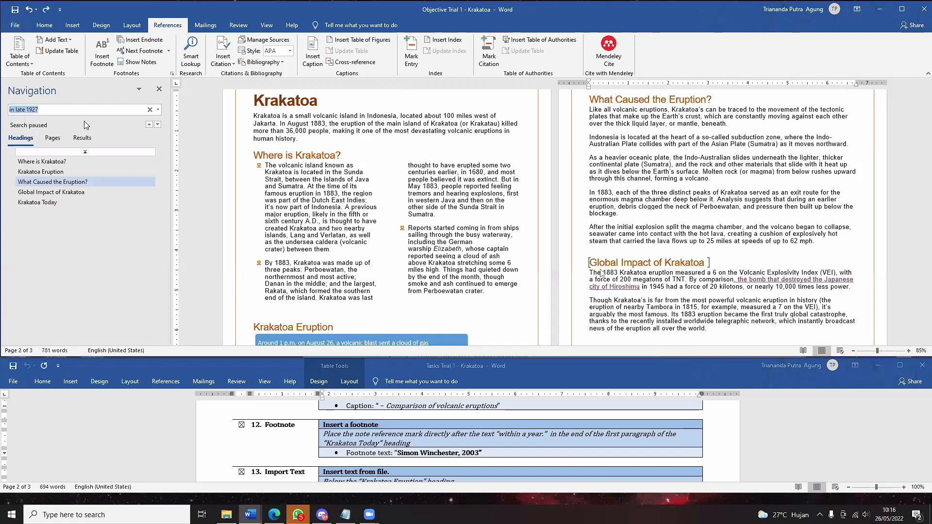
pyautogui.write('as a')
pyautogui.press('Return')
pyautogui.write('heavier')
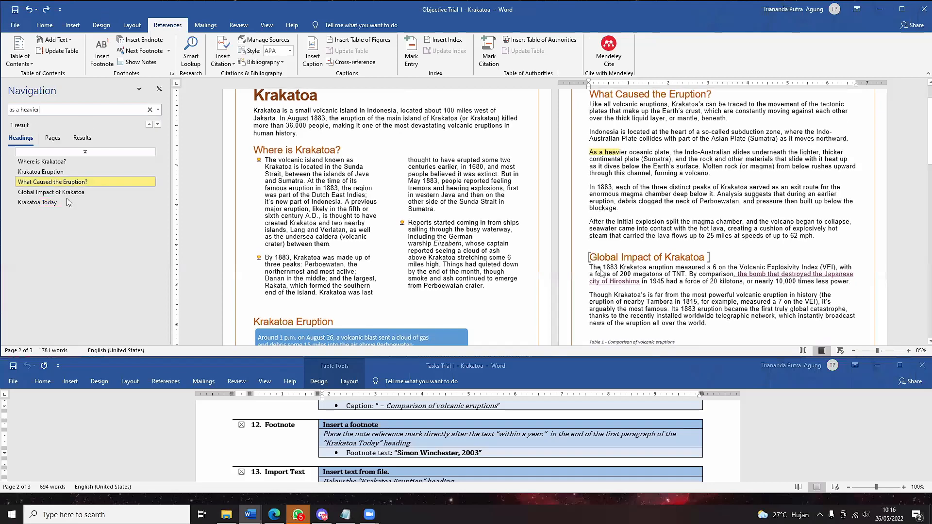
pyautogui.moveTo(590, 152); pyautogui.dragTo(626, 156)
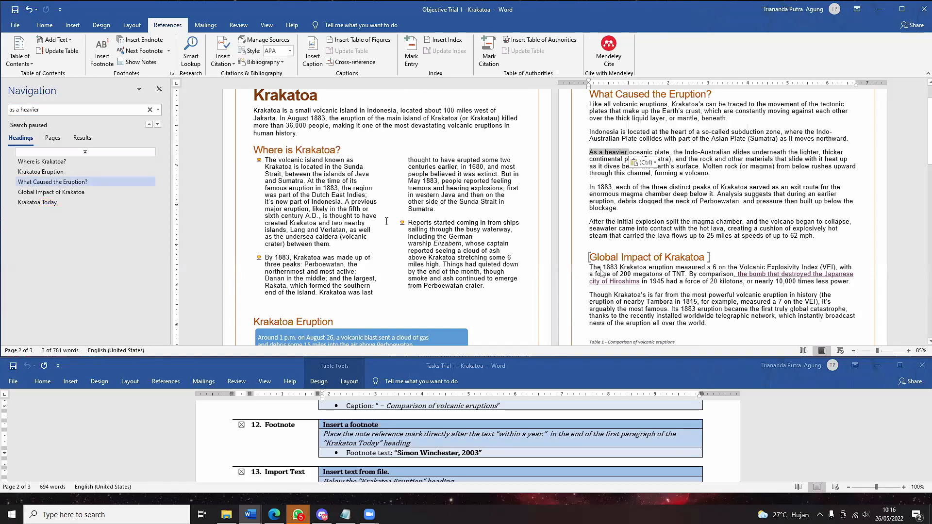
pyautogui.scroll(-3, 399, 221)
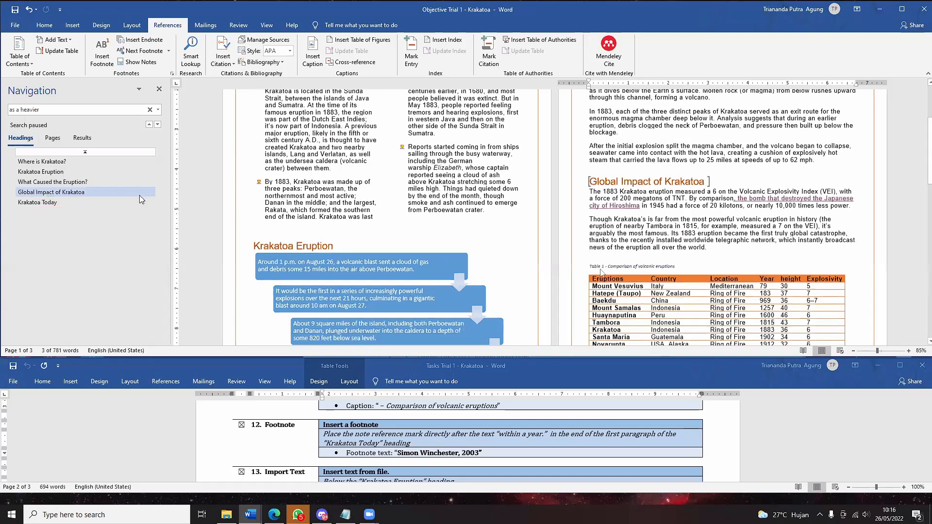
pyautogui.click(99, 171)
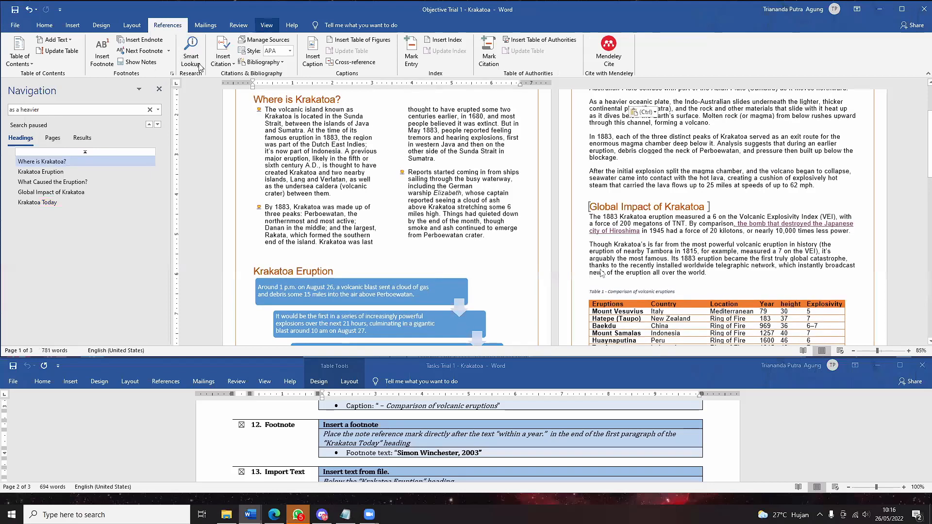
# - Turn off the Navigation Pane from the View tab, then restore it with Ctrl+F
pyautogui.click(238, 25)
pyautogui.click(267, 25)
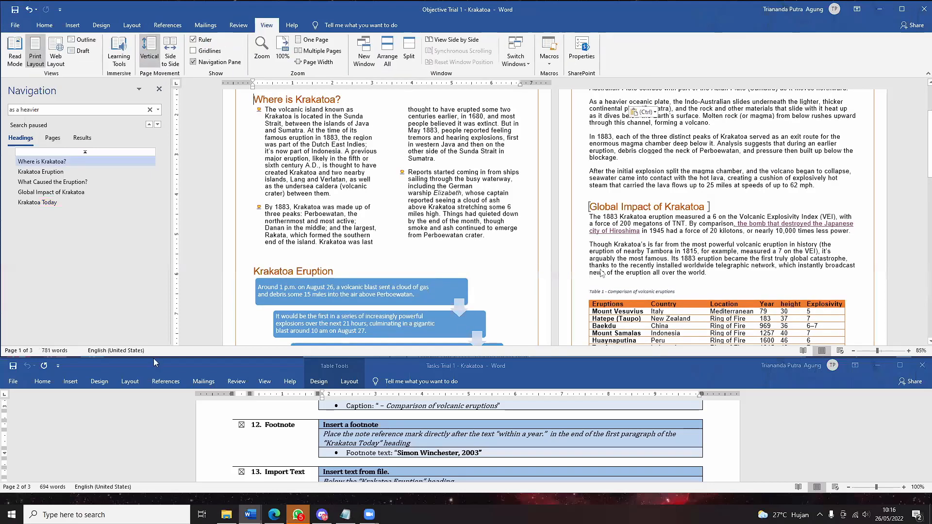
pyautogui.click(193, 61)
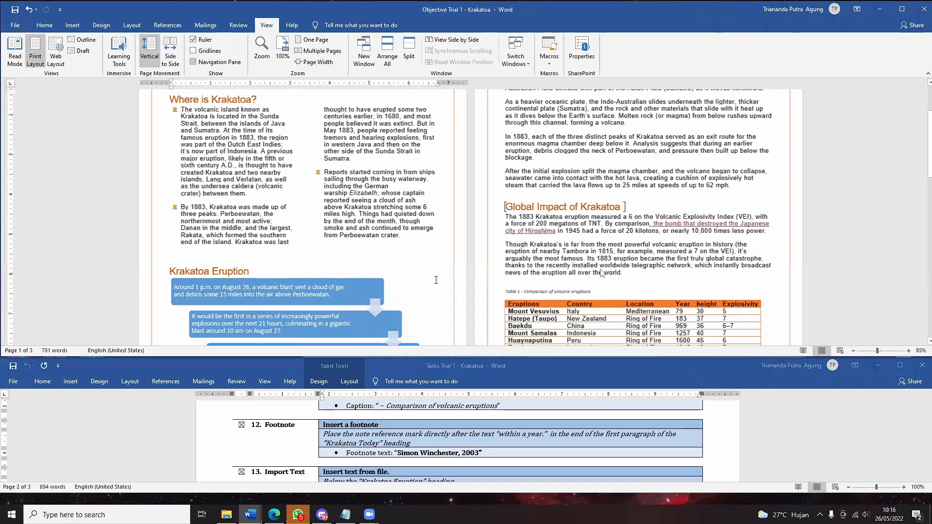
pyautogui.scroll(3, 619, 292)
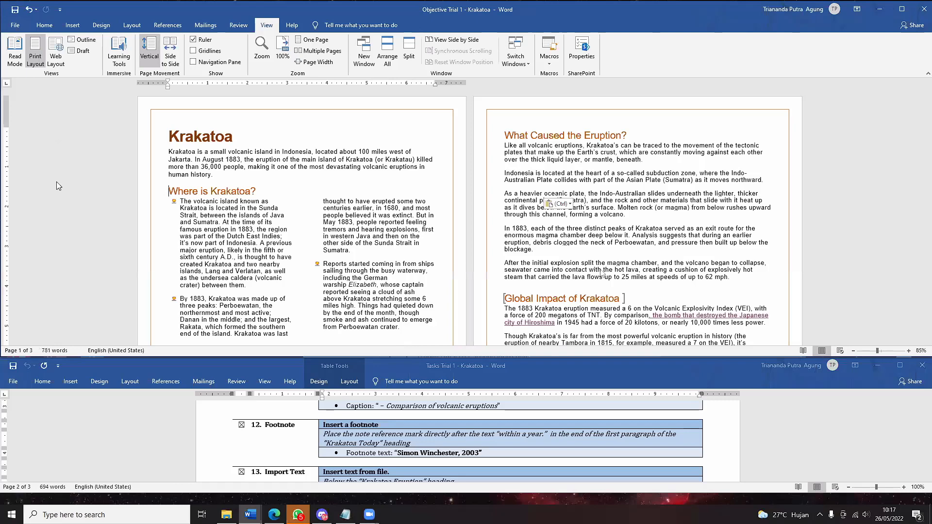
pyautogui.hotkey('ctrl', 'f')
# - Scroll through the report back to page 3's Krakatoa Today paragraph ending 'within a year.'
pyautogui.scroll(-5, 601, 270)
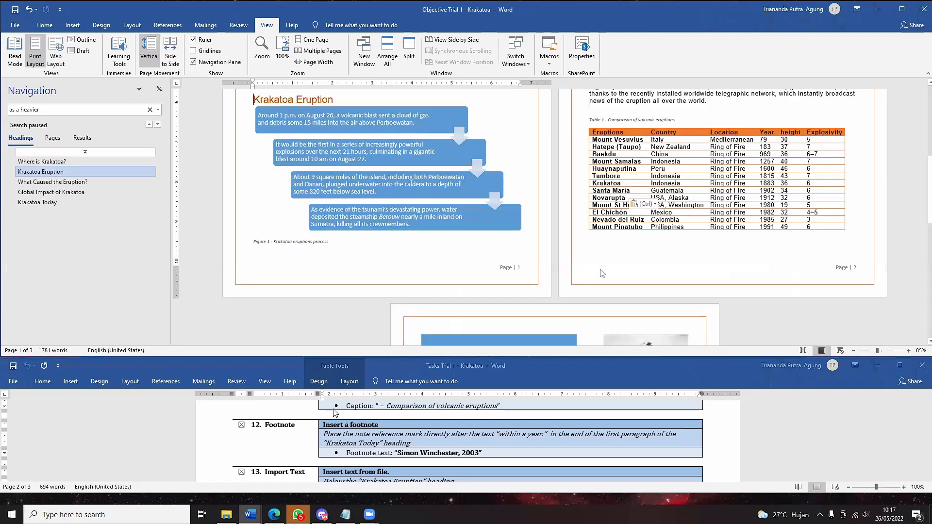
pyautogui.scroll(3, 601, 270)
pyautogui.scroll(2, 602, 273)
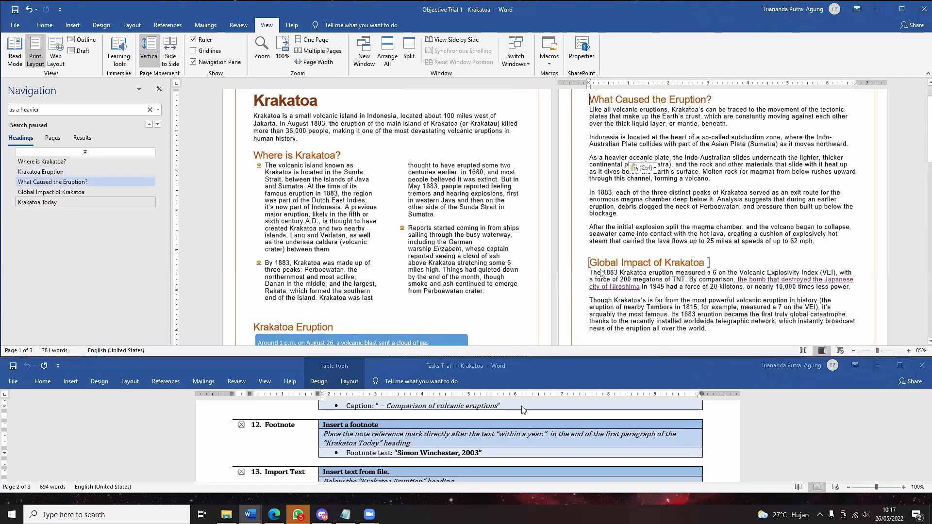
pyautogui.scroll(-12, 601, 274)
pyautogui.scroll(-3, 507, 443)
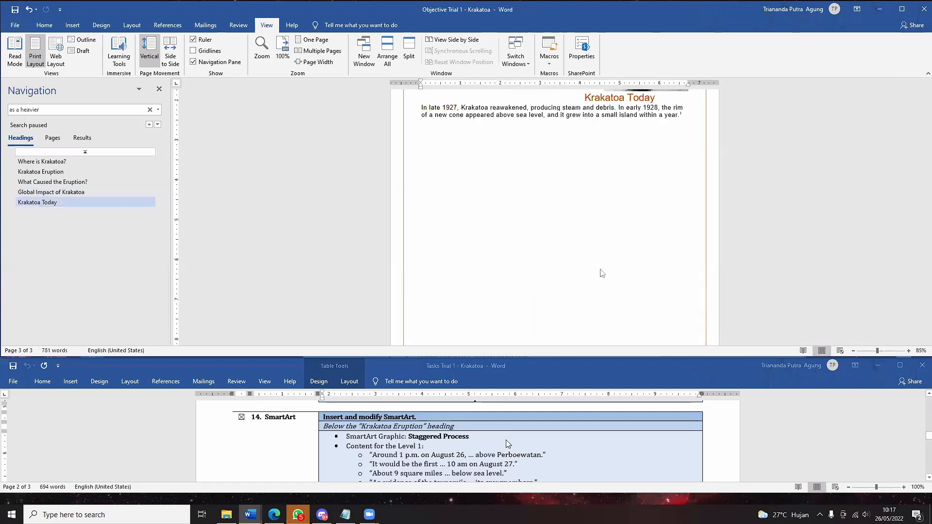
pyautogui.scroll(2, 626, 322)
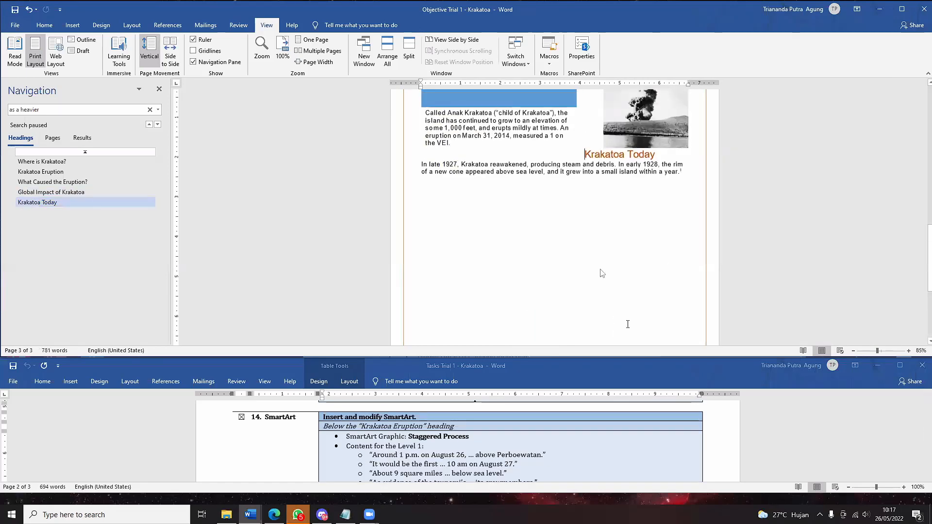
pyautogui.scroll(3, 633, 473)
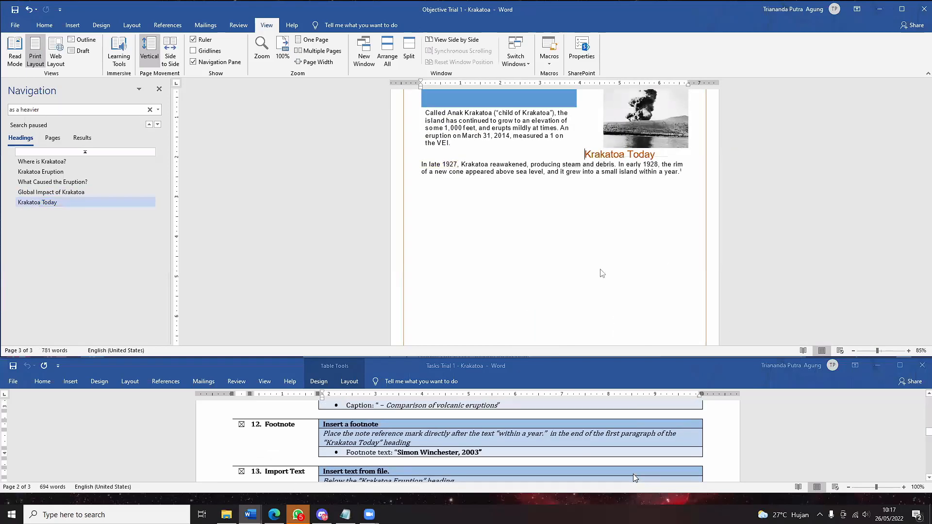
pyautogui.scroll(3, 537, 427)
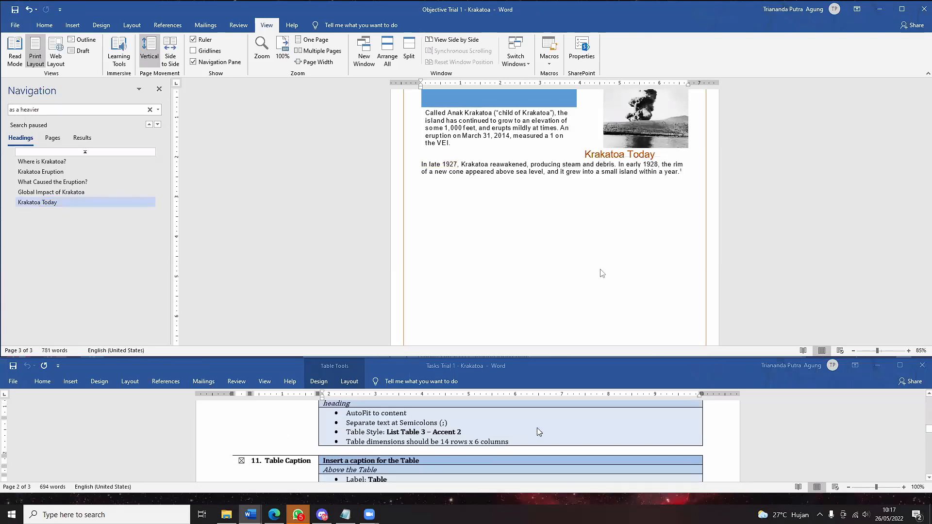
pyautogui.scroll(2, 537, 427)
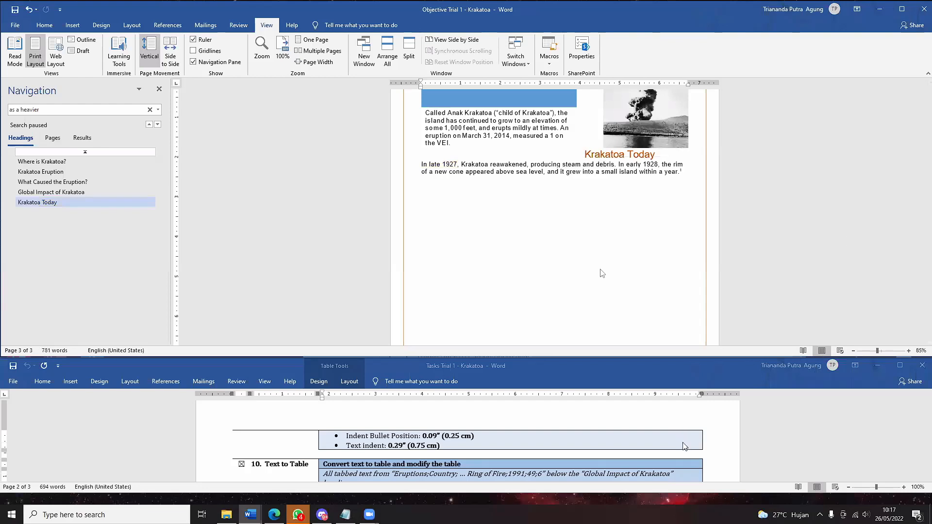
# - Activate the Tasks Trial 1 document, then bring the Notepad meeting-links file forward
pyautogui.click(696, 421)
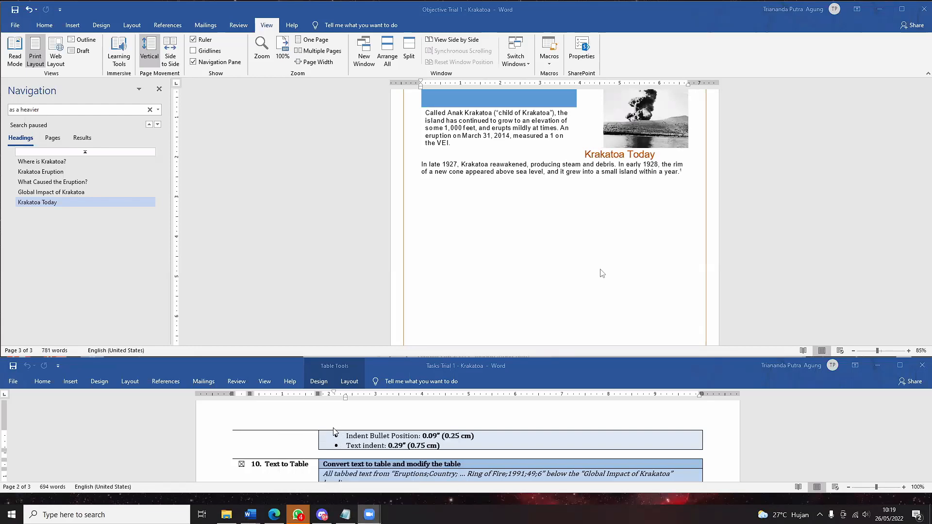
pyautogui.click(345, 515)
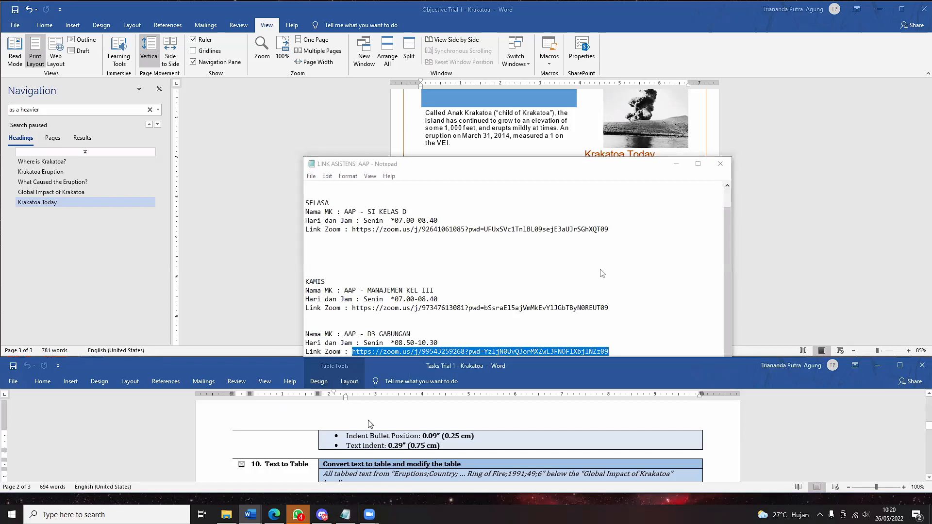
# - Shift the Notepad meeting-links window slightly left, then minimize it
pyautogui.scroll(8, 368, 421)
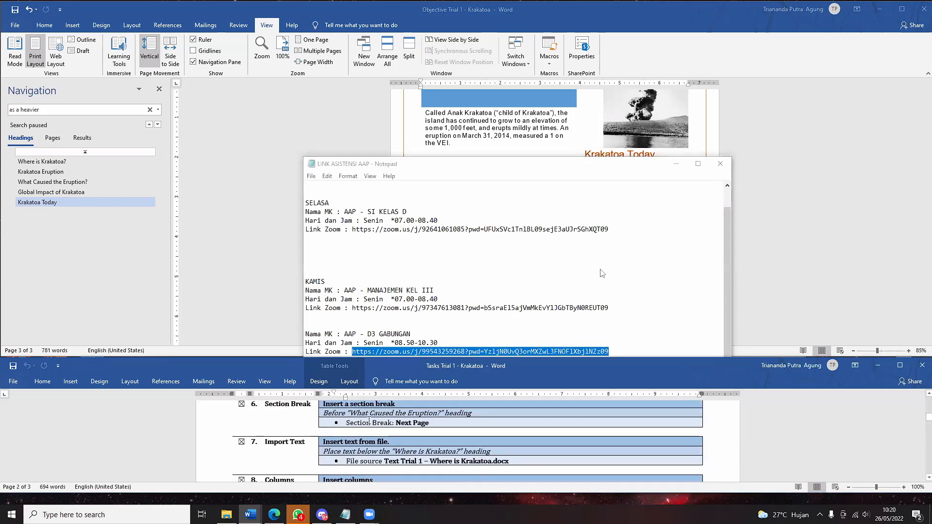
pyautogui.click(653, 168)
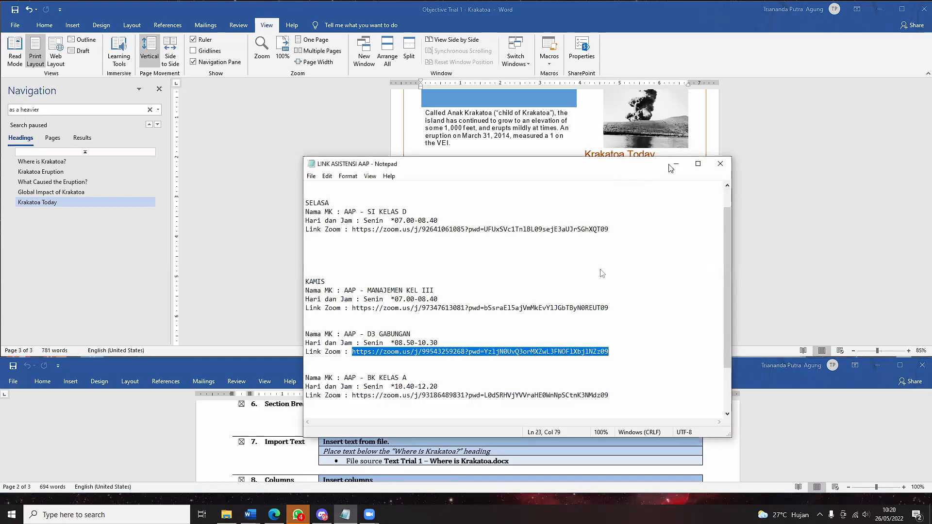
pyautogui.moveTo(648, 168); pyautogui.dragTo(615, 166)
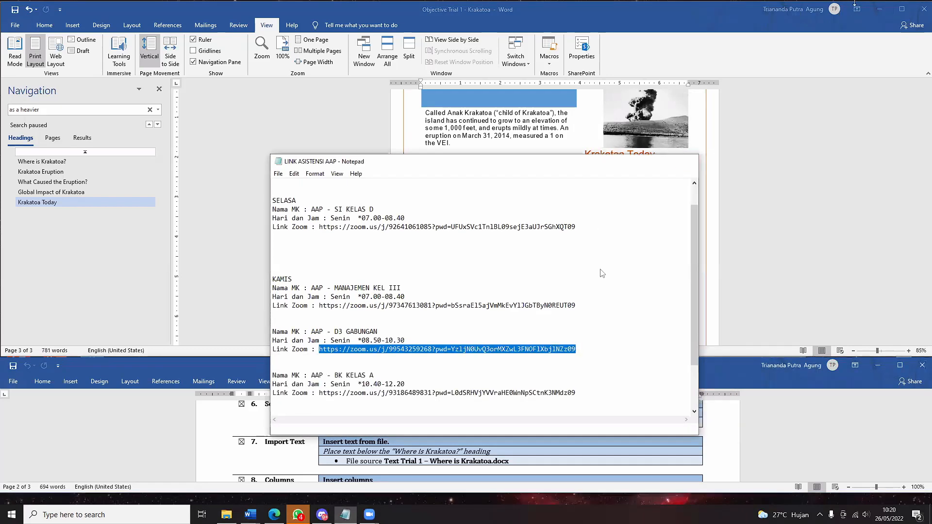
pyautogui.click(879, 10)
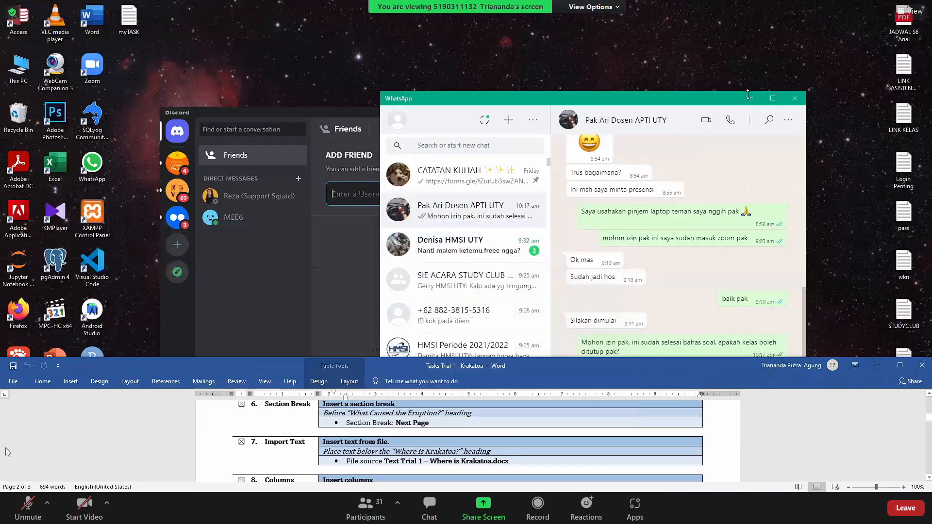
# - Hide WhatsApp and Discord, move the task list aside, mute the microphone, and exit full screen
pyautogui.click(751, 98)
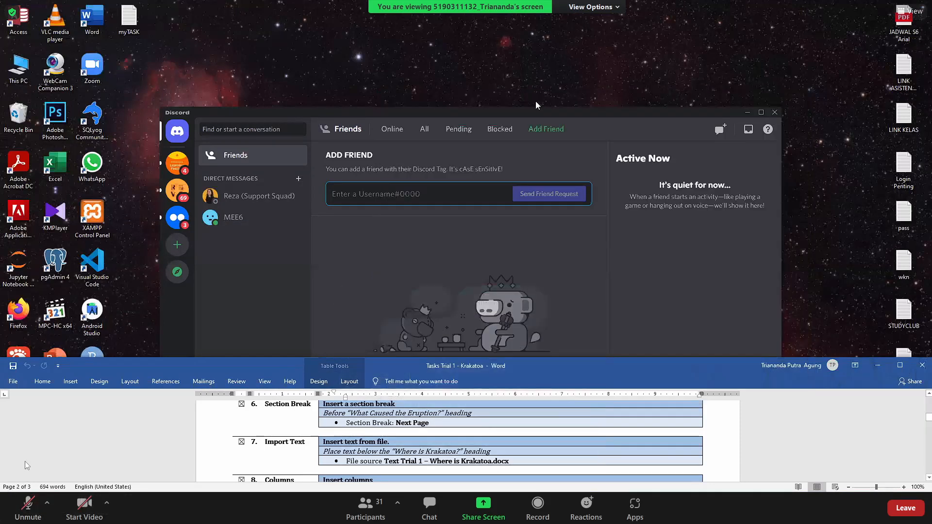
pyautogui.click(748, 113)
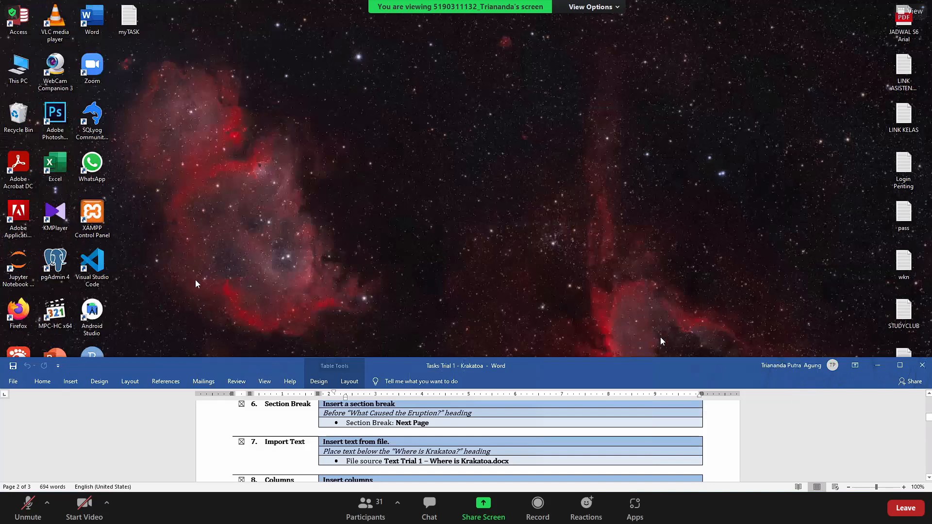
pyautogui.moveTo(668, 382); pyautogui.dragTo(639, 324)
pyautogui.click(852, 376)
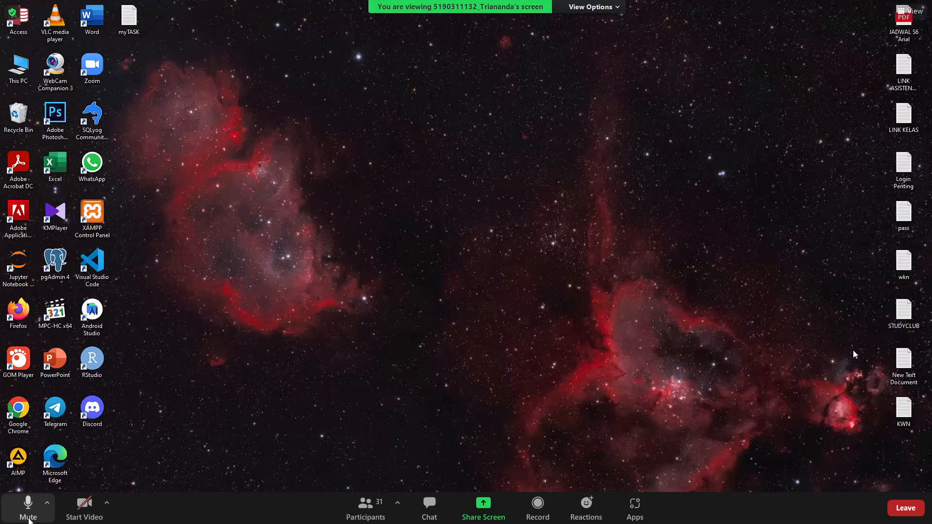
pyautogui.click(28, 508)
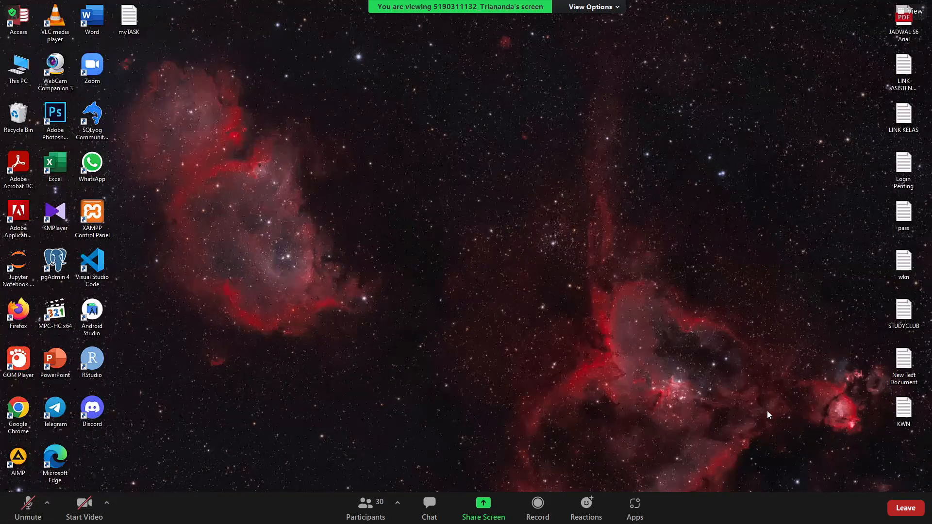
pyautogui.doubleClick(739, 400)
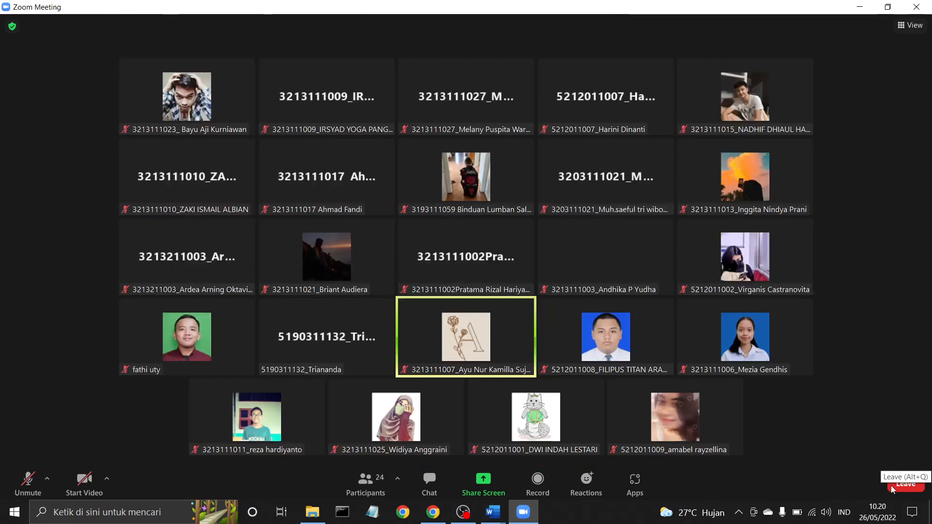
# - Leave the Zoom meeting and confirm with Leave Meeting
pyautogui.click(891, 486)
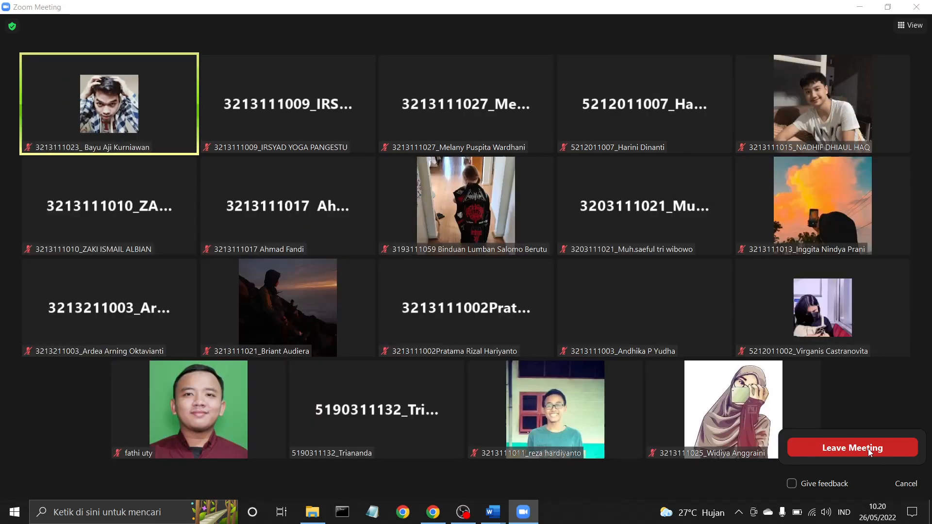
pyautogui.click(868, 449)
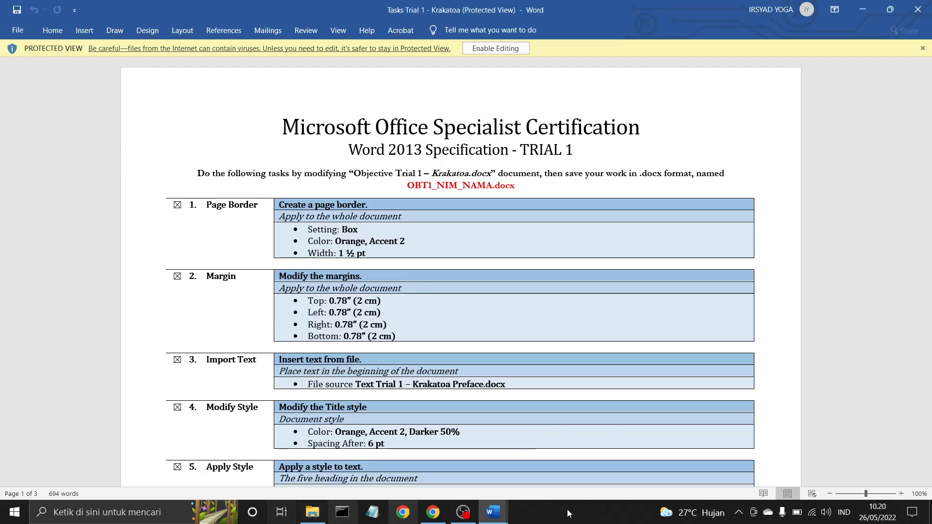